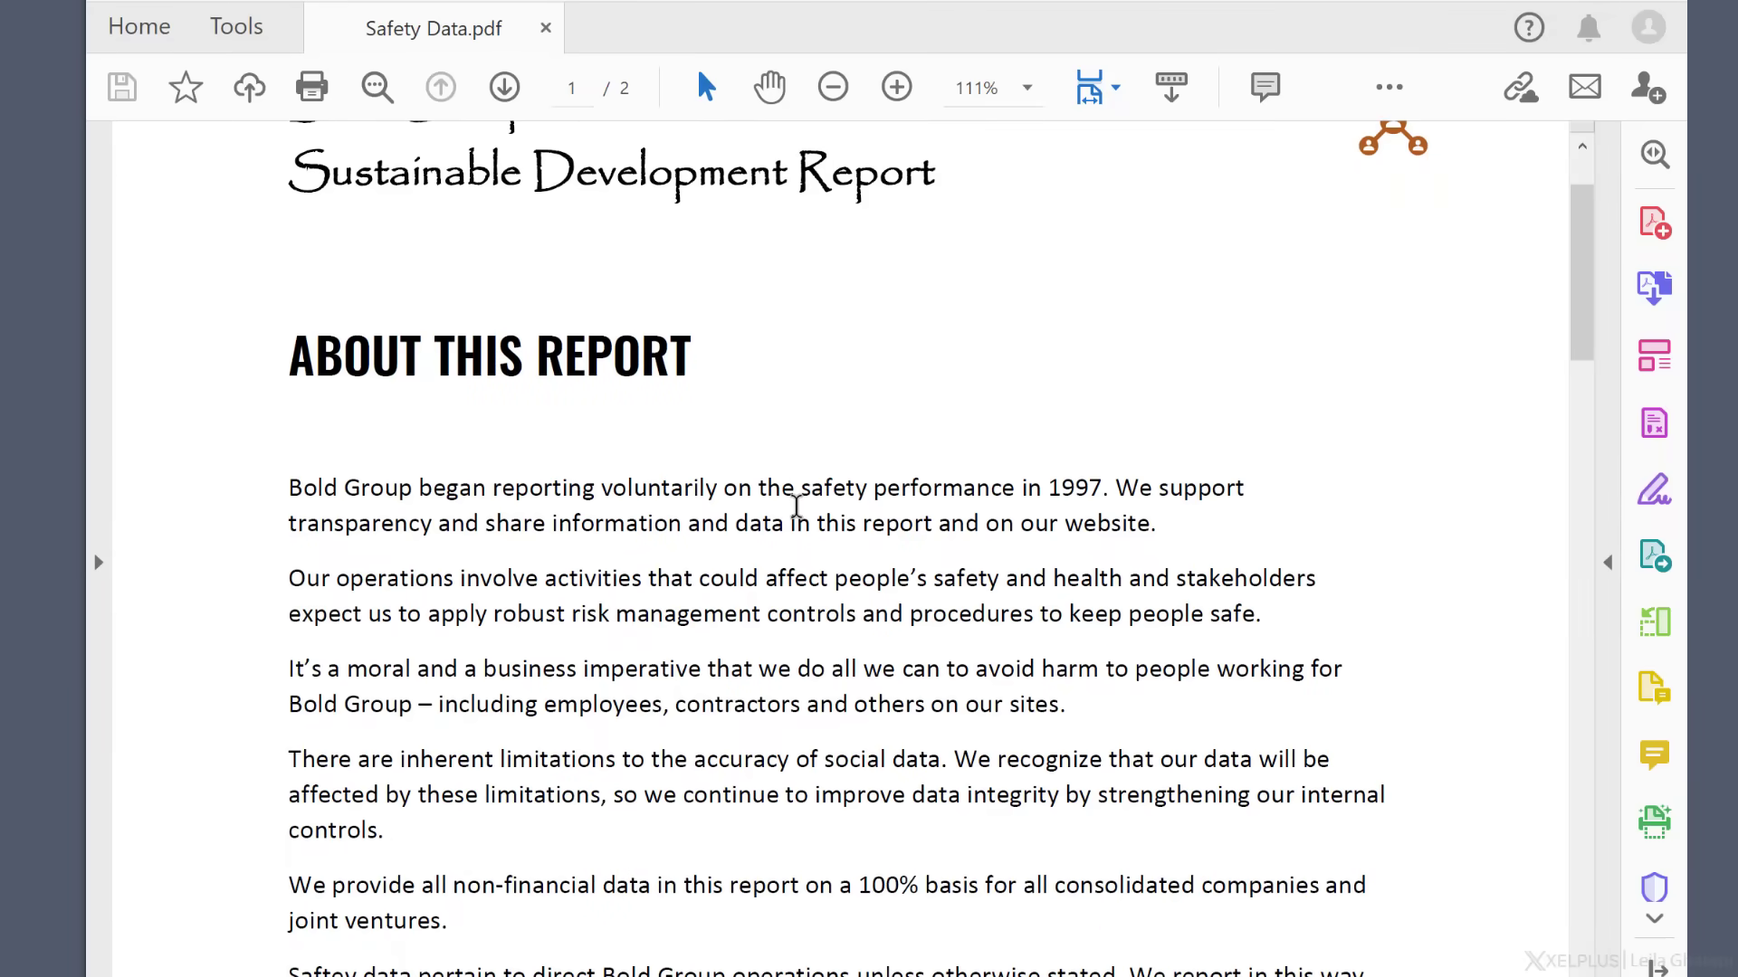
# Scroll to page 2 of Safety Data.pdf and select the whole Safety Performance table, headers included
pyautogui.scroll(-15, 797, 505)
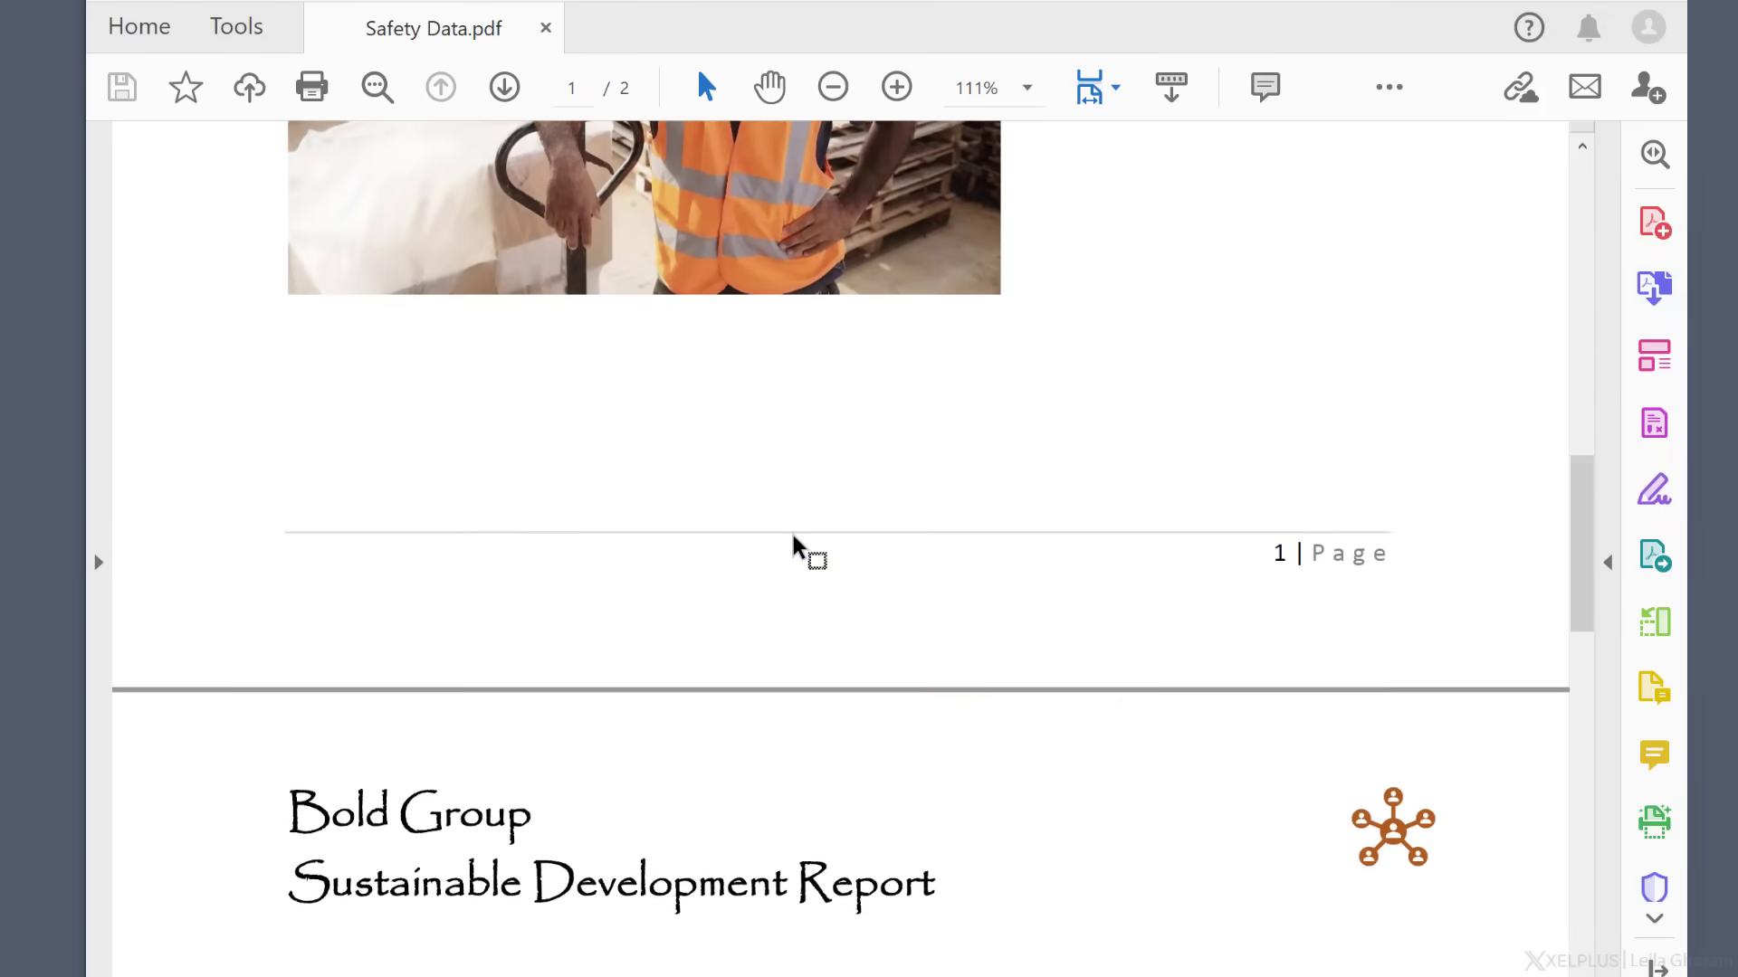
pyautogui.scroll(-6, 793, 541)
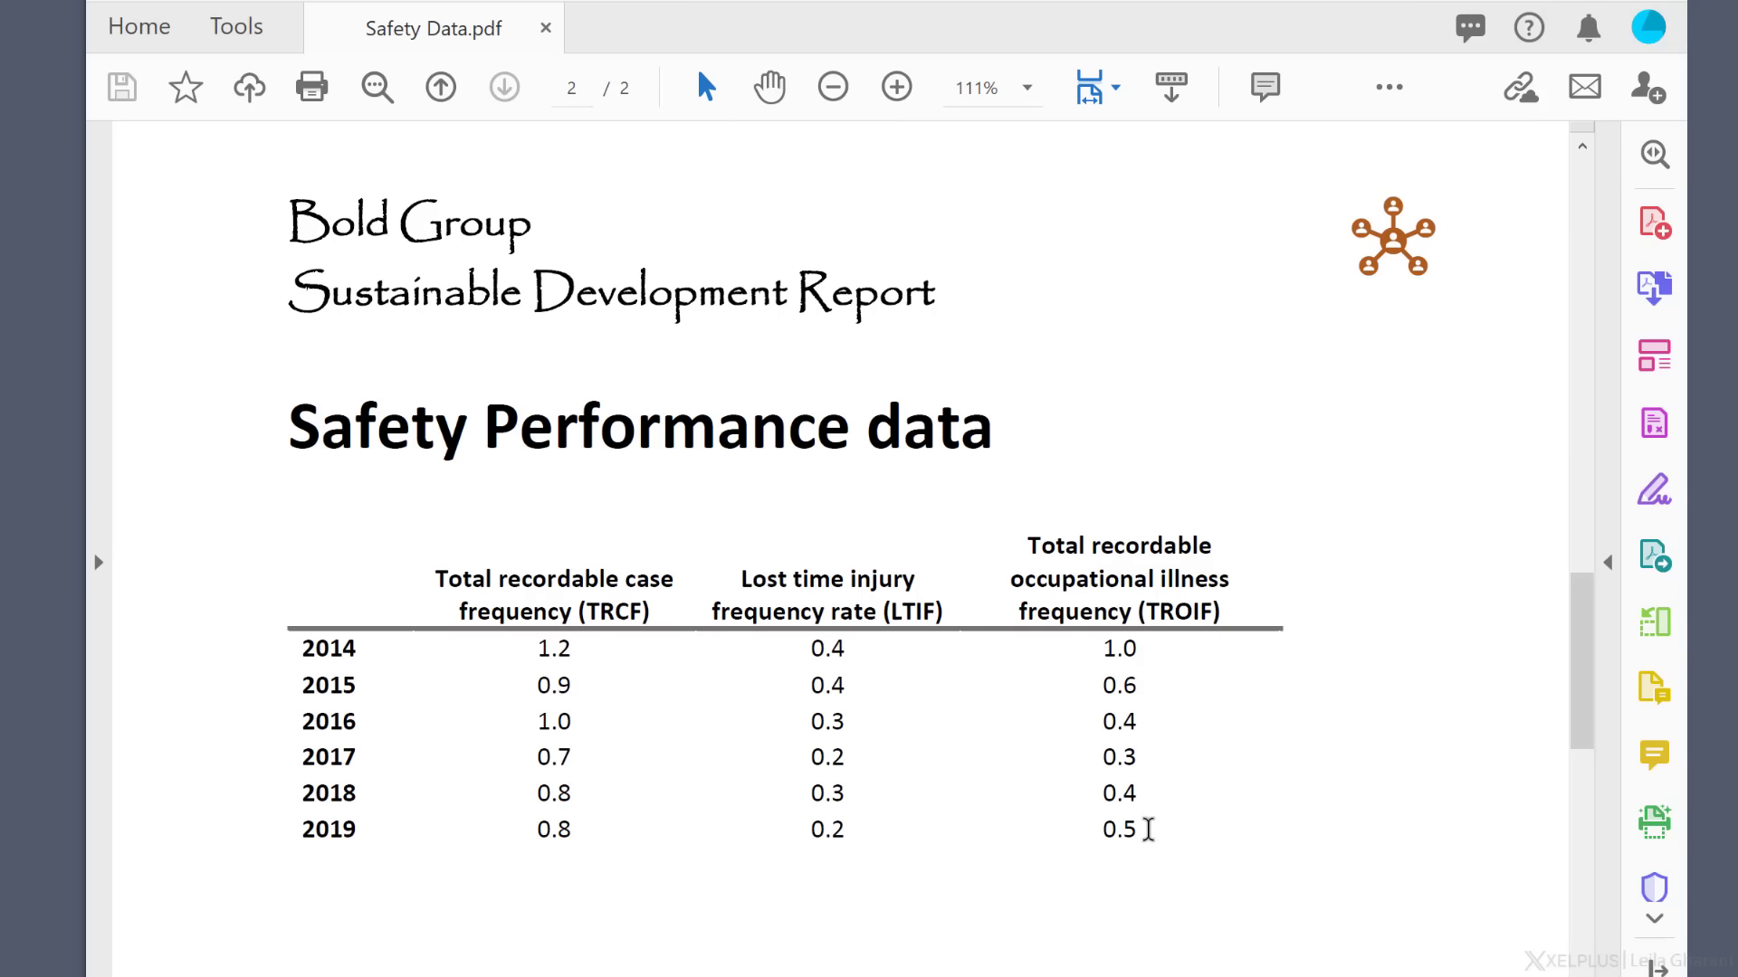
pyautogui.moveTo(1148, 829); pyautogui.dragTo(424, 588)
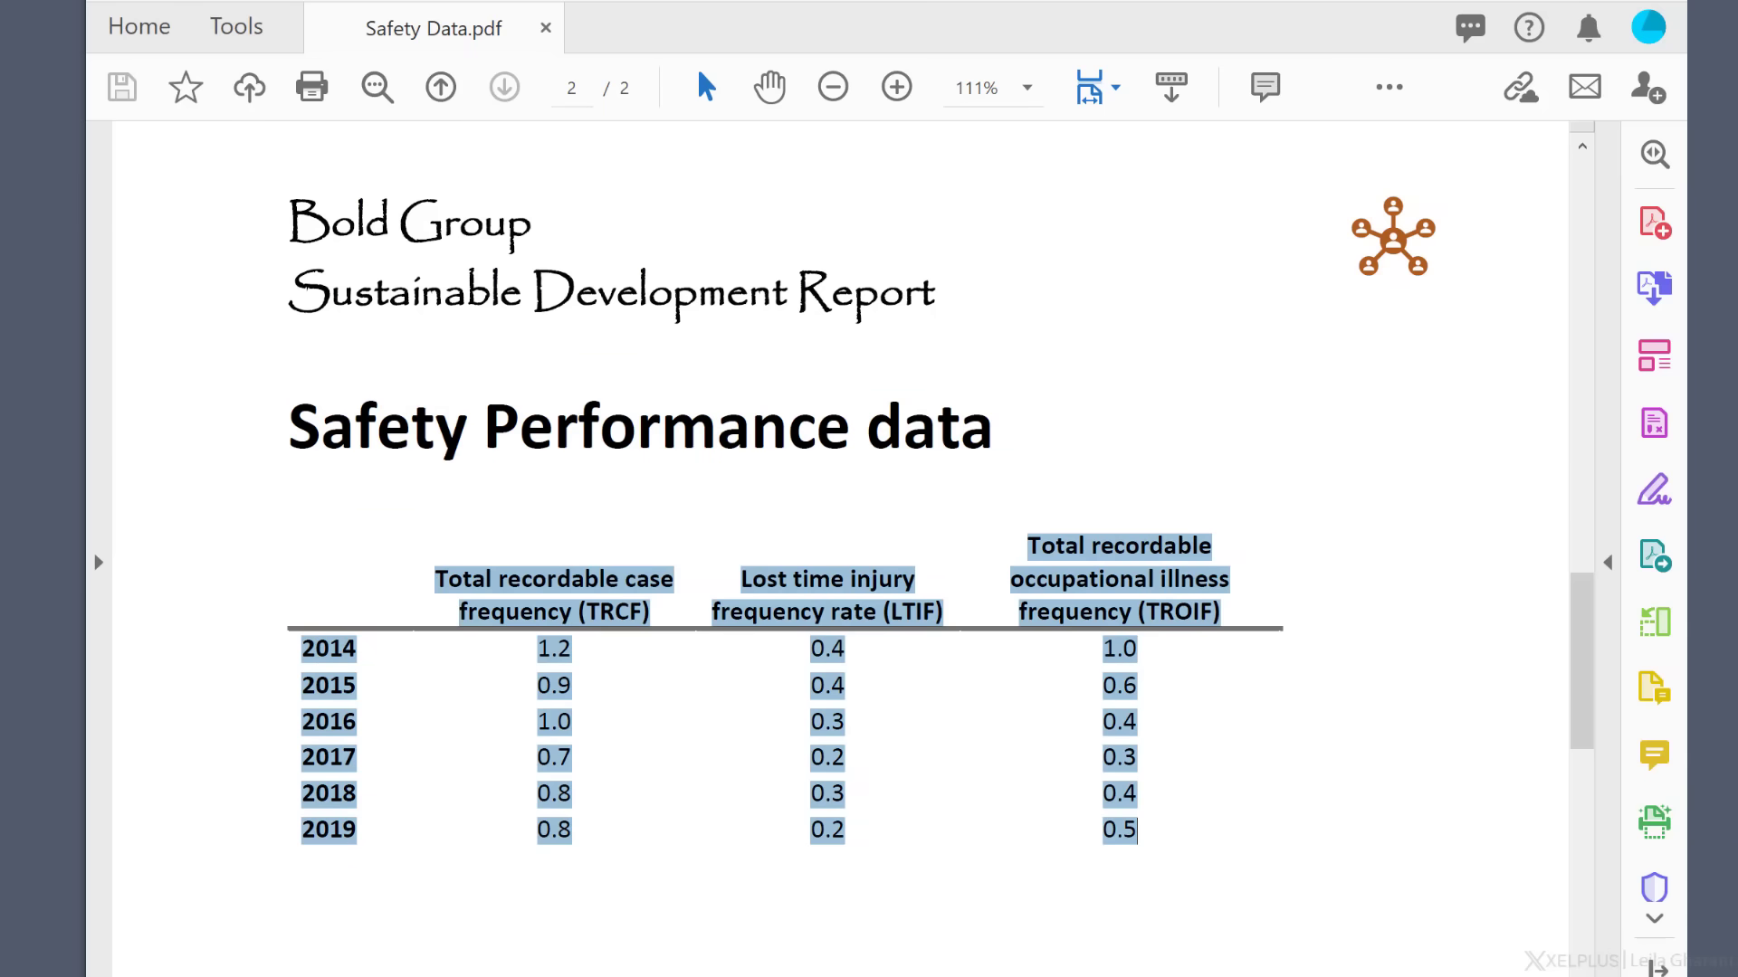
# Paste the safety table into column A and move the LTIF and TROIF headers to B1 and C1
pyautogui.hotkey('ctrl', 'c')
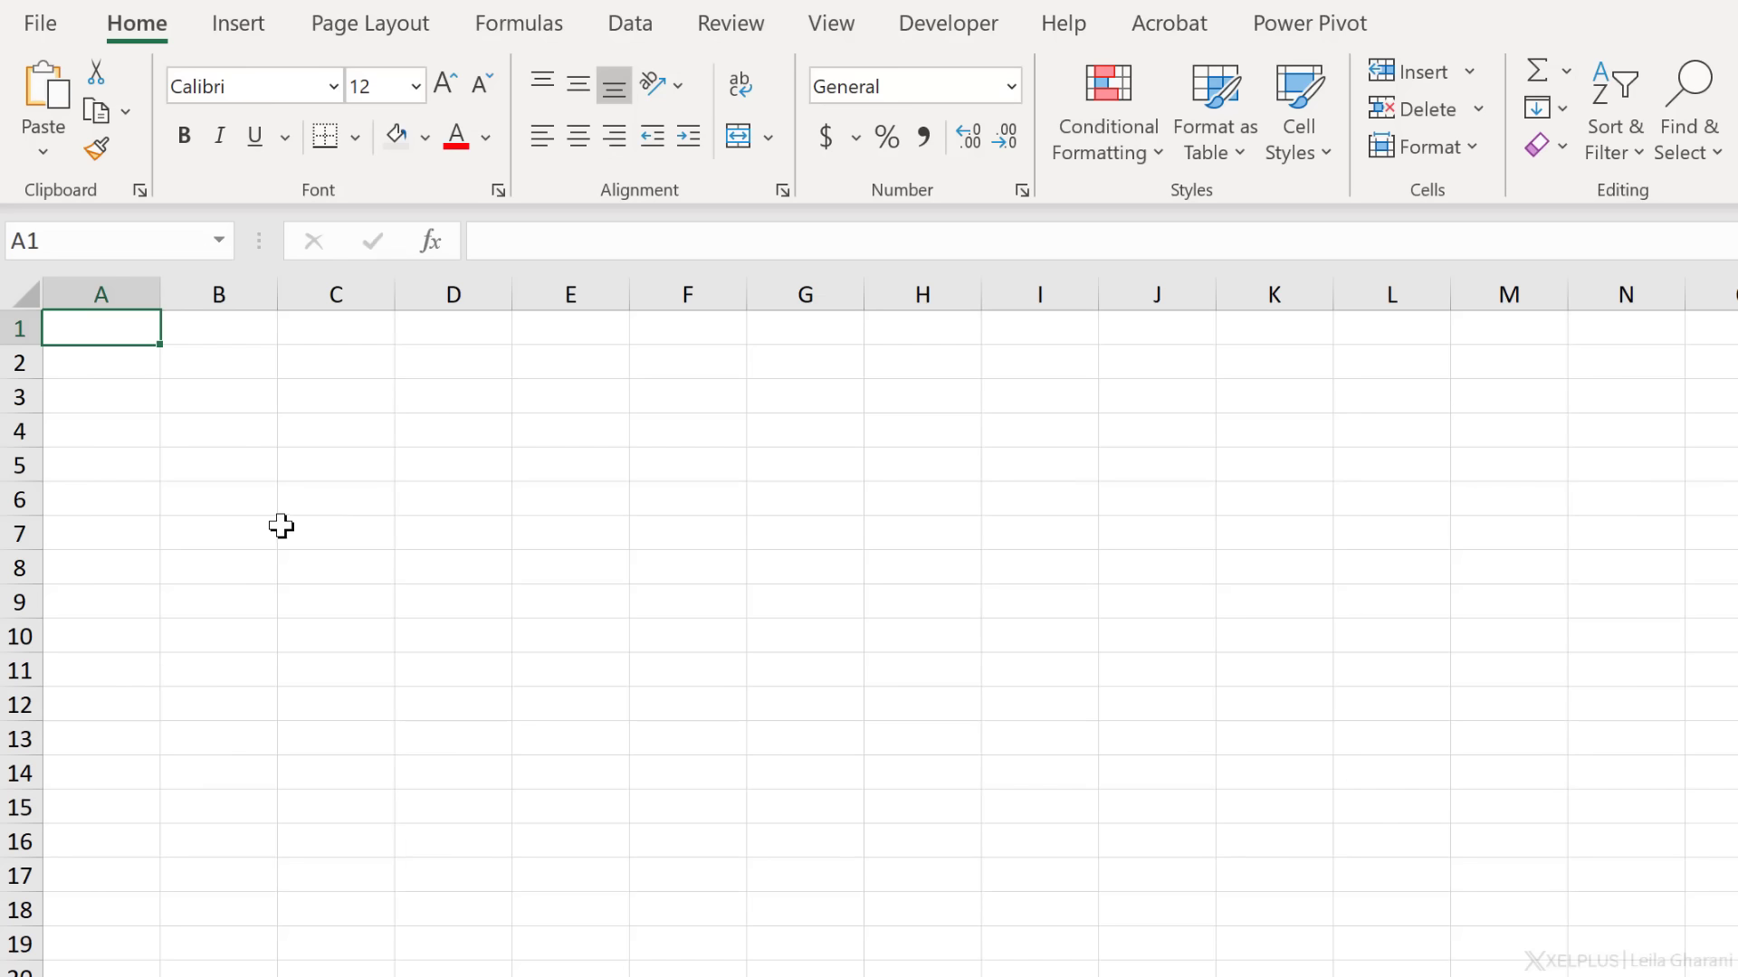
pyautogui.hotkey('ctrl', 'v')
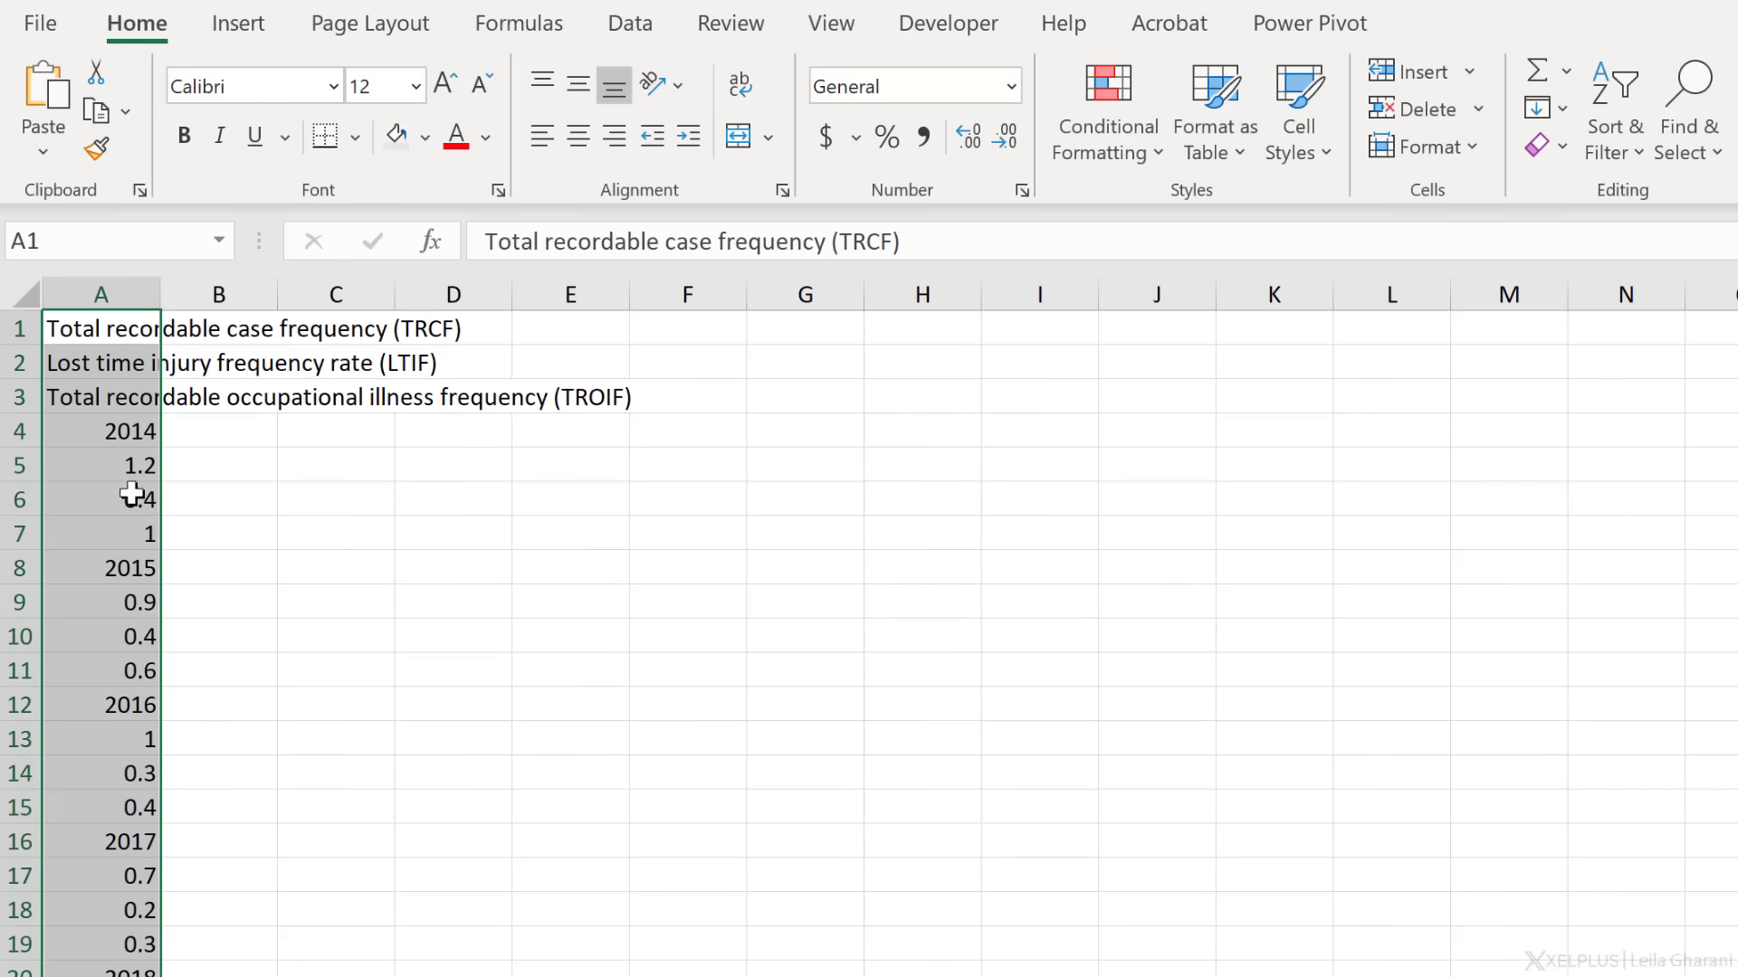
pyautogui.click(110, 358)
pyautogui.moveTo(116, 346); pyautogui.dragTo(237, 337)
pyautogui.click(132, 397)
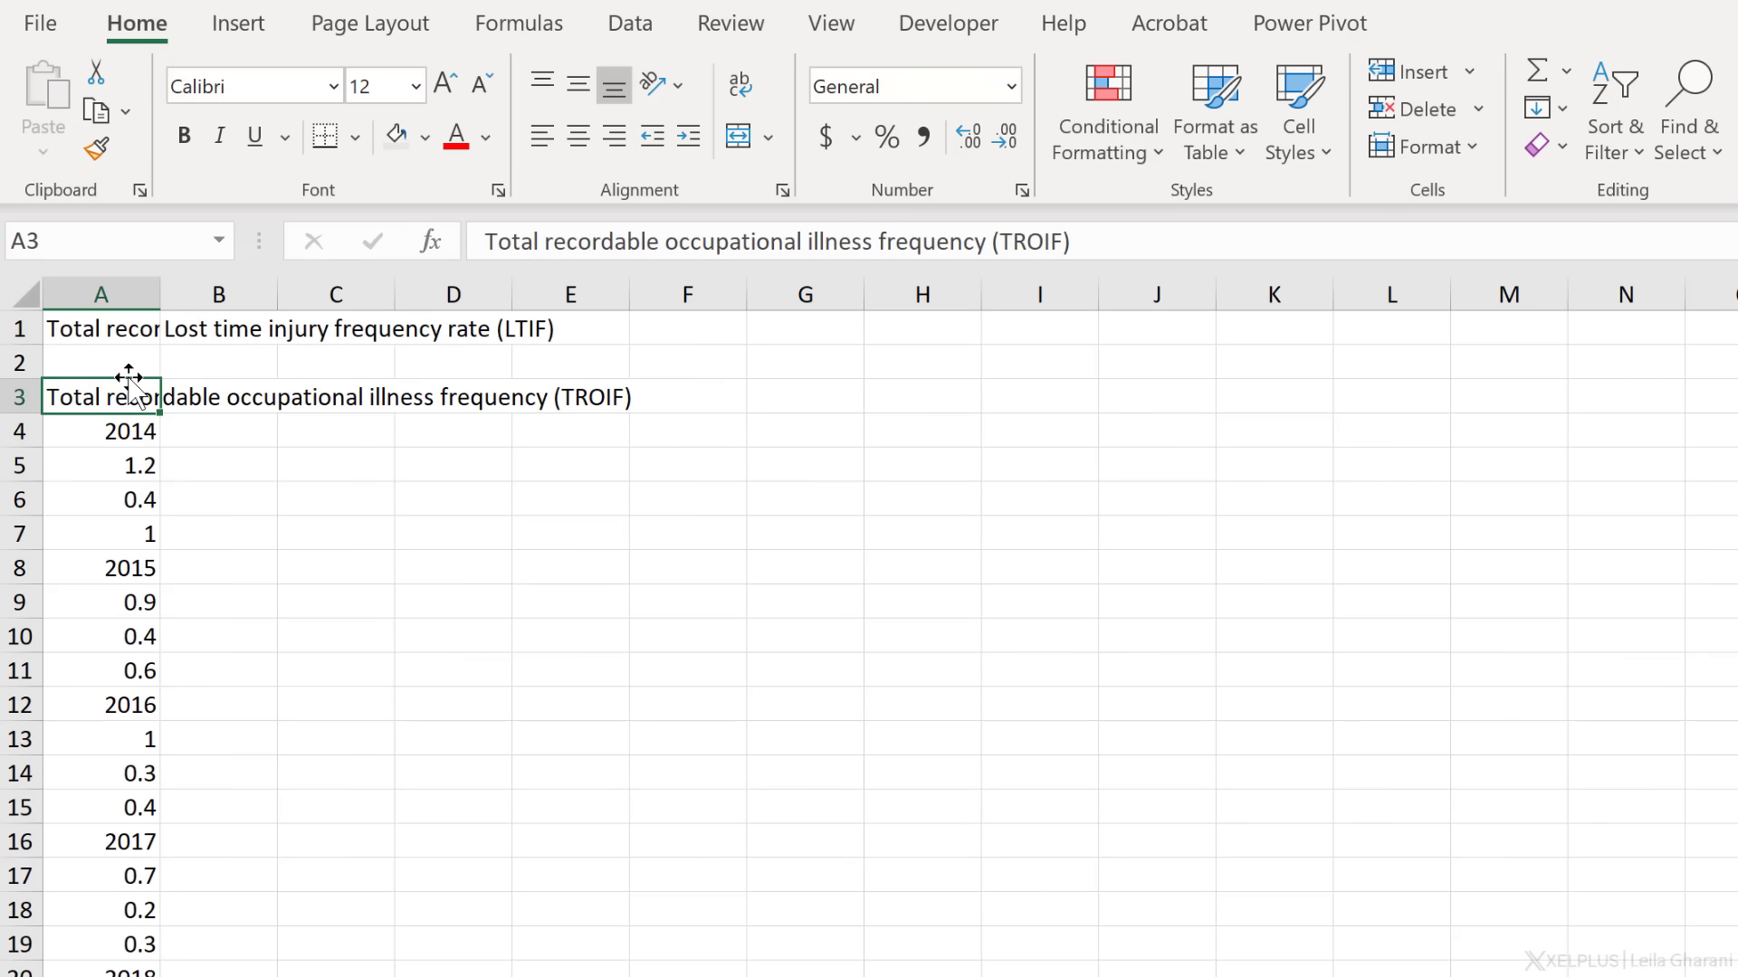
pyautogui.moveTo(129, 378); pyautogui.dragTo(388, 333)
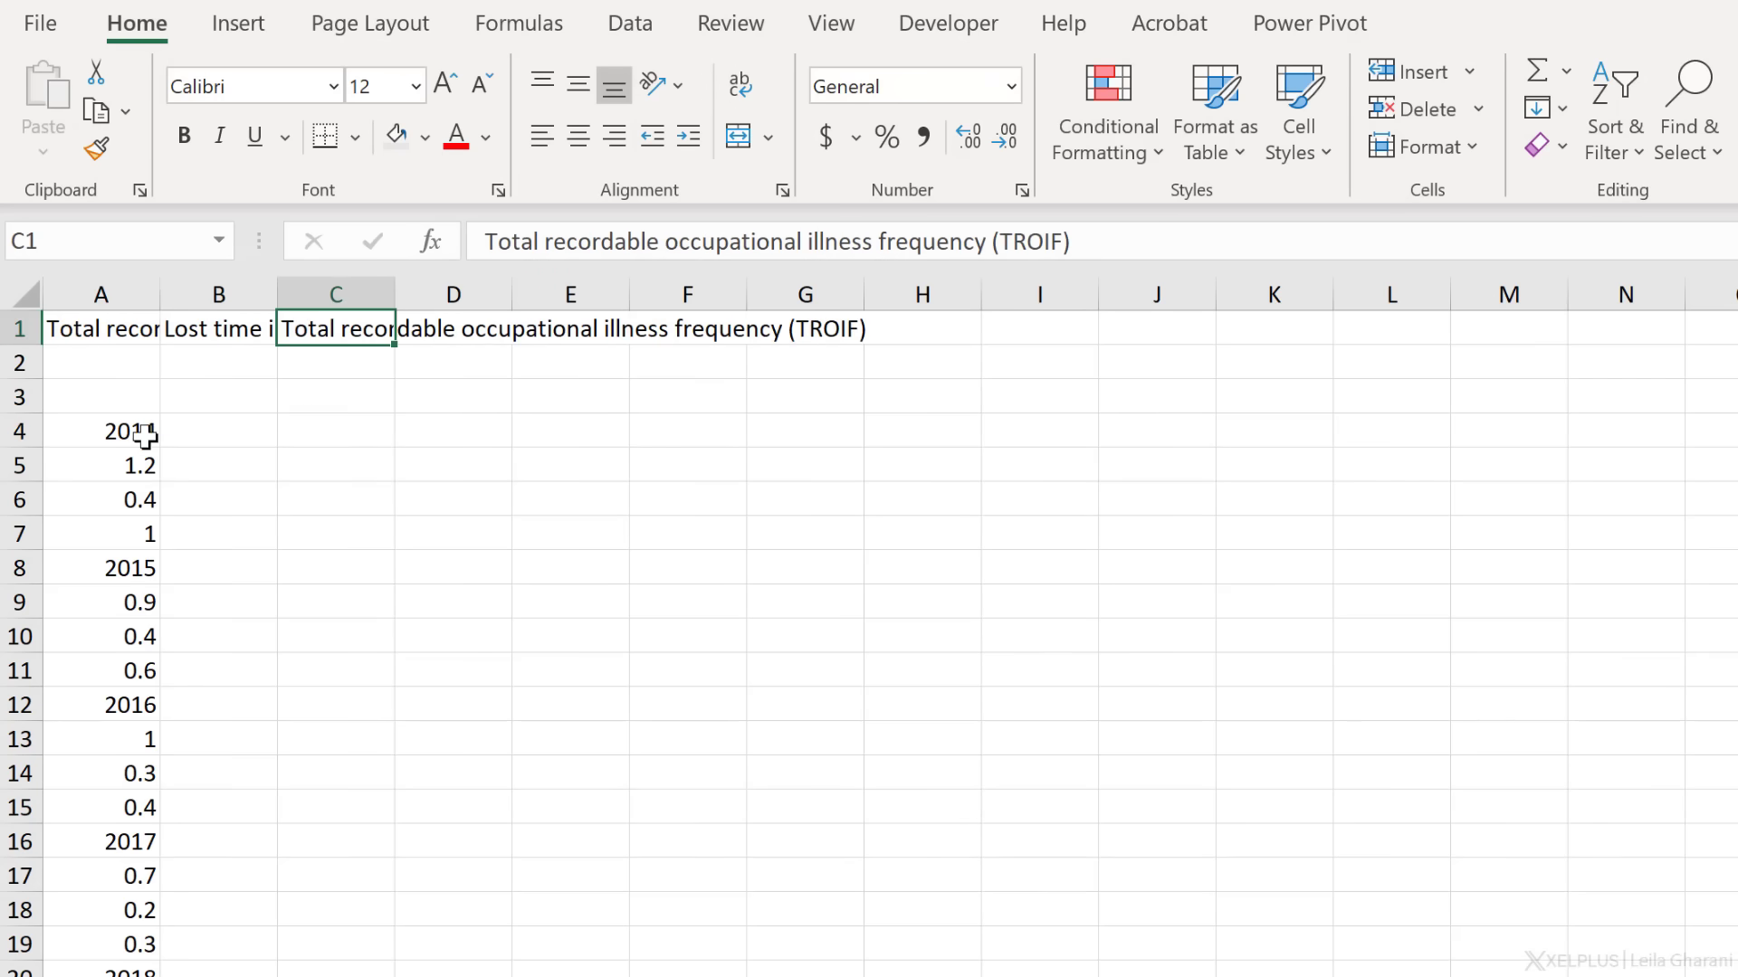
# Select columns A–C and delete the pasted contents
pyautogui.click(218, 435)
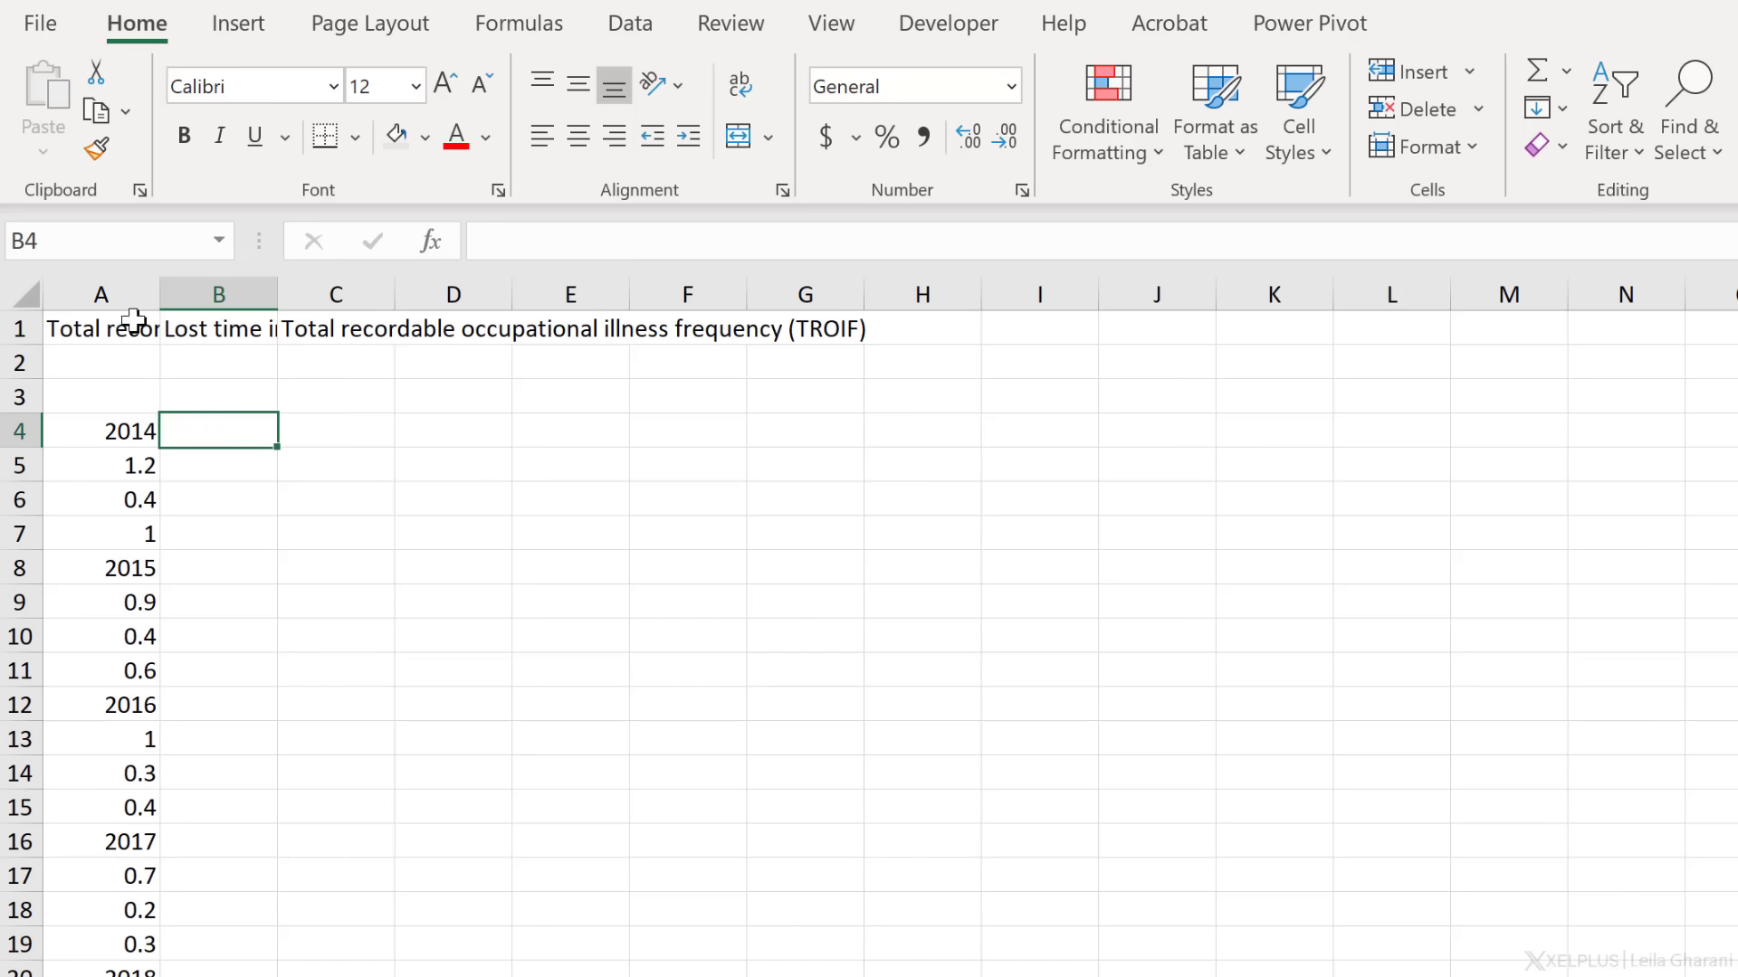
pyautogui.moveTo(131, 294); pyautogui.dragTo(382, 346)
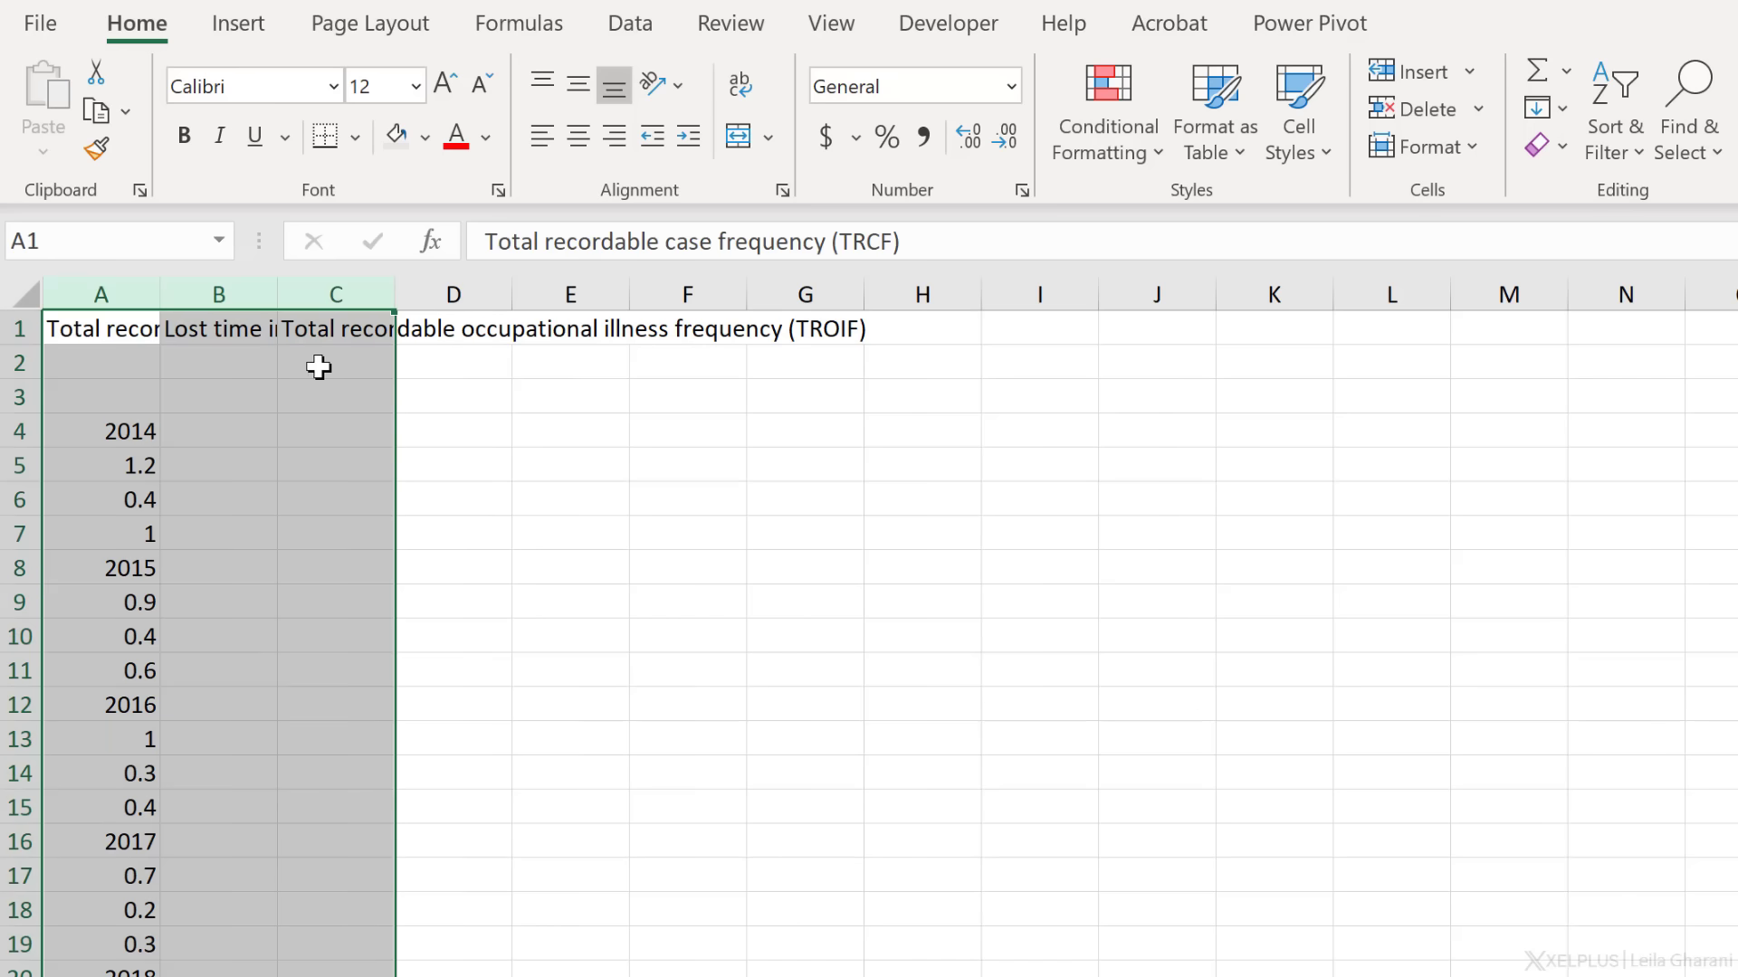
pyautogui.press('Delete')
# Import Safety Data.pdf through Get Data > From File > From PDF
pyautogui.hotkey('ctrl', 'Home')
pyautogui.click(625, 27)
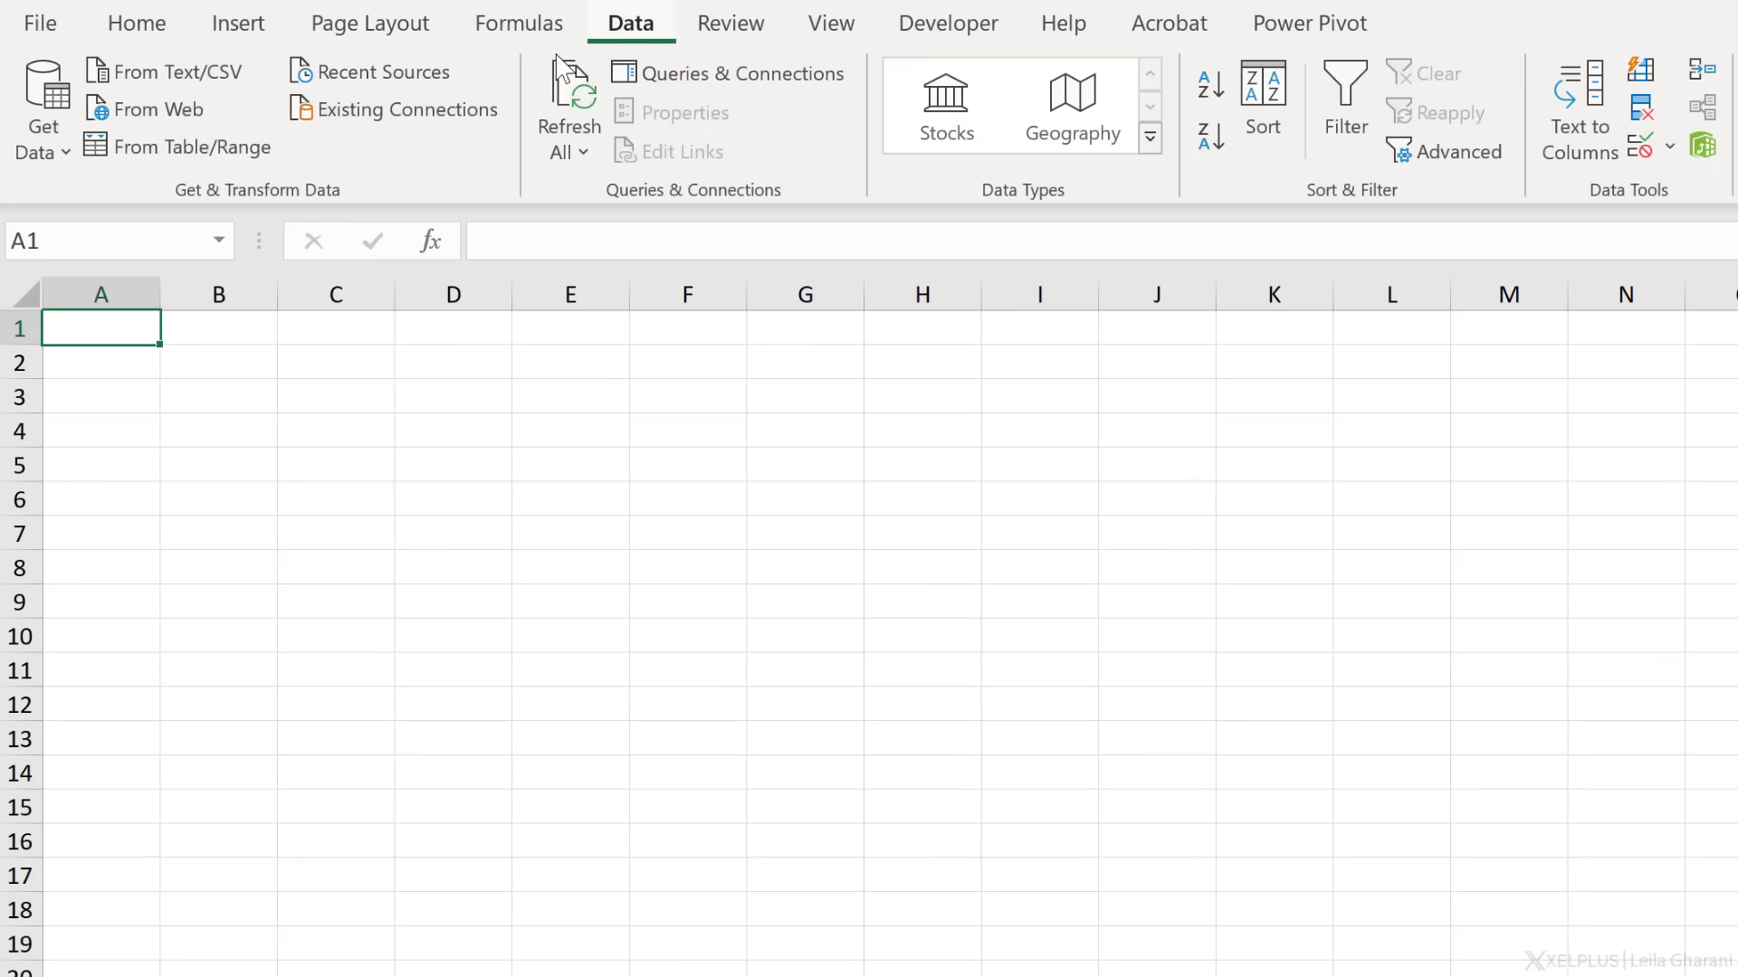
pyautogui.click(45, 144)
pyautogui.moveTo(125, 242)
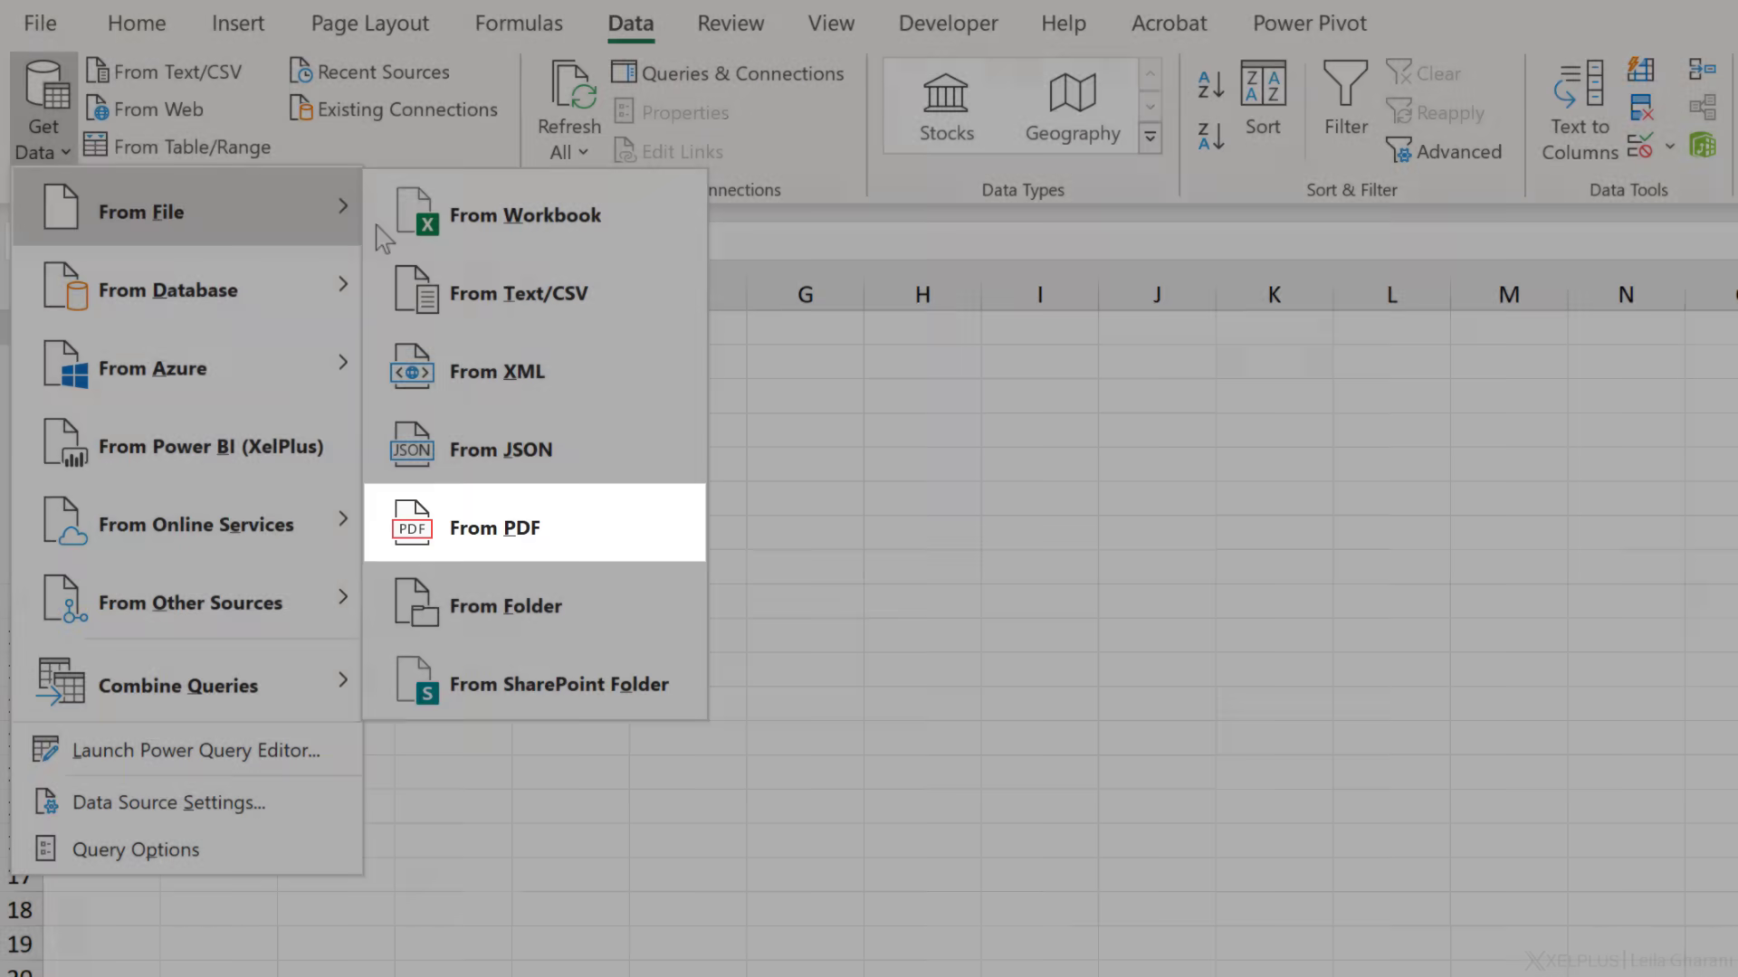
pyautogui.click(557, 529)
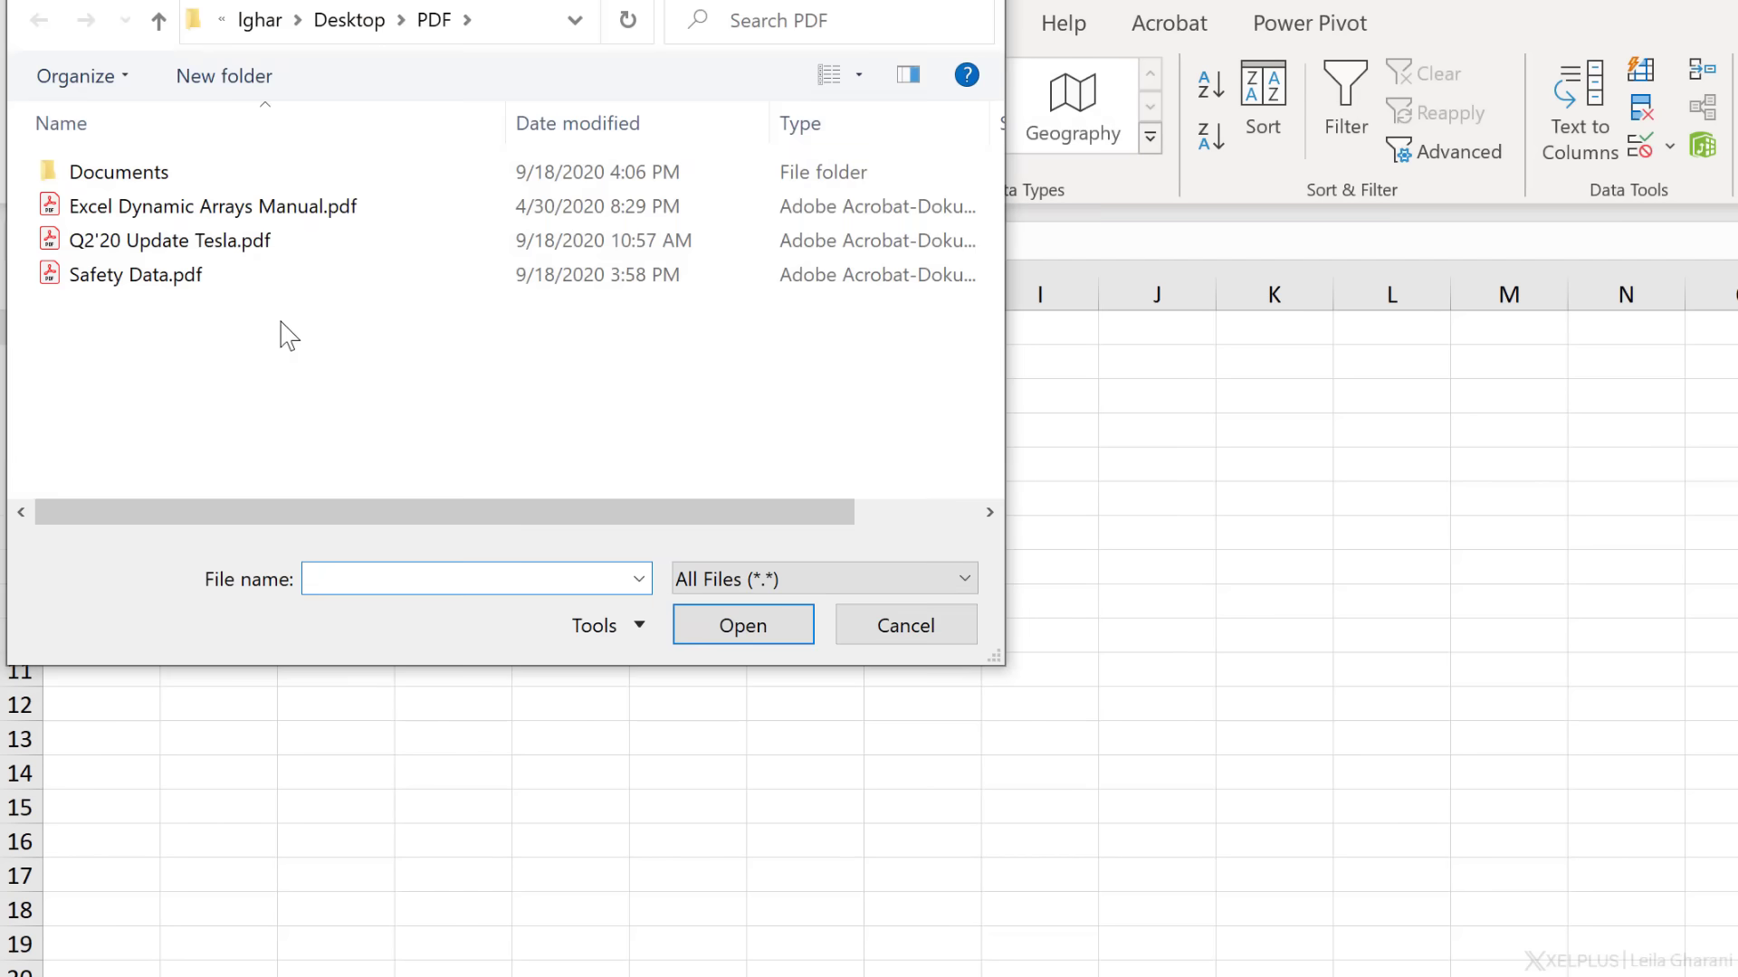
pyautogui.click(181, 276)
pyautogui.click(688, 616)
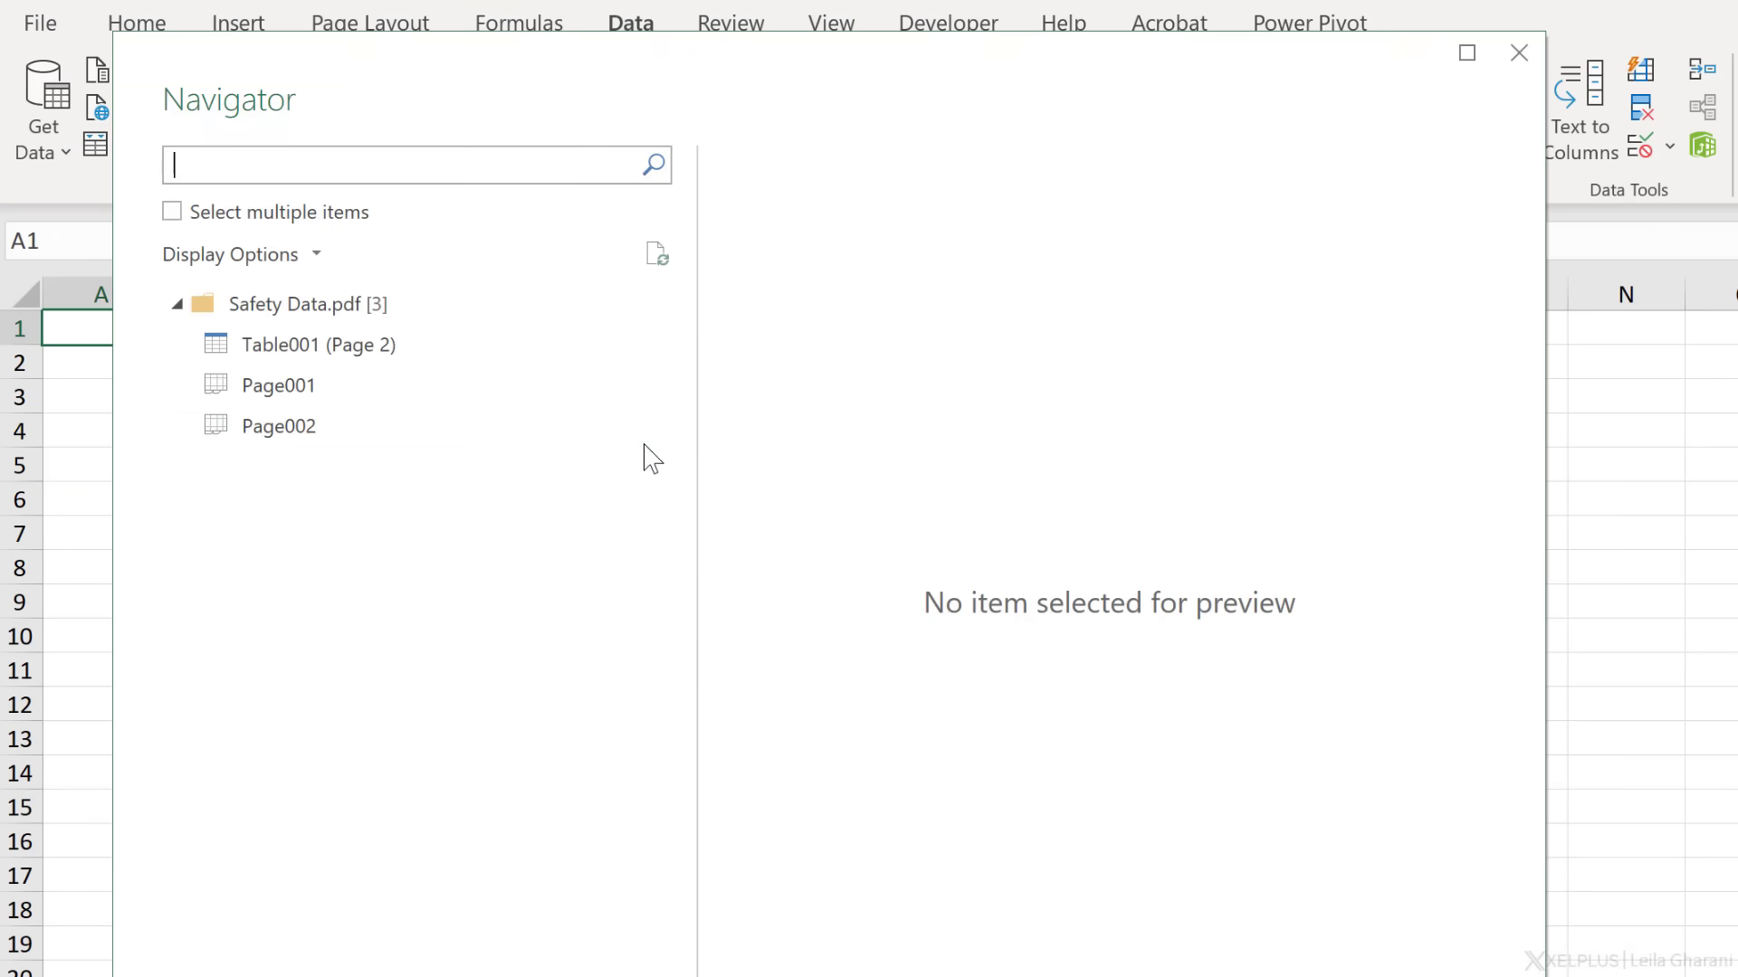
# Preview Page001, Page002 and Table001 (Page 2) in the Navigator, ending on Table001 (Page 2)
pyautogui.click(350, 349)
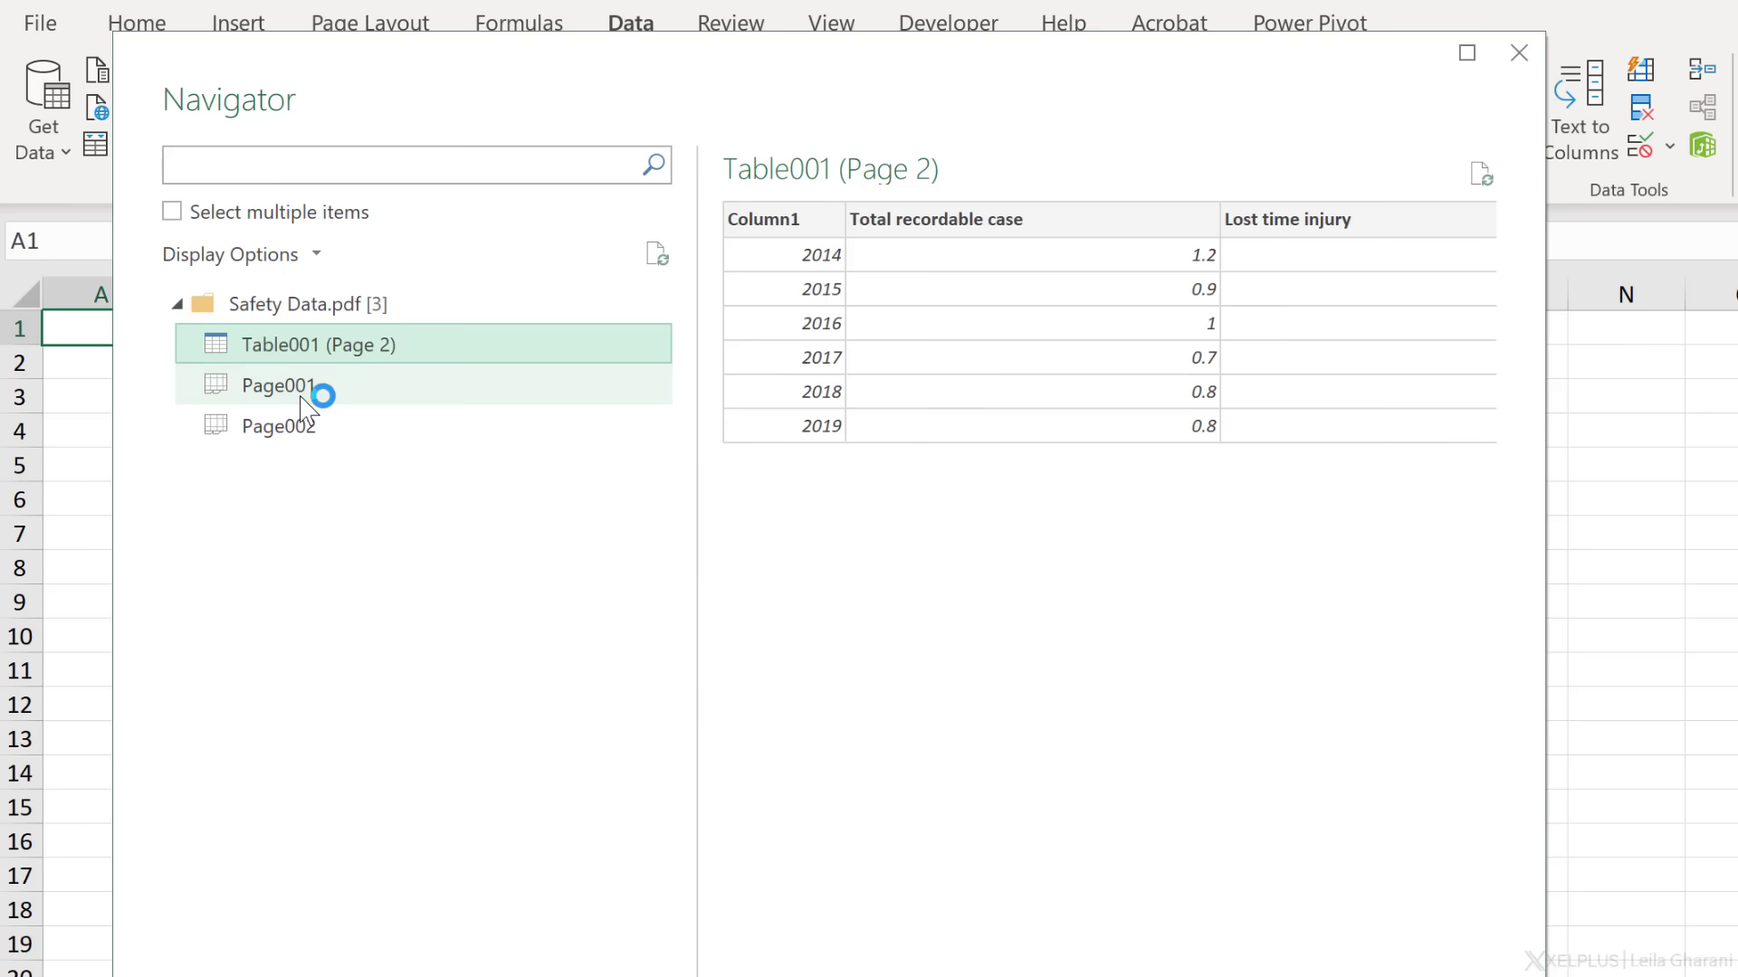
pyautogui.click(294, 373)
pyautogui.click(292, 438)
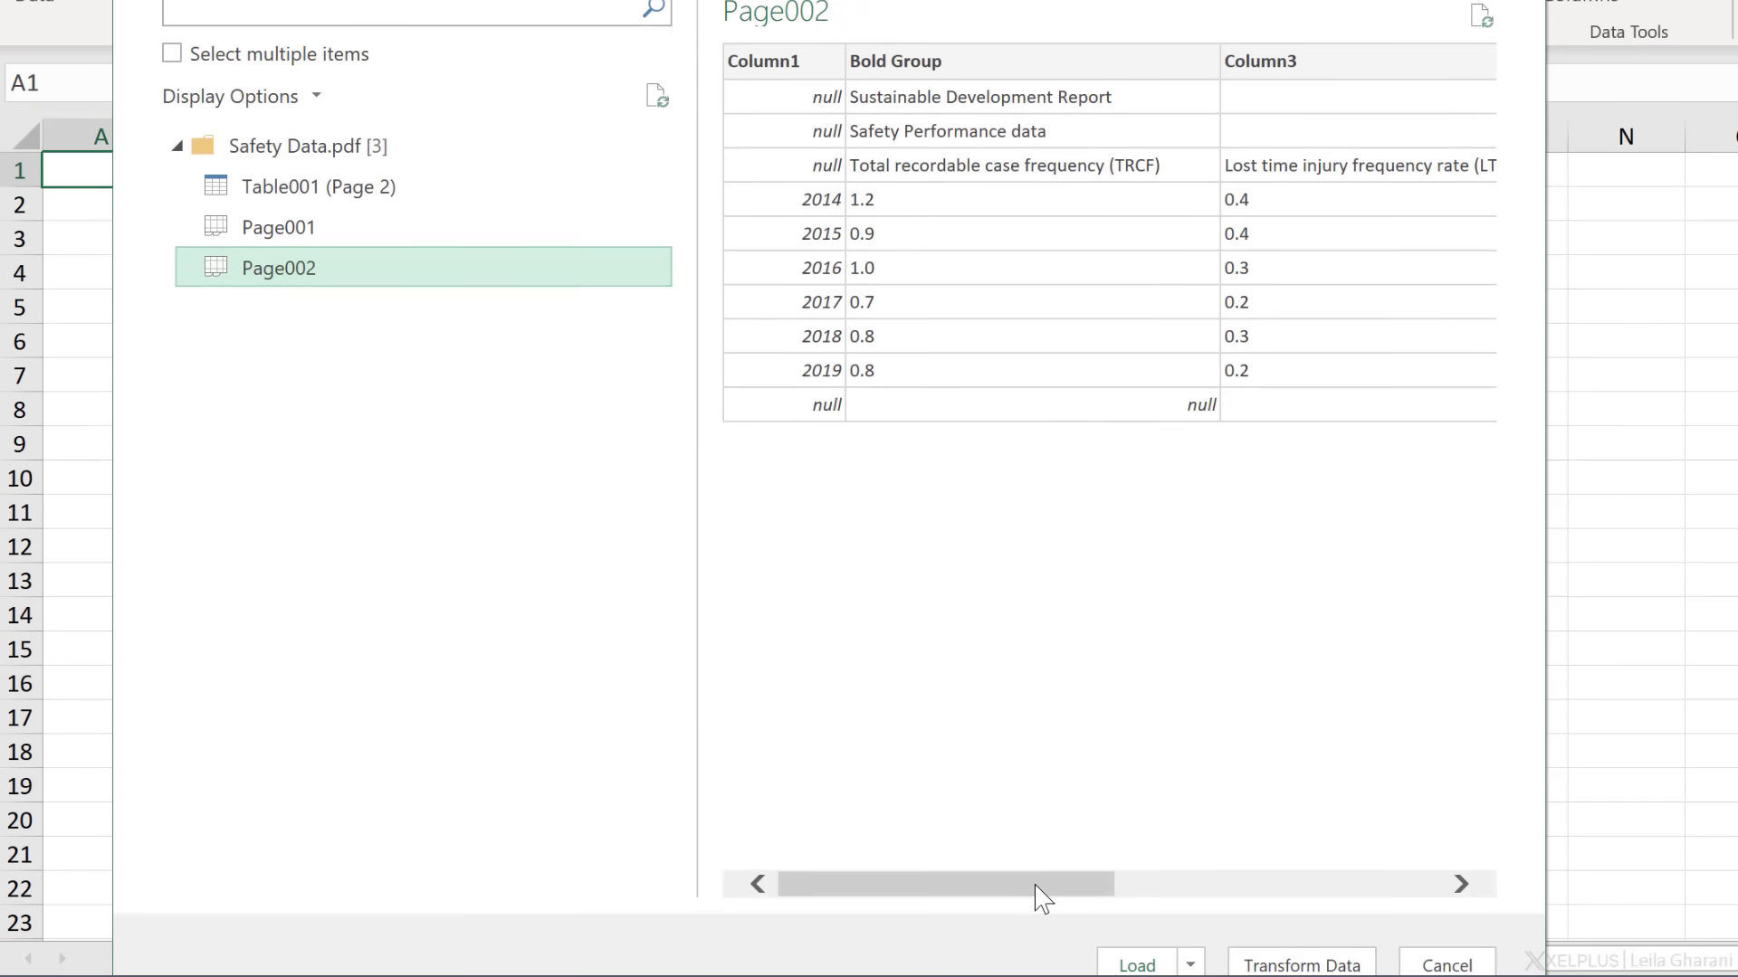
pyautogui.moveTo(1039, 893); pyautogui.dragTo(1369, 896)
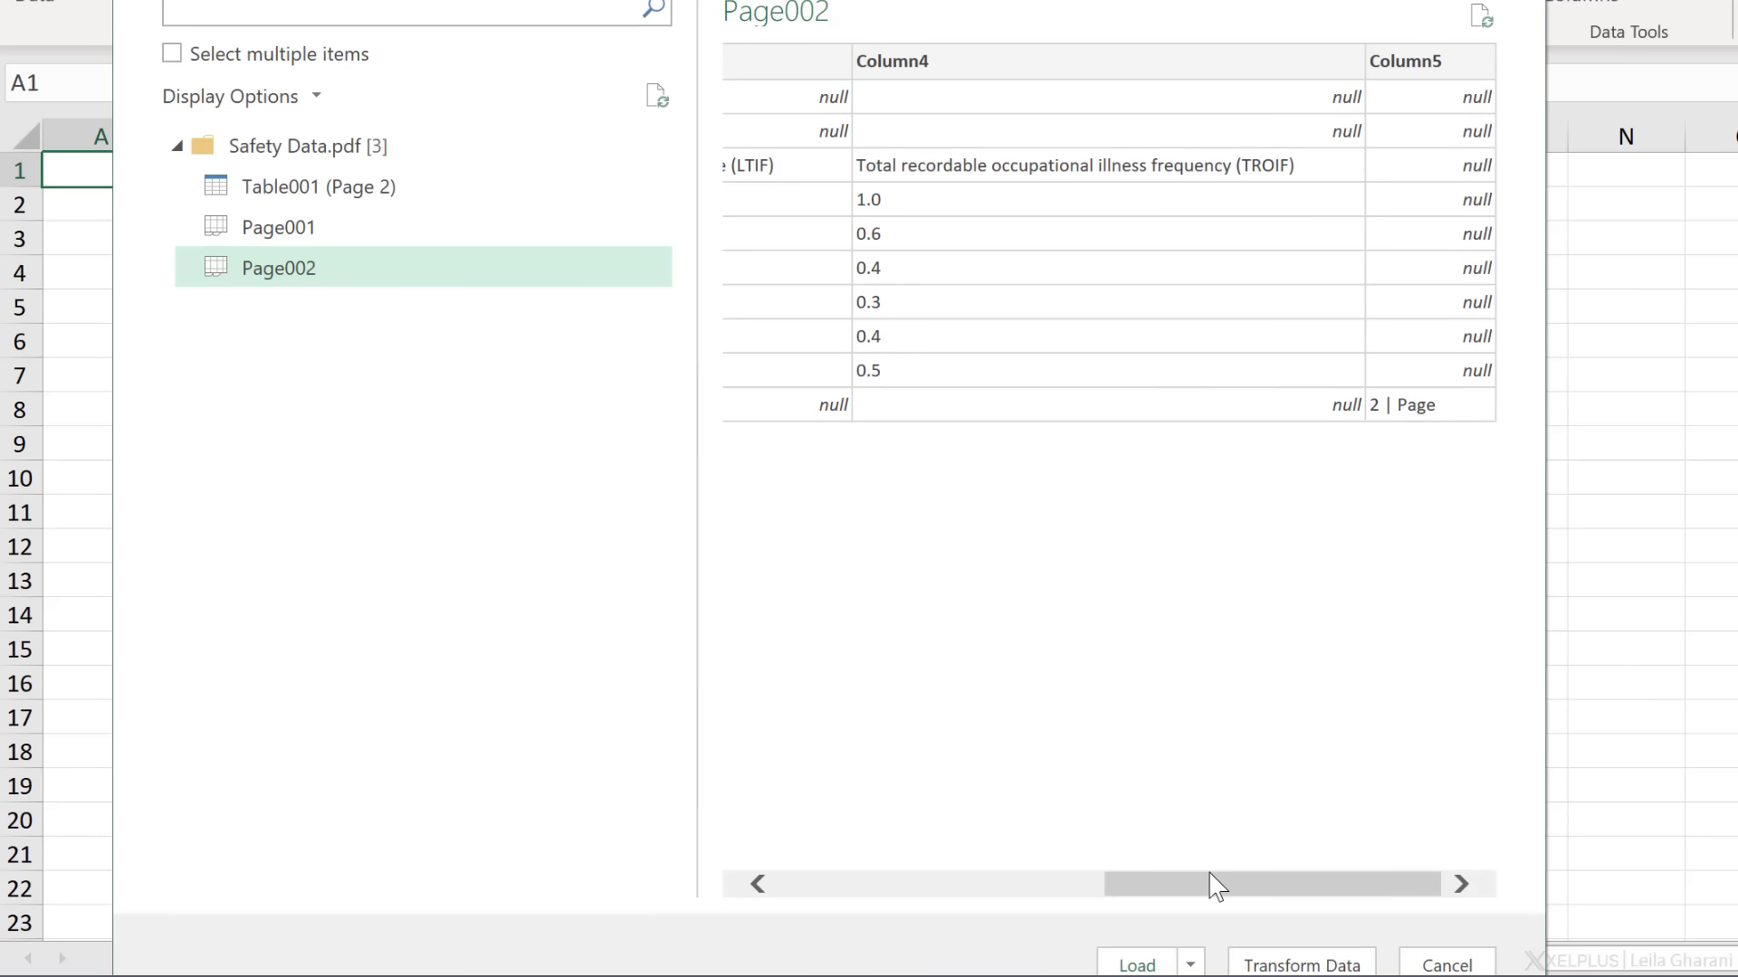
pyautogui.moveTo(1213, 887); pyautogui.dragTo(887, 892)
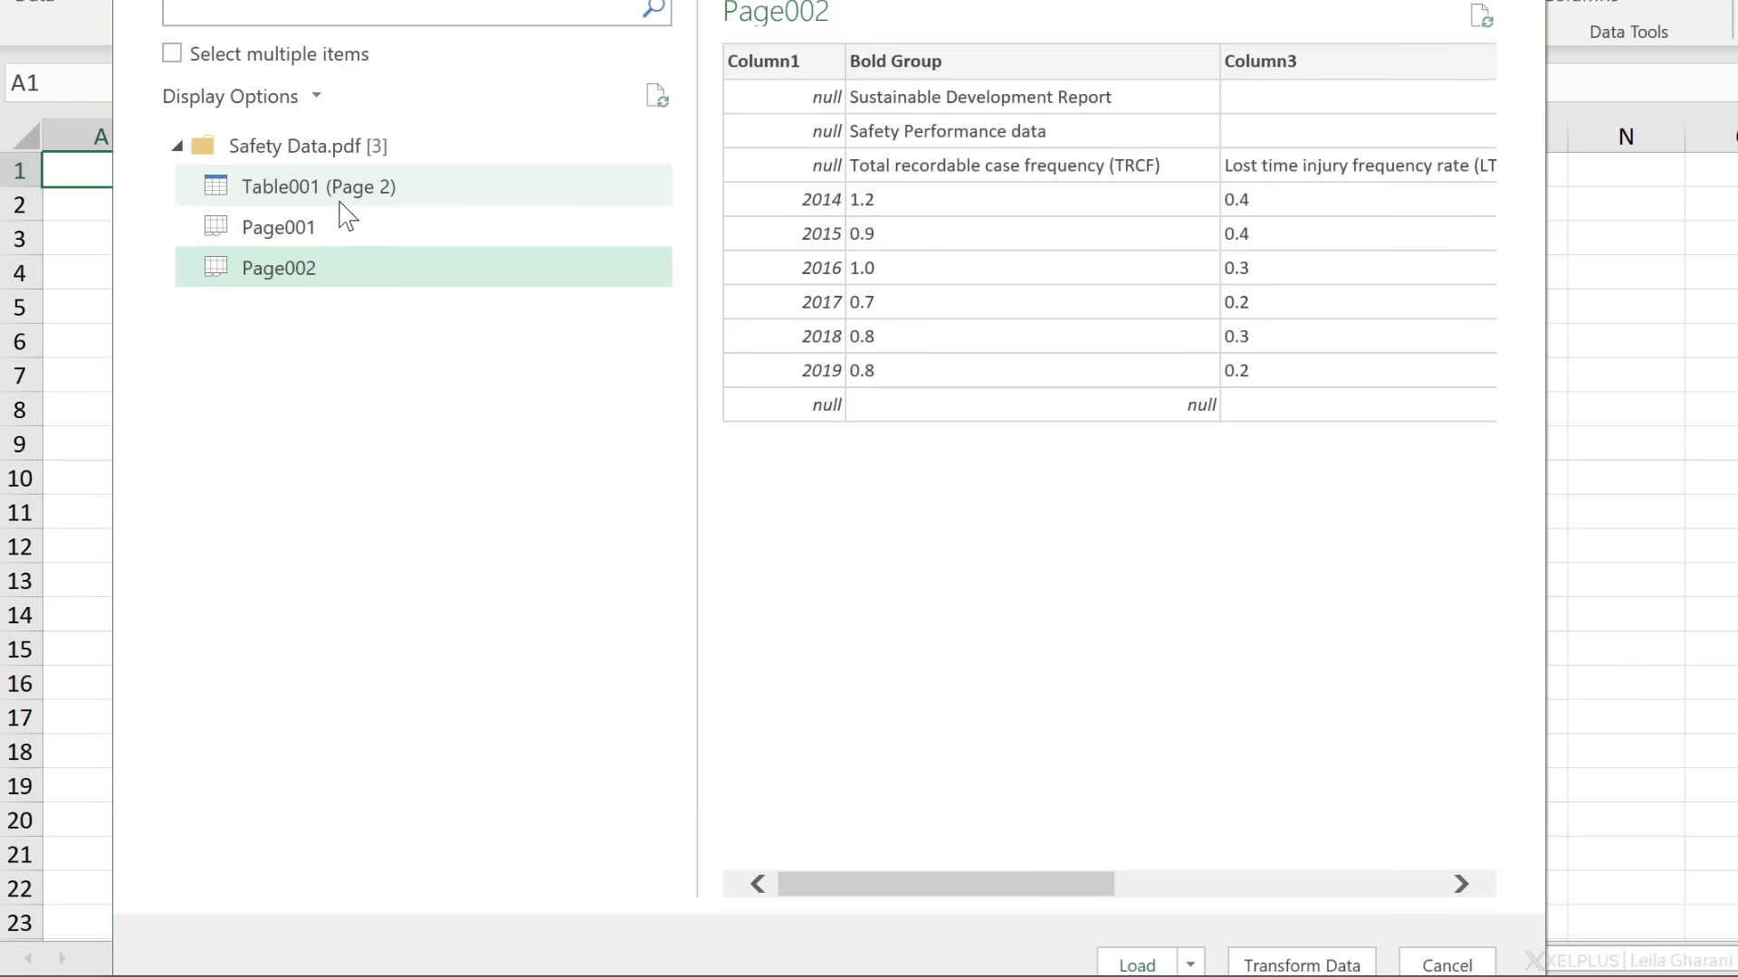
pyautogui.click(338, 199)
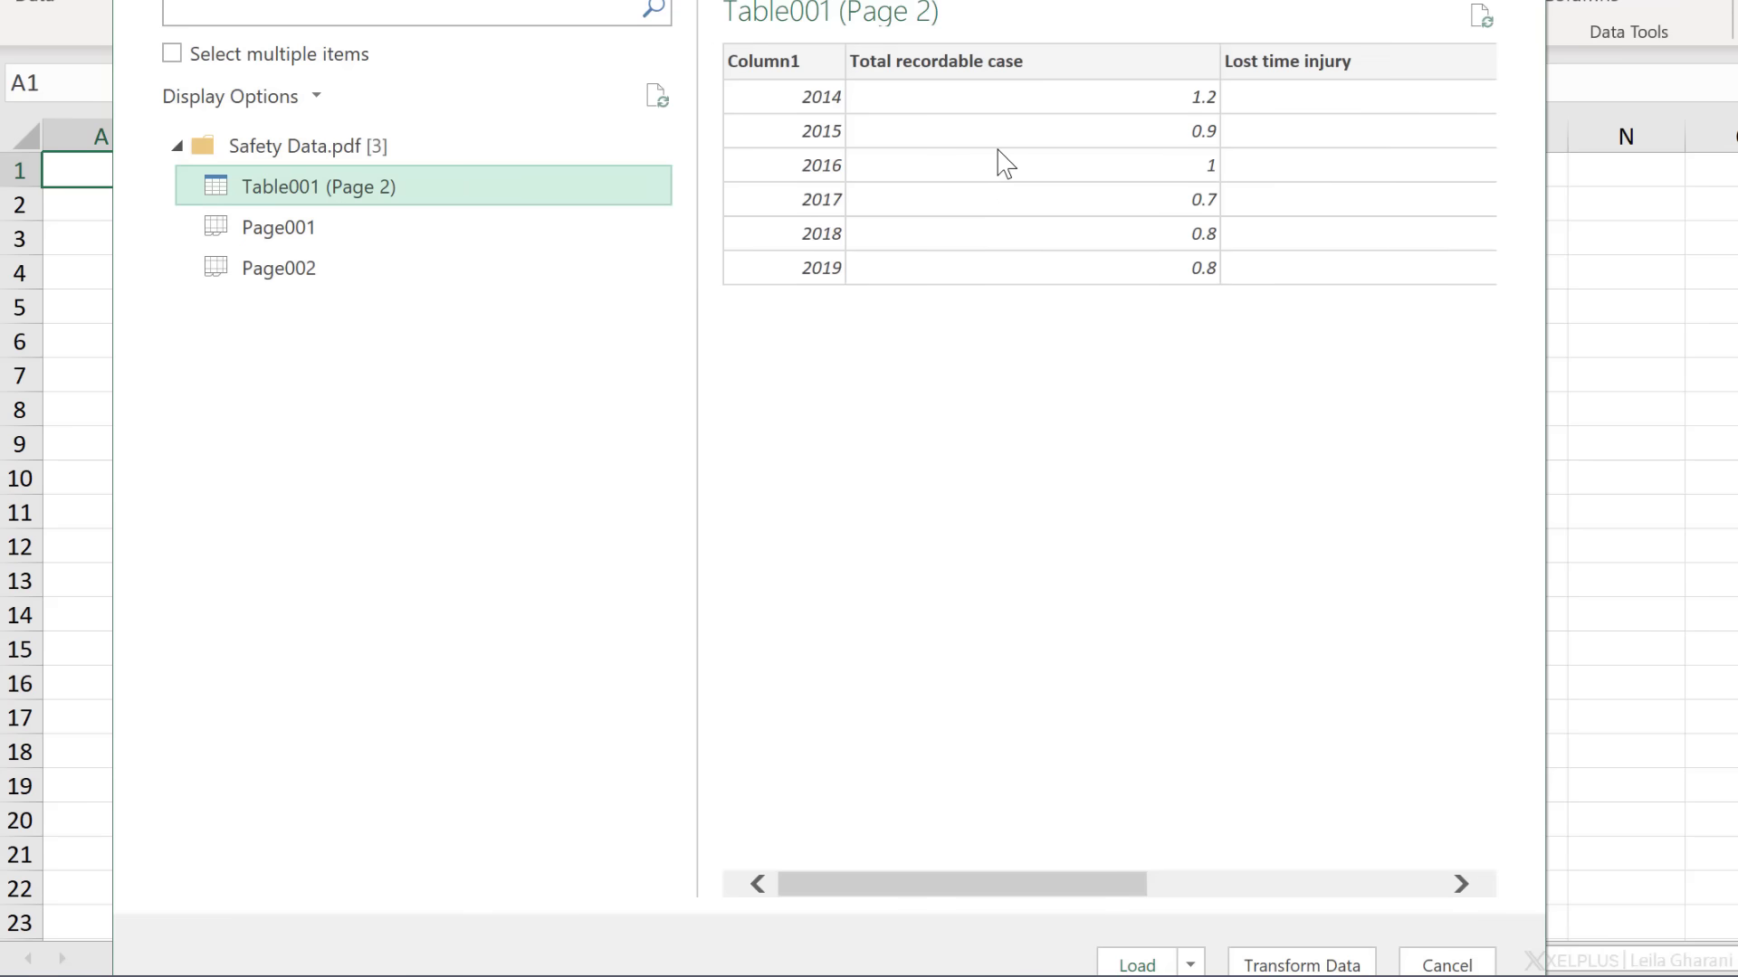
# Open Table001 (Page 2) in Power Query and rename Column1 to Year
pyautogui.click(1310, 964)
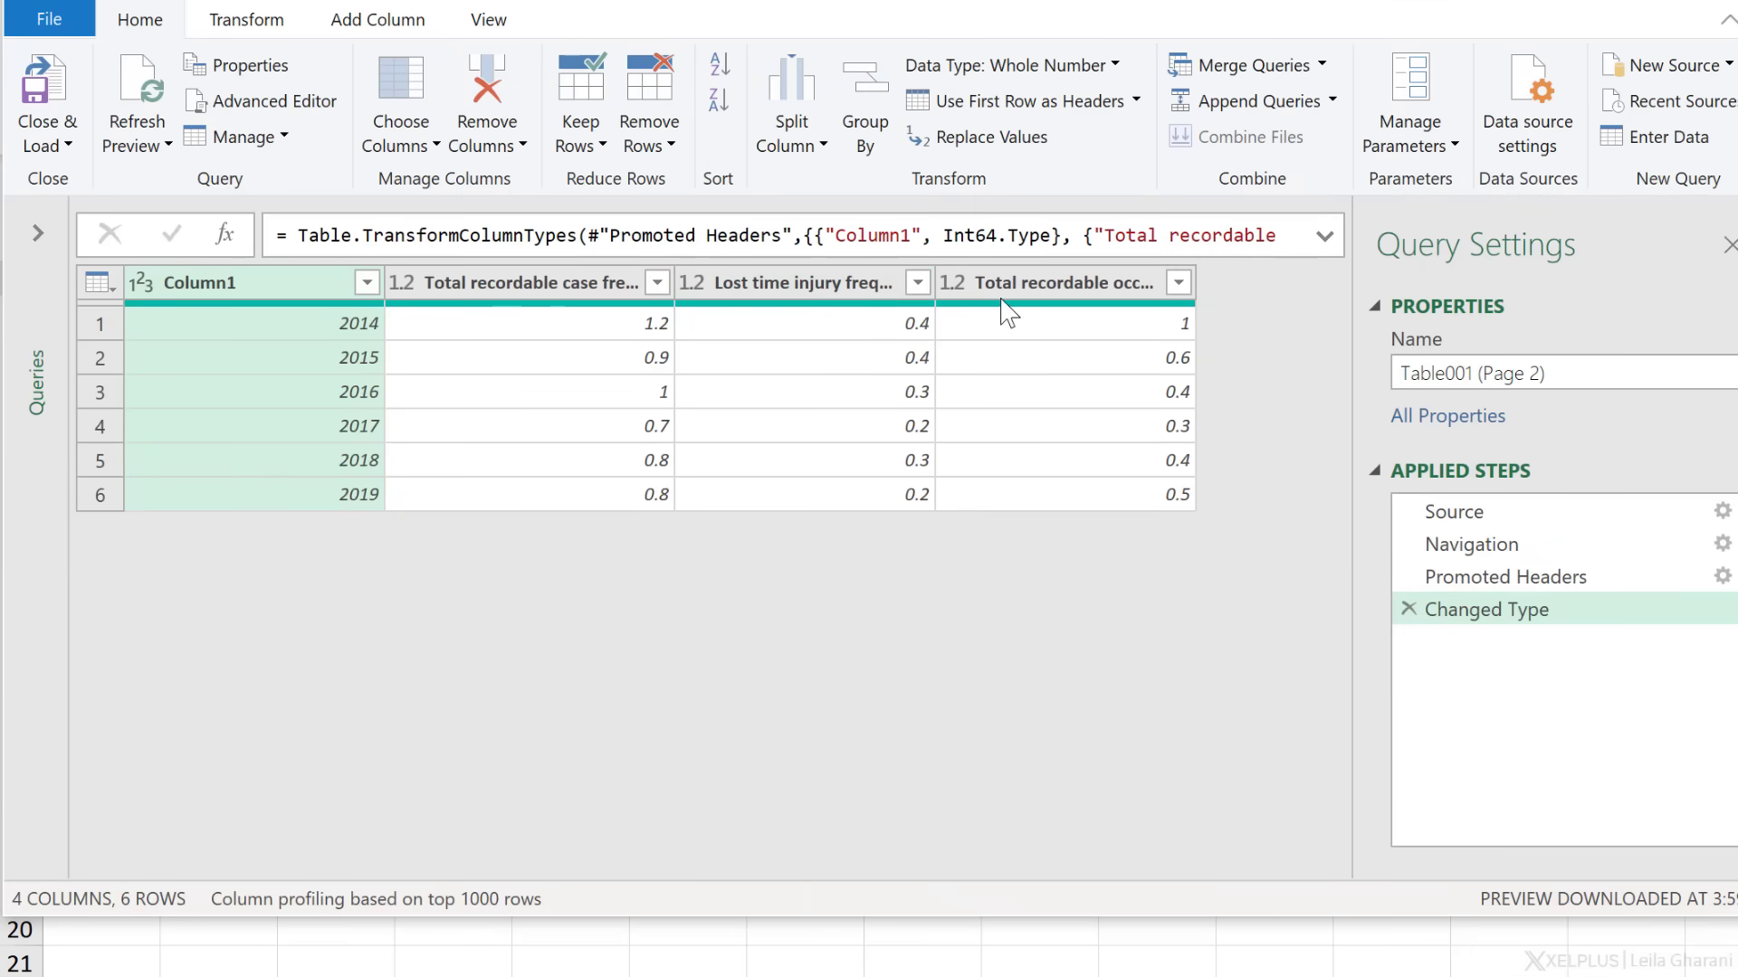
pyautogui.doubleClick(283, 290)
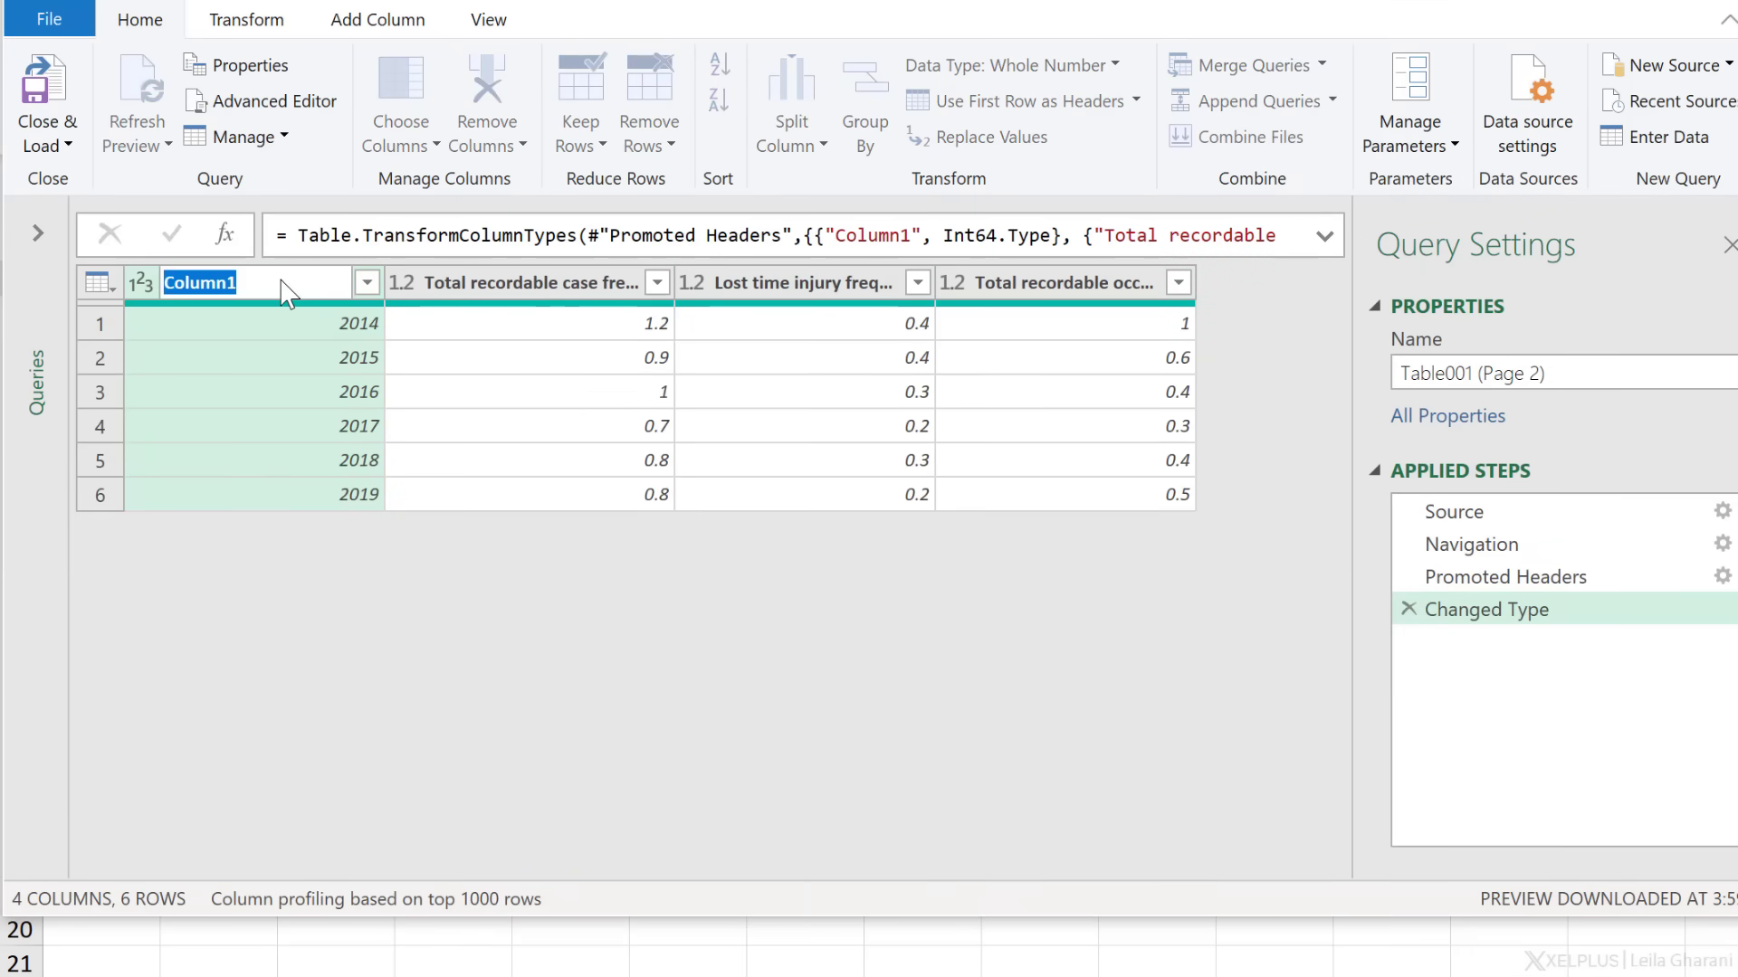
pyautogui.write('Year')
pyautogui.press('Return')
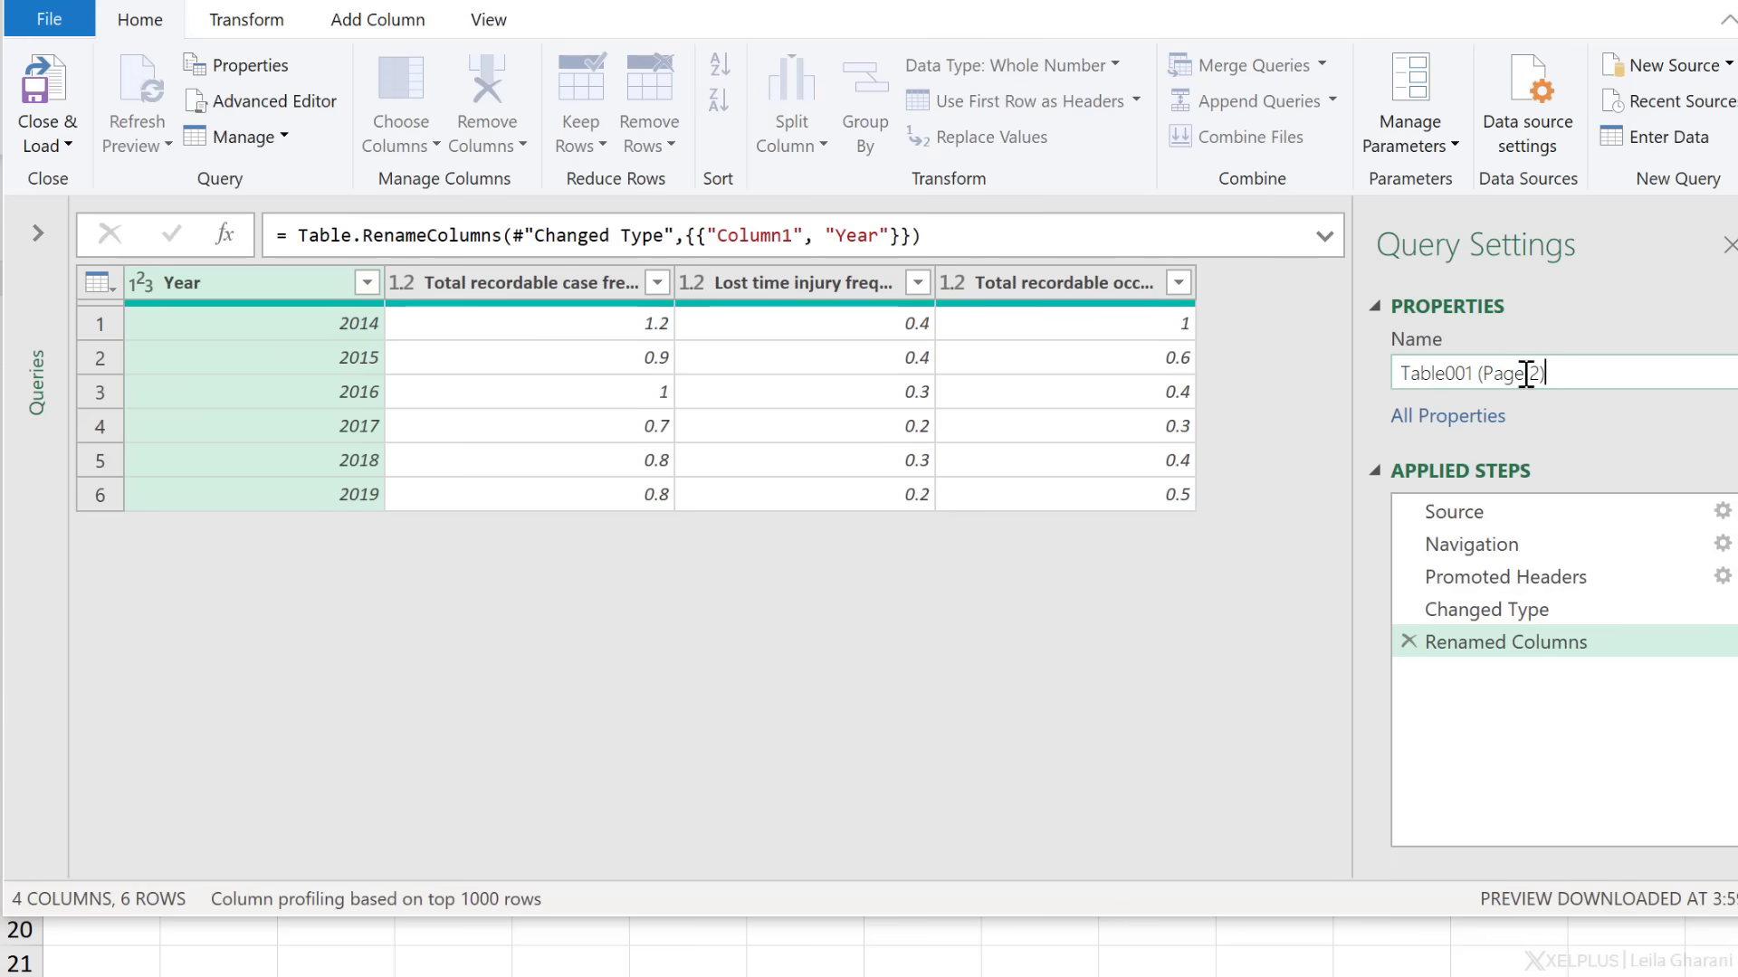
# Name the query SafetyData and bring up its Close & Load To options
pyautogui.click(1484, 373)
pyautogui.write('SafetyData')
pyautogui.press('Return')
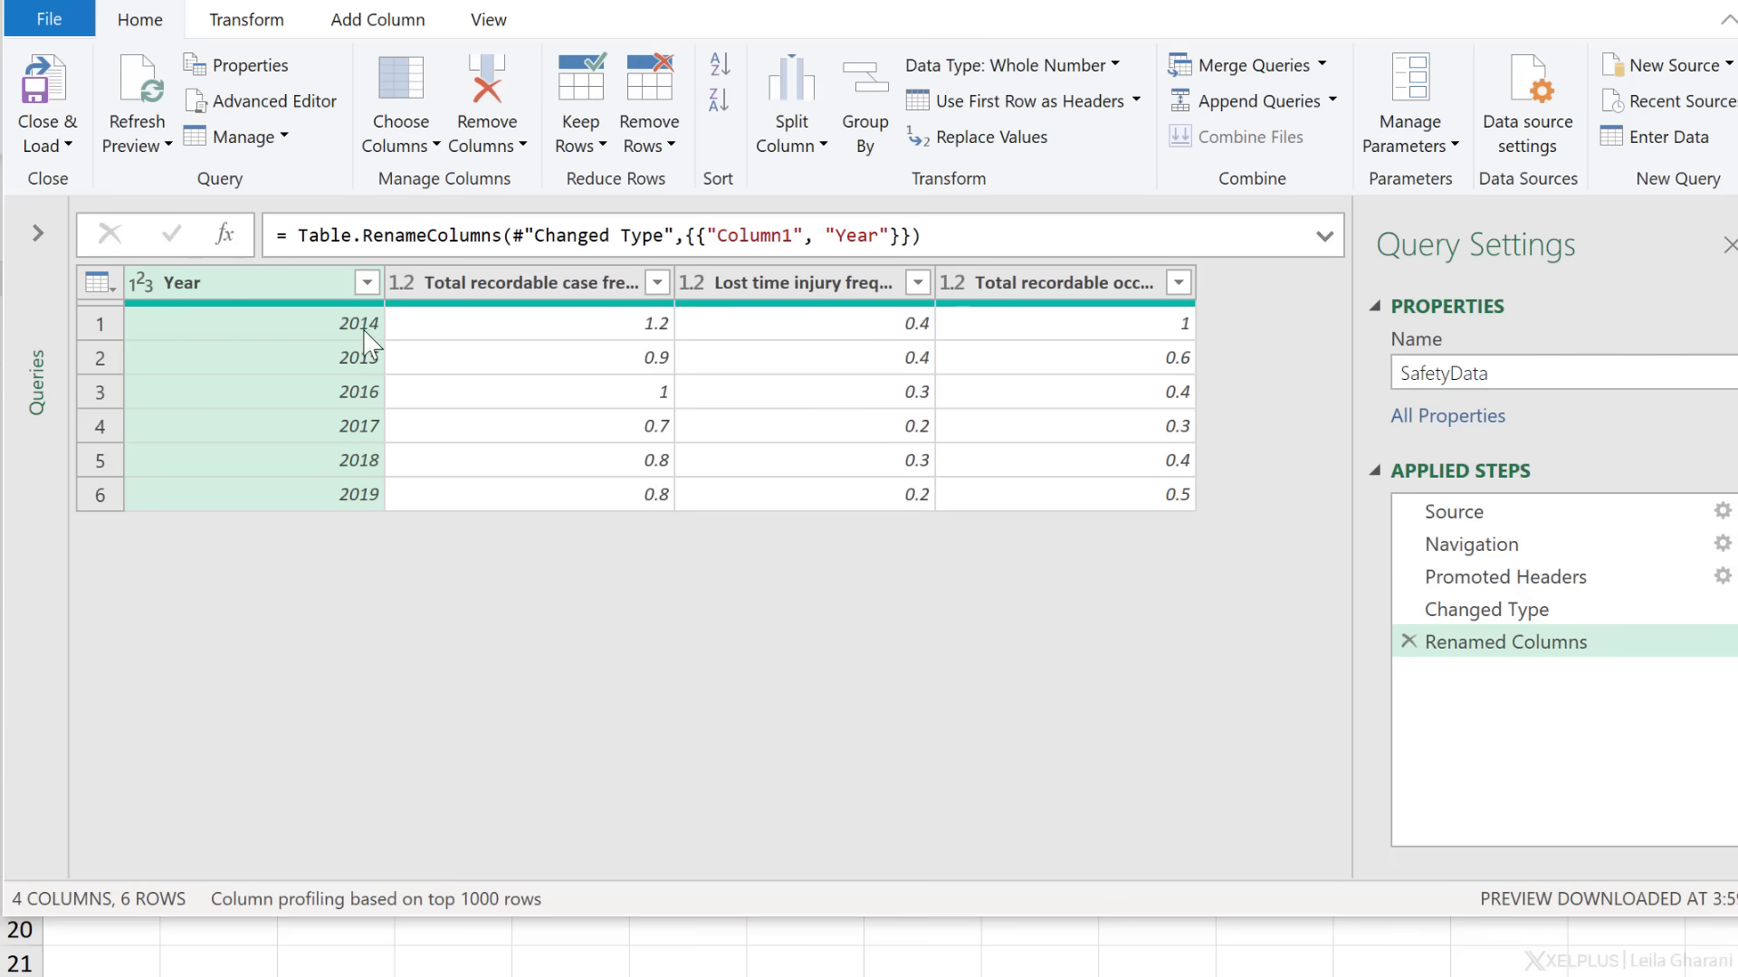
pyautogui.click(69, 146)
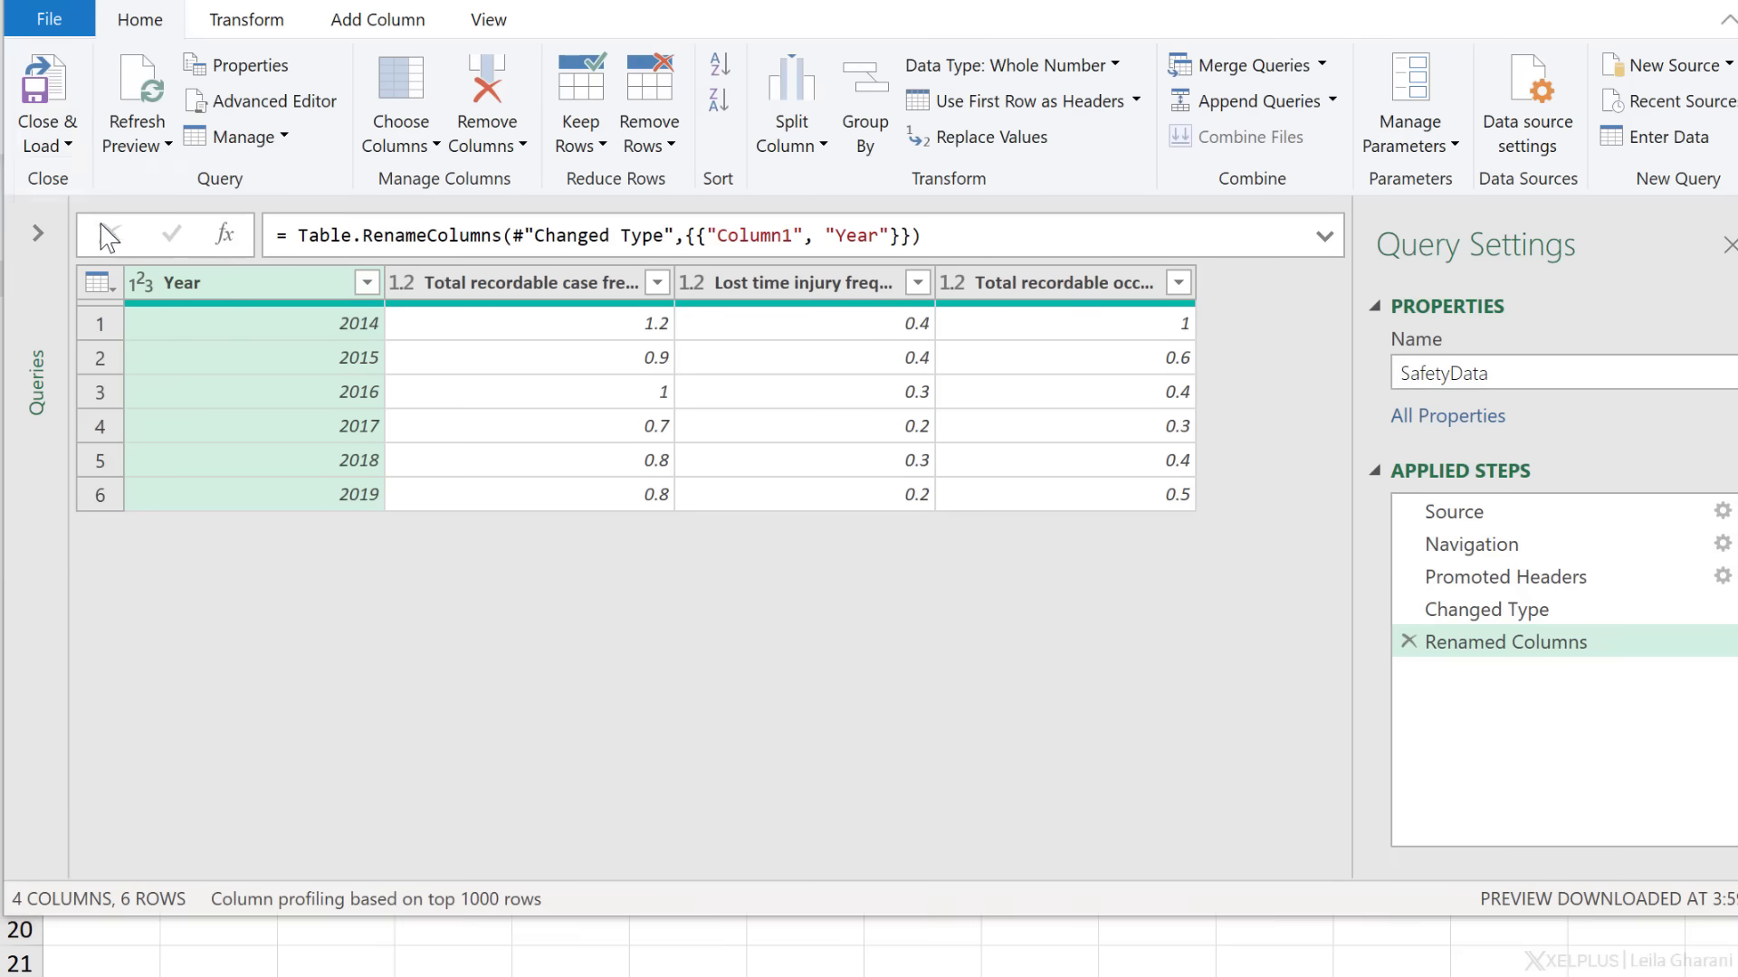
pyautogui.click(107, 217)
# Load SafetyData as a table at A1 of the existing sheet with a plain light table style
pyautogui.click(765, 572)
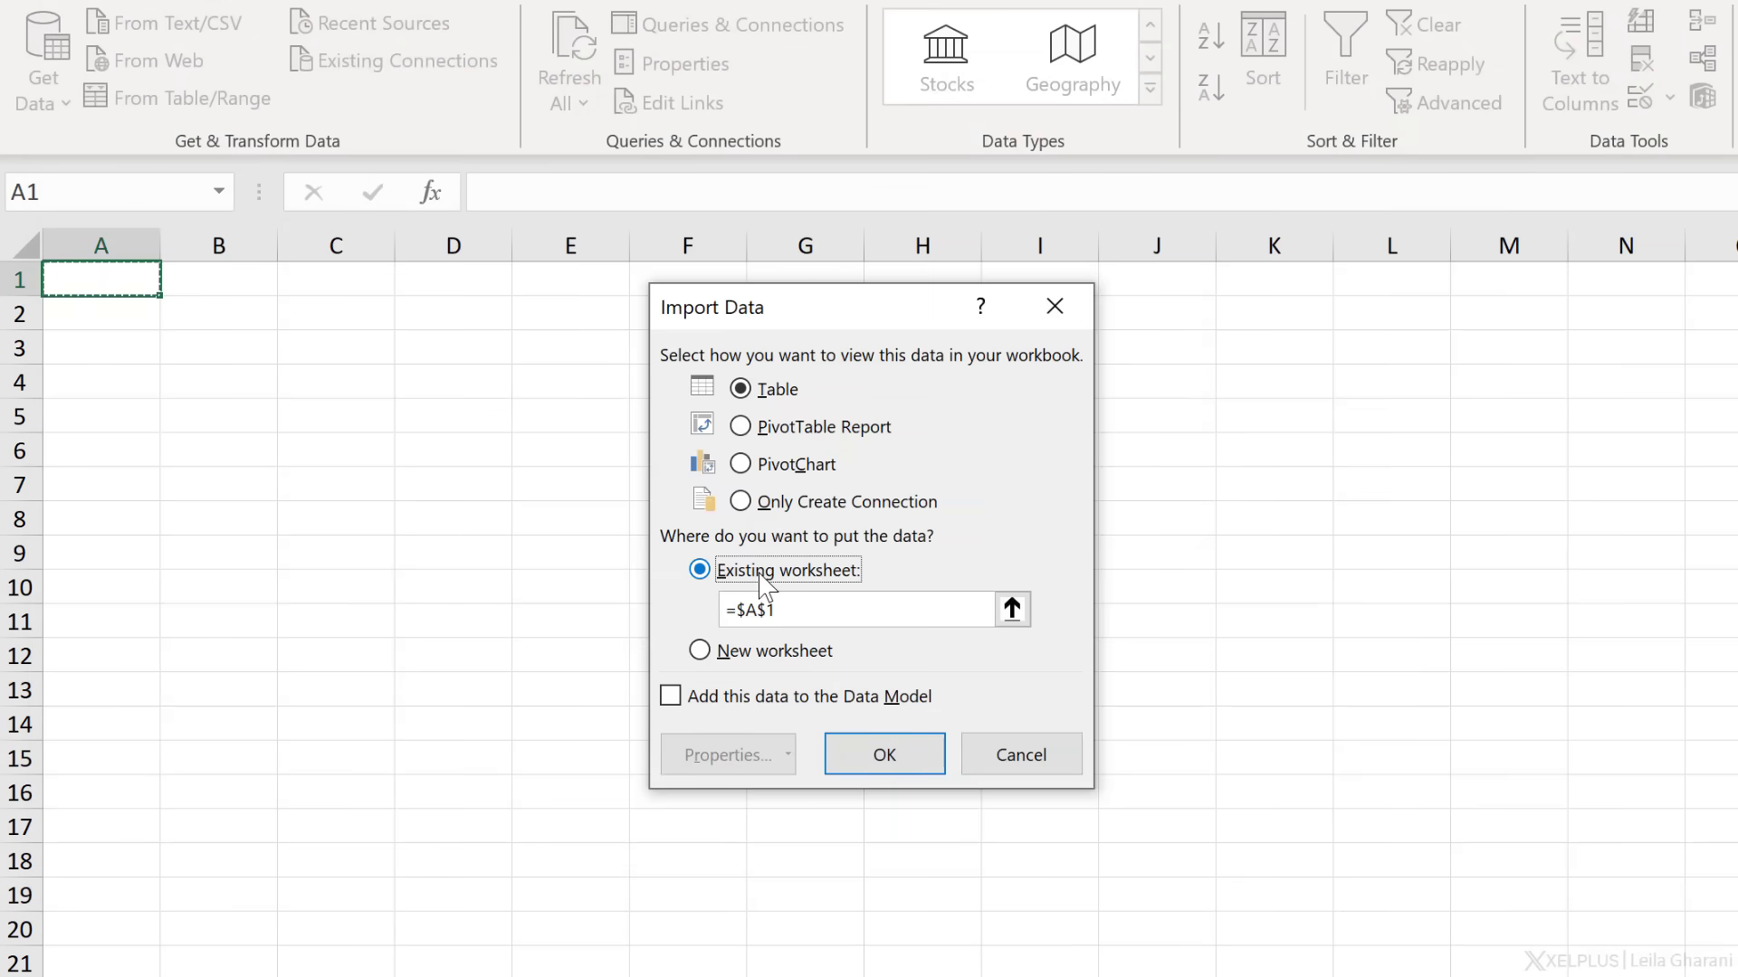
pyautogui.click(878, 762)
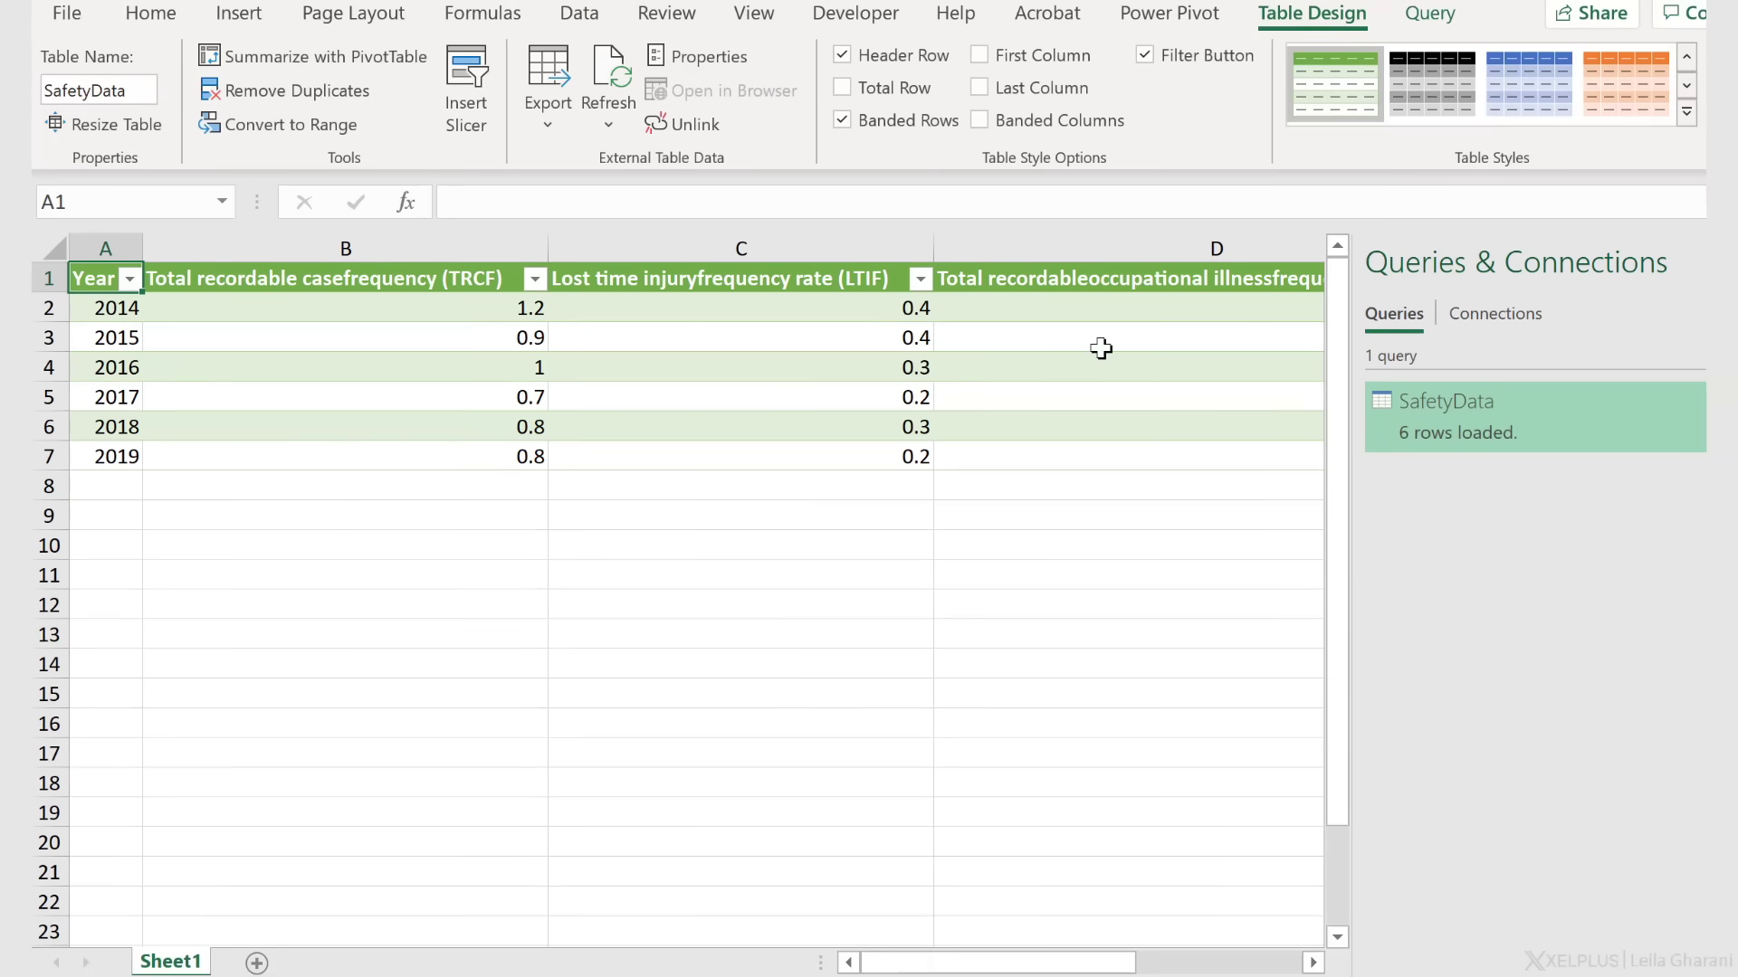
pyautogui.moveTo(961, 961); pyautogui.dragTo(914, 970)
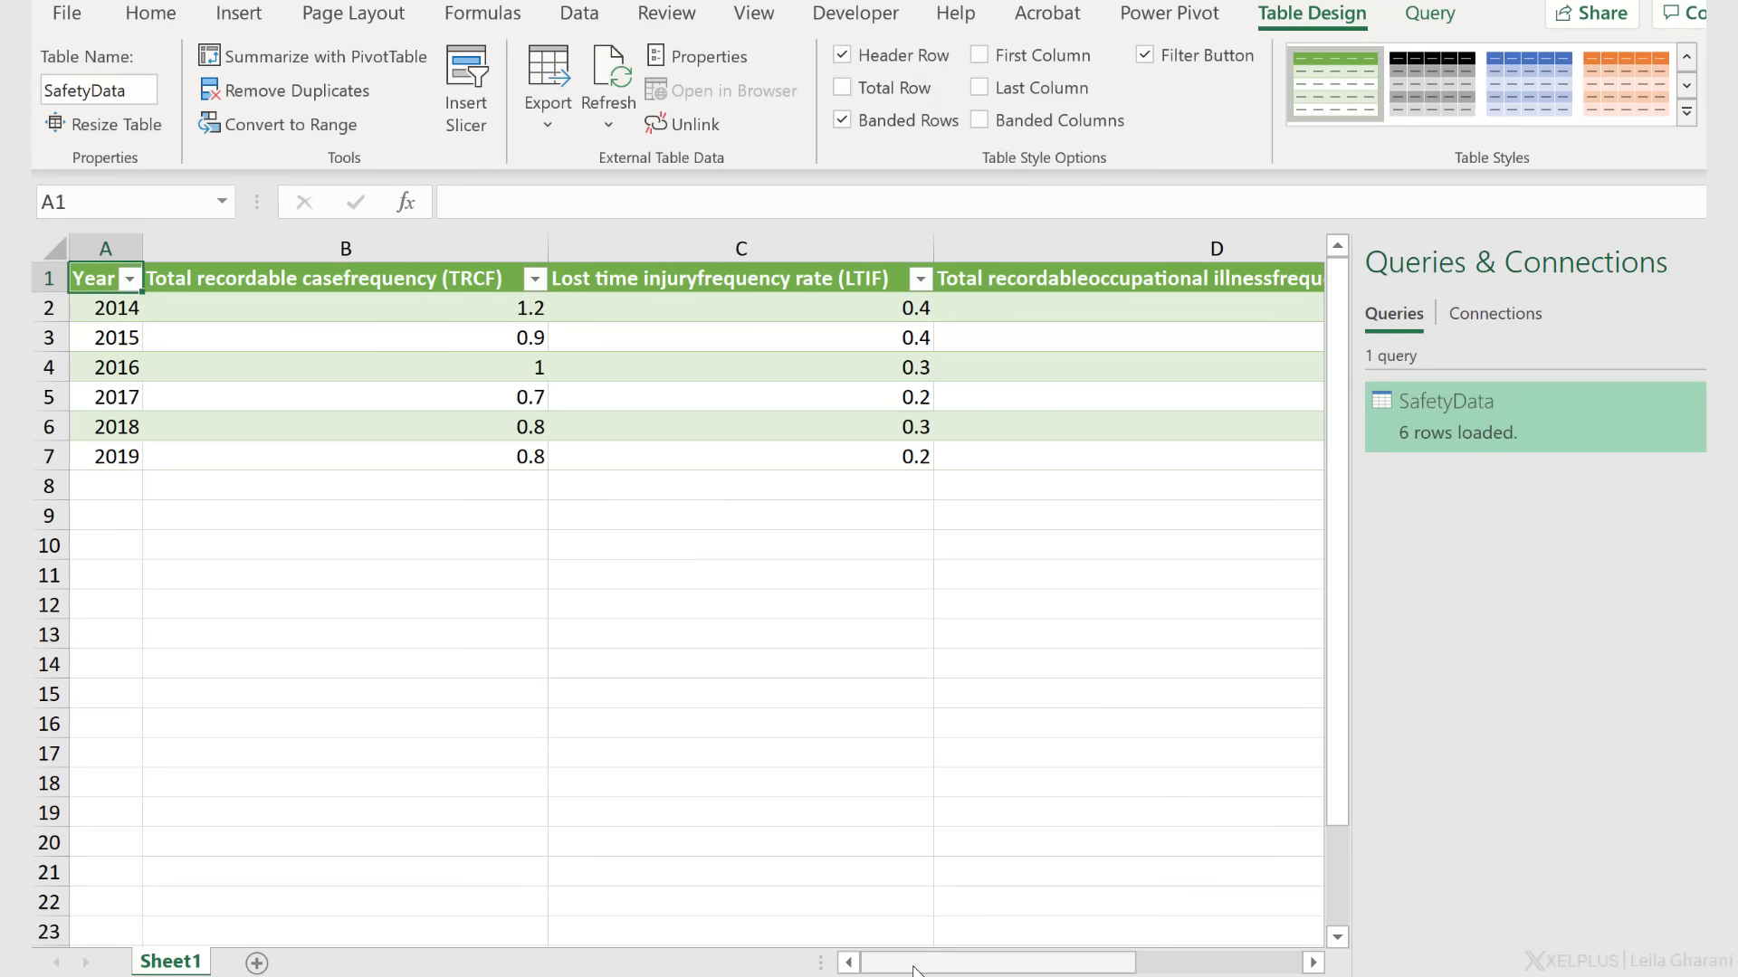
pyautogui.click(1686, 112)
pyautogui.click(1401, 145)
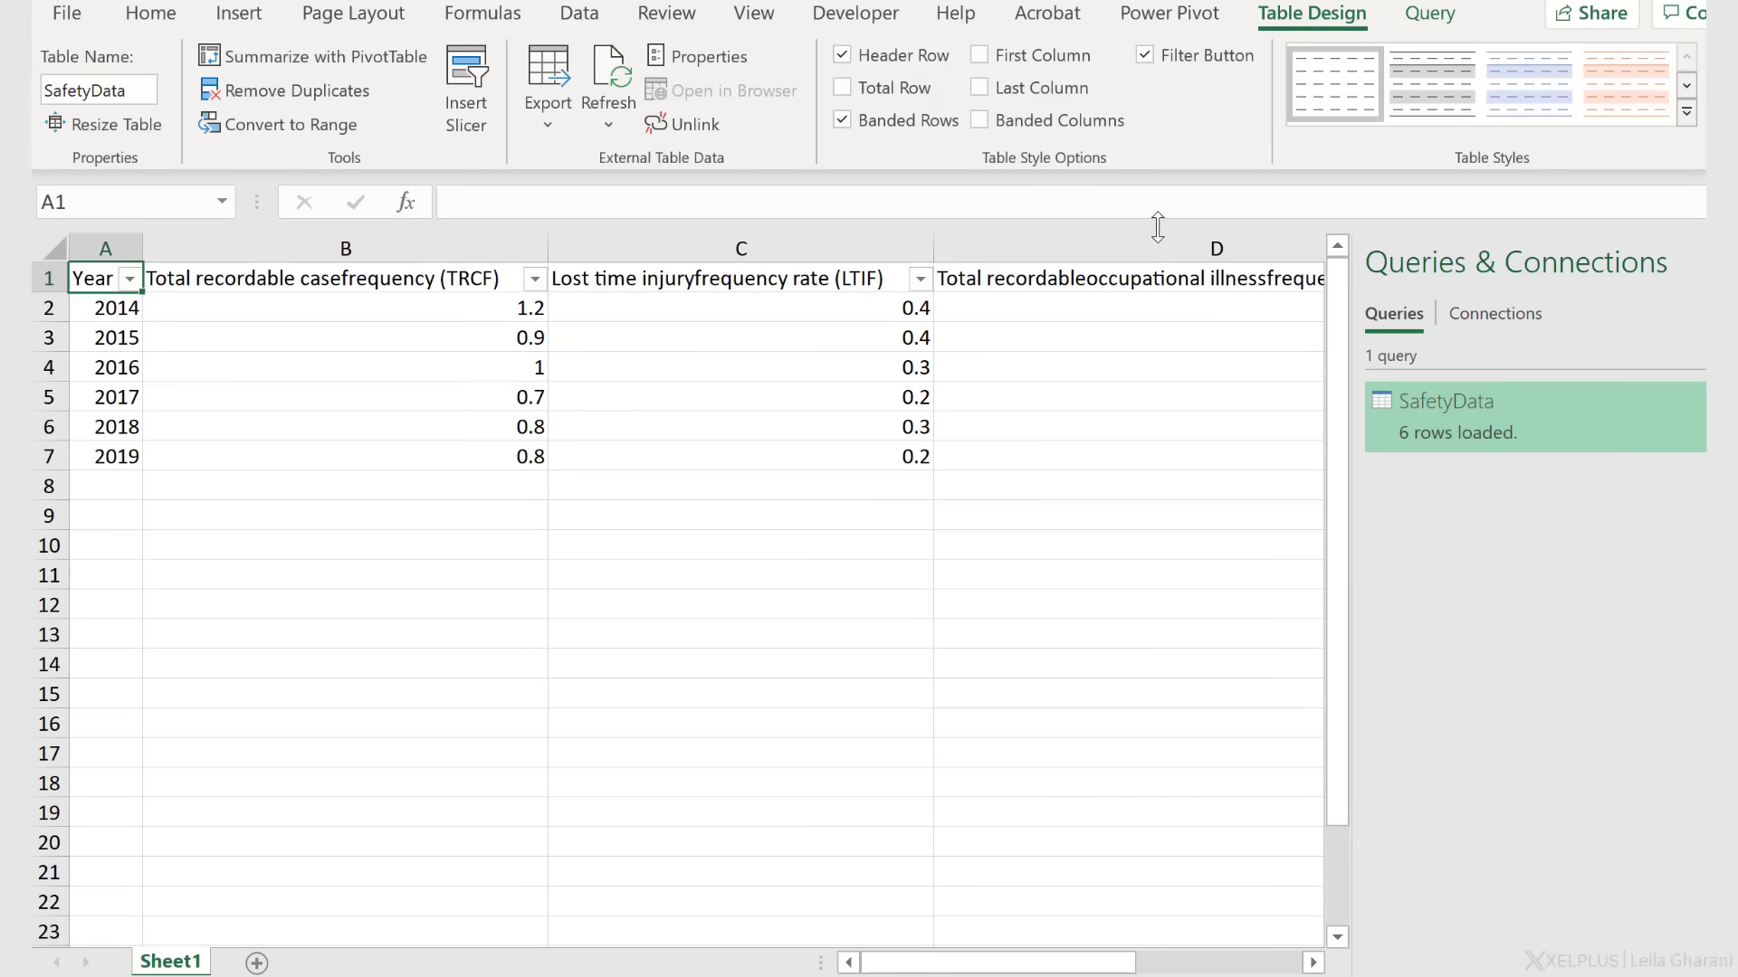
# Turn on Wrap Text for the SafetyData table's header row
pyautogui.moveTo(100, 278); pyautogui.dragTo(791, 282)
pyautogui.click(150, 13)
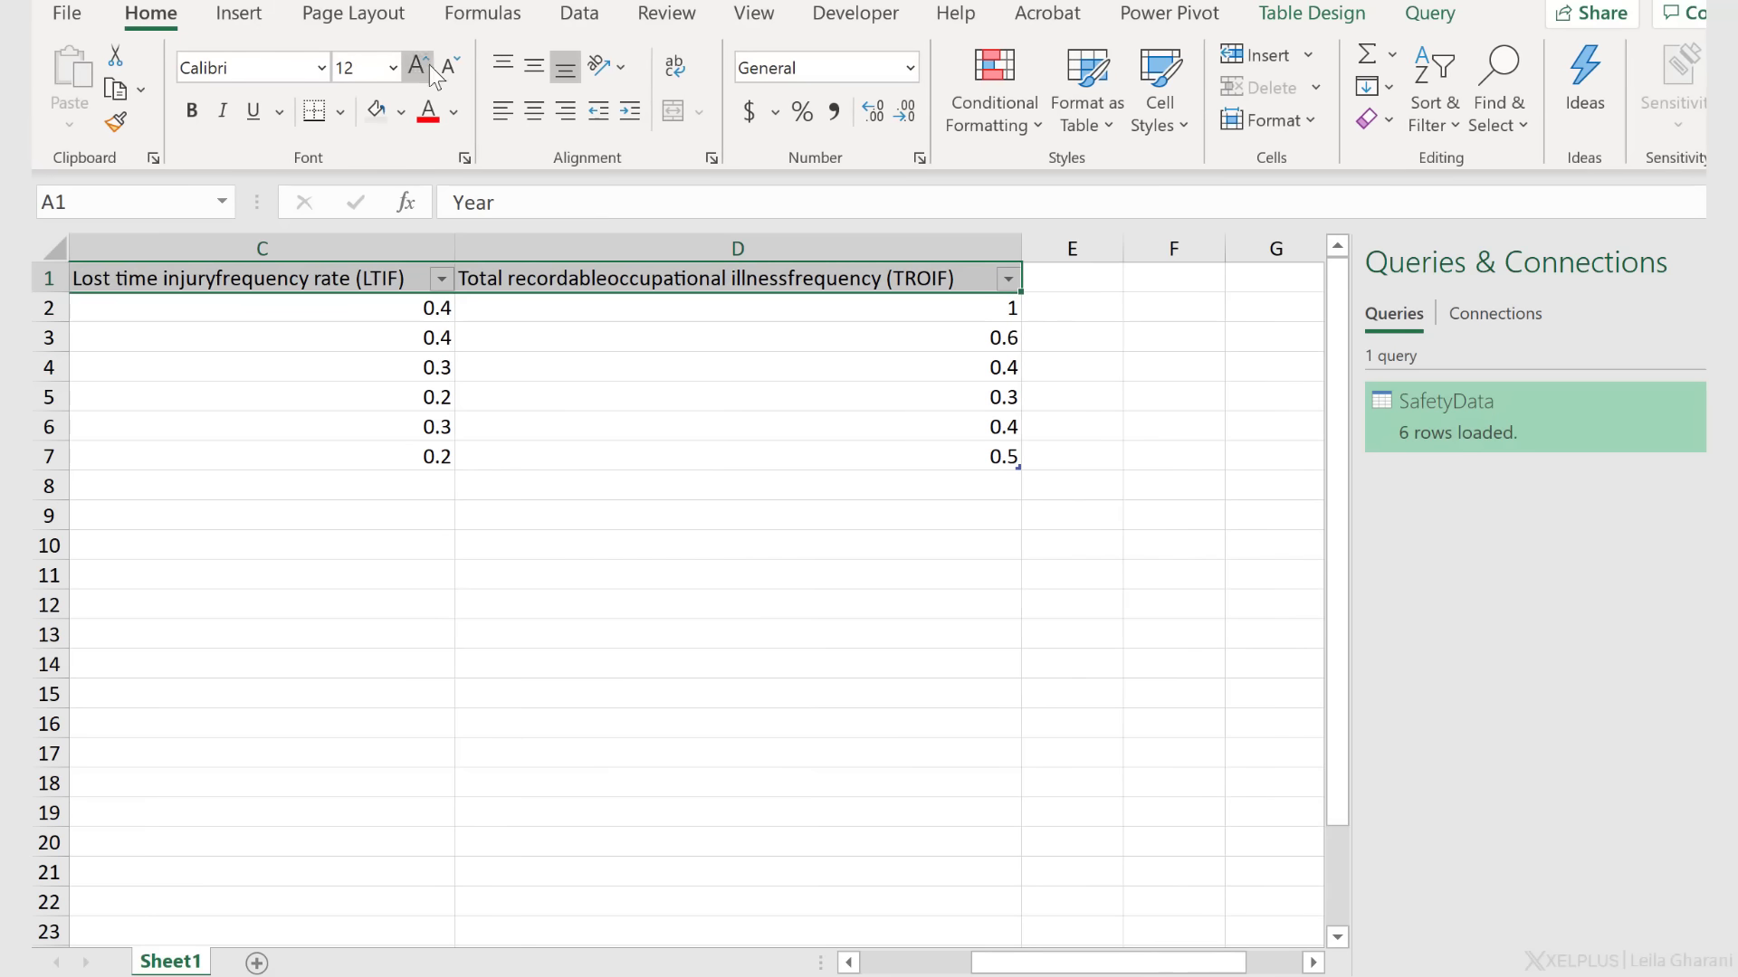
pyautogui.click(367, 112)
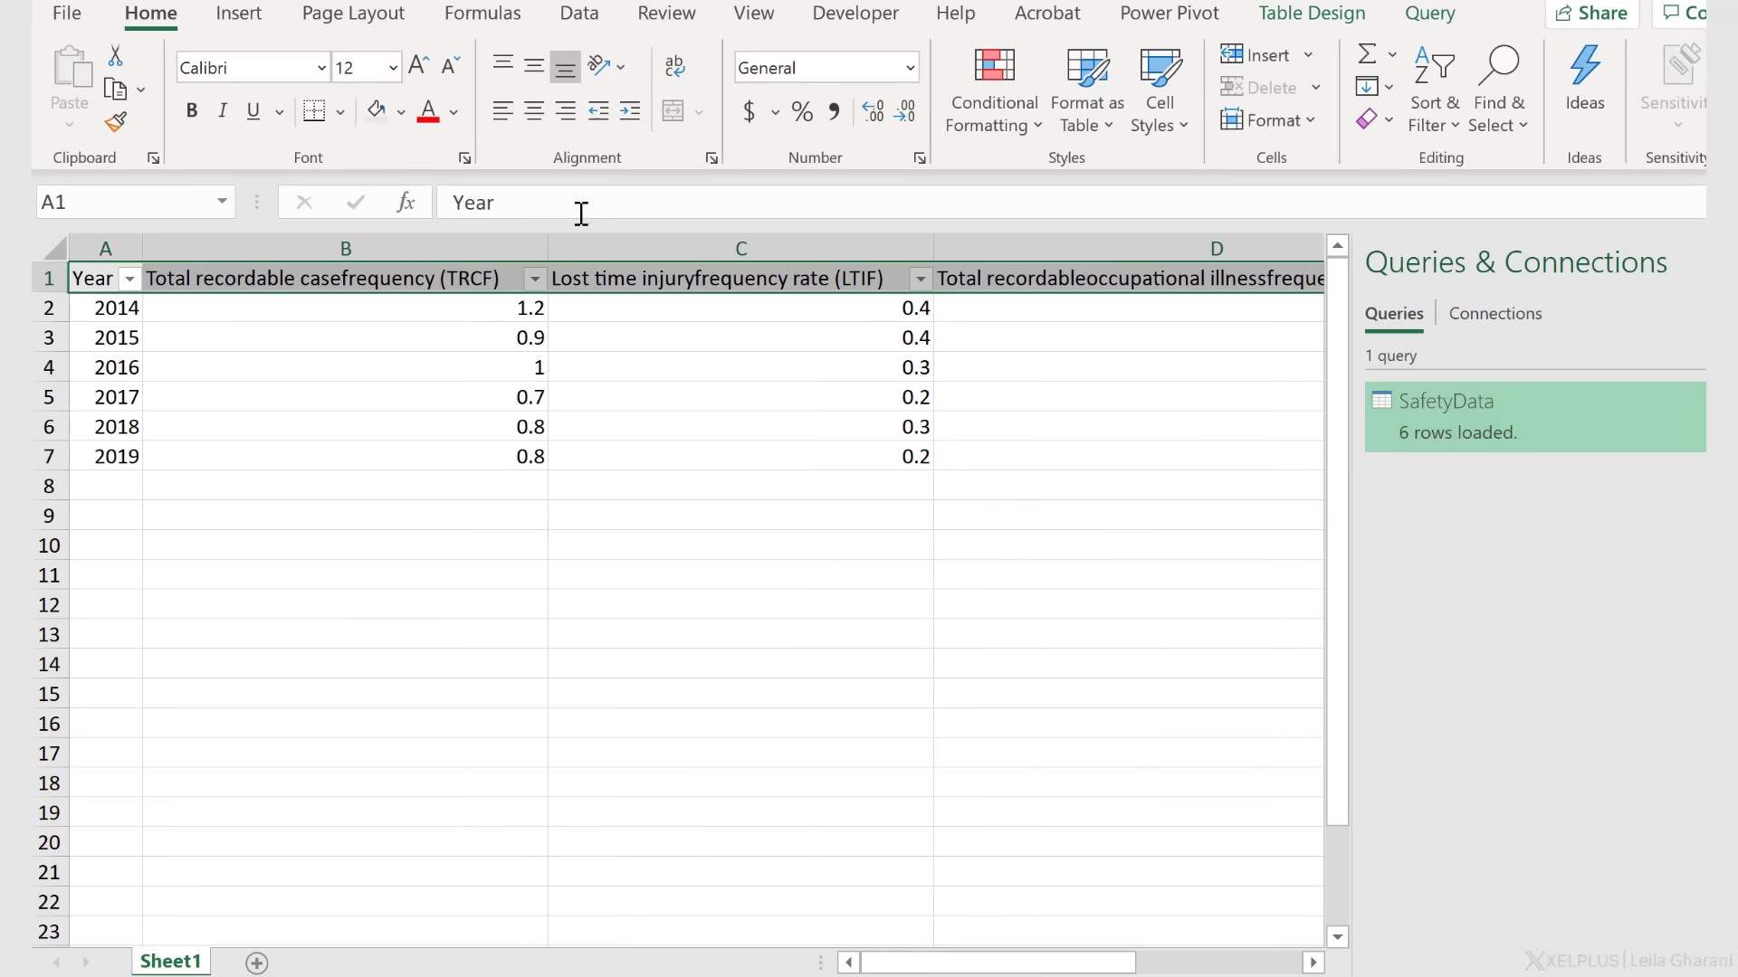
pyautogui.click(674, 68)
# Narrow columns B to D to about 21 so the wrapped headings fit
pyautogui.moveTo(154, 248); pyautogui.dragTo(1352, 332)
pyautogui.moveTo(1023, 248); pyautogui.dragTo(694, 245)
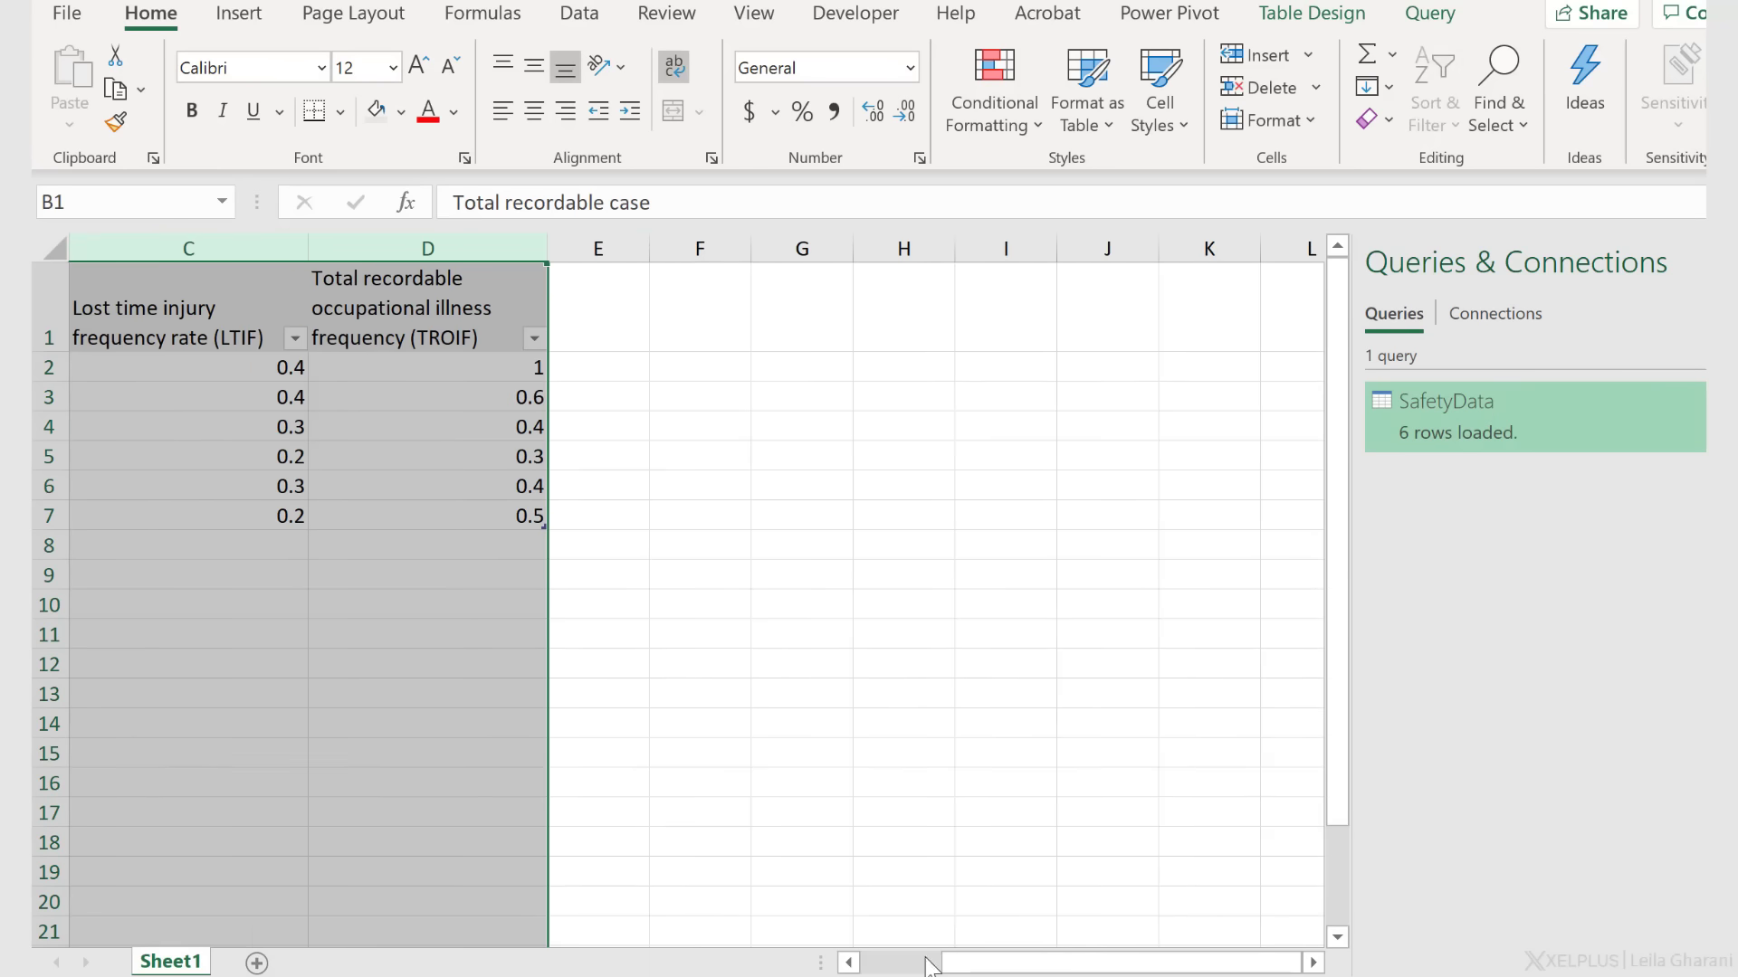
pyautogui.moveTo(1023, 962); pyautogui.dragTo(911, 962)
pyautogui.click(245, 334)
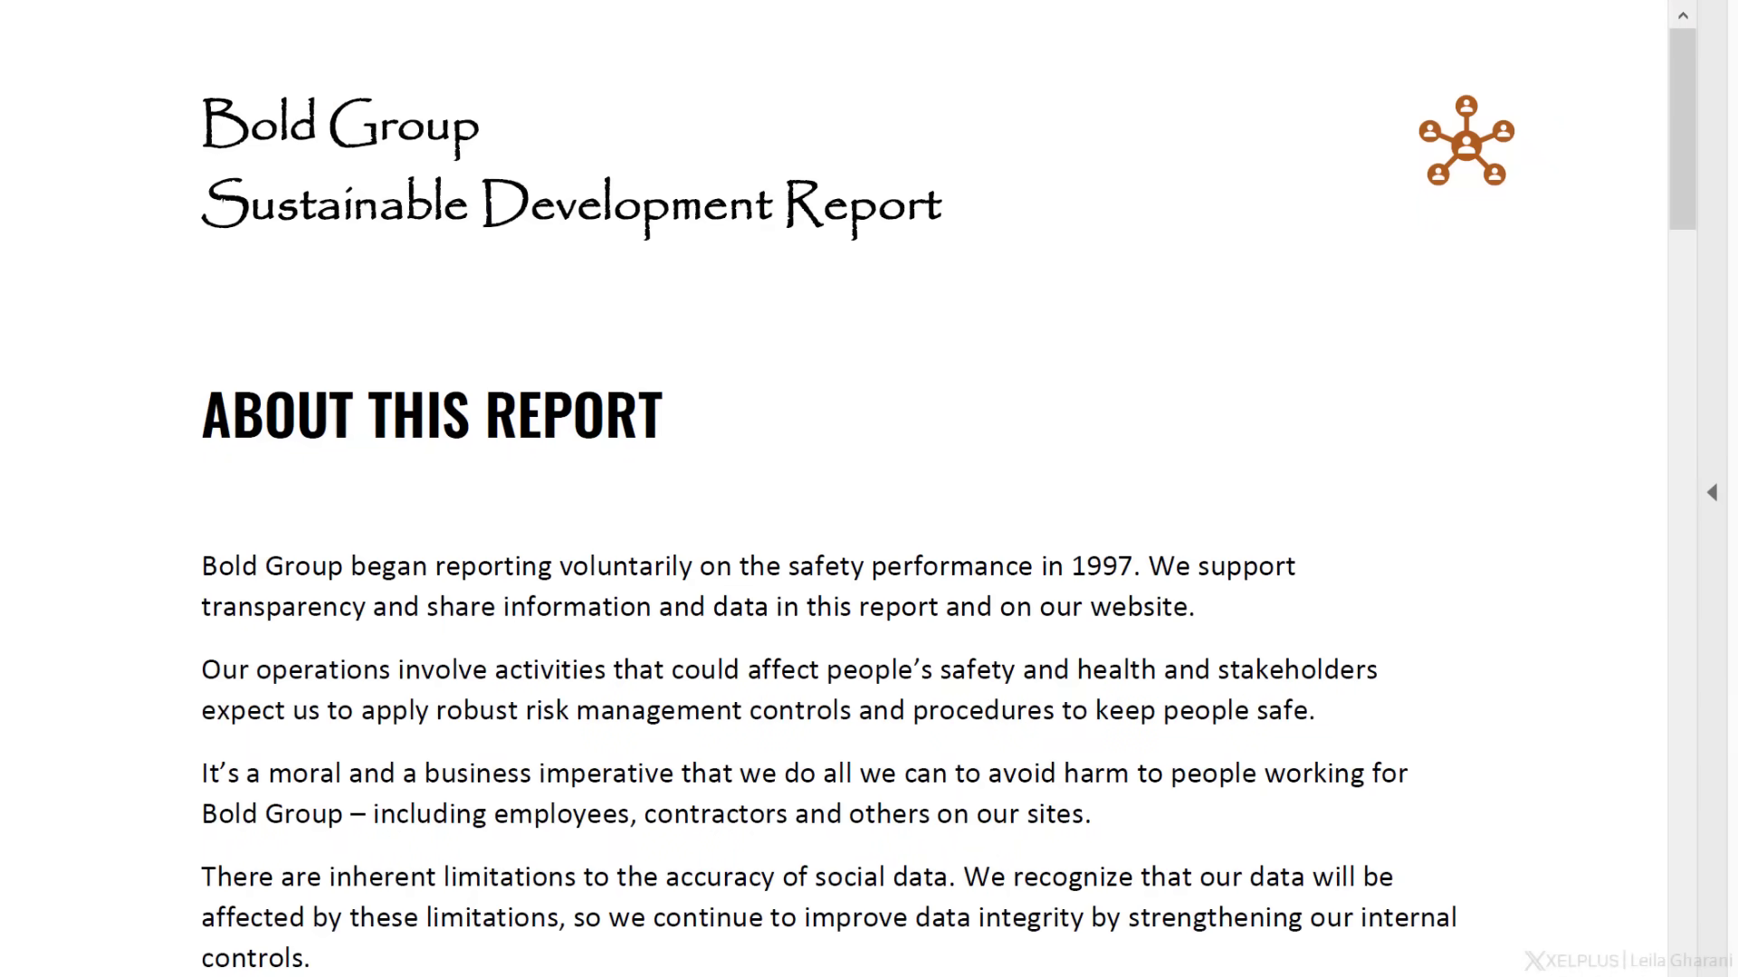
# Move the desktop's Safety Data.pdf into the PDF folder, replacing the older file
pyautogui.scroll(-15, 1132, 598)
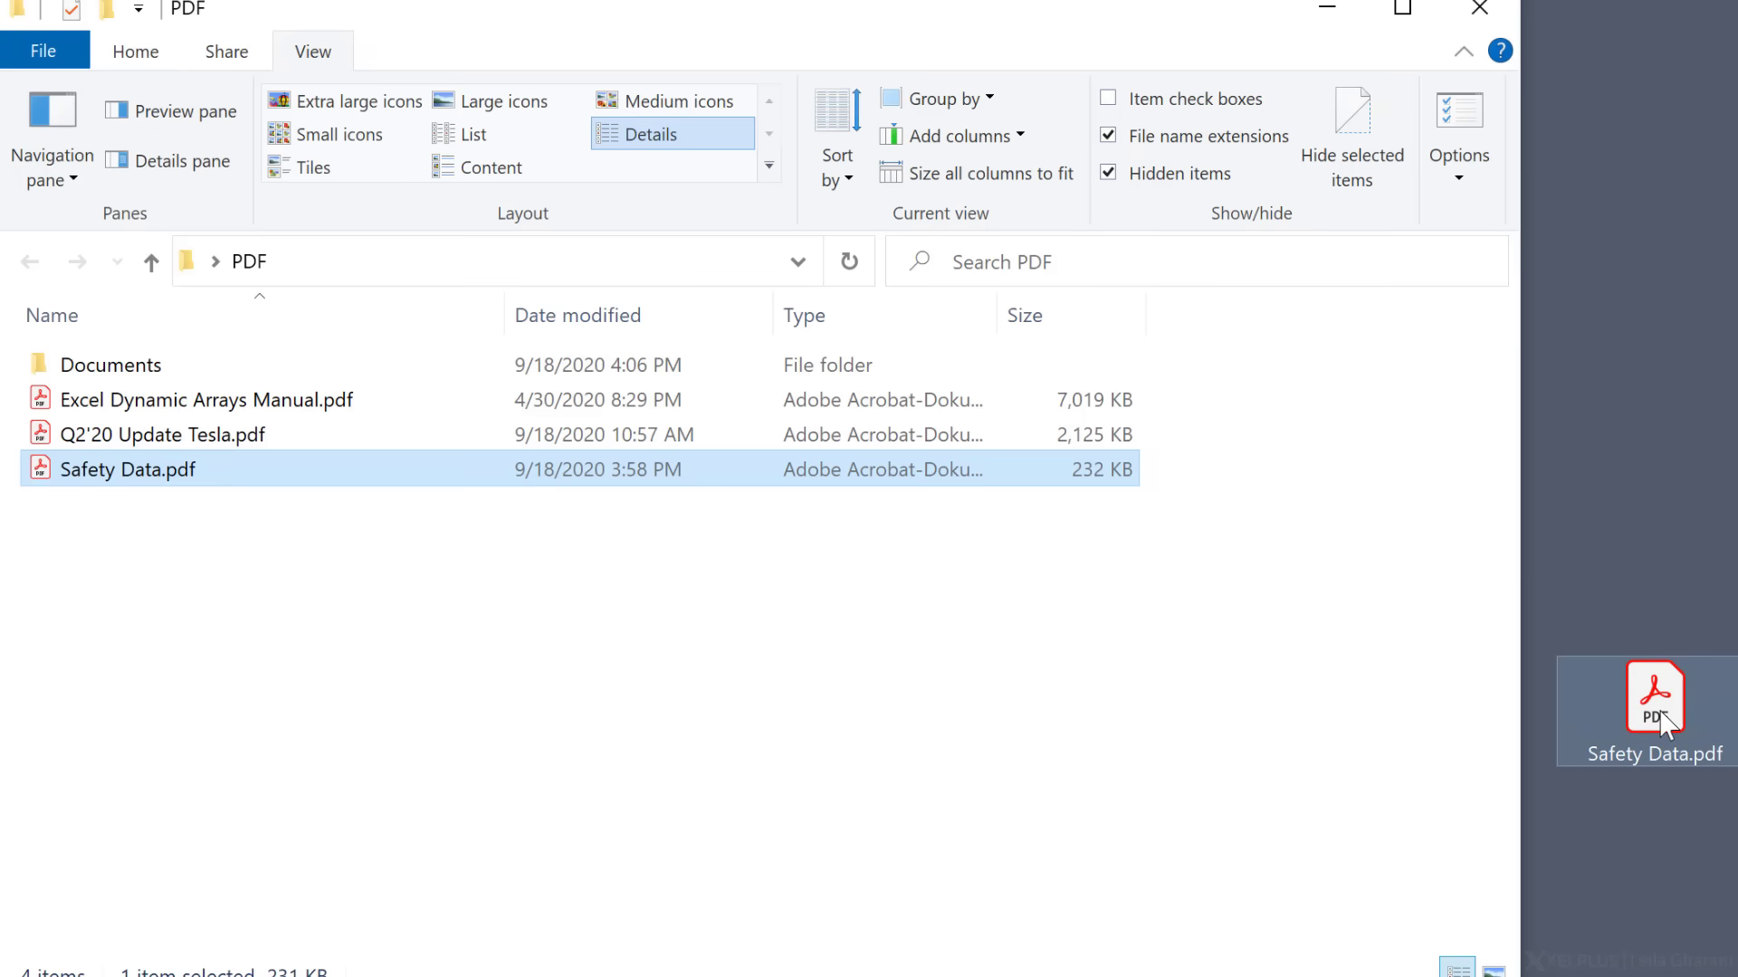
pyautogui.moveTo(1665, 724); pyautogui.dragTo(467, 597)
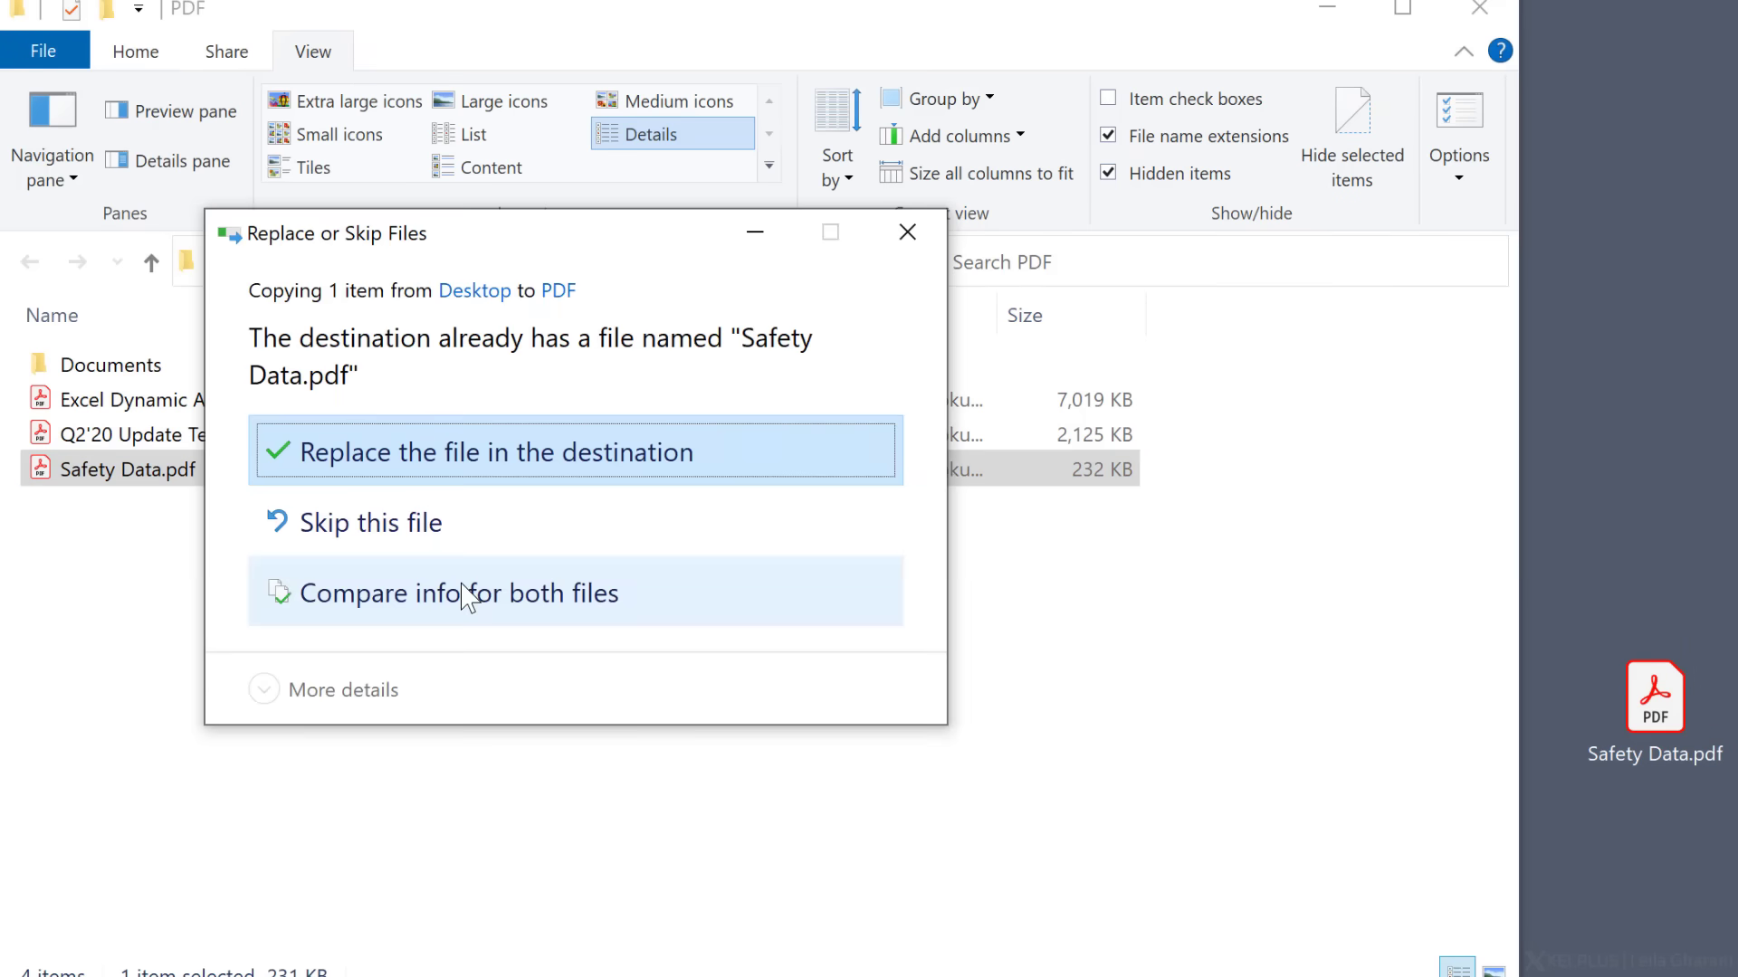
pyautogui.click(360, 468)
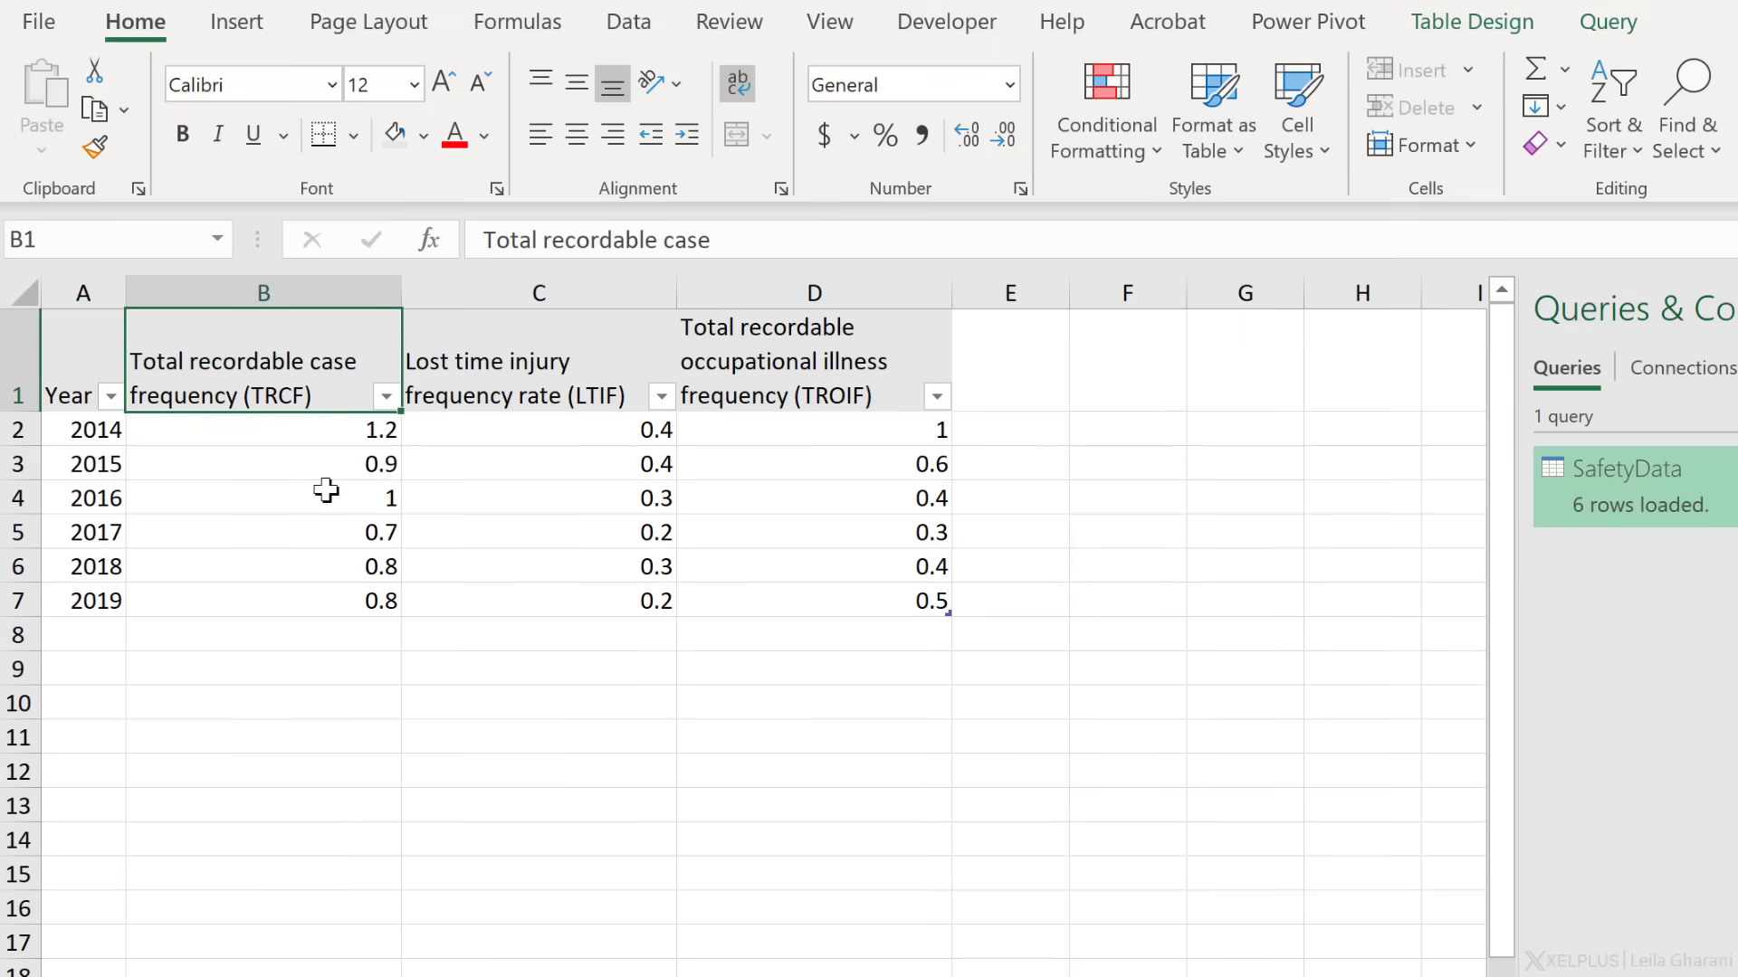
# Refresh the SafetyData table from the updated PDF and check the new 2020 row in A8
pyautogui.rightClick(325, 465)
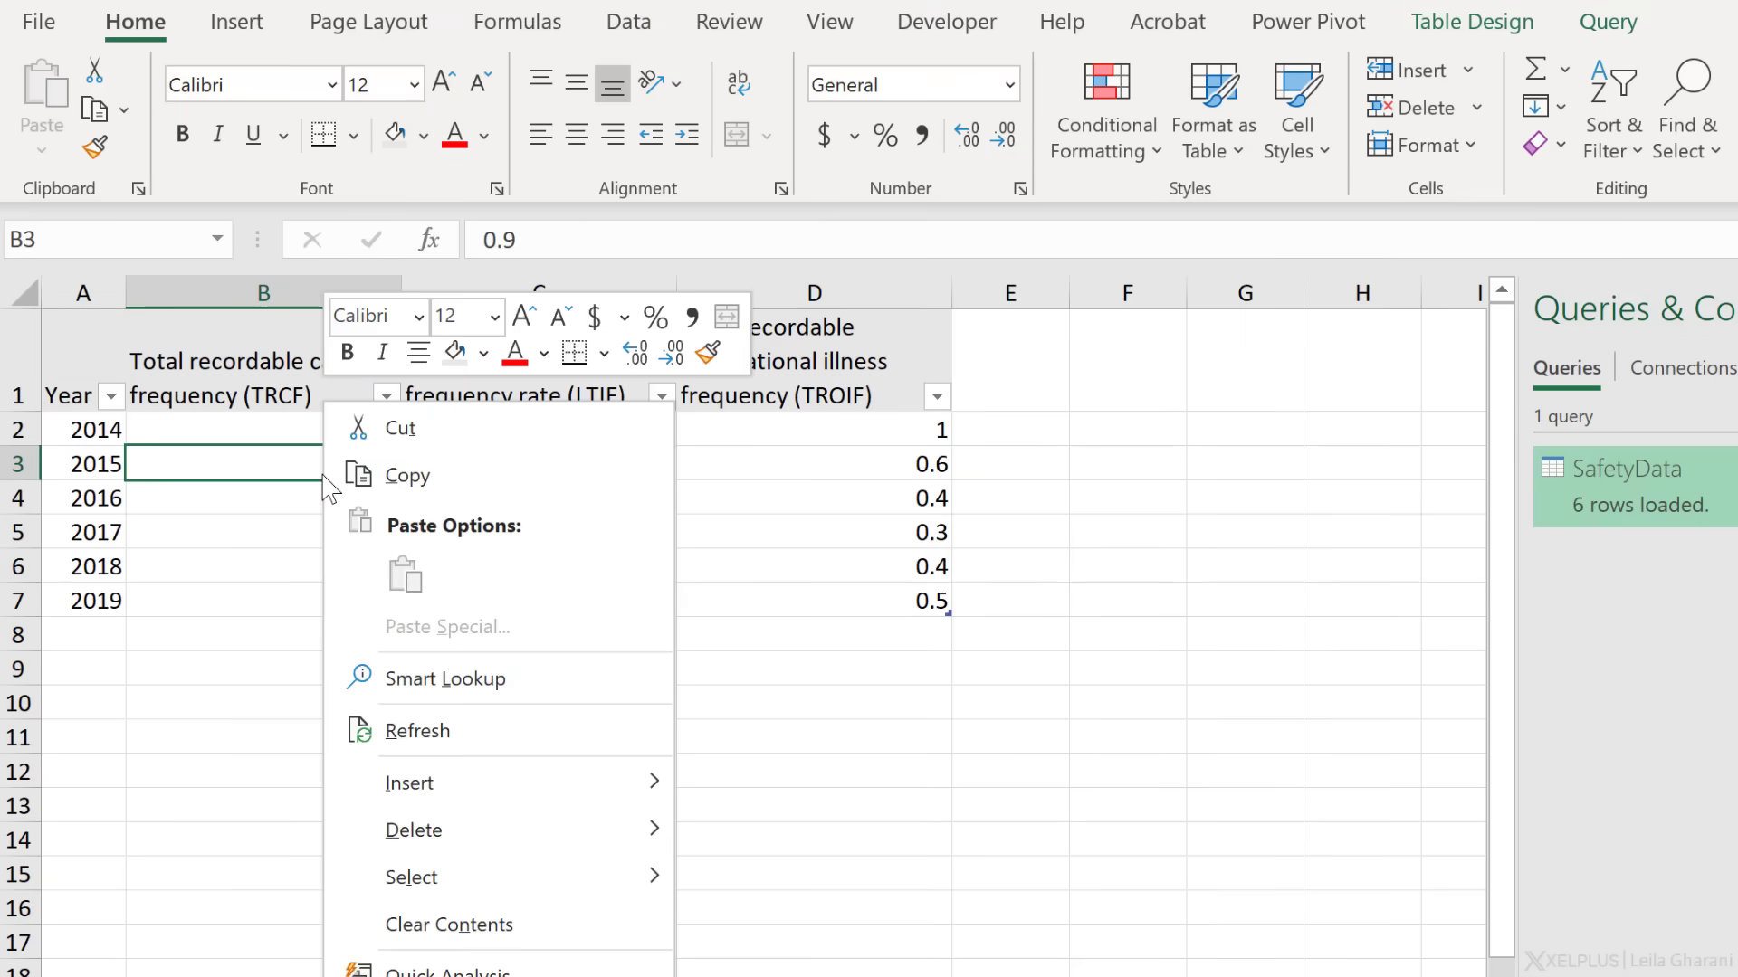
pyautogui.click(463, 731)
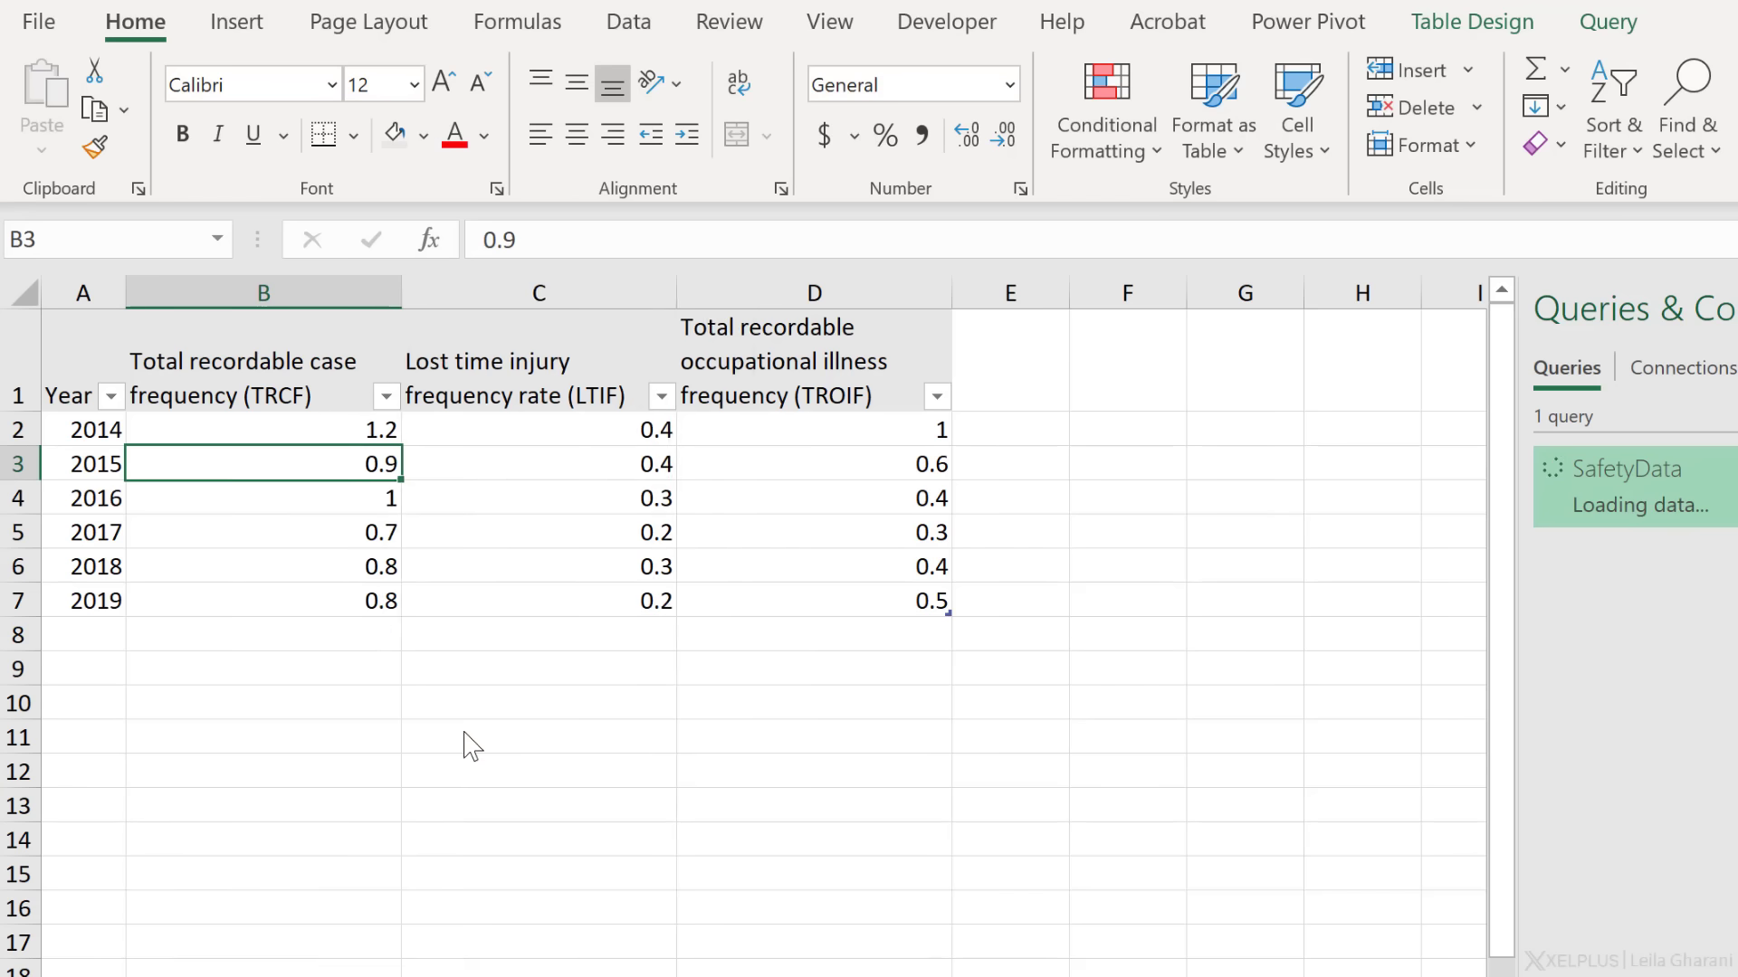
pyautogui.click(98, 639)
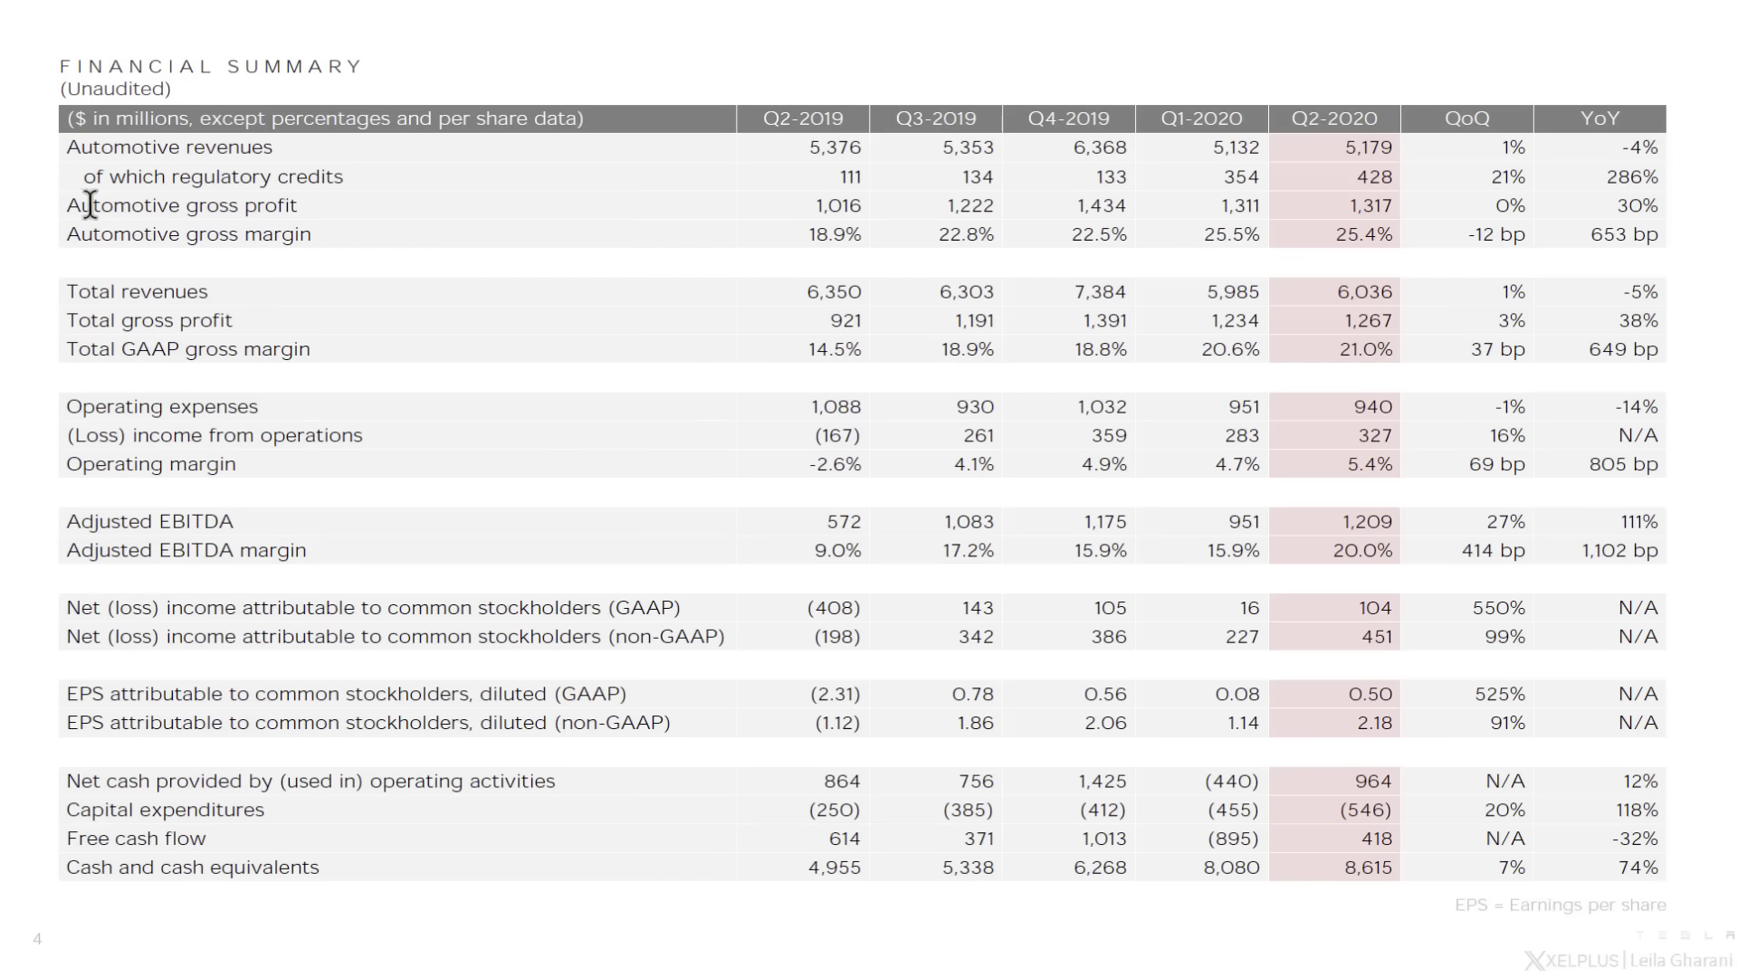
# Select the Tesla report's Financial Summary table from its header down and copy it
pyautogui.moveTo(65, 117); pyautogui.dragTo(1649, 874)
pyautogui.hotkey('ctrl', 'c')
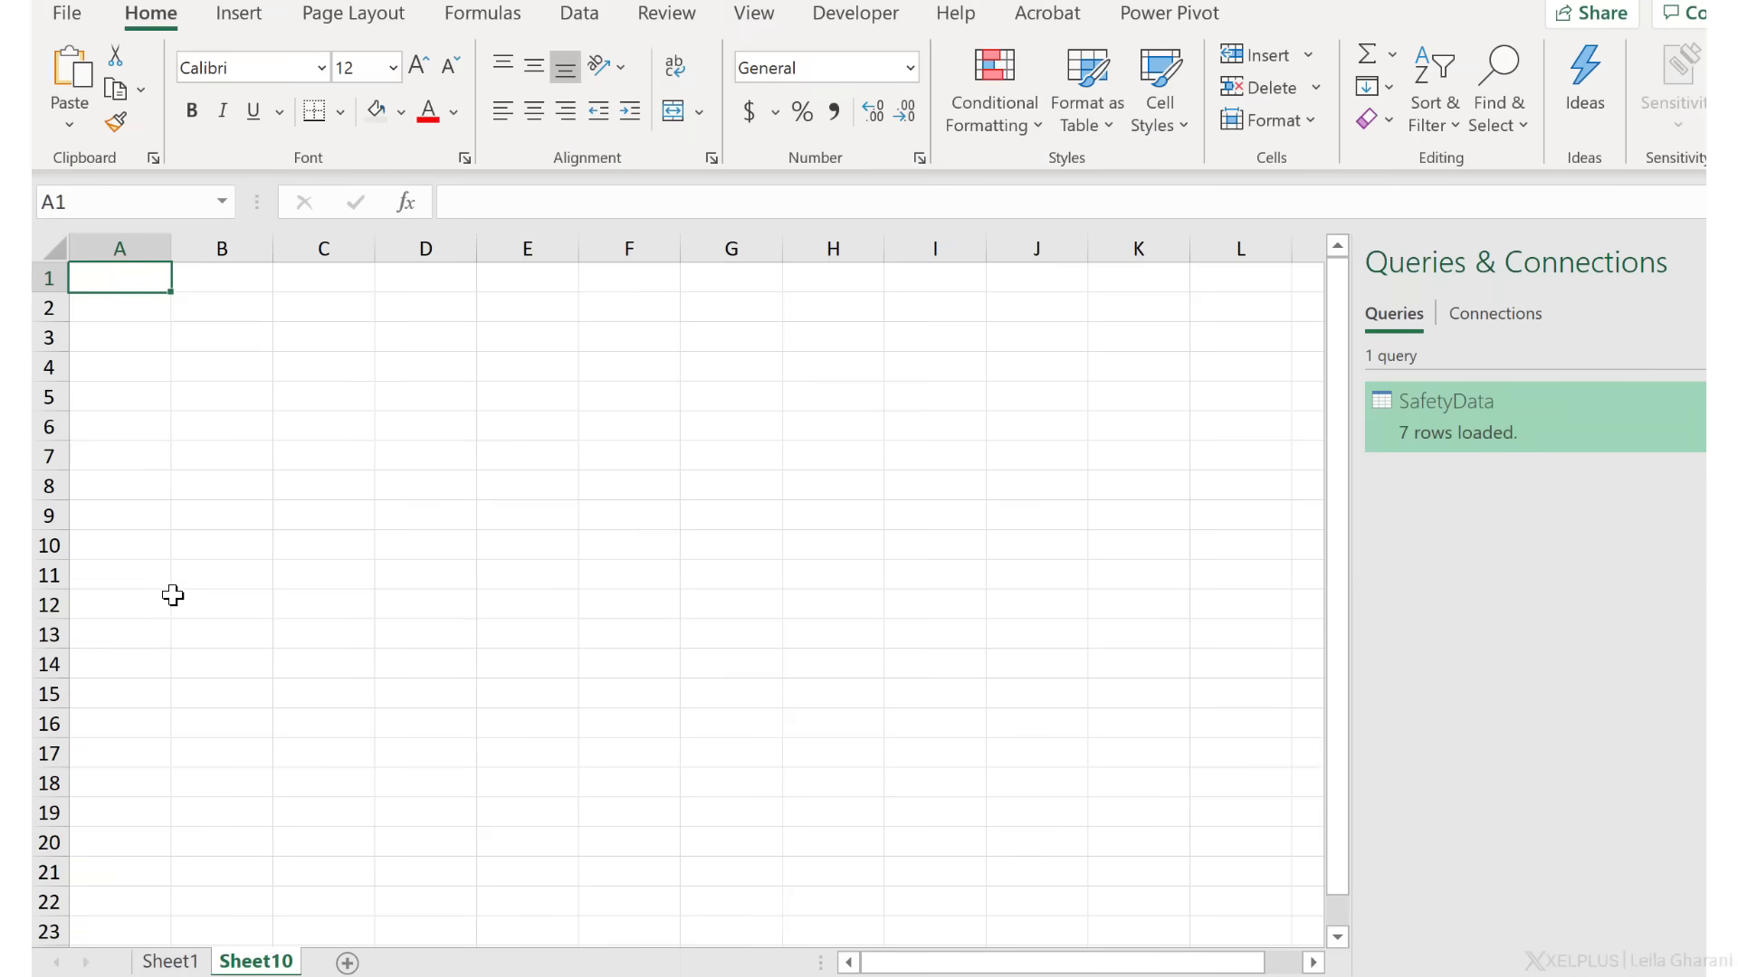
pyautogui.hotkey('ctrl', 'v')
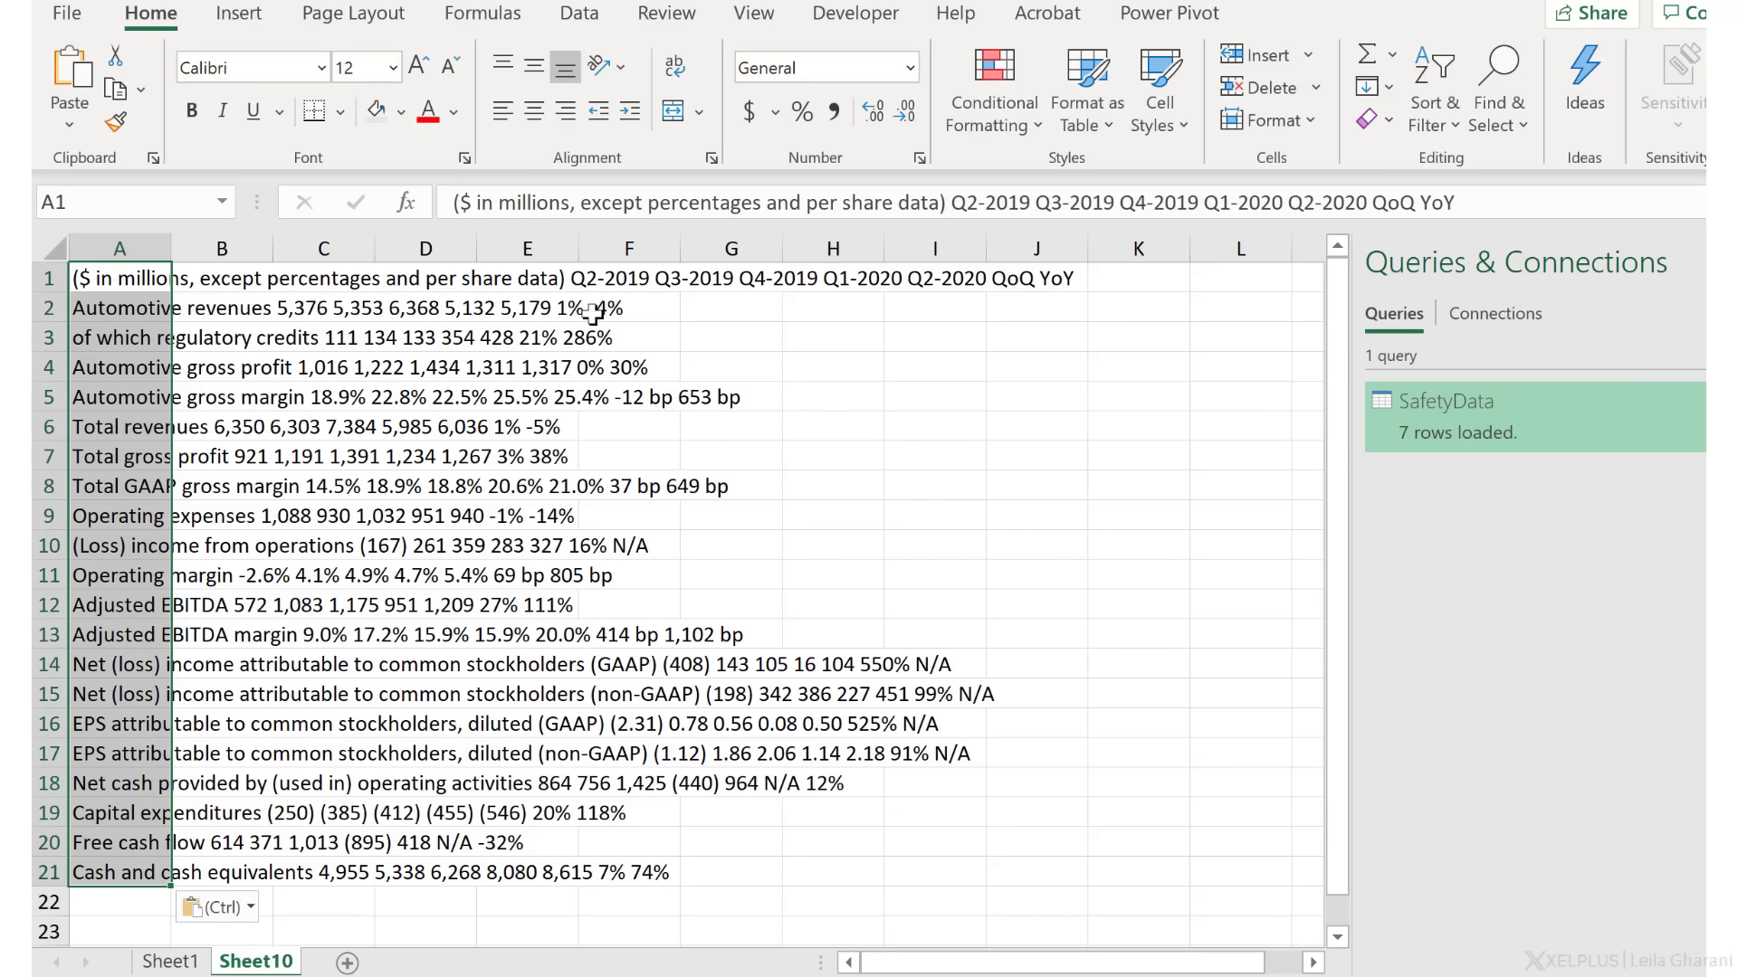
pyautogui.press('Delete')
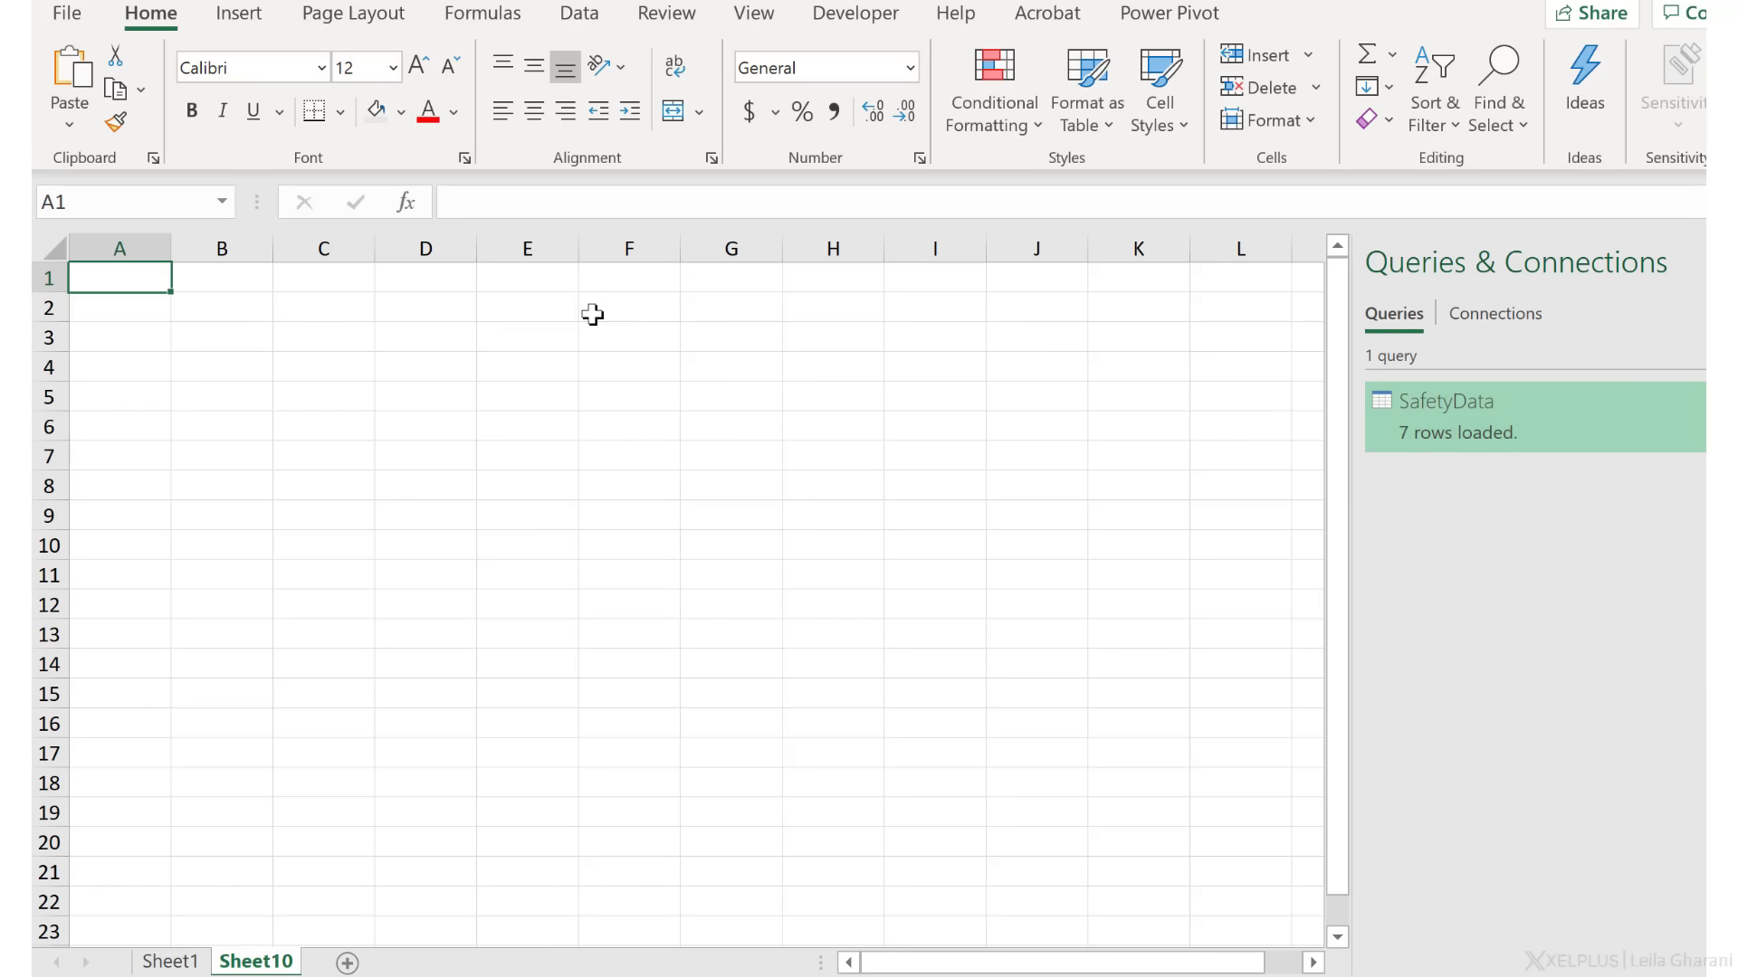
# Import Q2'20 Update Tesla.pdf through Get Data > From File > From PDF
pyautogui.click(579, 13)
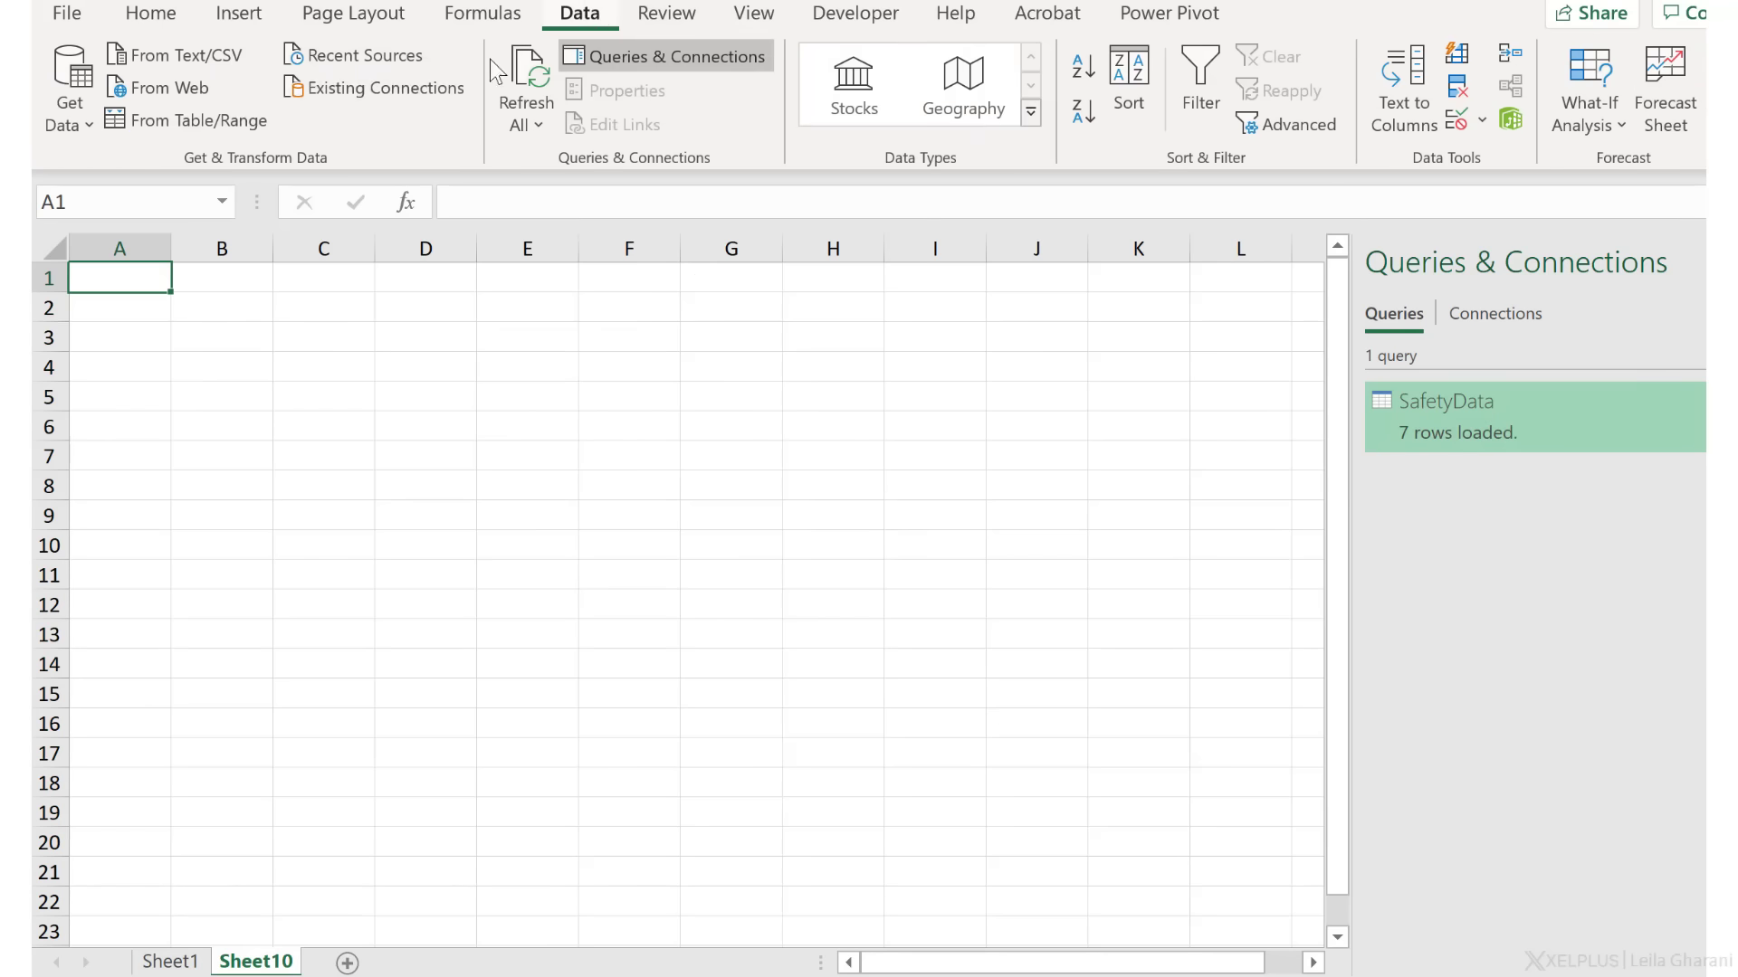
pyautogui.click(81, 116)
pyautogui.moveTo(148, 161)
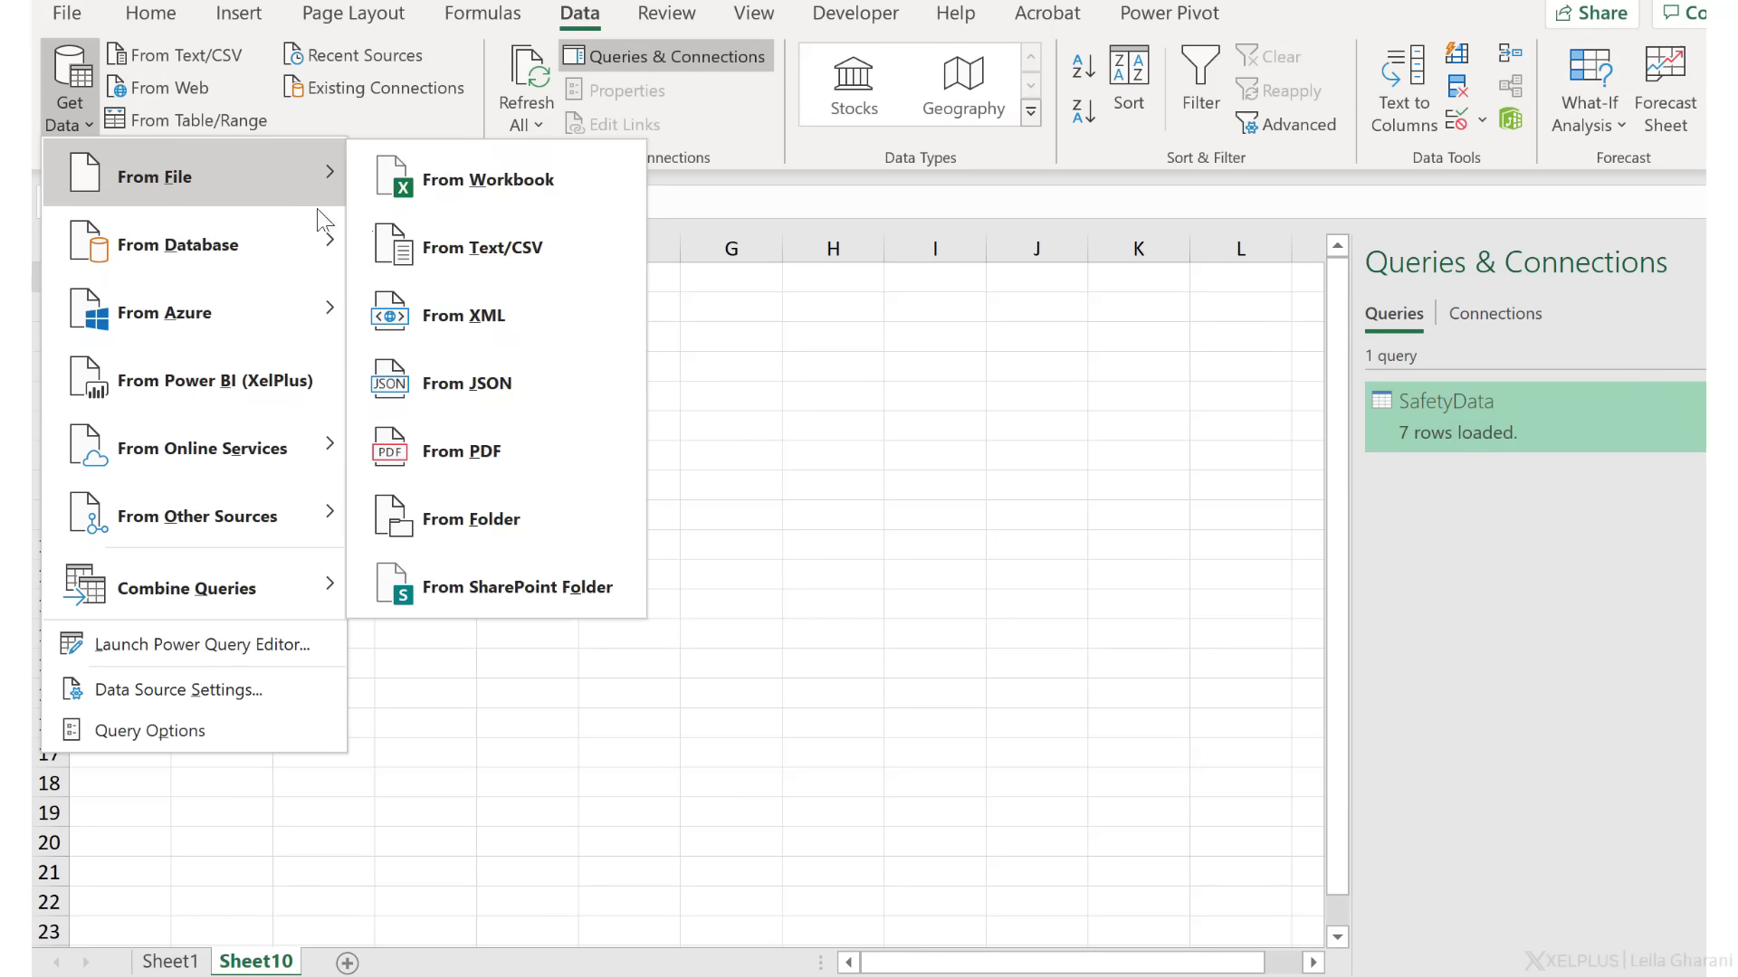
pyautogui.click(490, 435)
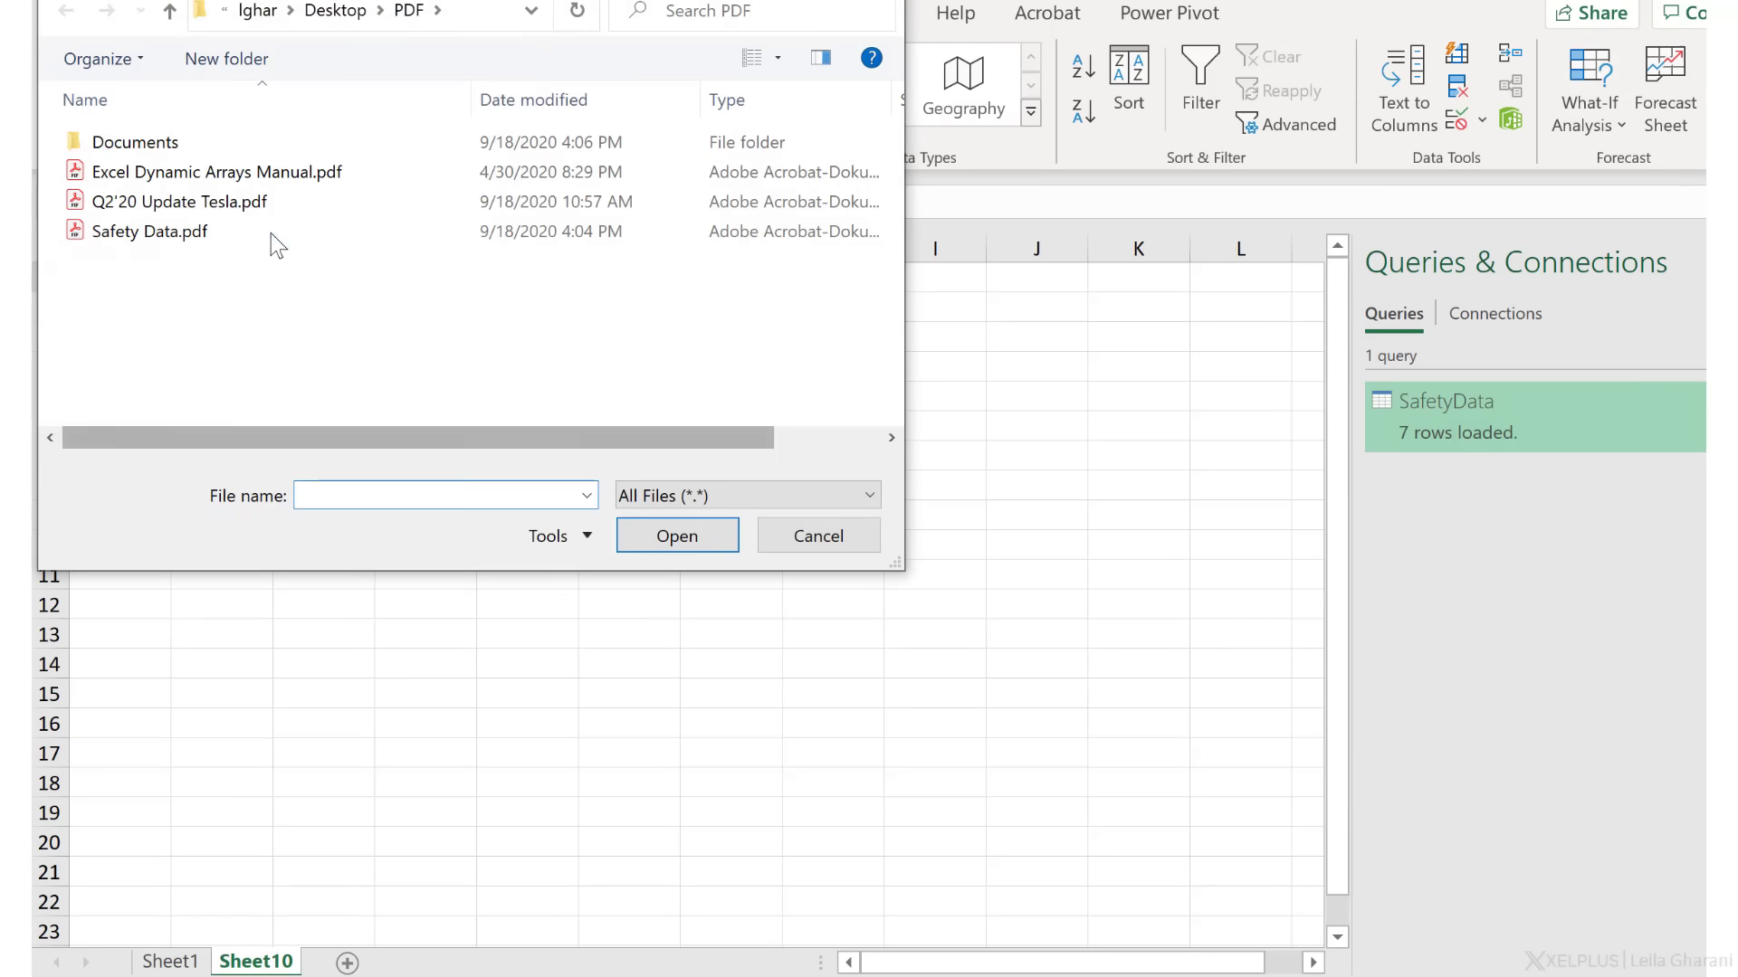
pyautogui.click(258, 204)
pyautogui.click(646, 534)
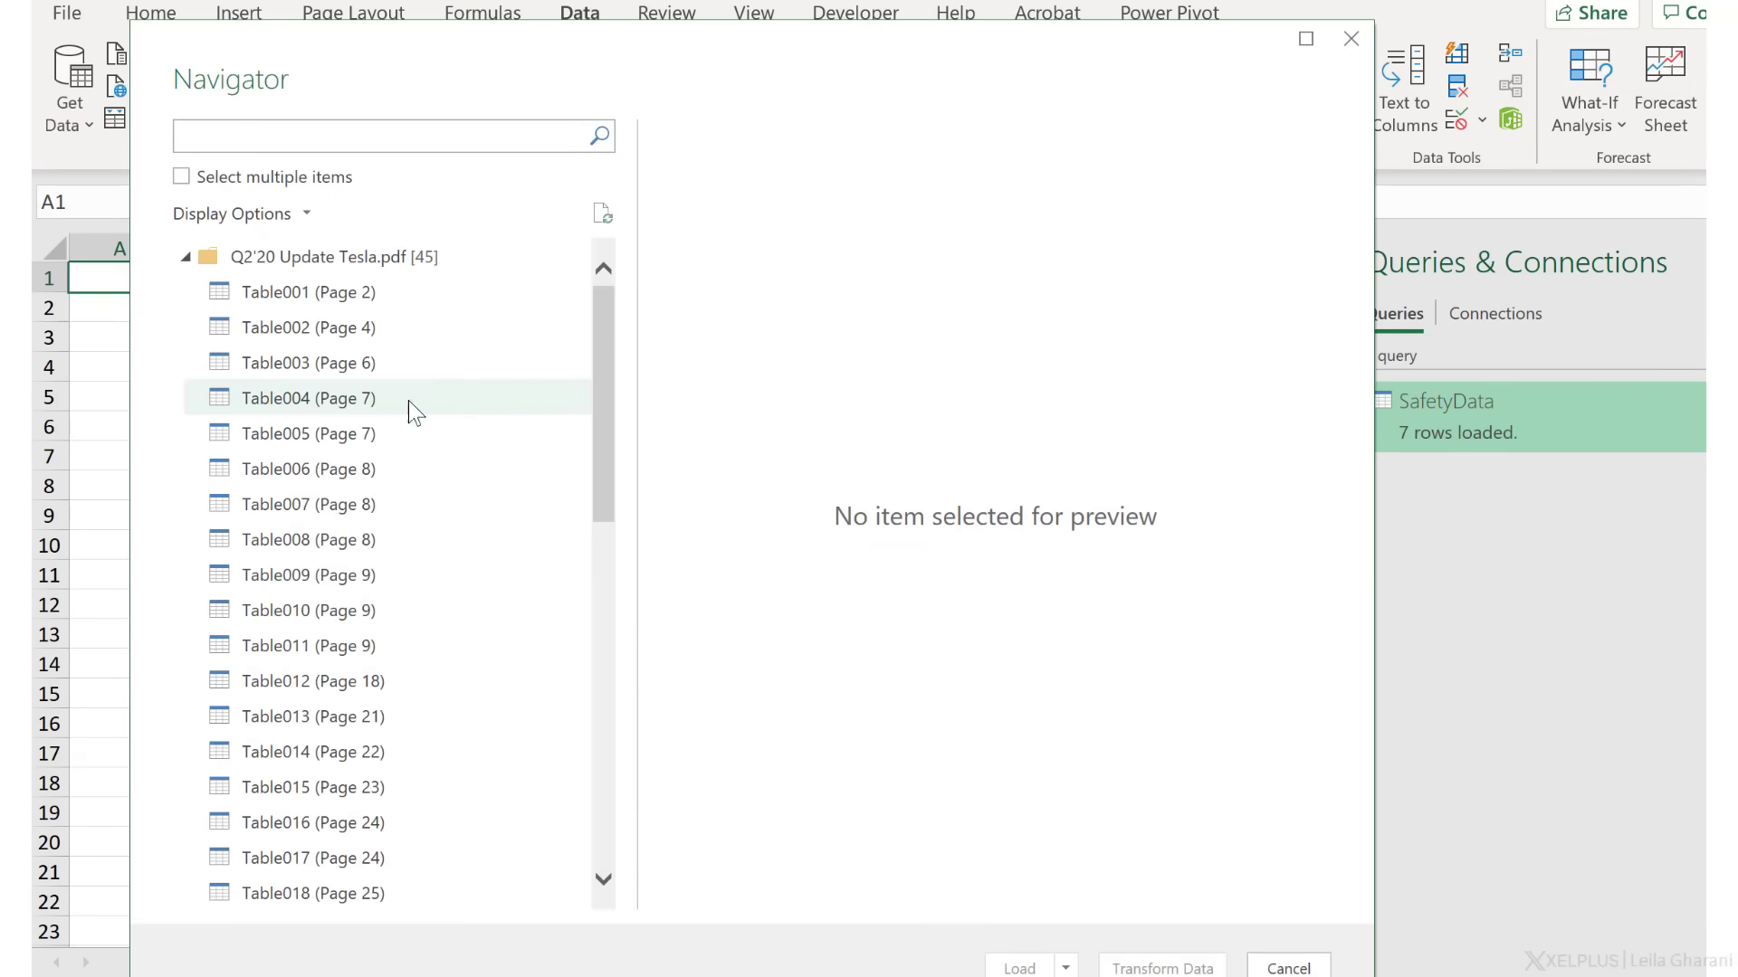
# Preview Table002 (Page 4)'s quarterly financial figures in the Navigator
pyautogui.moveTo(612, 516); pyautogui.dragTo(596, 887)
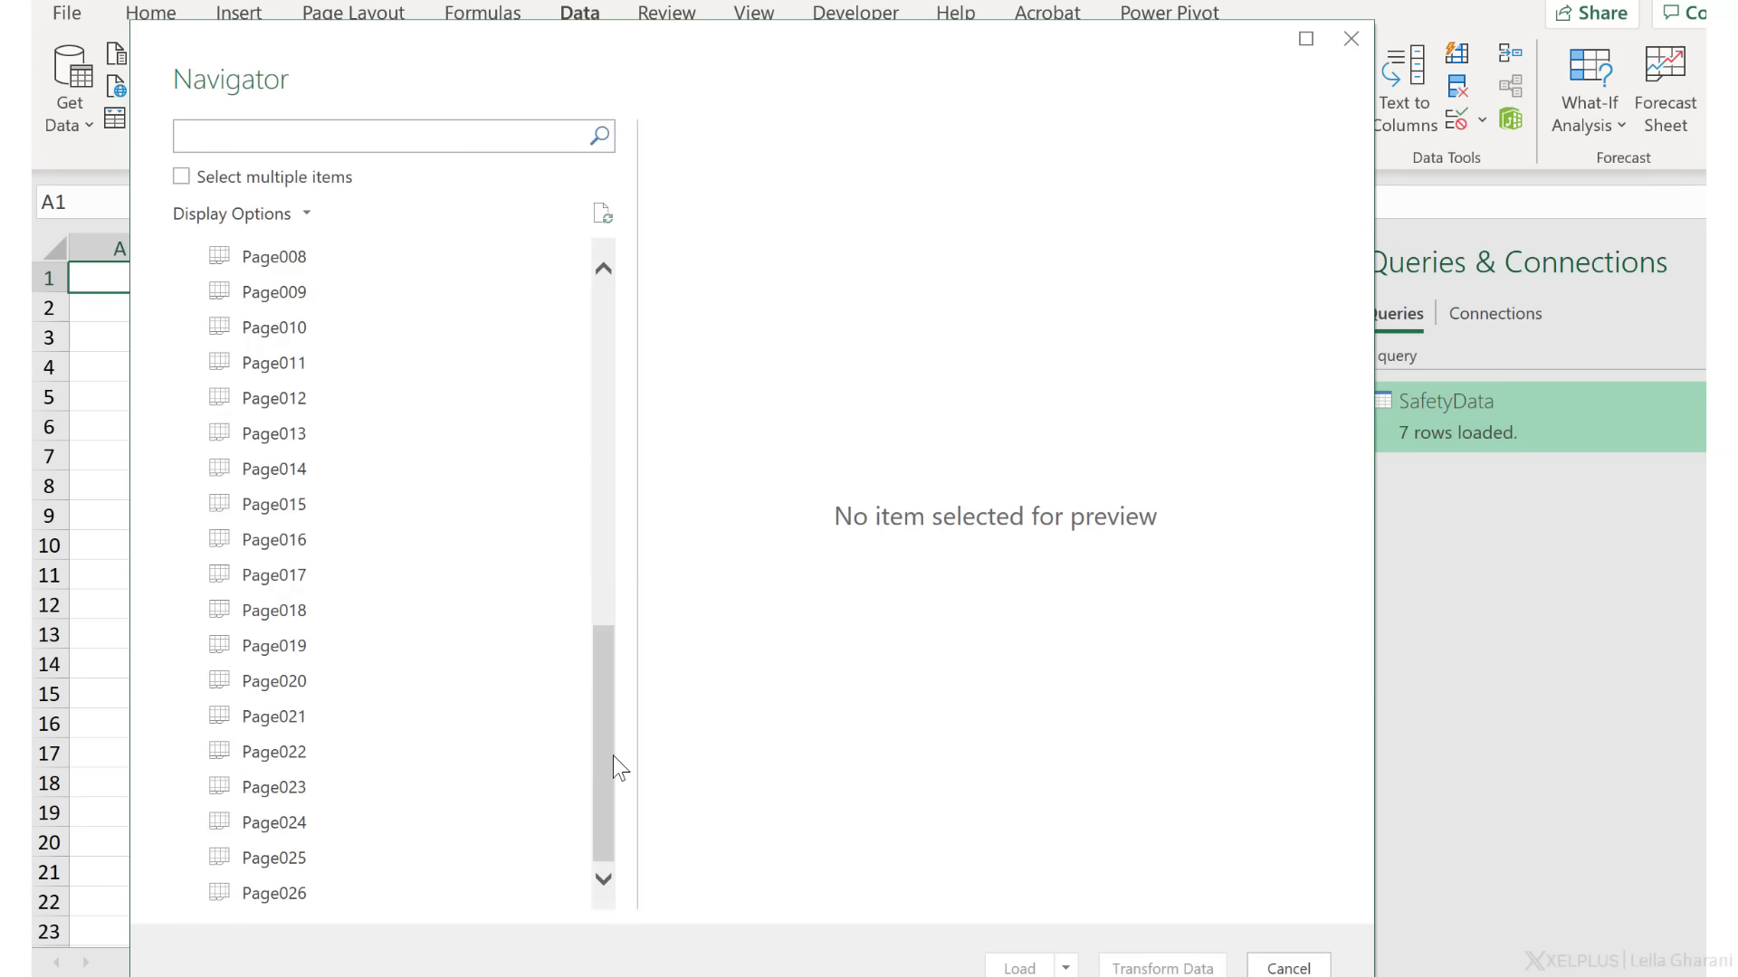
pyautogui.moveTo(611, 753); pyautogui.dragTo(610, 398)
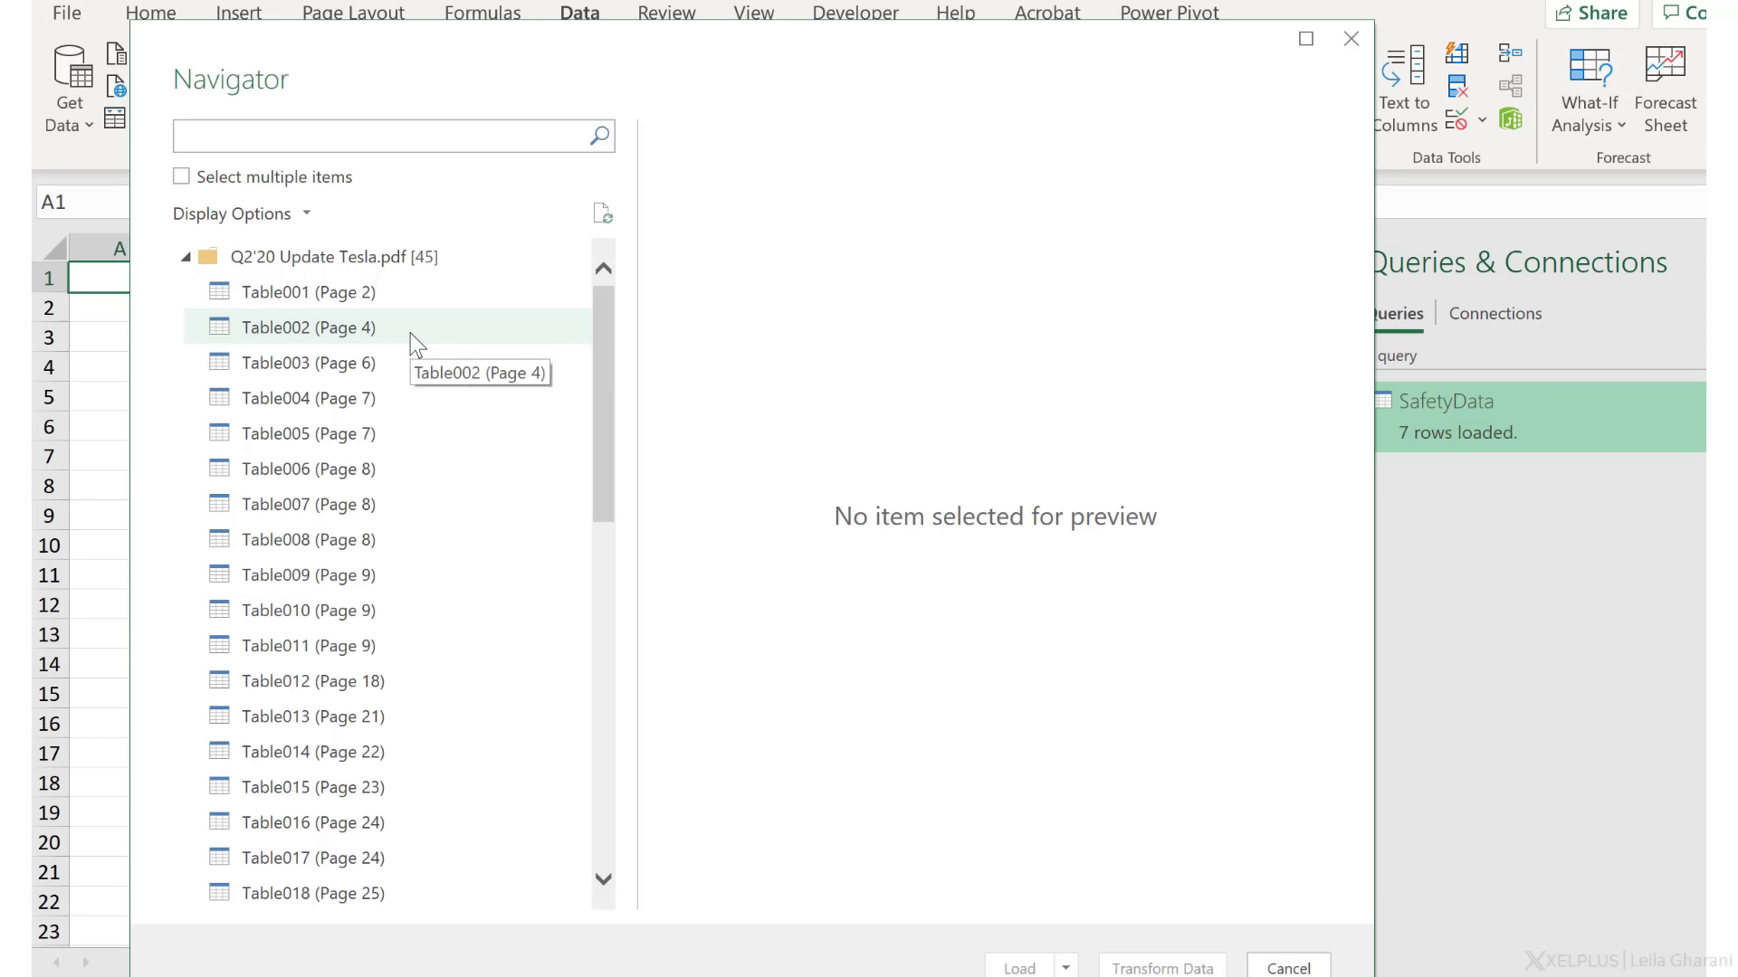
pyautogui.click(344, 335)
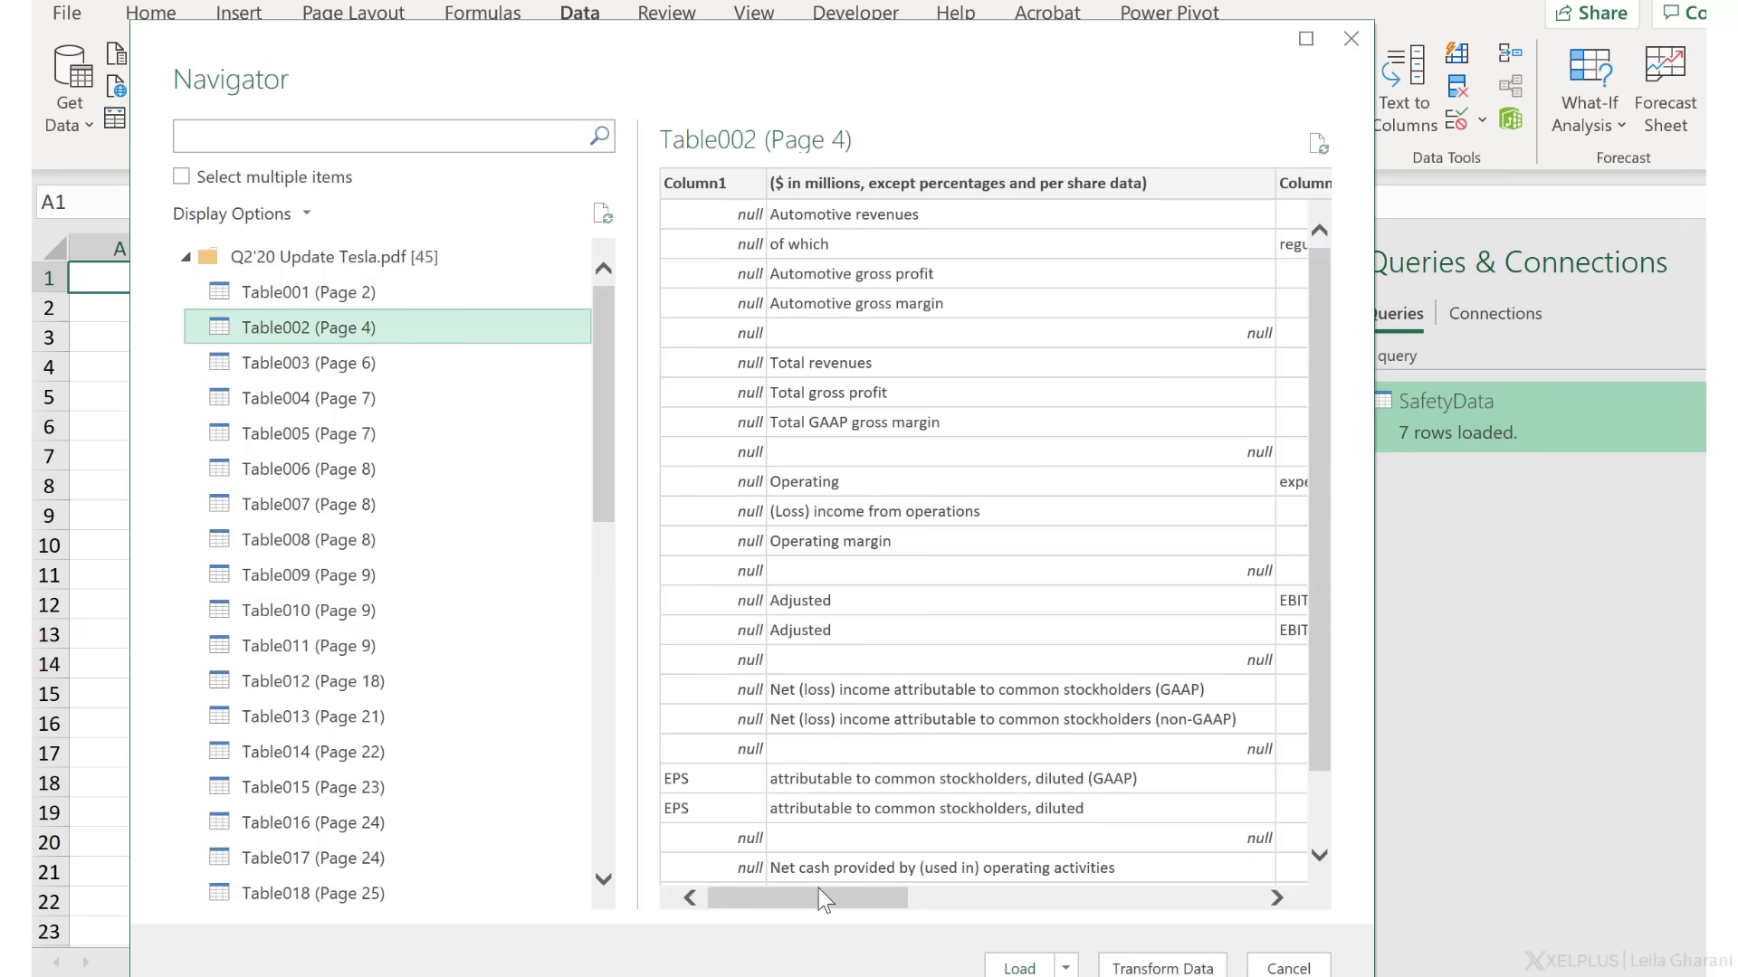
pyautogui.moveTo(818, 888); pyautogui.dragTo(1043, 873)
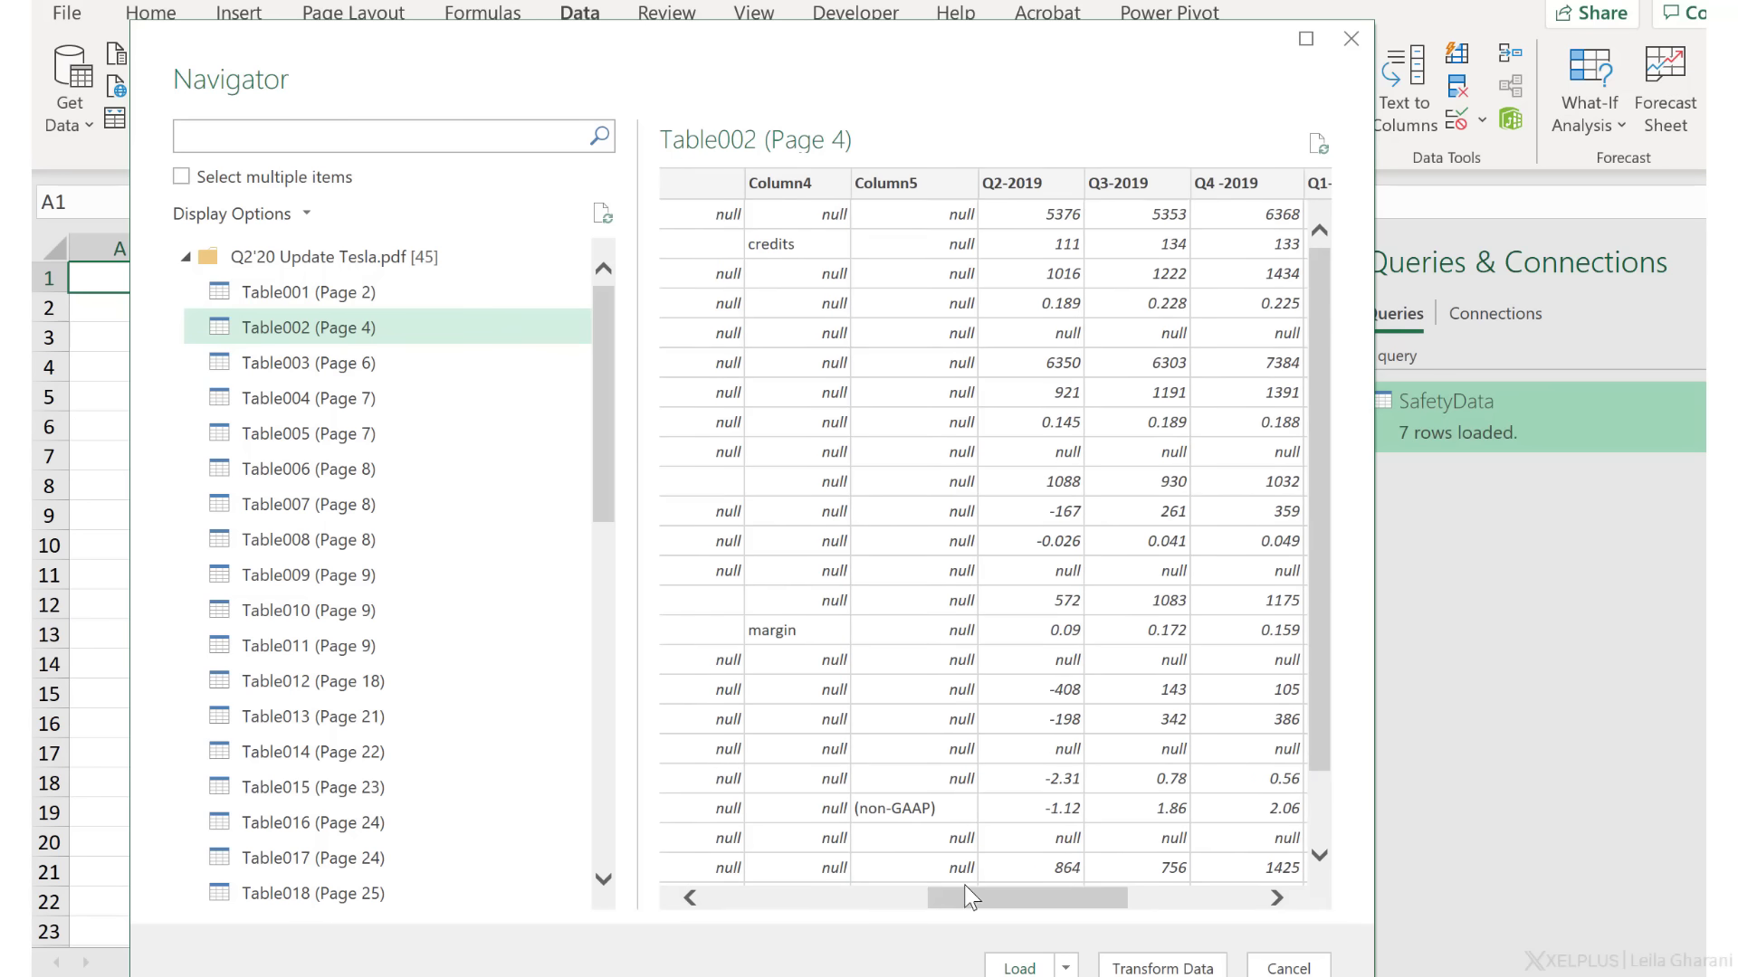
pyautogui.moveTo(969, 899); pyautogui.dragTo(746, 921)
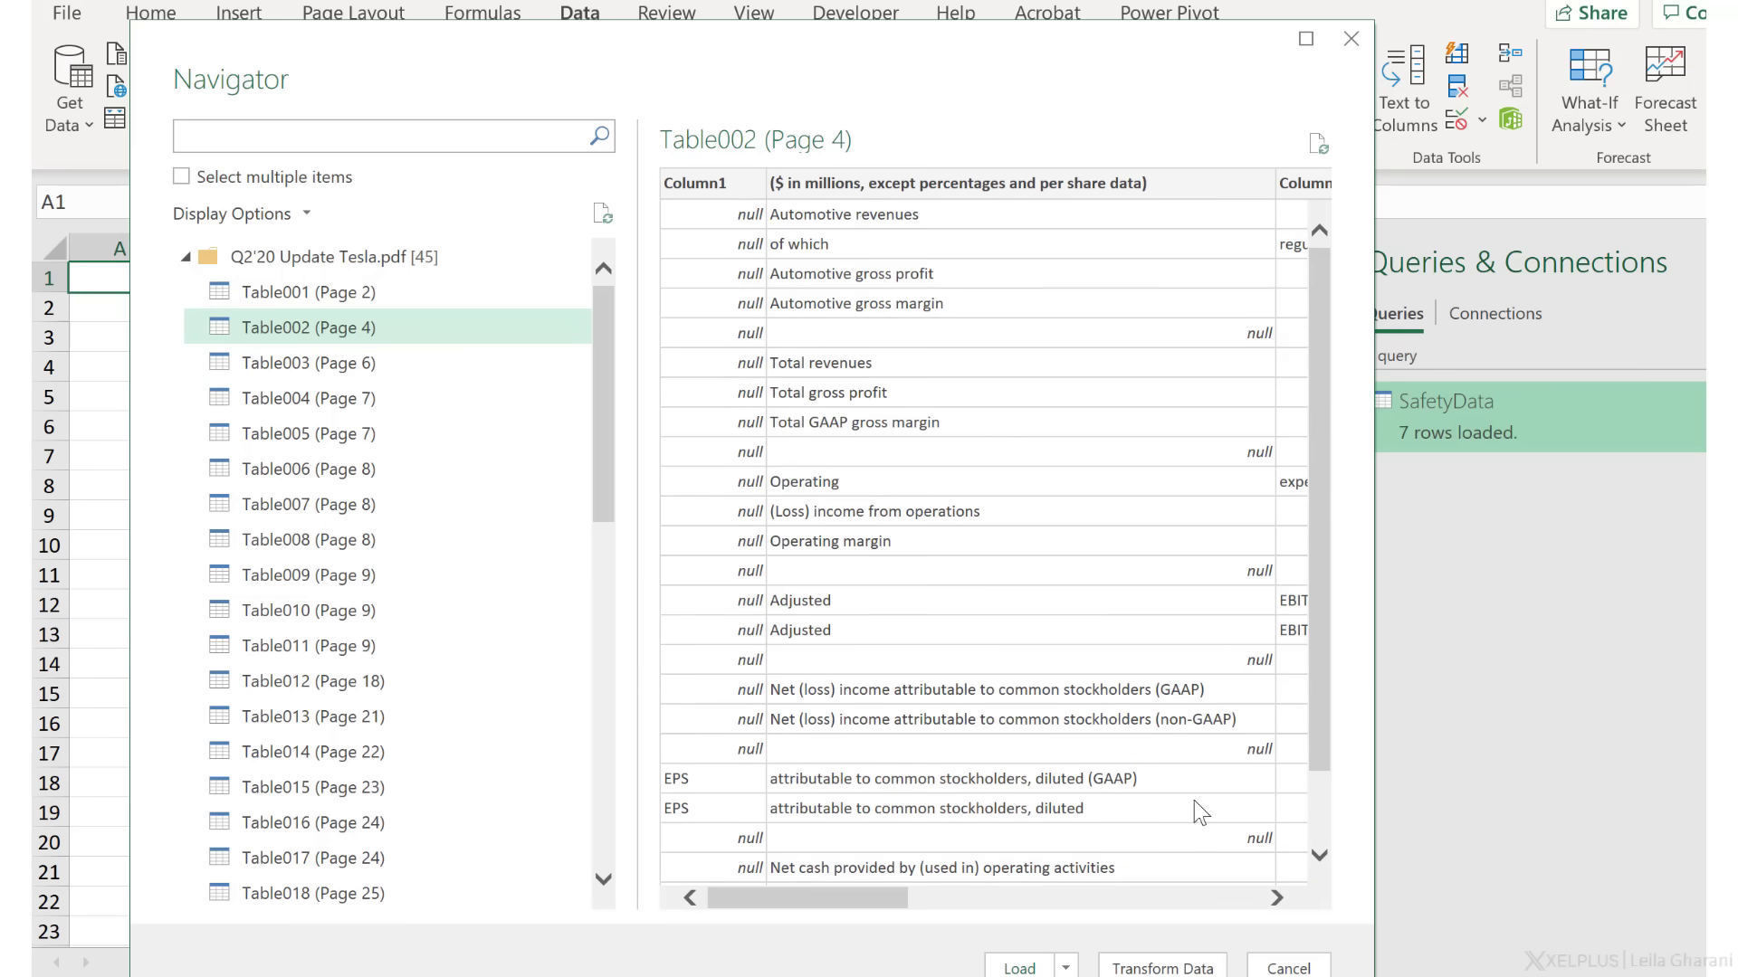
# Open Table002 (Page 4) in the Power Query Editor and scroll across its 12 columns to inspect them
pyautogui.click(1124, 966)
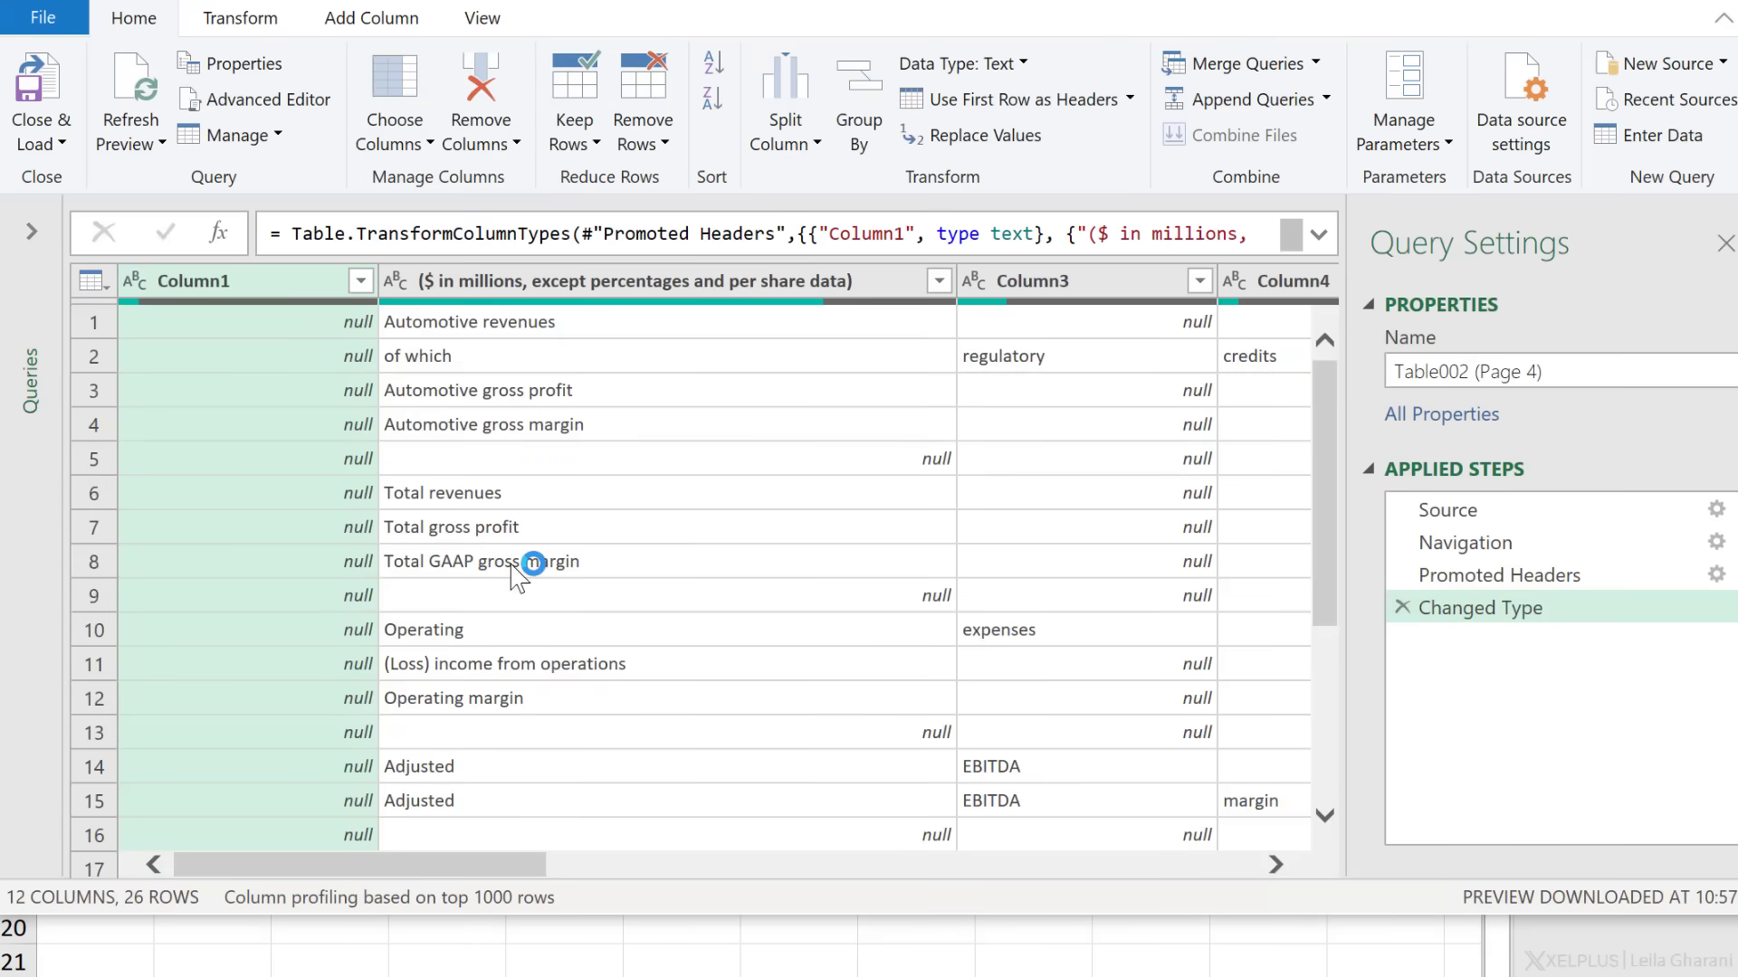
pyautogui.scroll(-1, 510, 563)
pyautogui.scroll(-3, 687, 579)
pyautogui.moveTo(515, 864); pyautogui.dragTo(1021, 865)
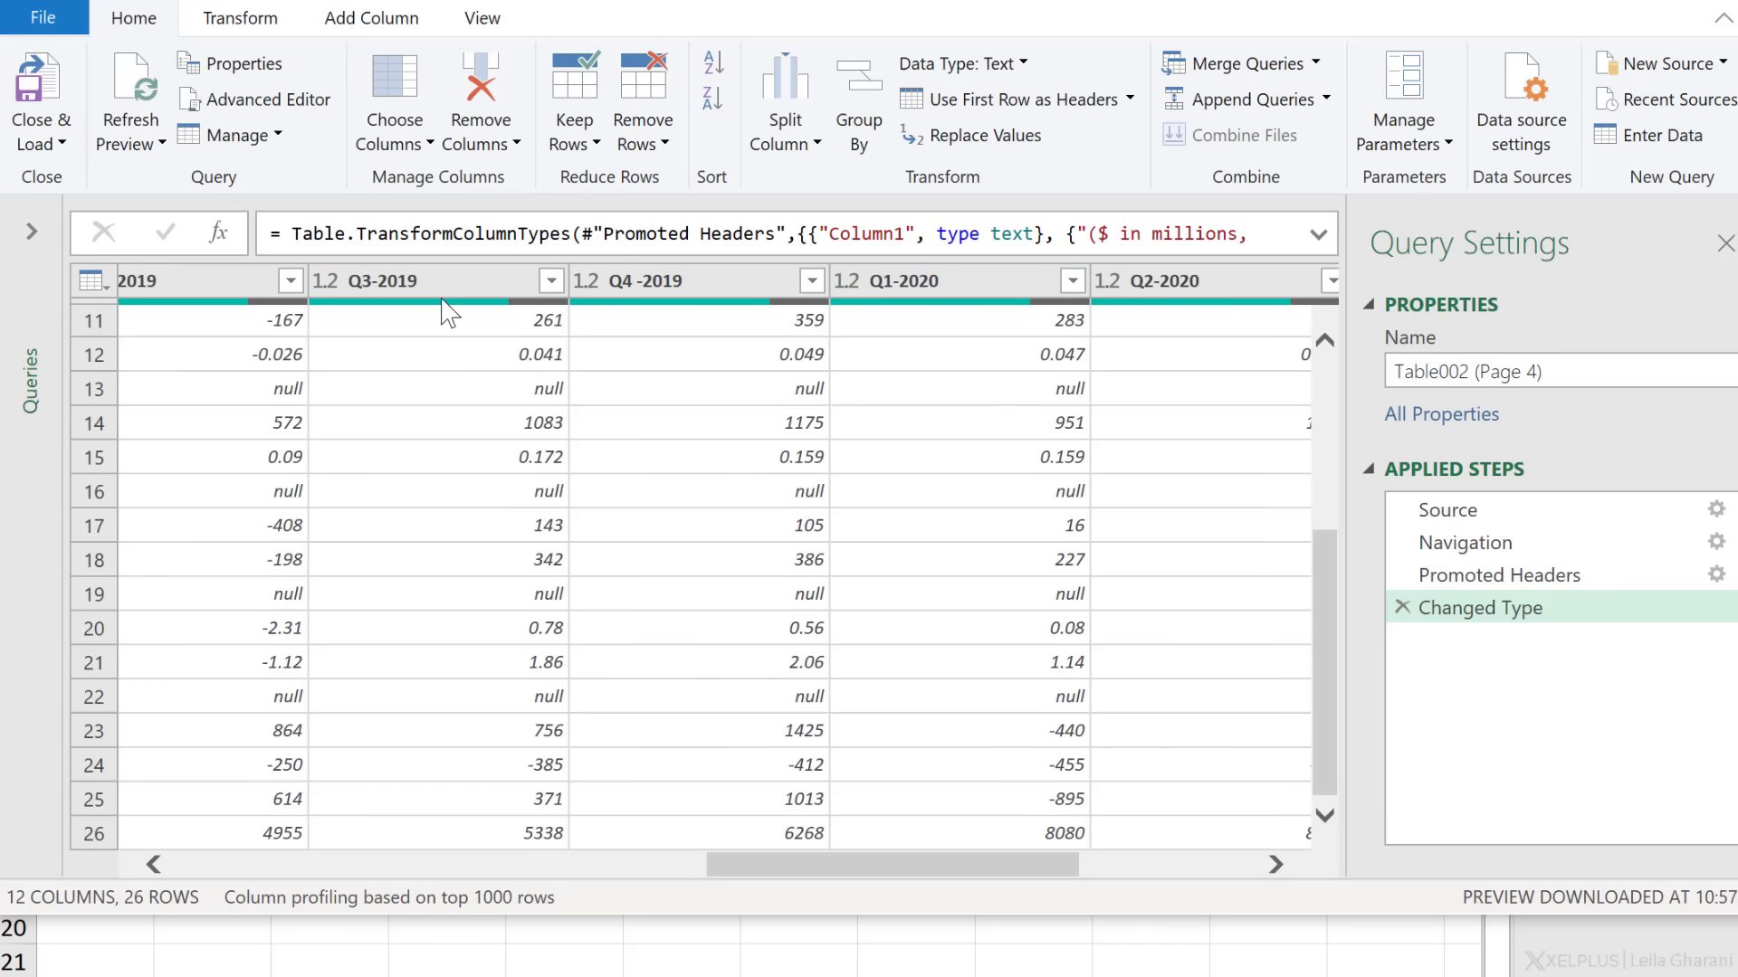
pyautogui.moveTo(930, 865); pyautogui.dragTo(1147, 864)
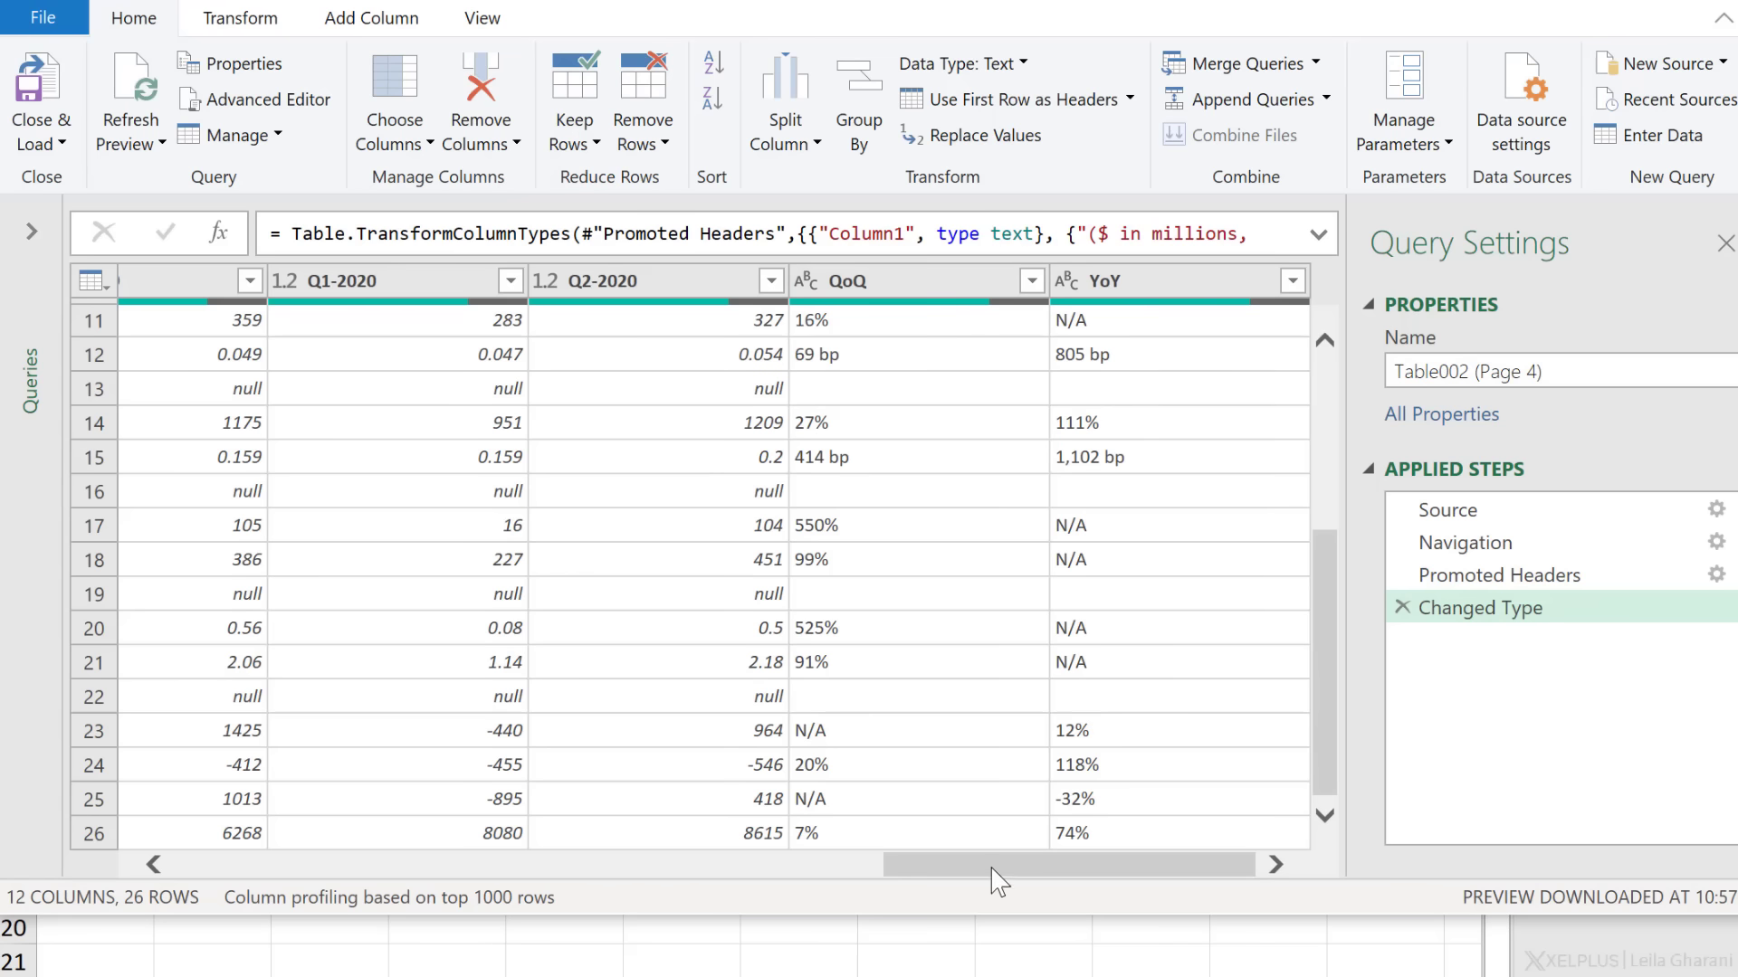
pyautogui.moveTo(992, 871); pyautogui.dragTo(207, 879)
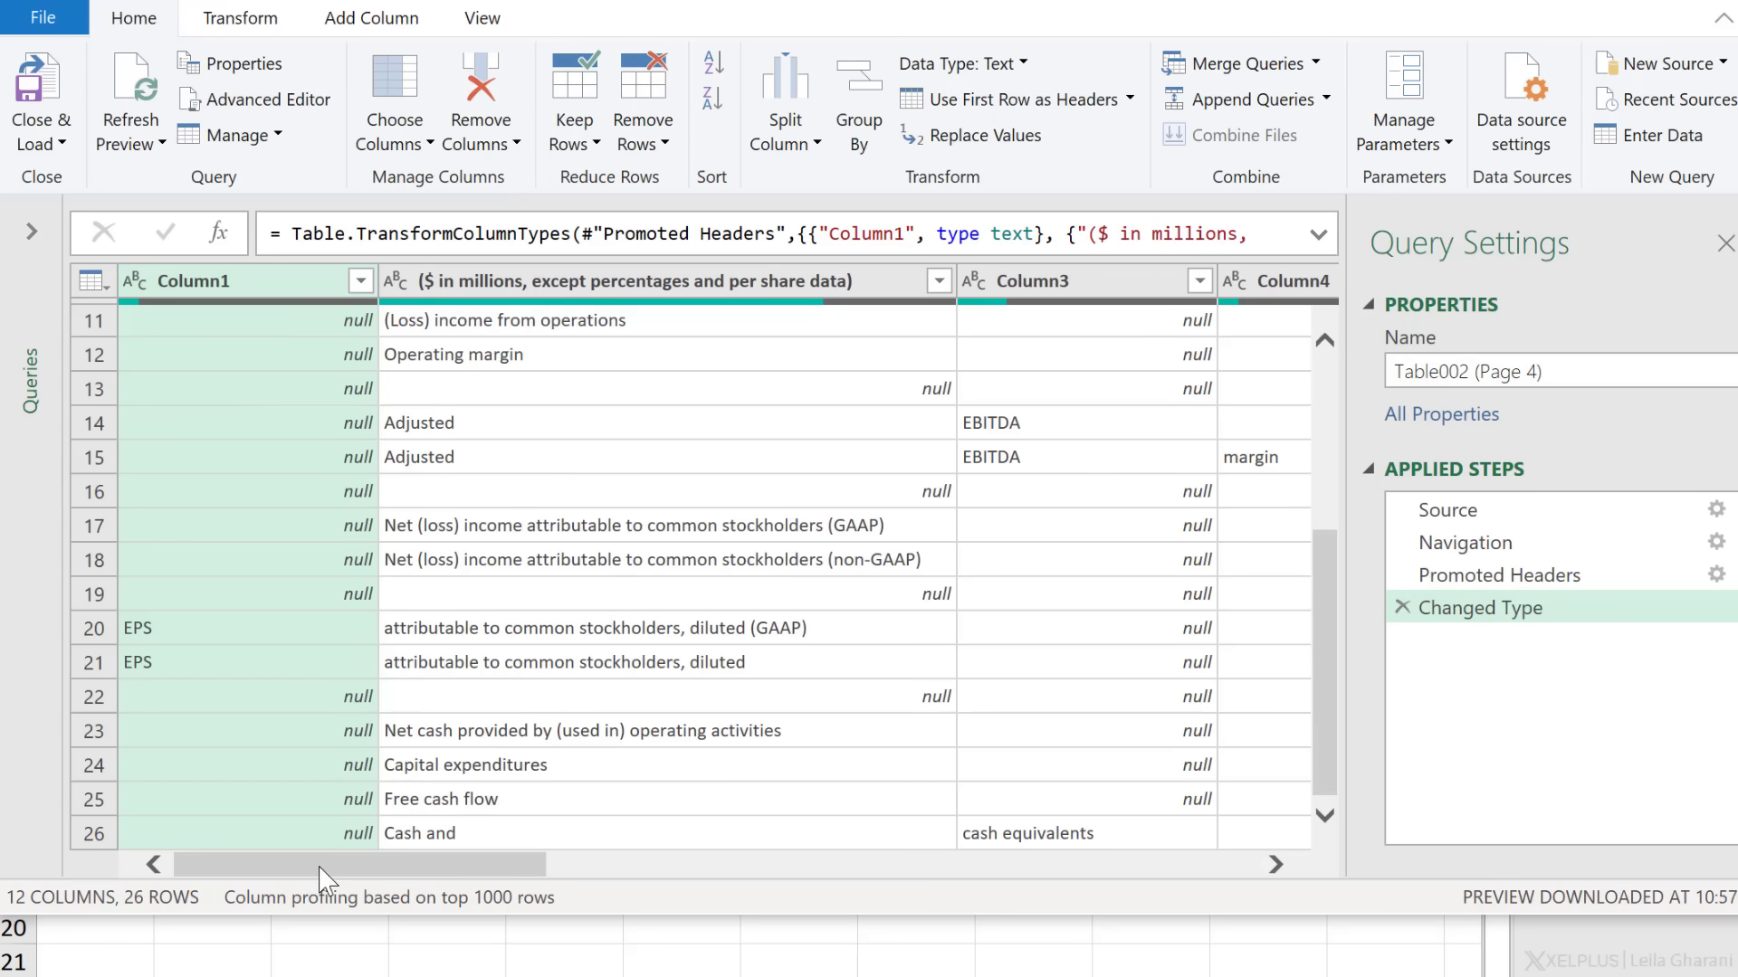
pyautogui.moveTo(318, 867); pyautogui.dragTo(599, 864)
# Merge Column3–Column5 with a Space separator into a column named '$ in millions aside from % values'
pyautogui.keyDown('shift'); pyautogui.click(760, 282); pyautogui.keyUp('shift')
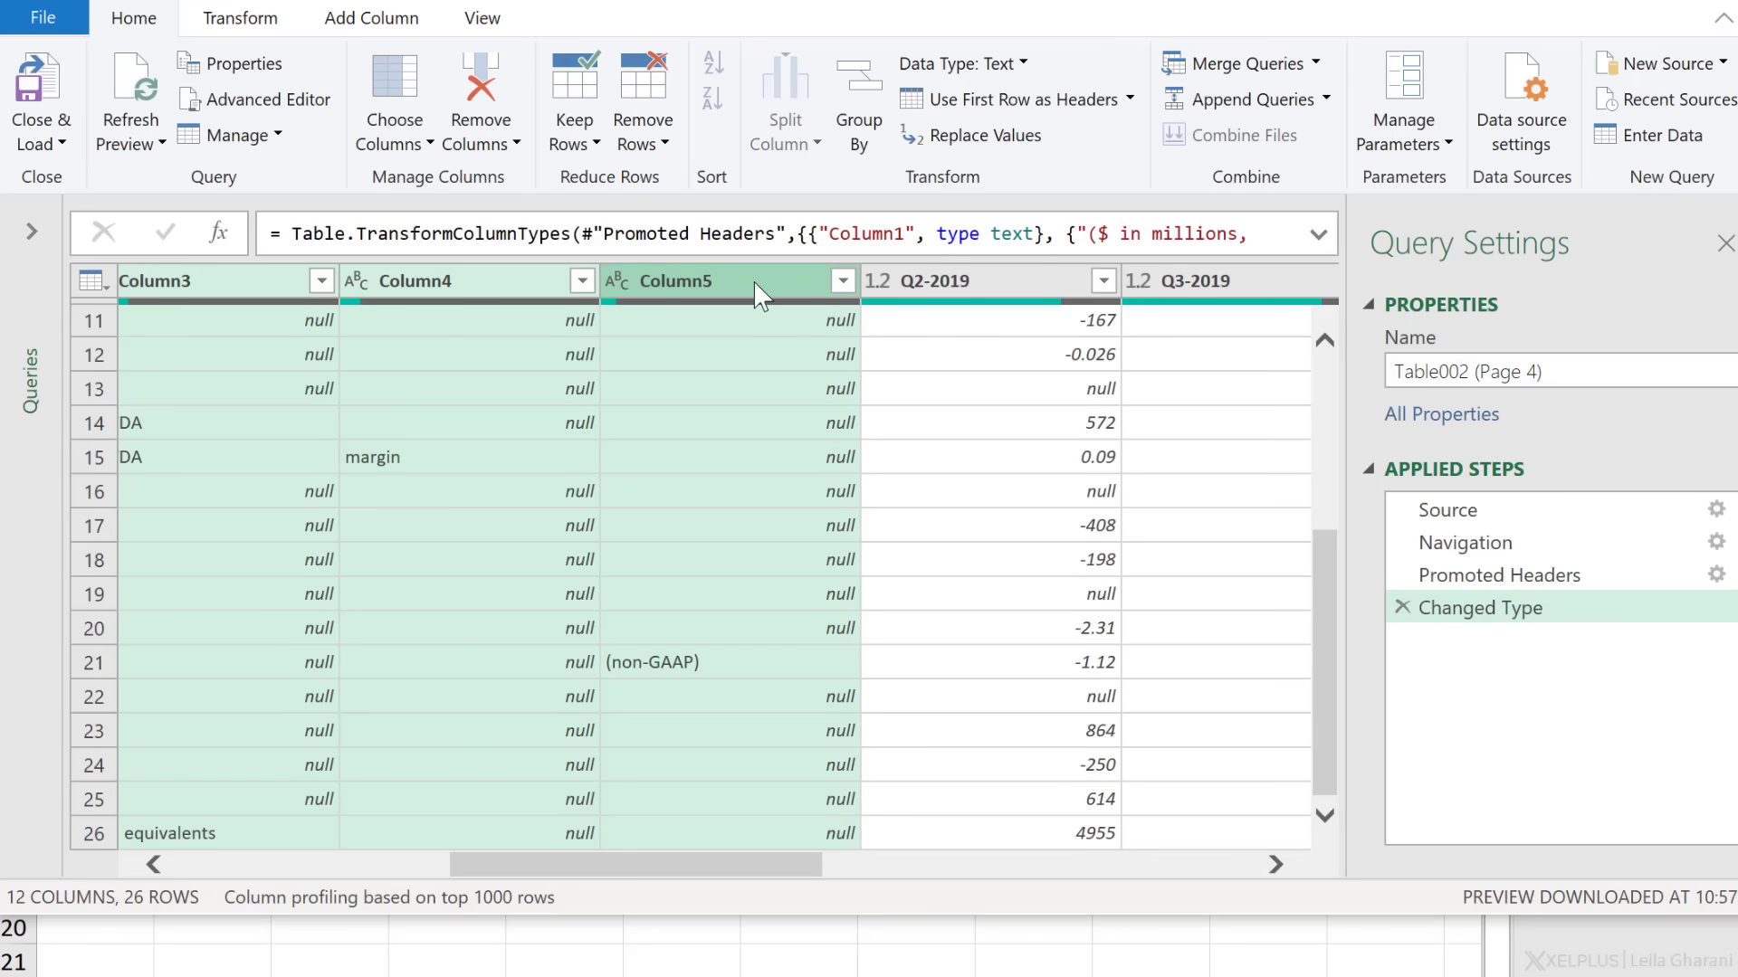
pyautogui.rightClick(760, 282)
pyautogui.click(892, 626)
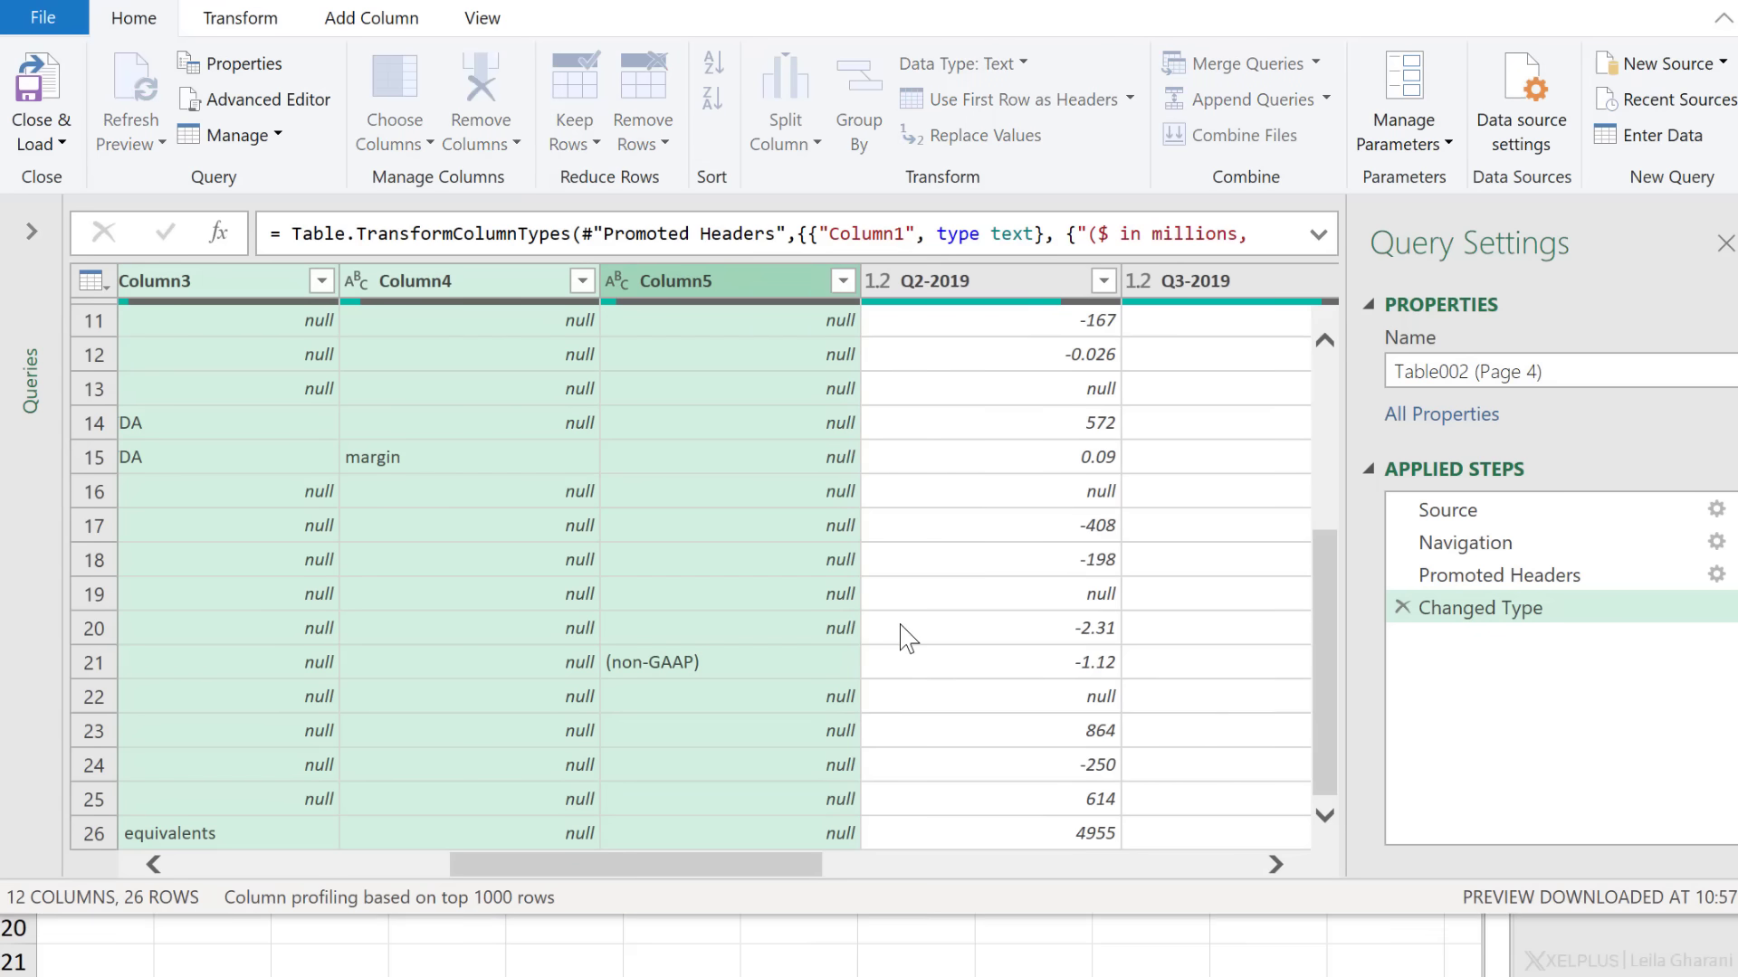
pyautogui.click(396, 537)
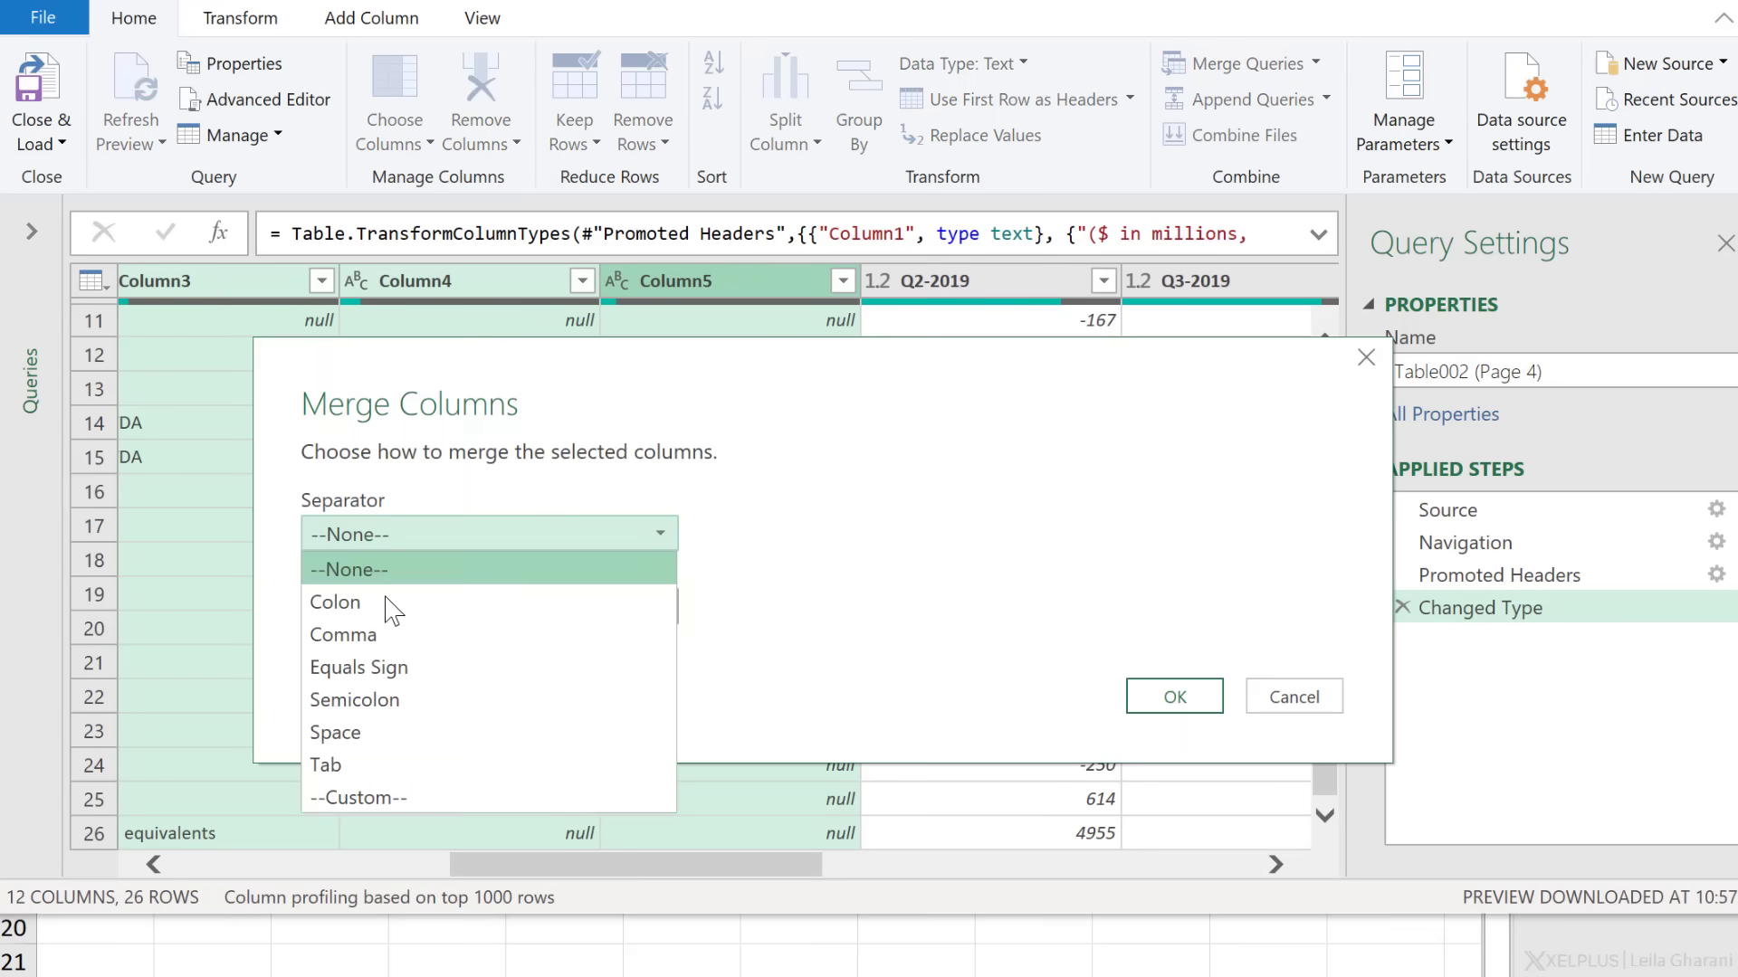
pyautogui.click(372, 731)
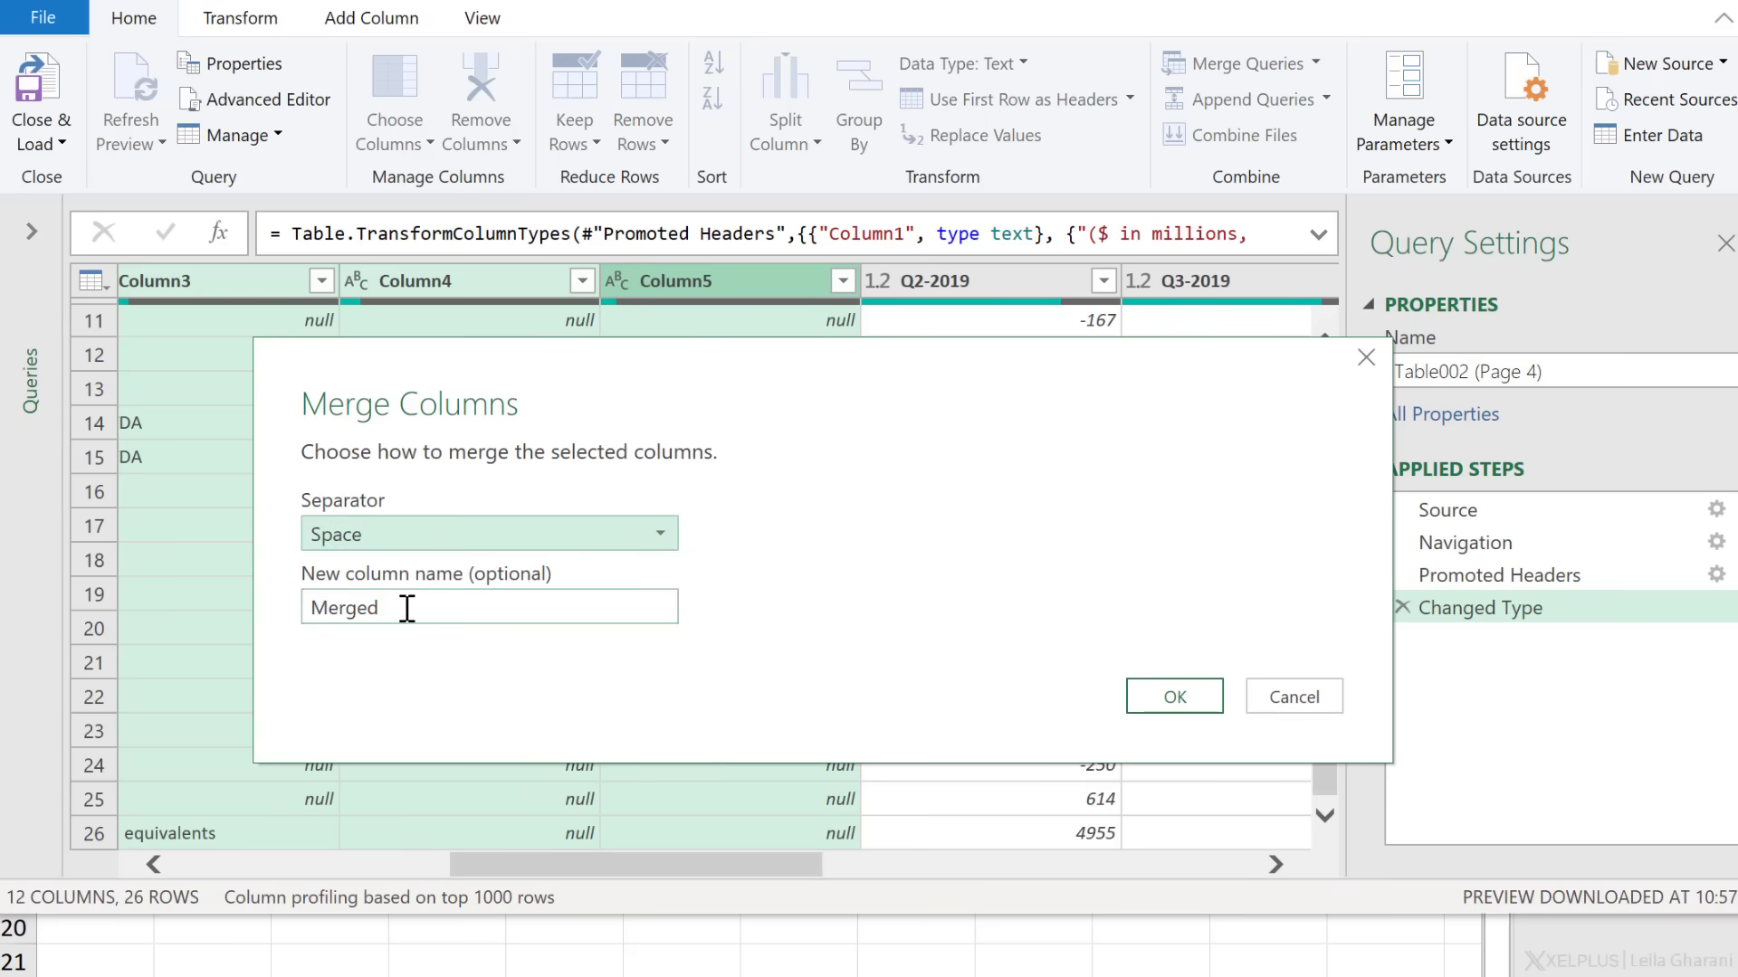
pyautogui.doubleClick(407, 608)
pyautogui.write('$ in')
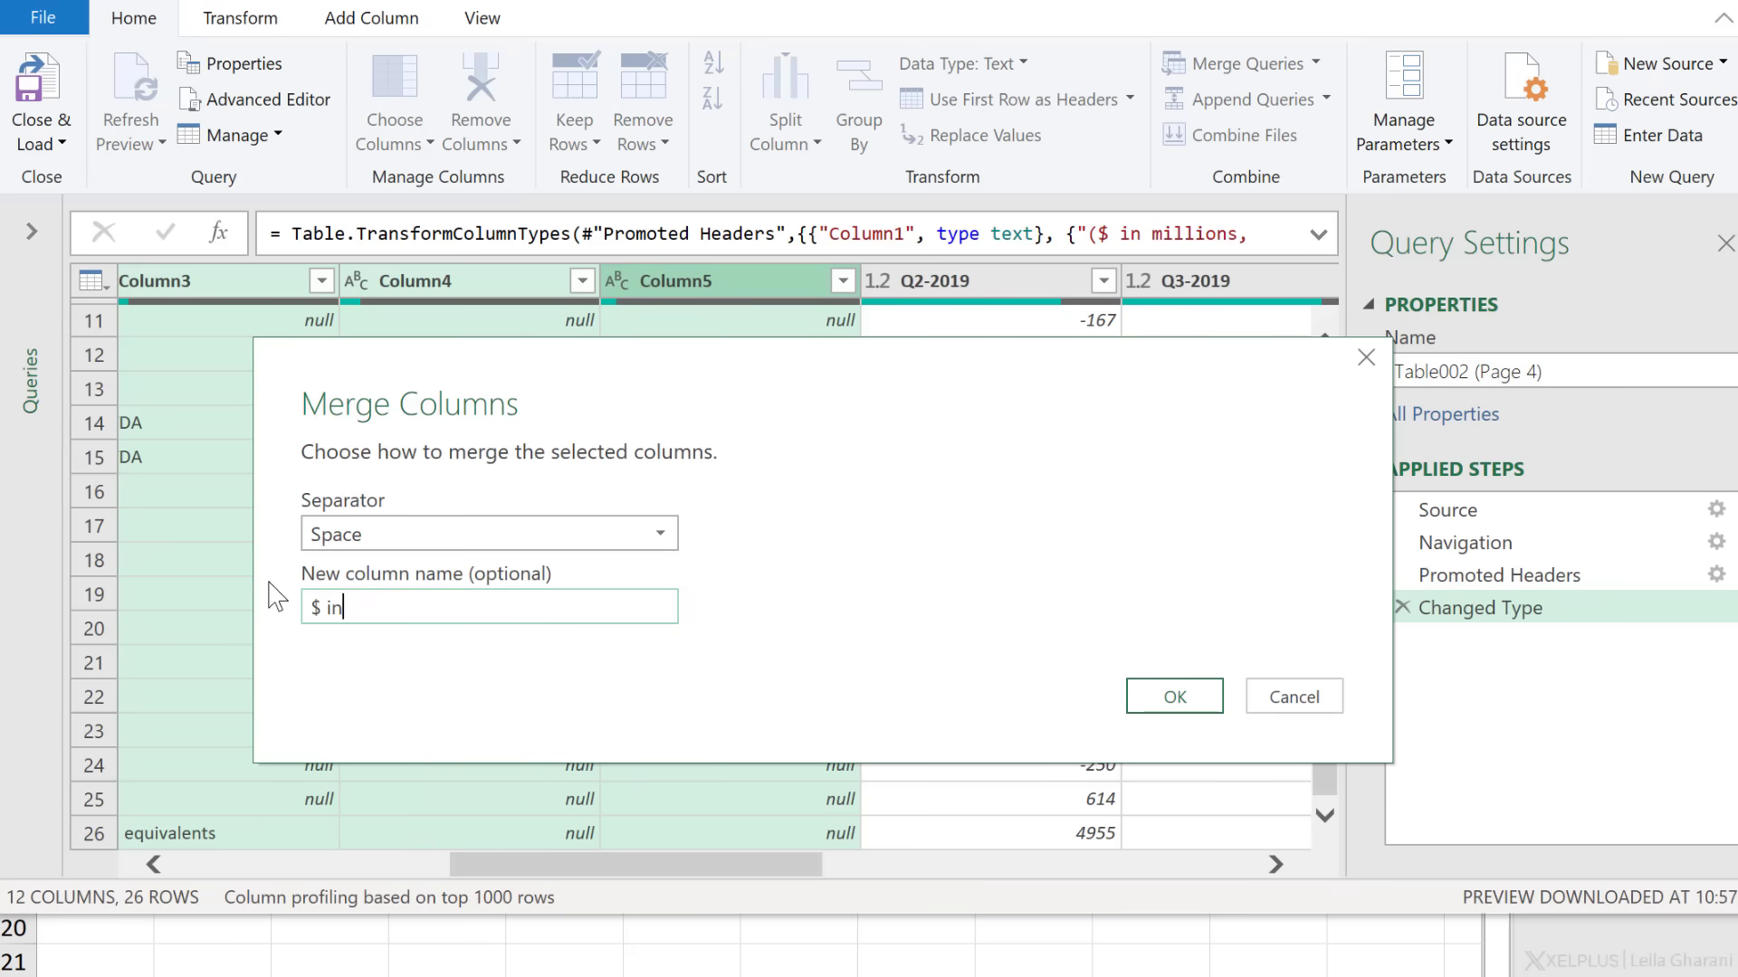
pyautogui.write(' millions aside from % values')
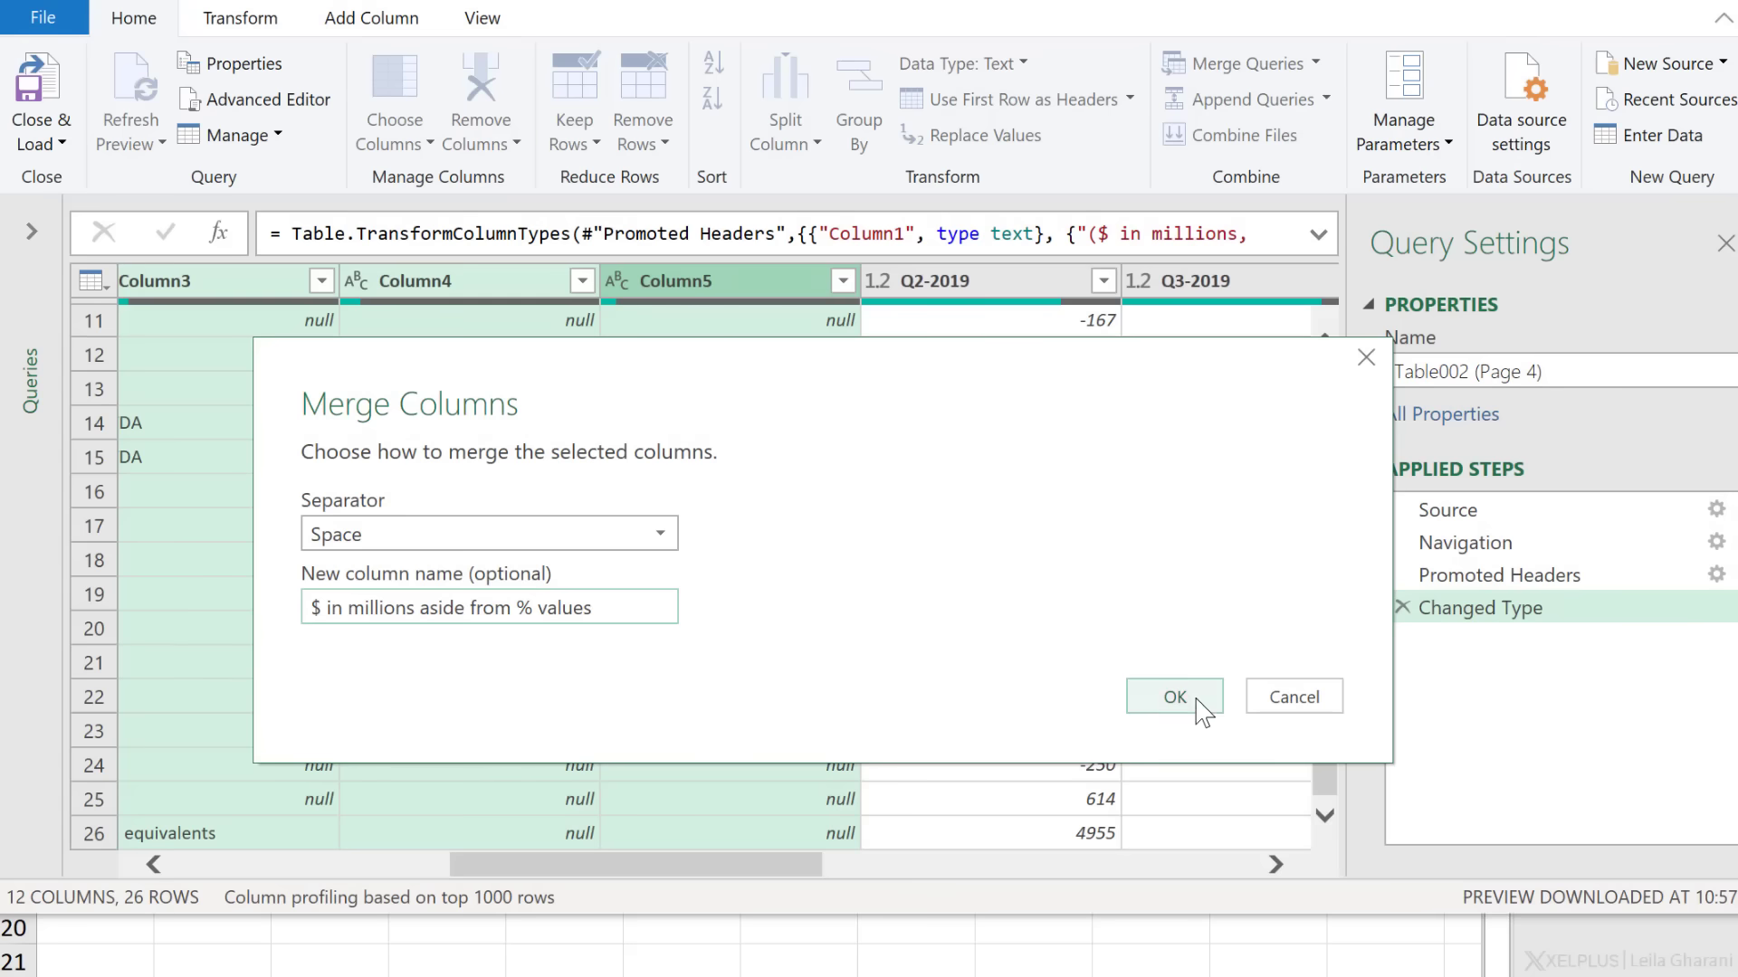
pyautogui.click(1174, 697)
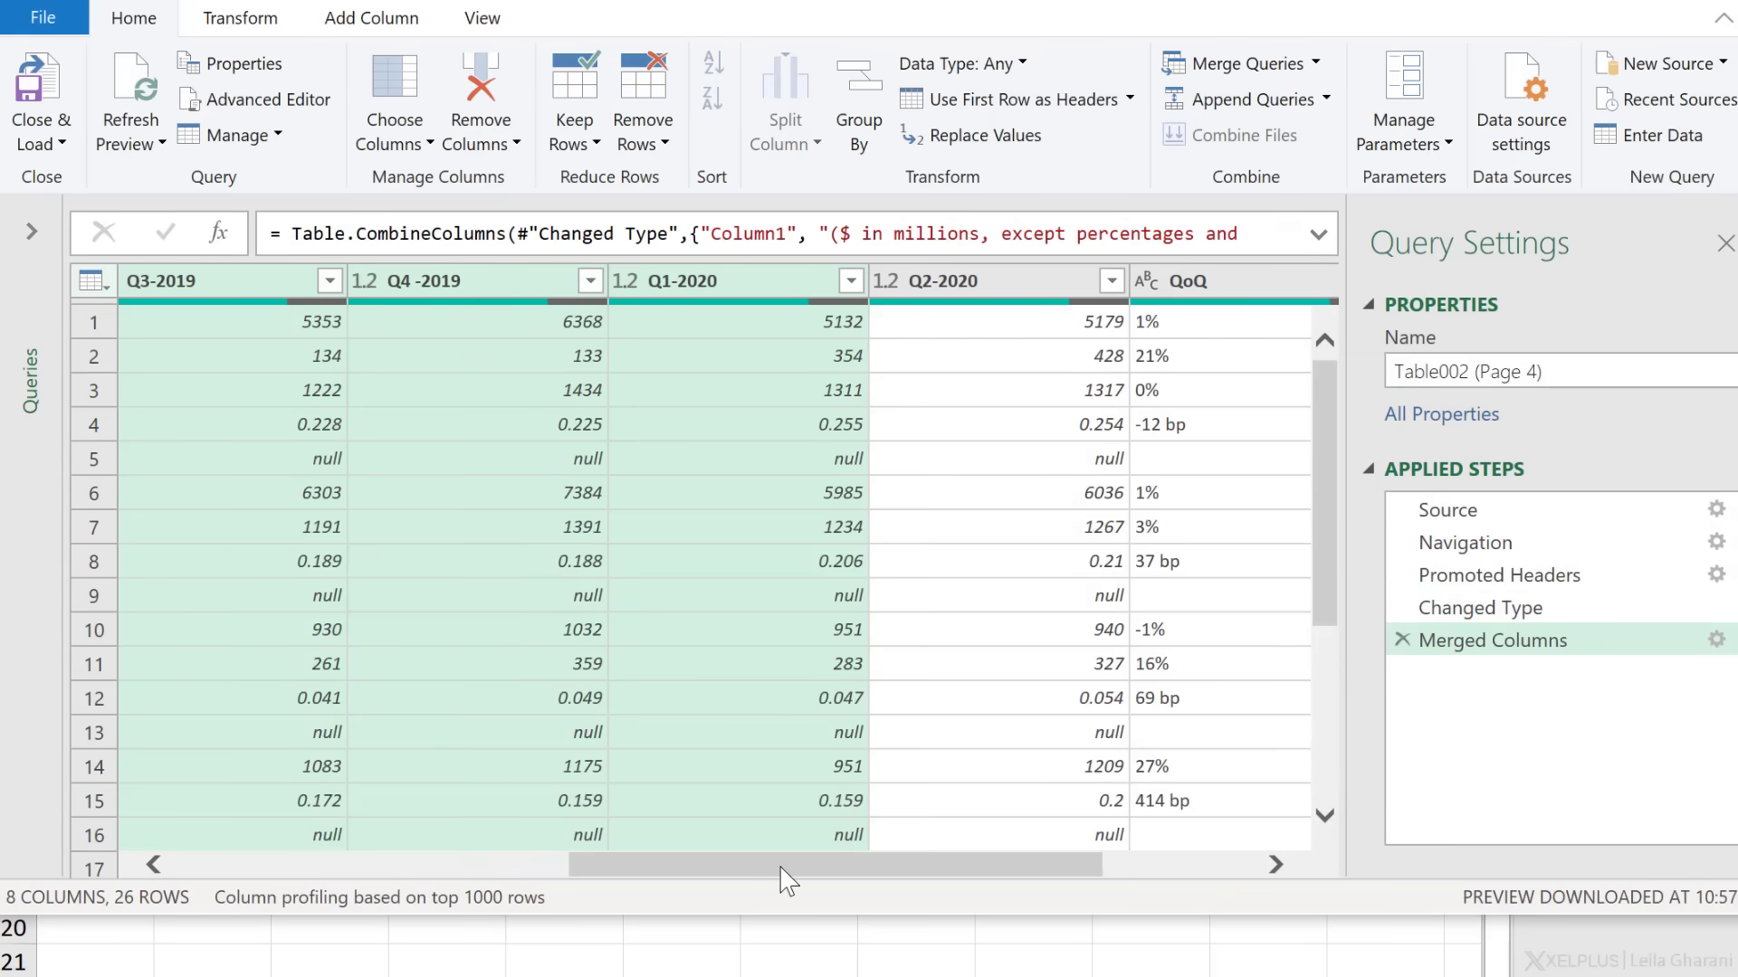
# Trim the trailing spaces from the '$ in millions aside from % values' label column
pyautogui.moveTo(780, 869); pyautogui.dragTo(341, 872)
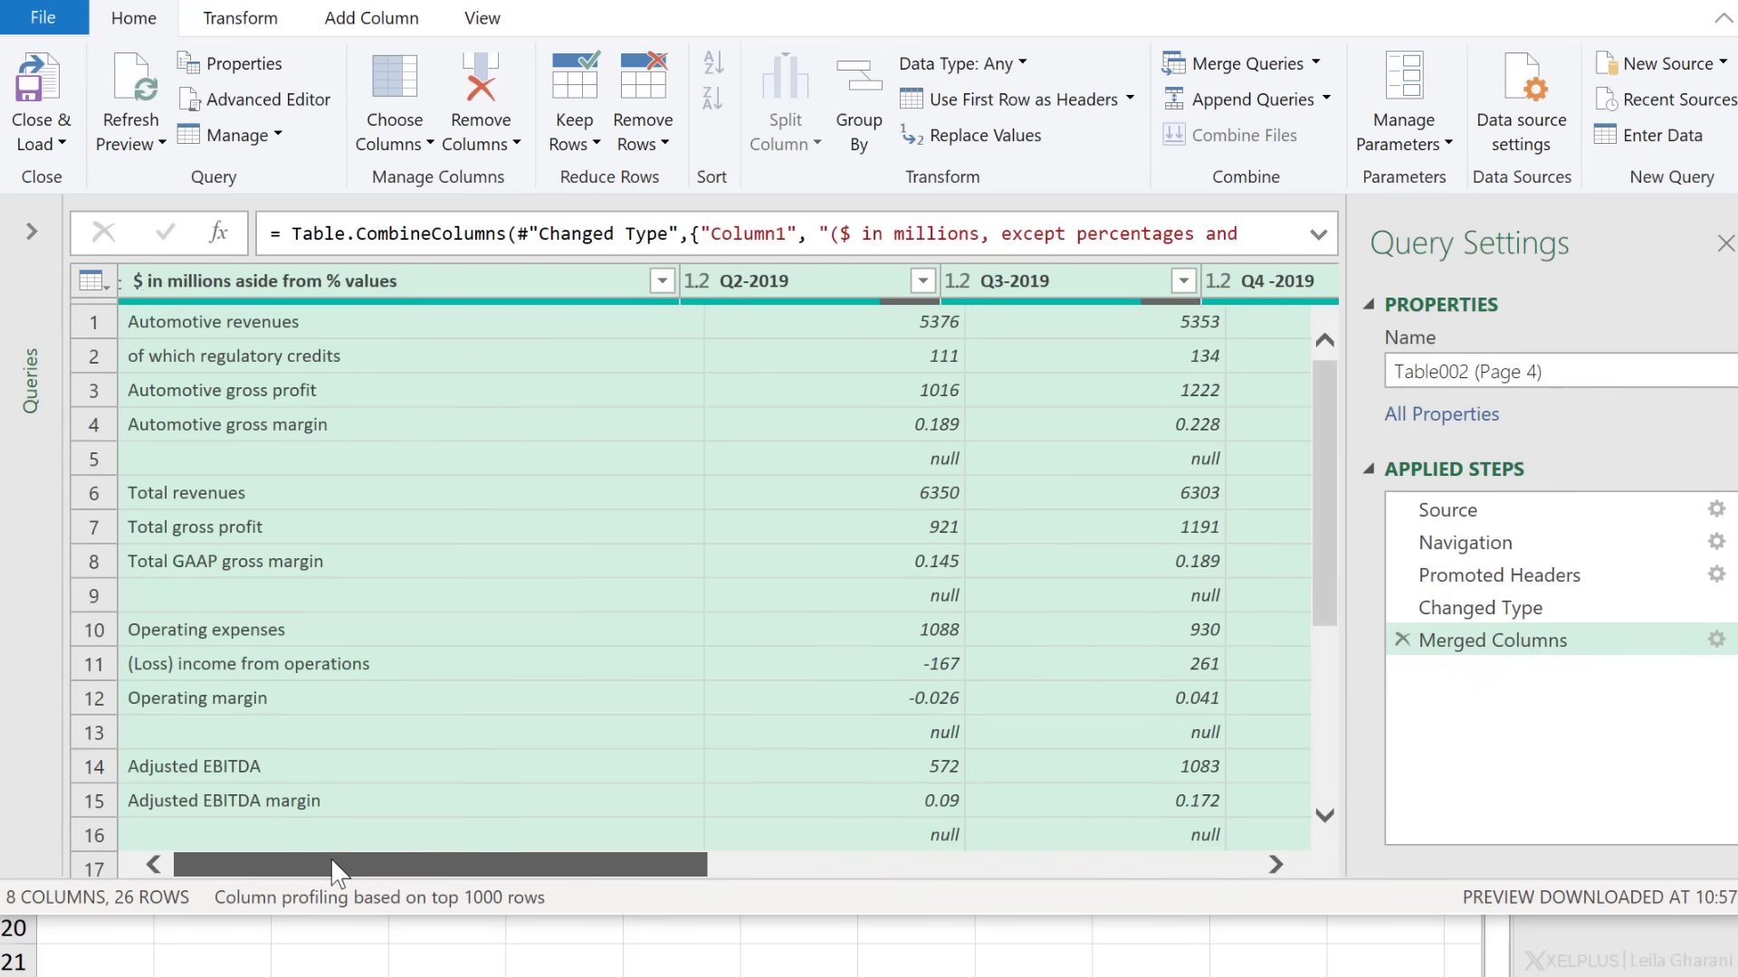
pyautogui.click(189, 425)
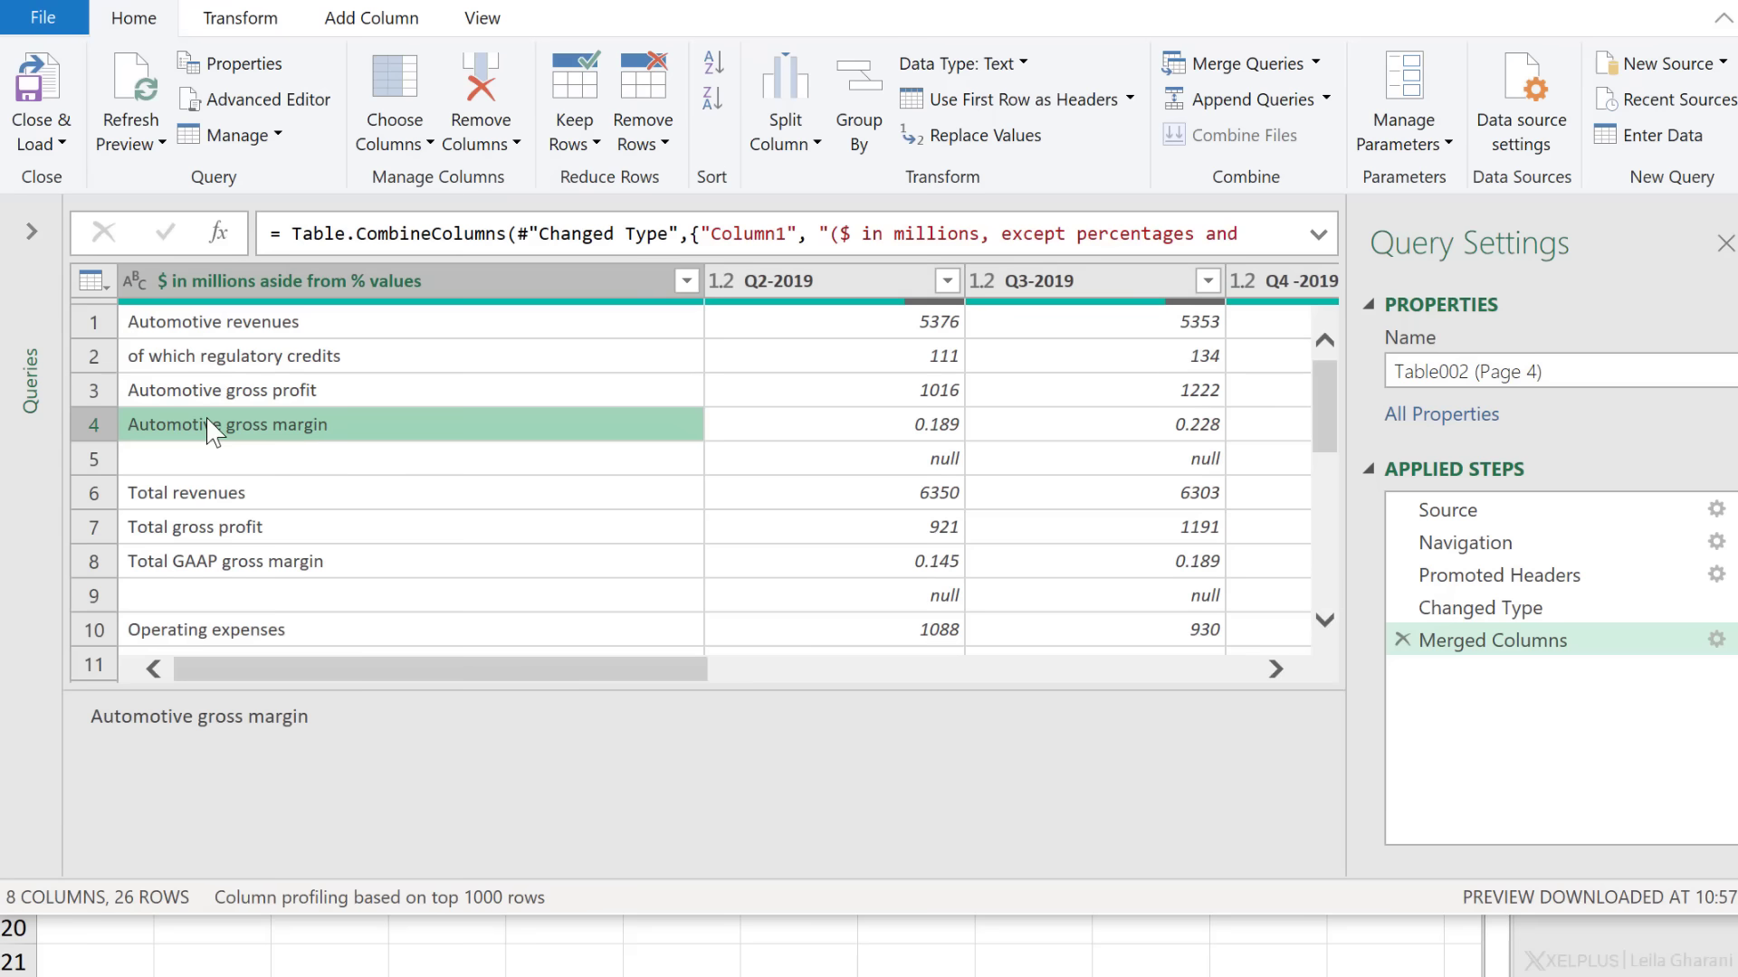
pyautogui.click(88, 717)
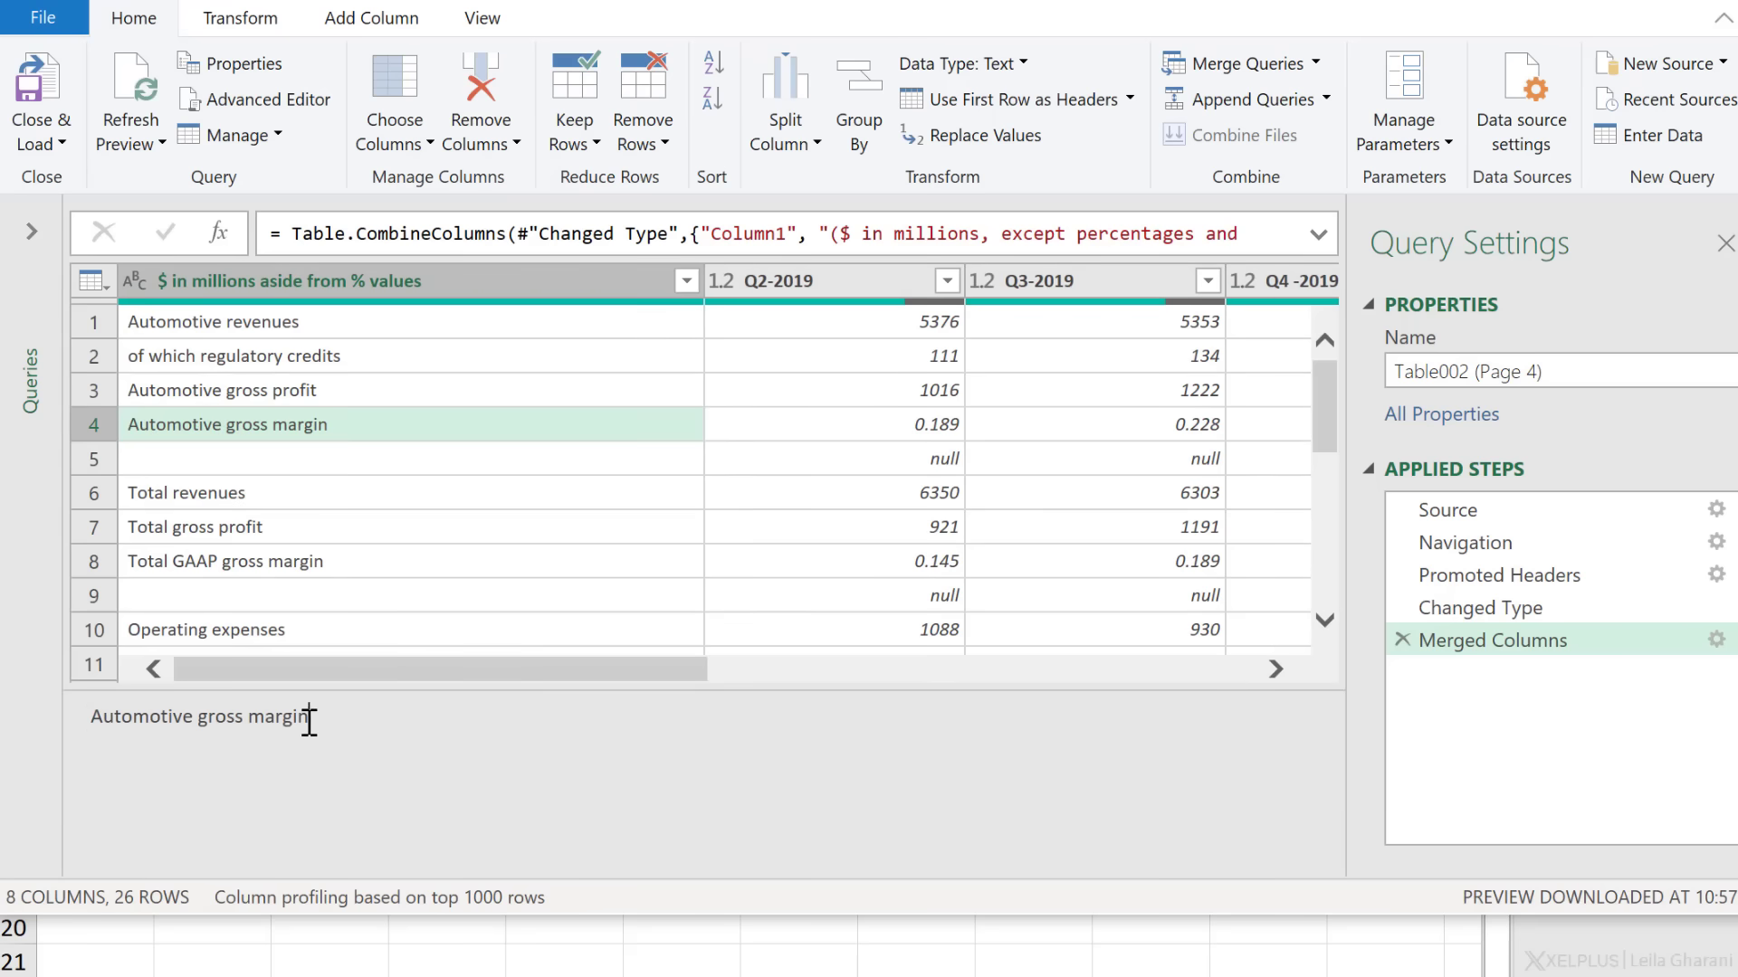
pyautogui.moveTo(310, 715); pyautogui.dragTo(373, 715)
pyautogui.click(351, 288)
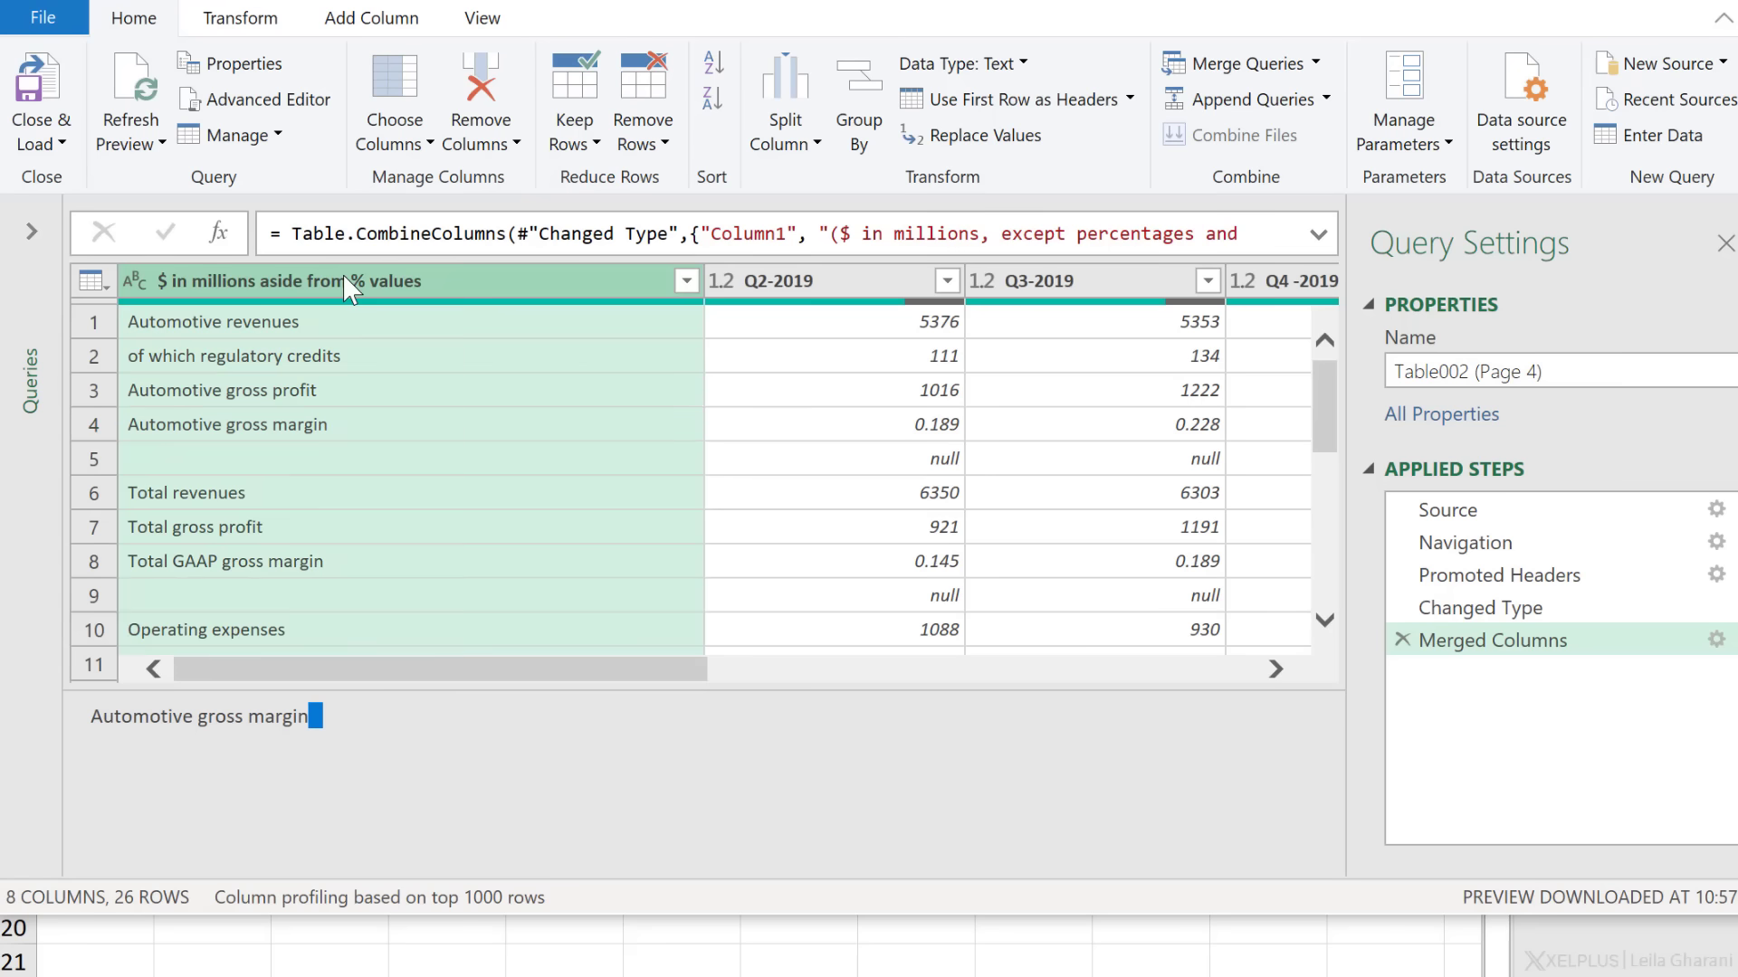
pyautogui.rightClick(351, 288)
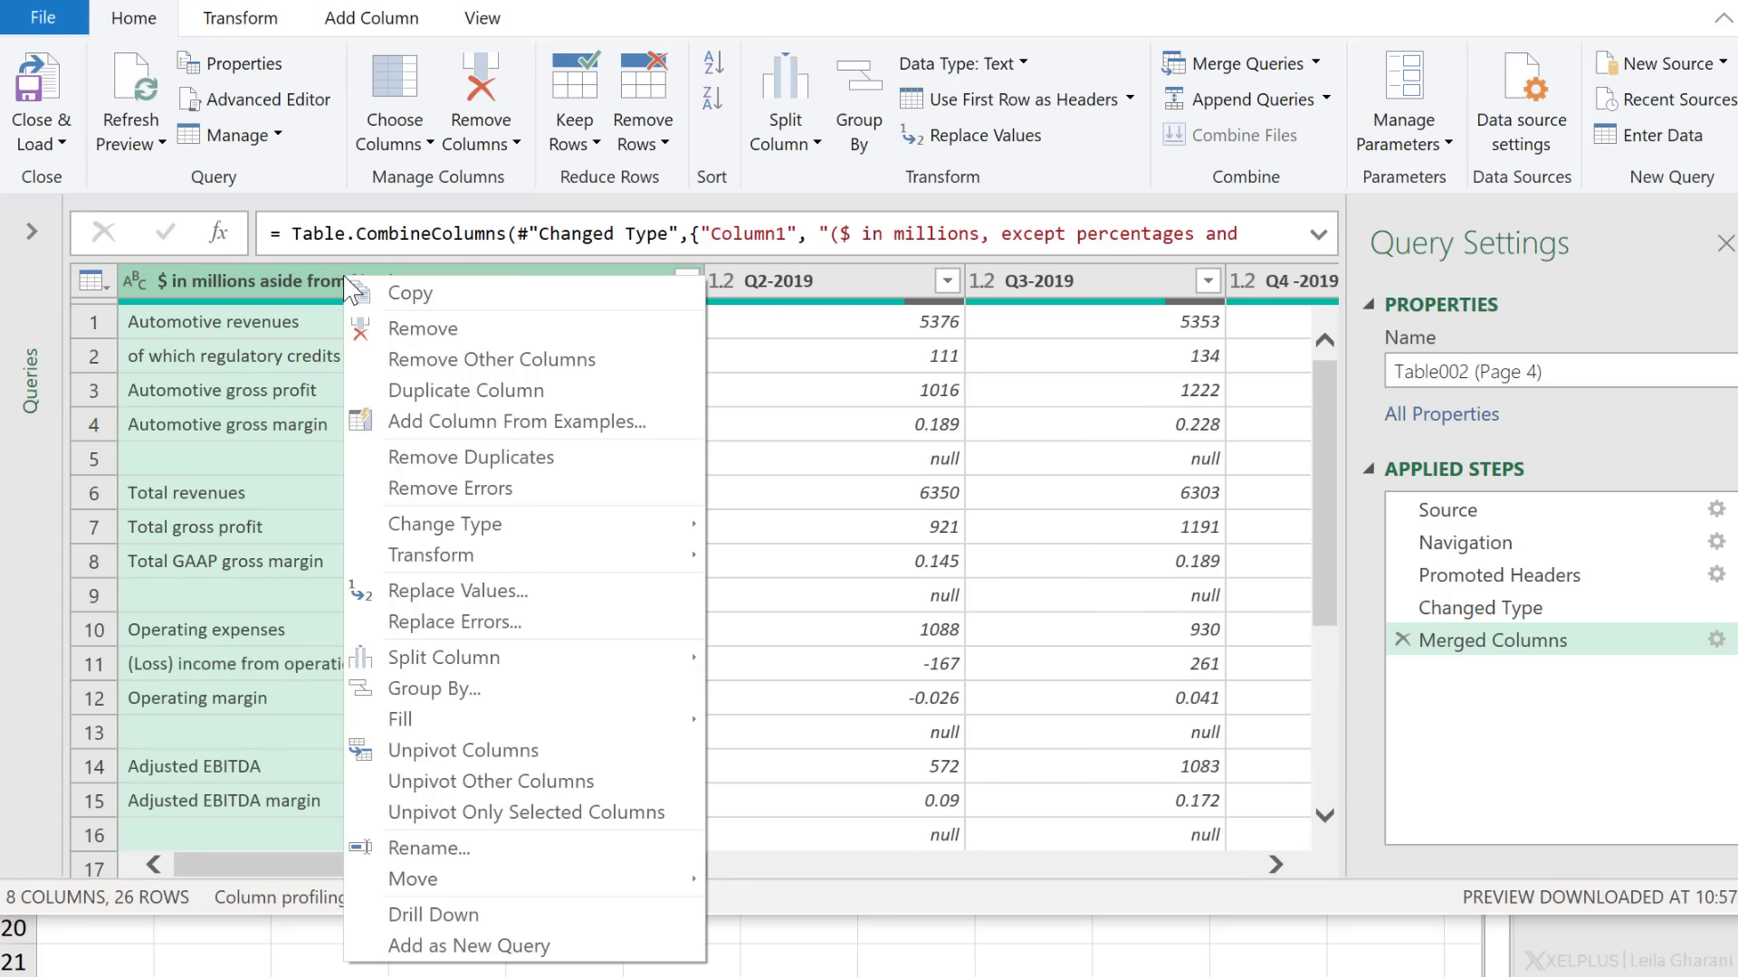
pyautogui.moveTo(493, 555)
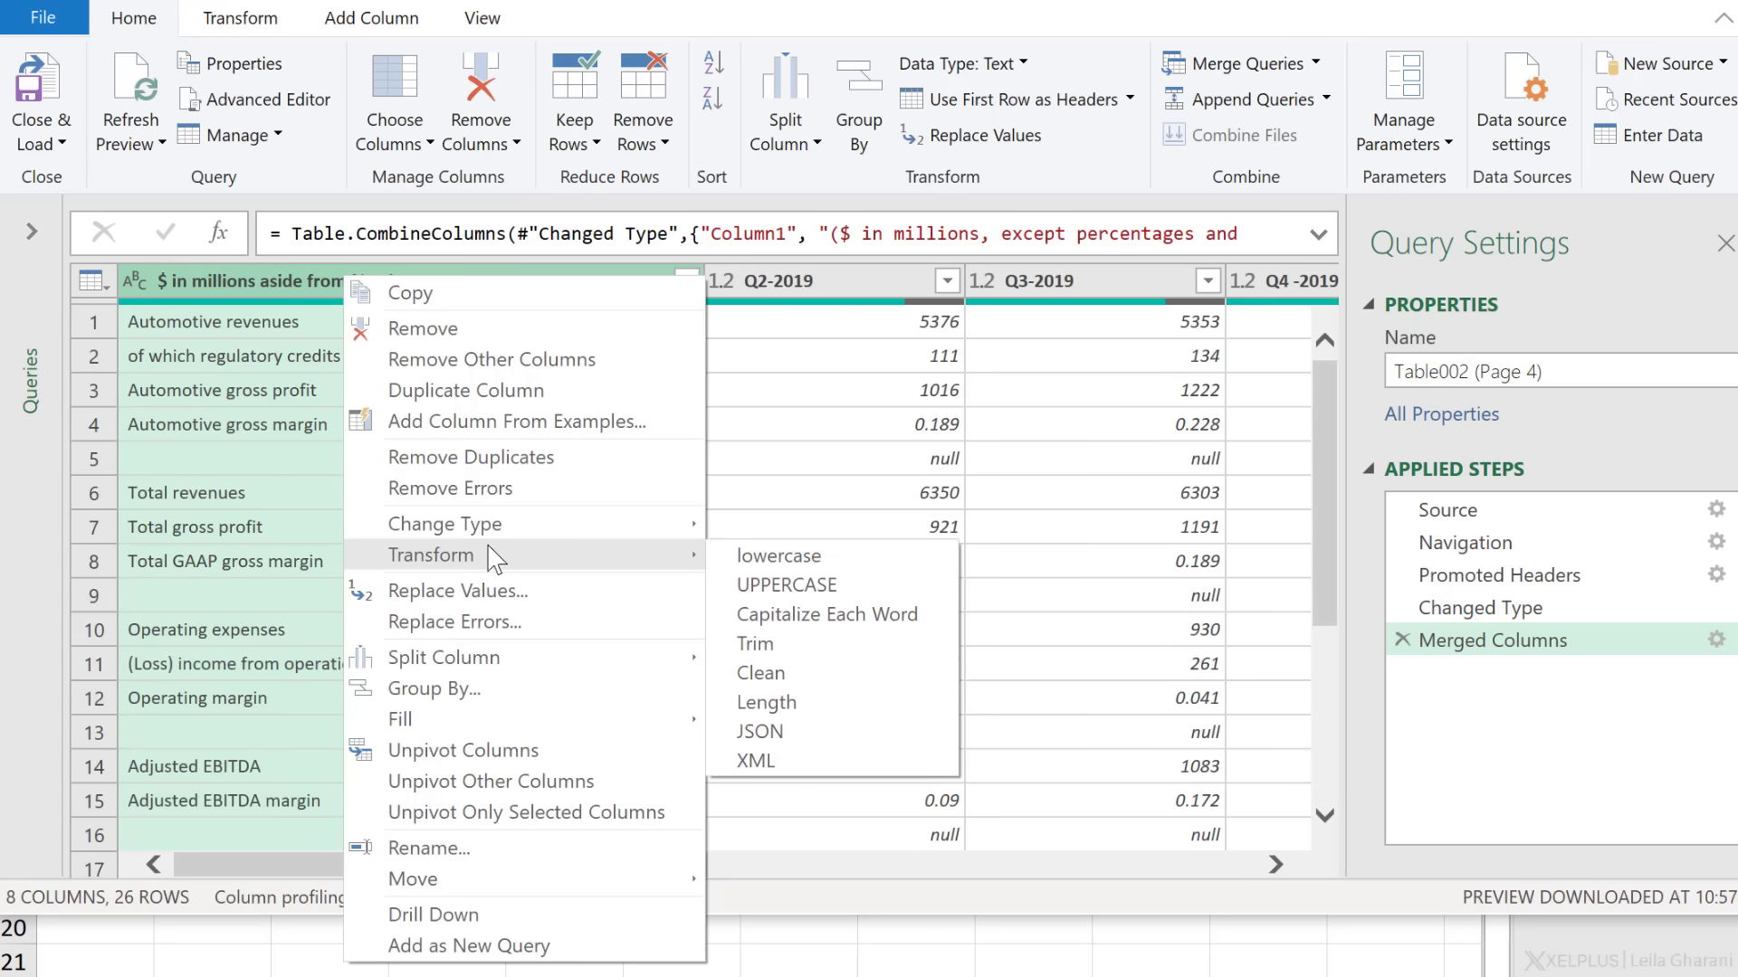
pyautogui.click(758, 644)
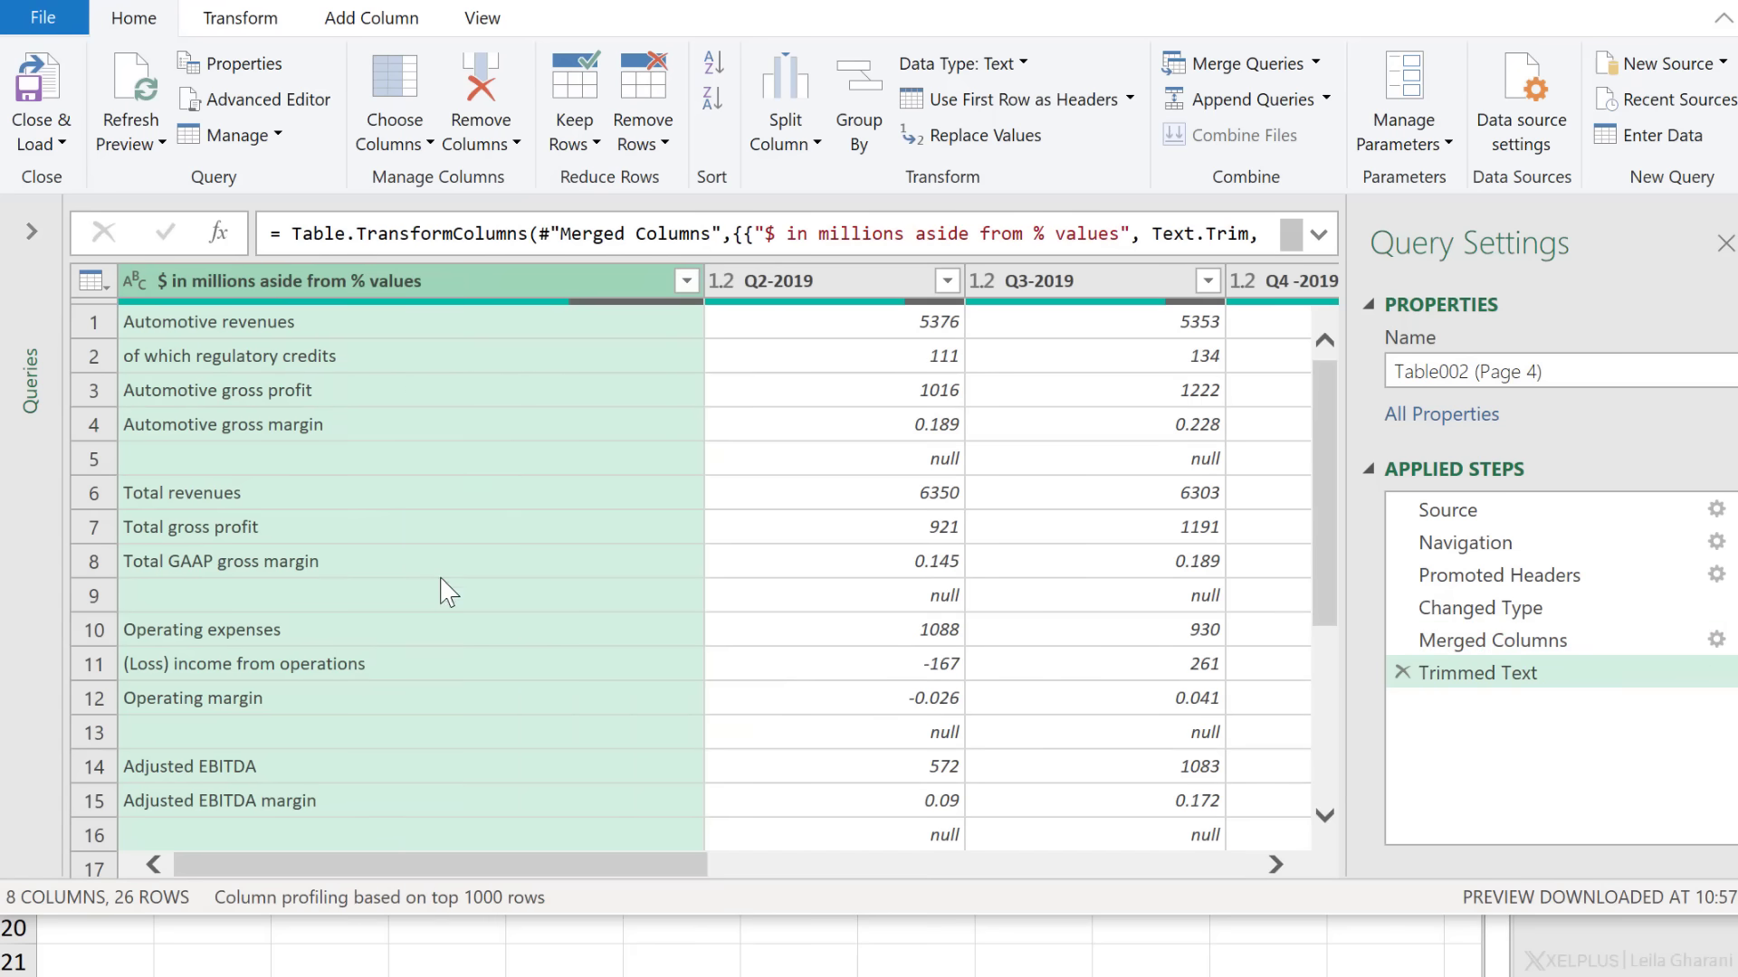
pyautogui.click(331, 427)
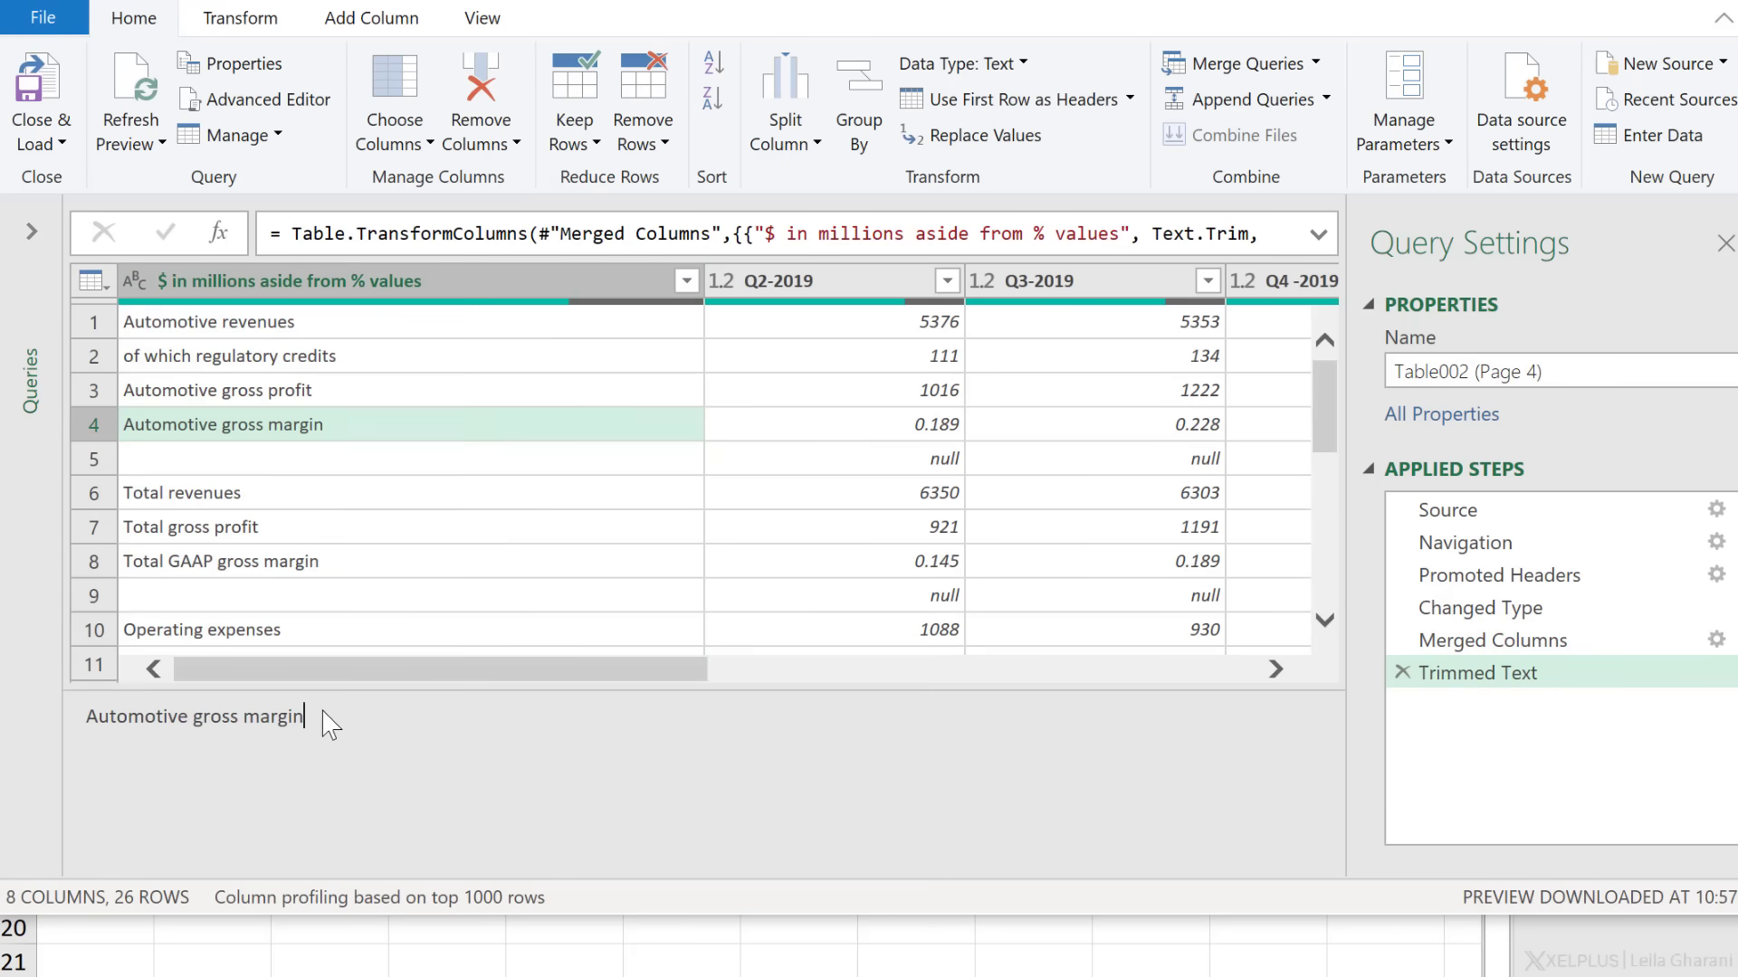
# Filter out the rows with blank labels, leaving 20 rows
pyautogui.click(313, 463)
pyautogui.scroll(-3, 335, 485)
pyautogui.click(357, 492)
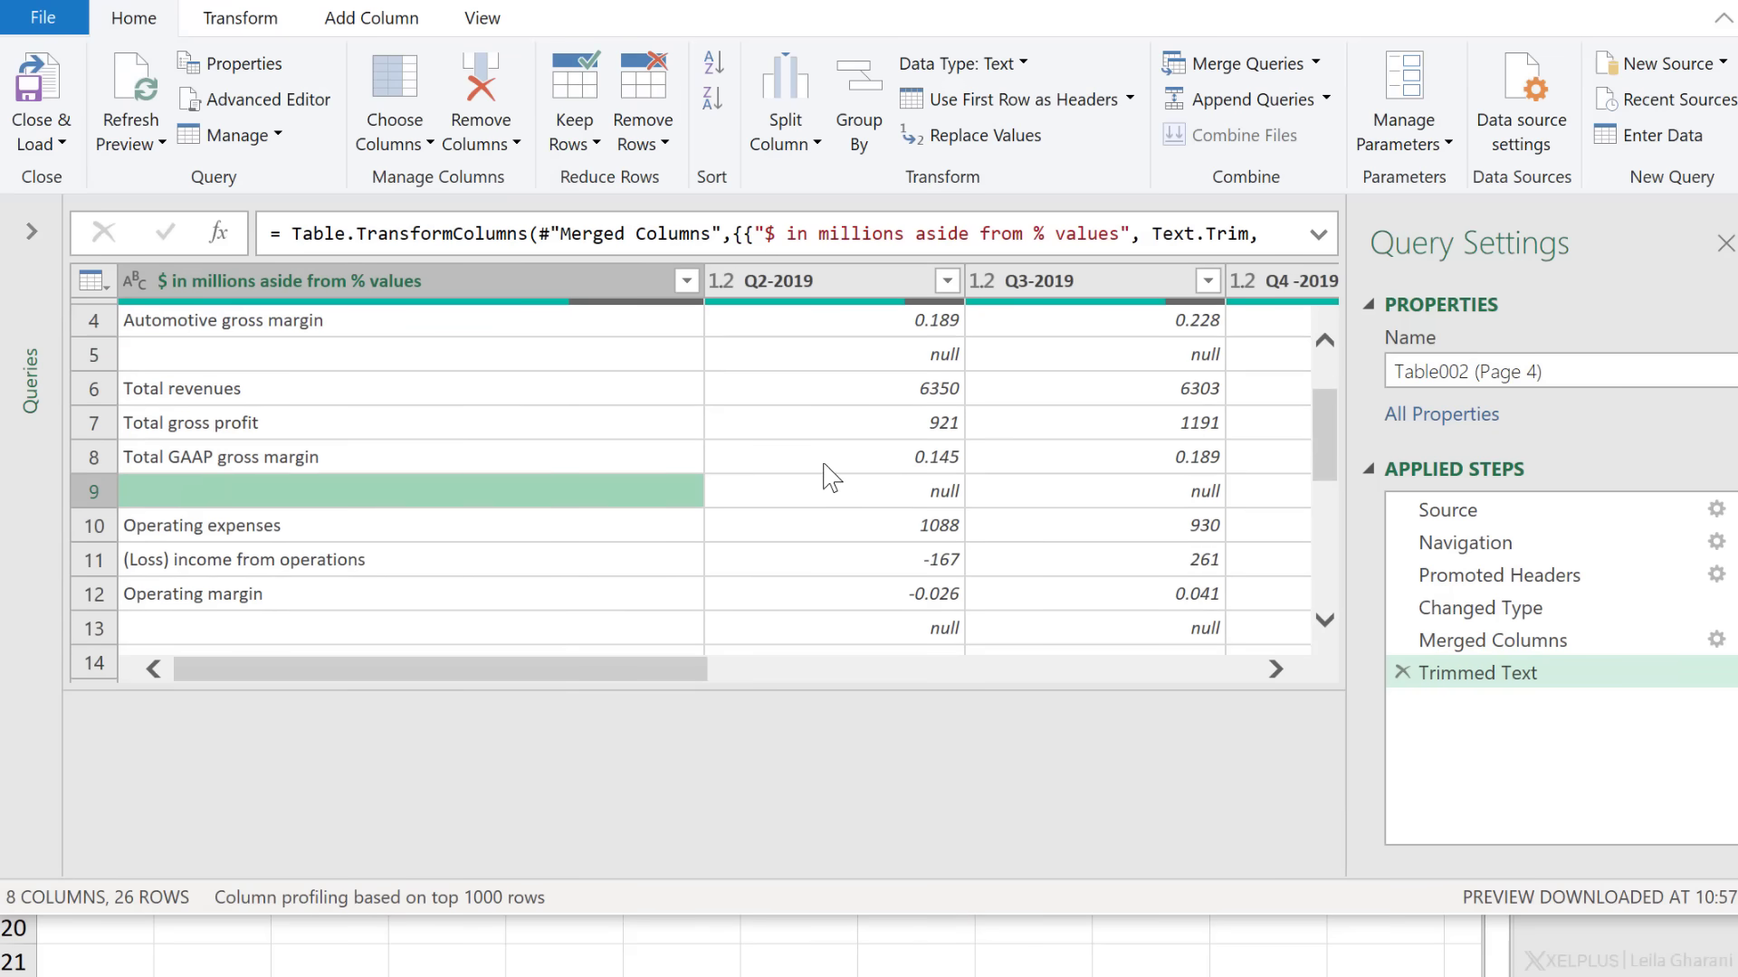
pyautogui.click(846, 492)
pyautogui.click(686, 281)
pyautogui.click(228, 657)
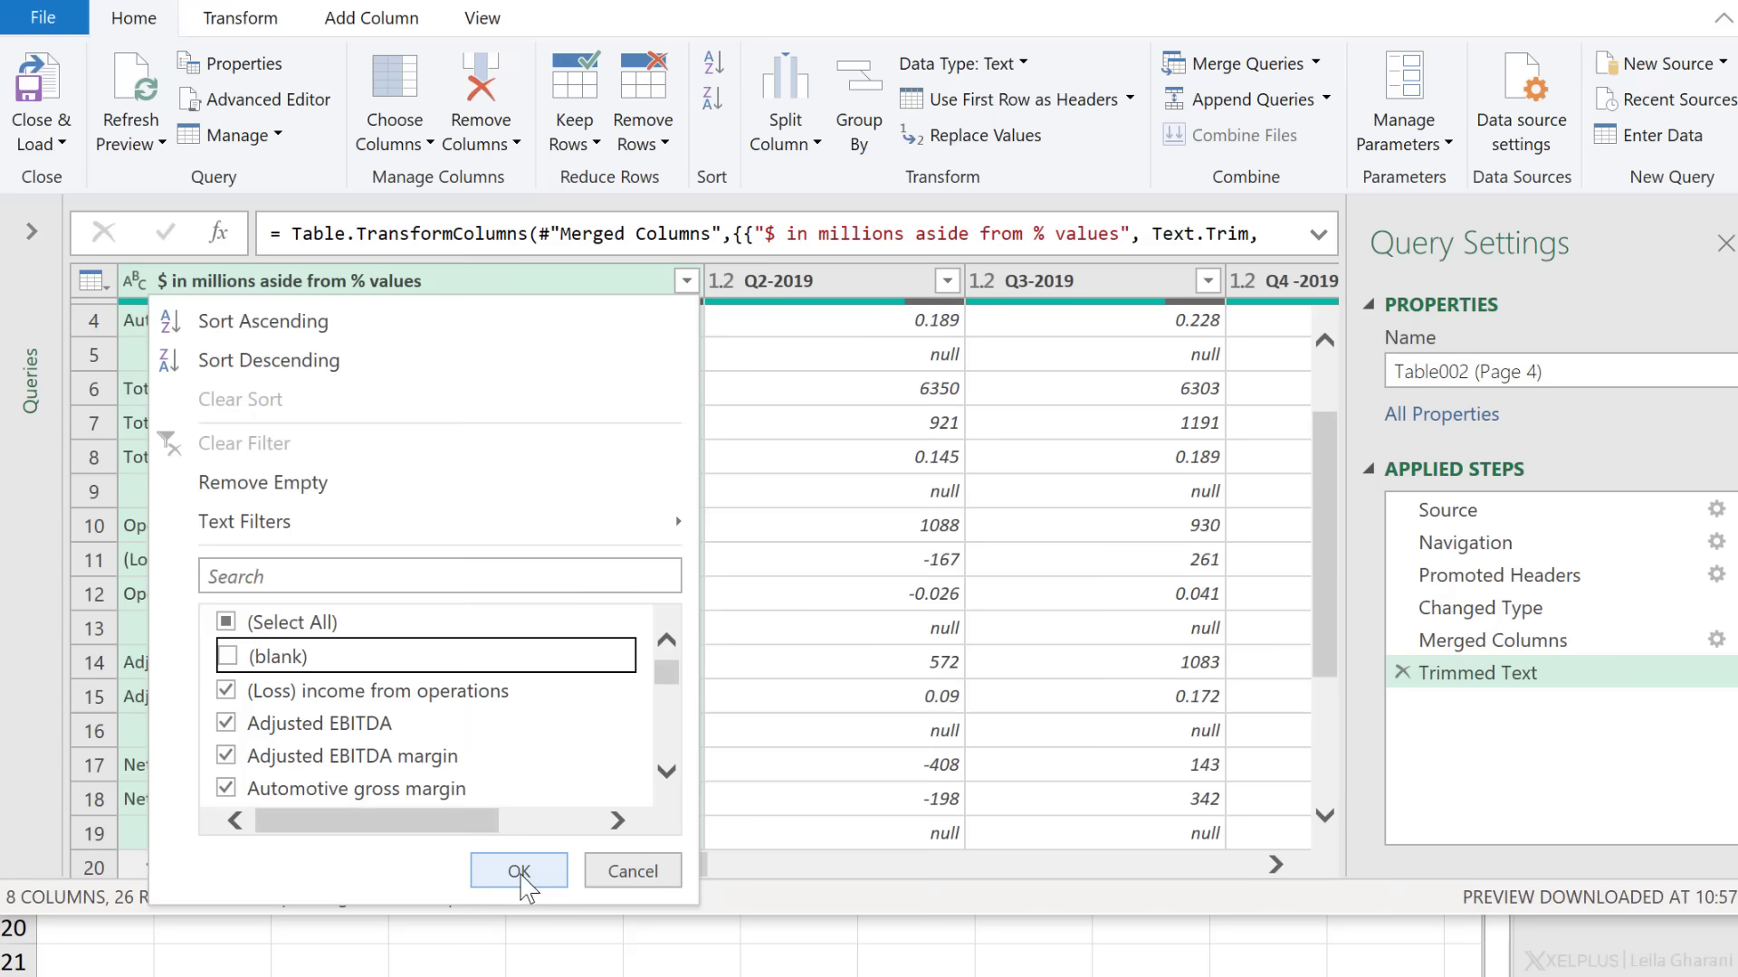
pyautogui.click(522, 873)
pyautogui.click(904, 568)
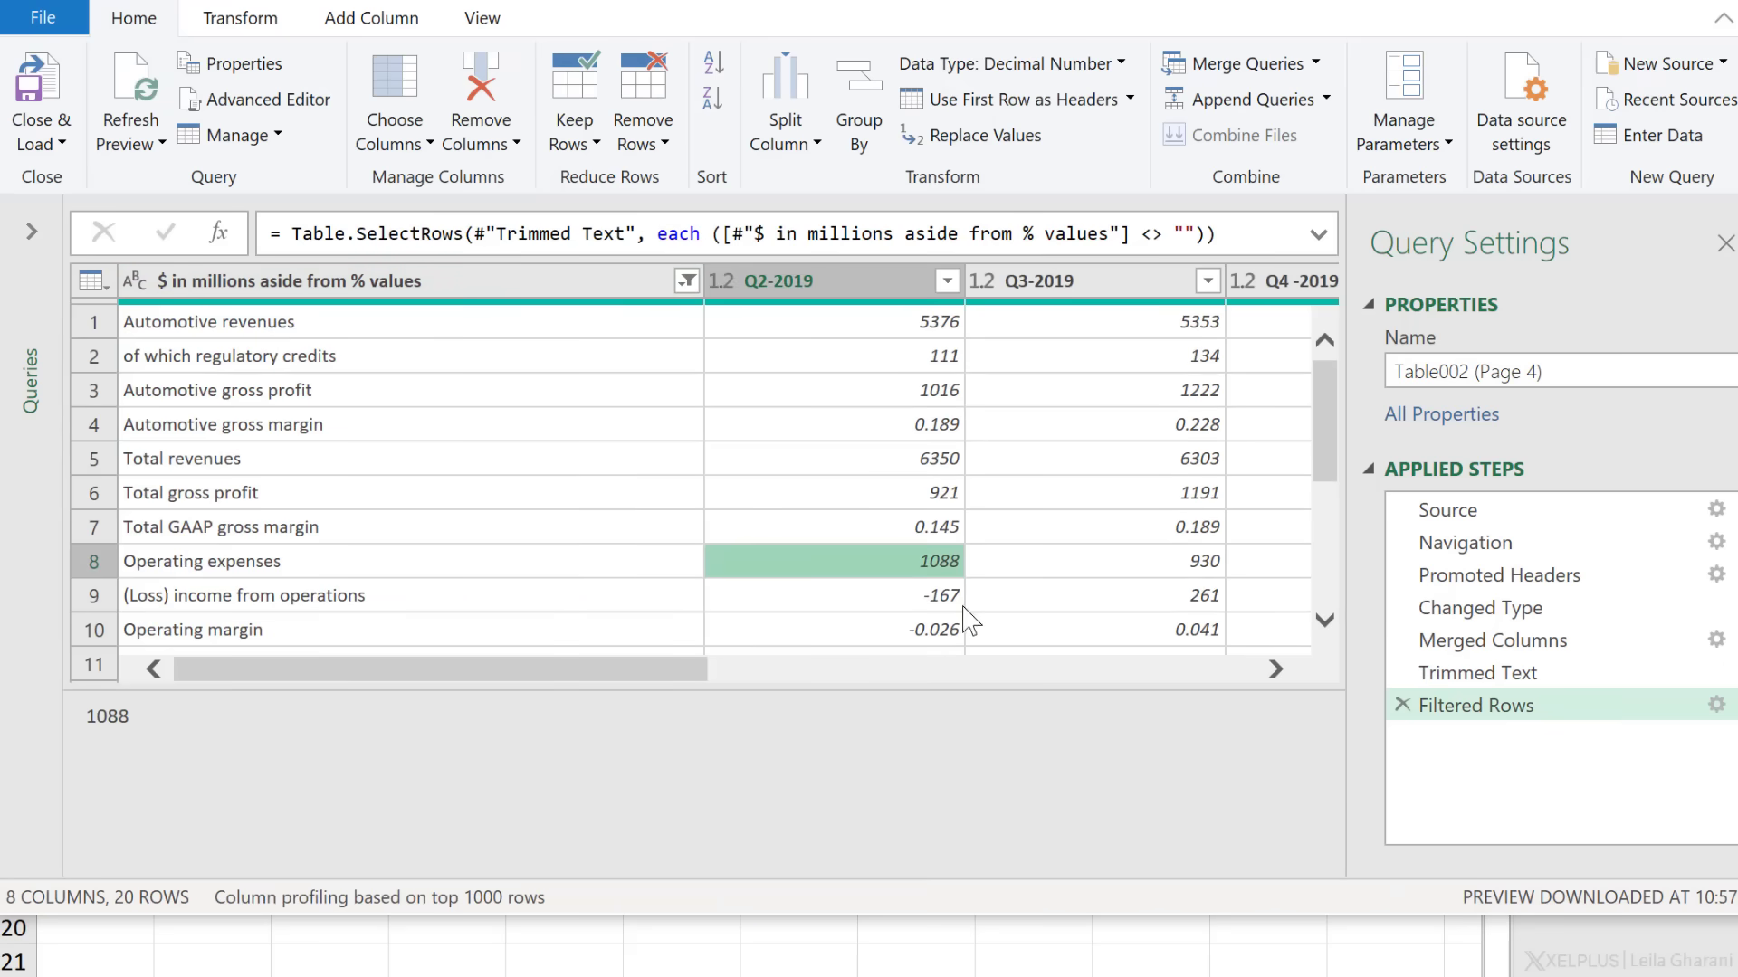
pyautogui.moveTo(1314, 433); pyautogui.dragTo(1323, 550)
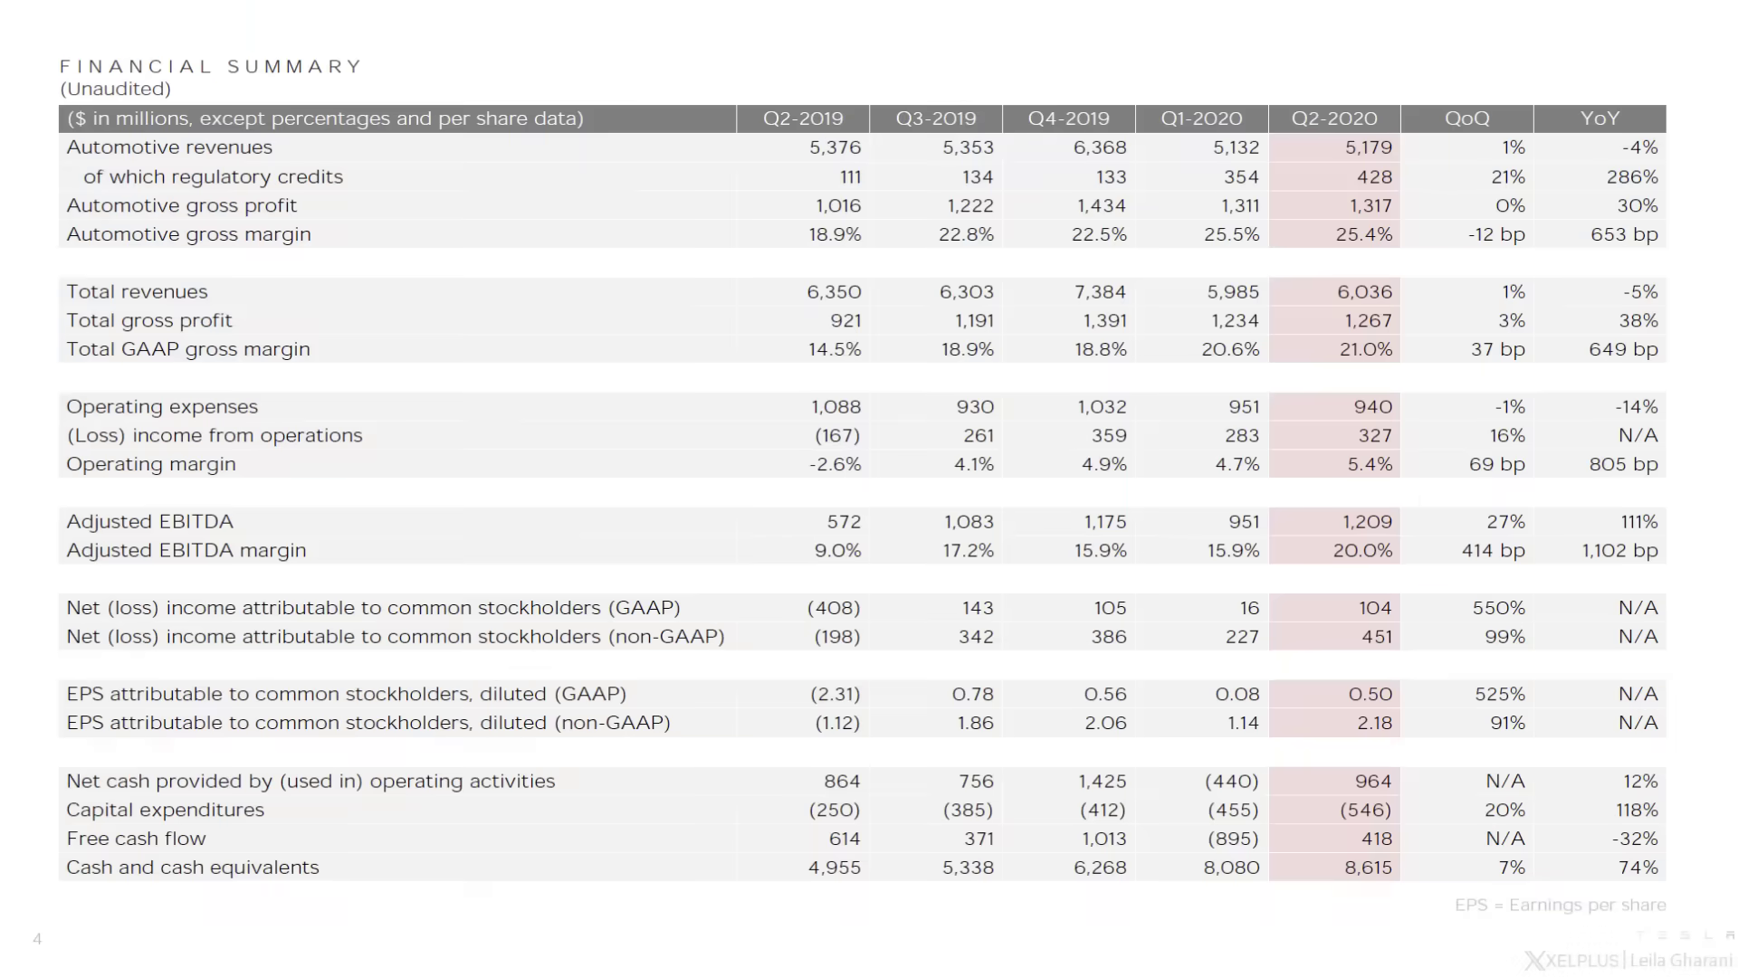
pyautogui.moveTo(797, 613)
pyautogui.mouseDown()
pyautogui.moveTo(864, 613)
pyautogui.moveTo(808, 637)
pyautogui.moveTo(864, 639)
pyautogui.mouseUp()
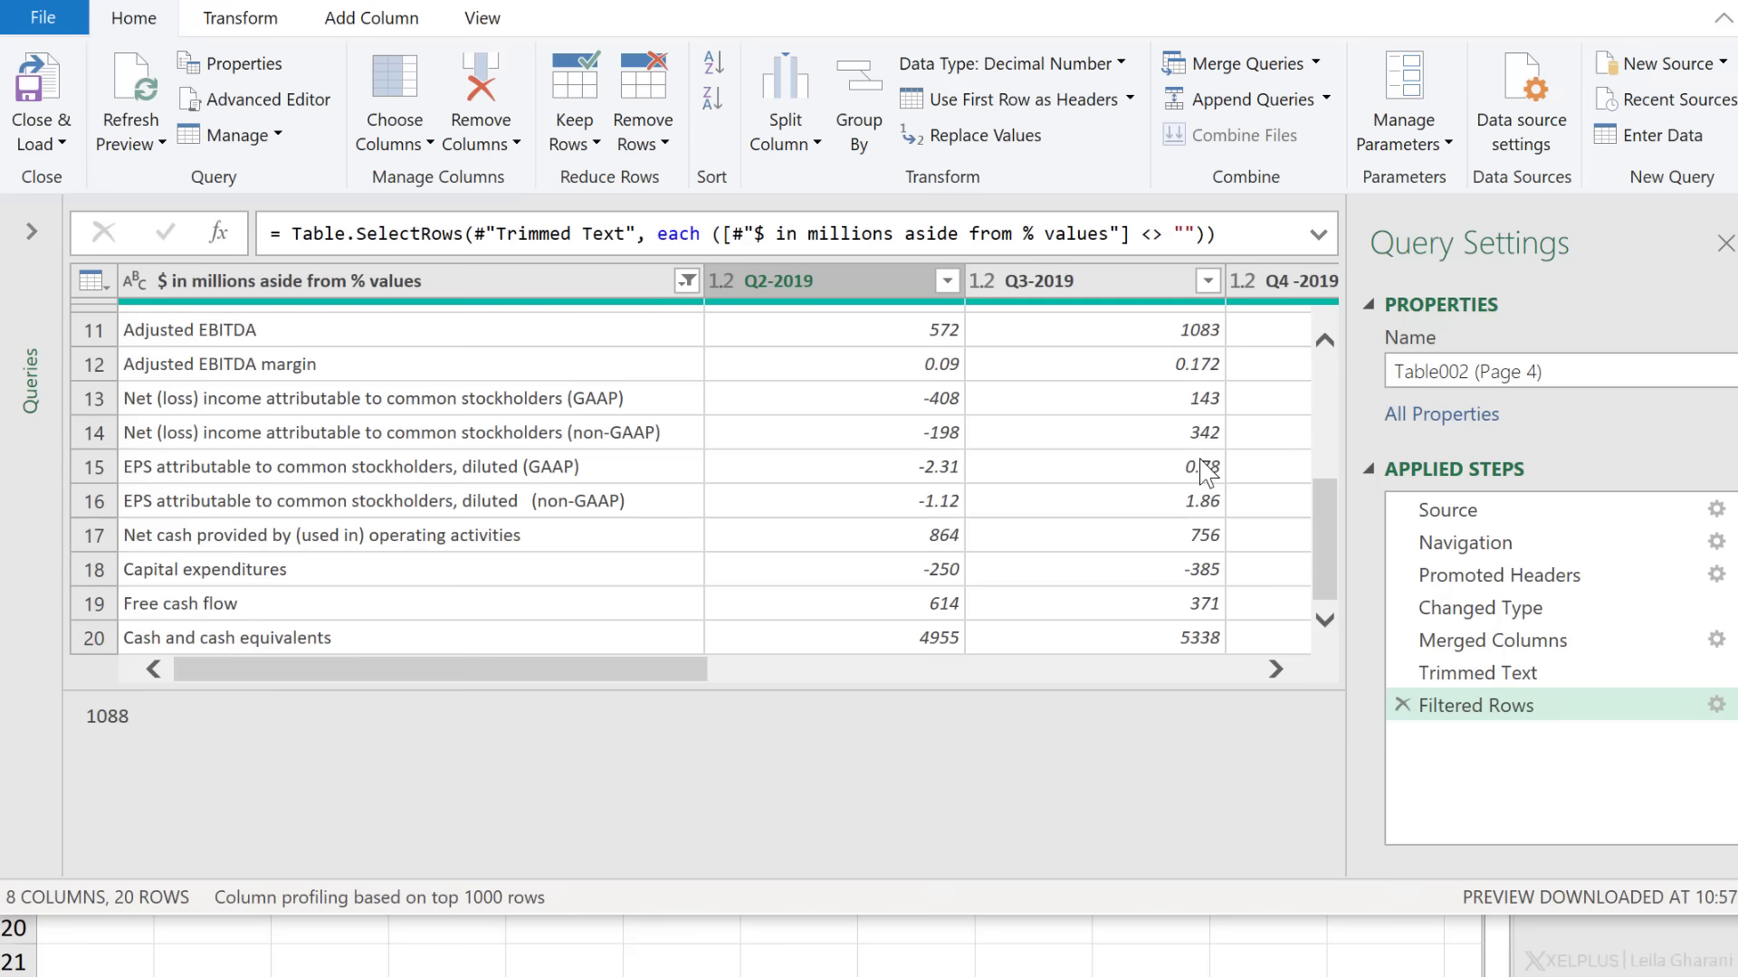
# Rename the query to Tesla
pyautogui.click(1443, 371)
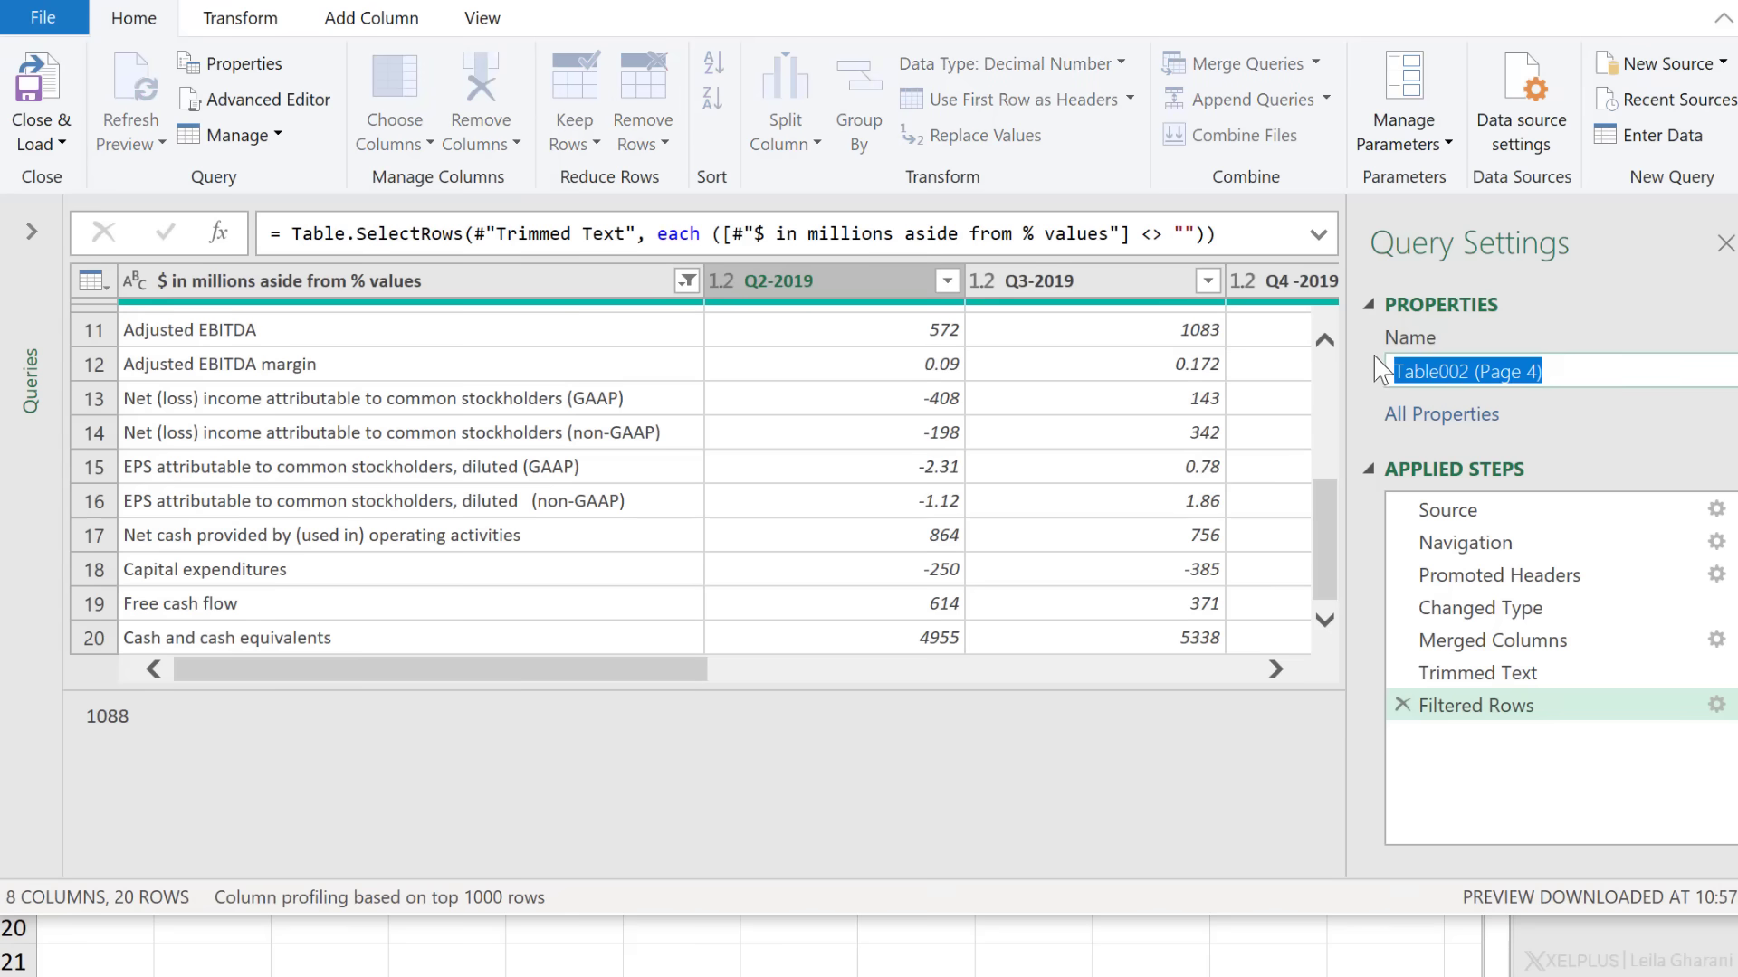
pyautogui.write('Tesla')
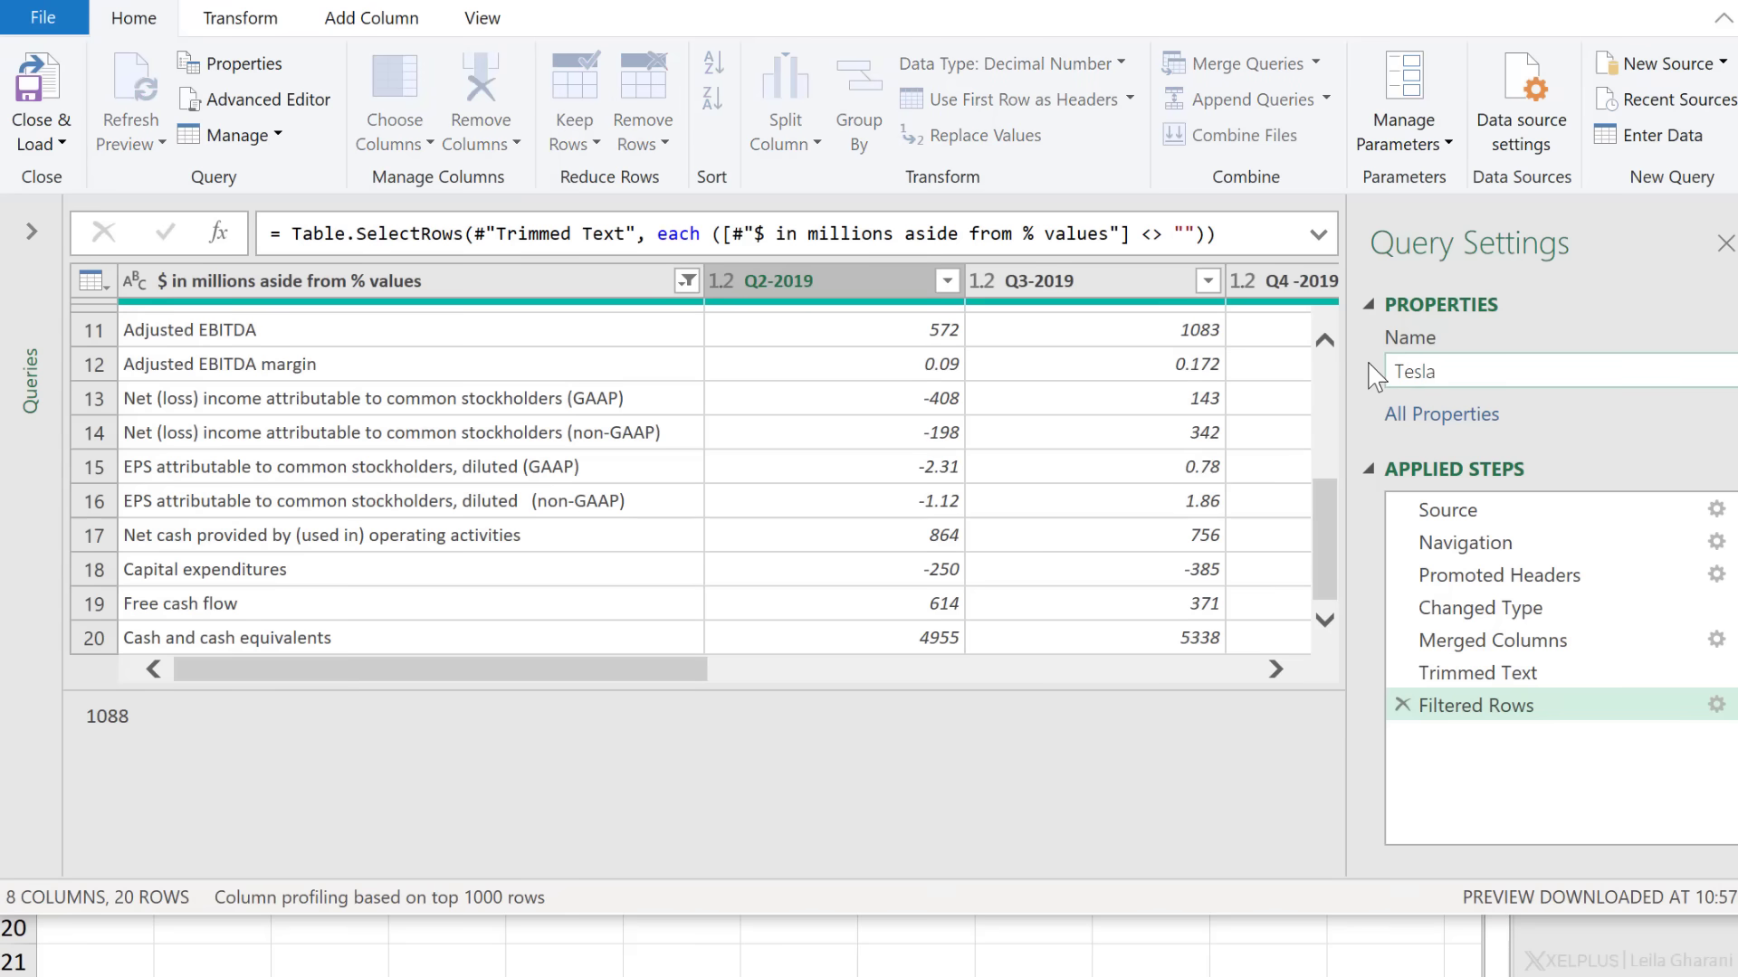
pyautogui.press('Return')
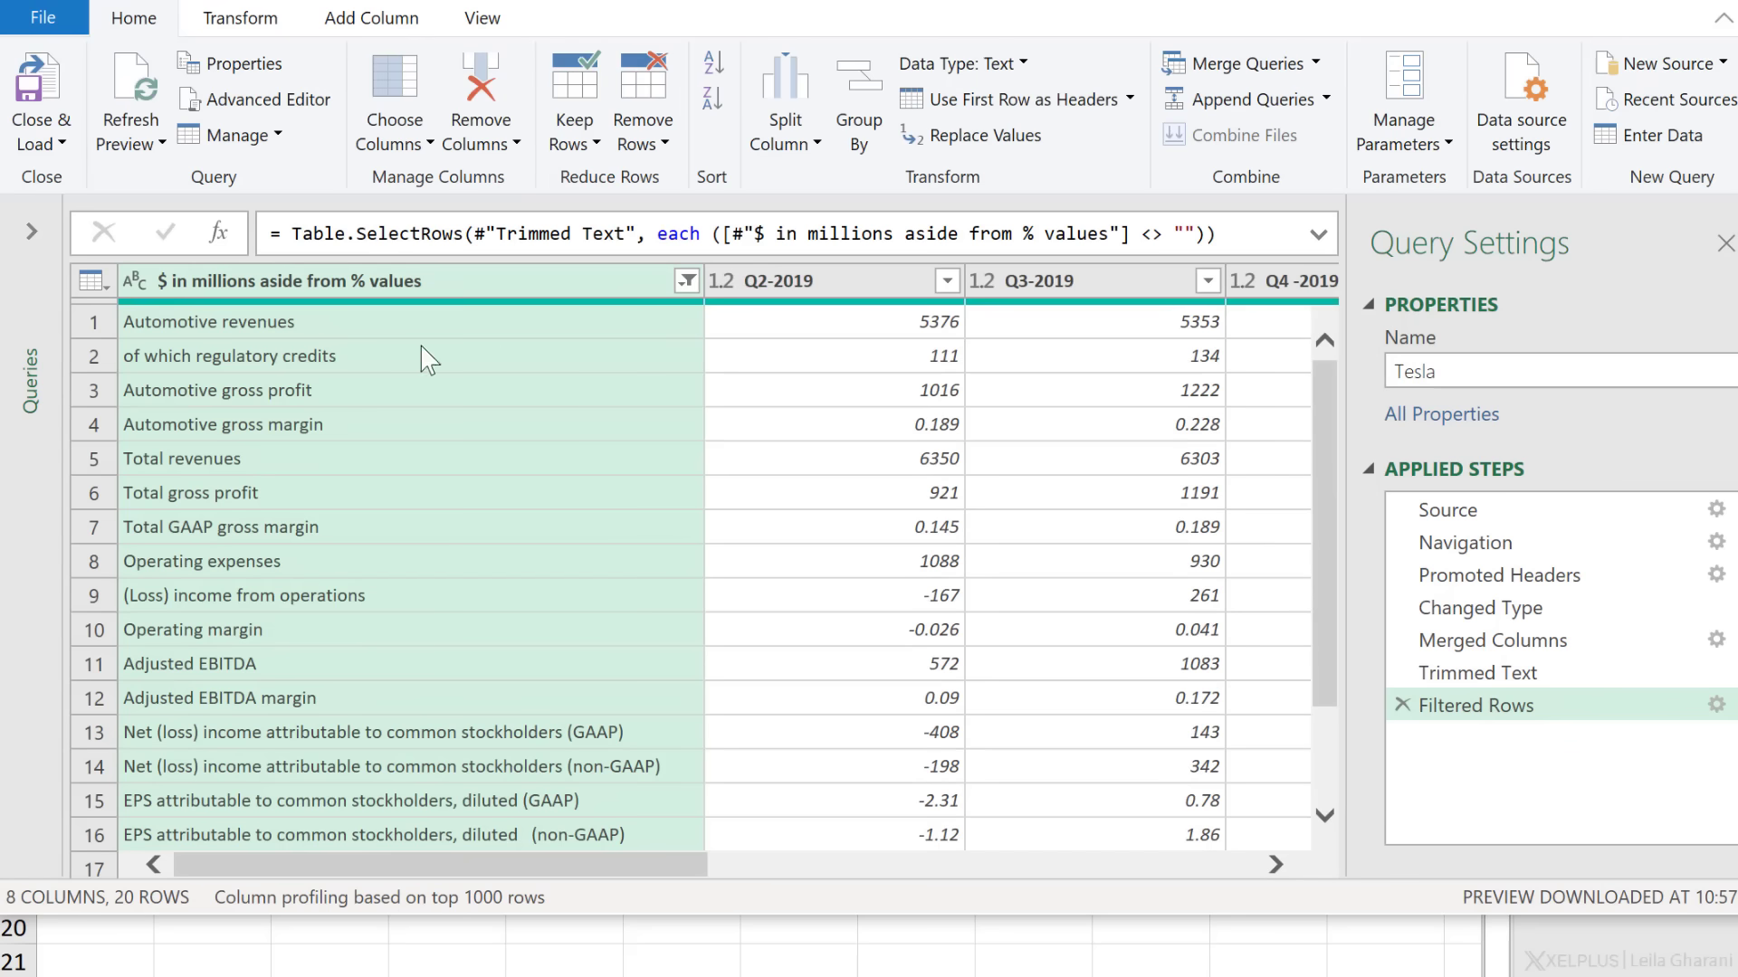
# Close & Load the Tesla query into a worksheet table and review the Automotive gross profit row
pyautogui.click(29, 104)
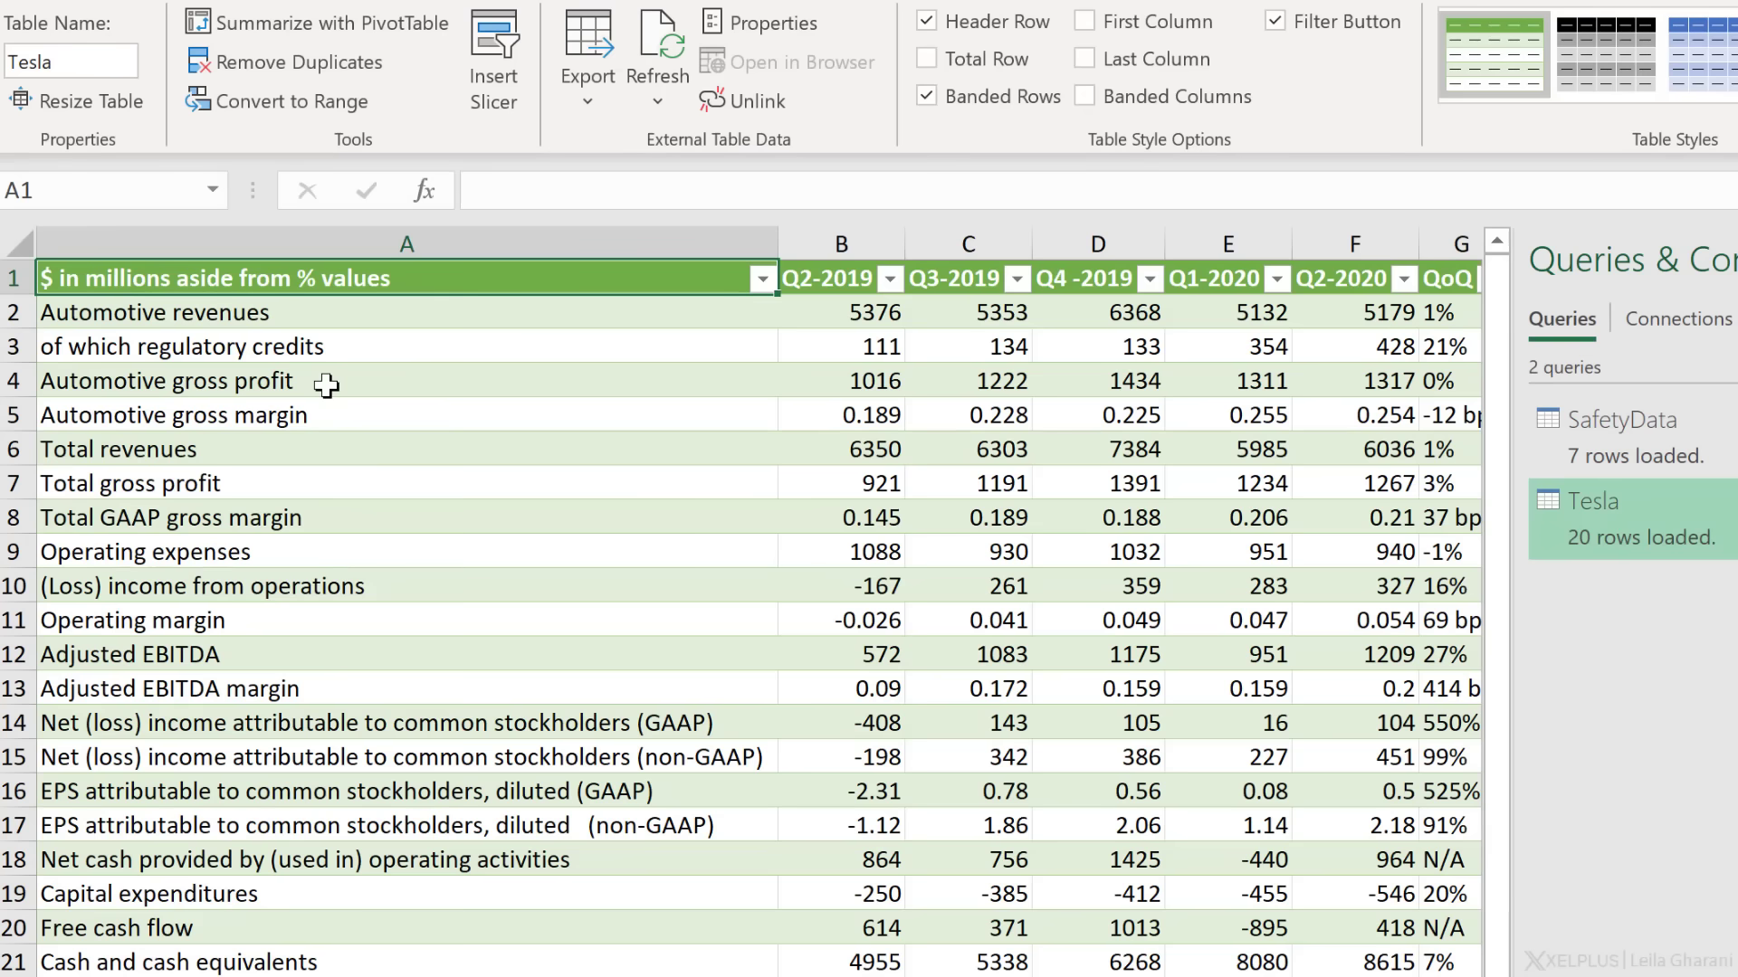
pyautogui.click(326, 386)
pyautogui.press('Right')
pyautogui.press('Left')
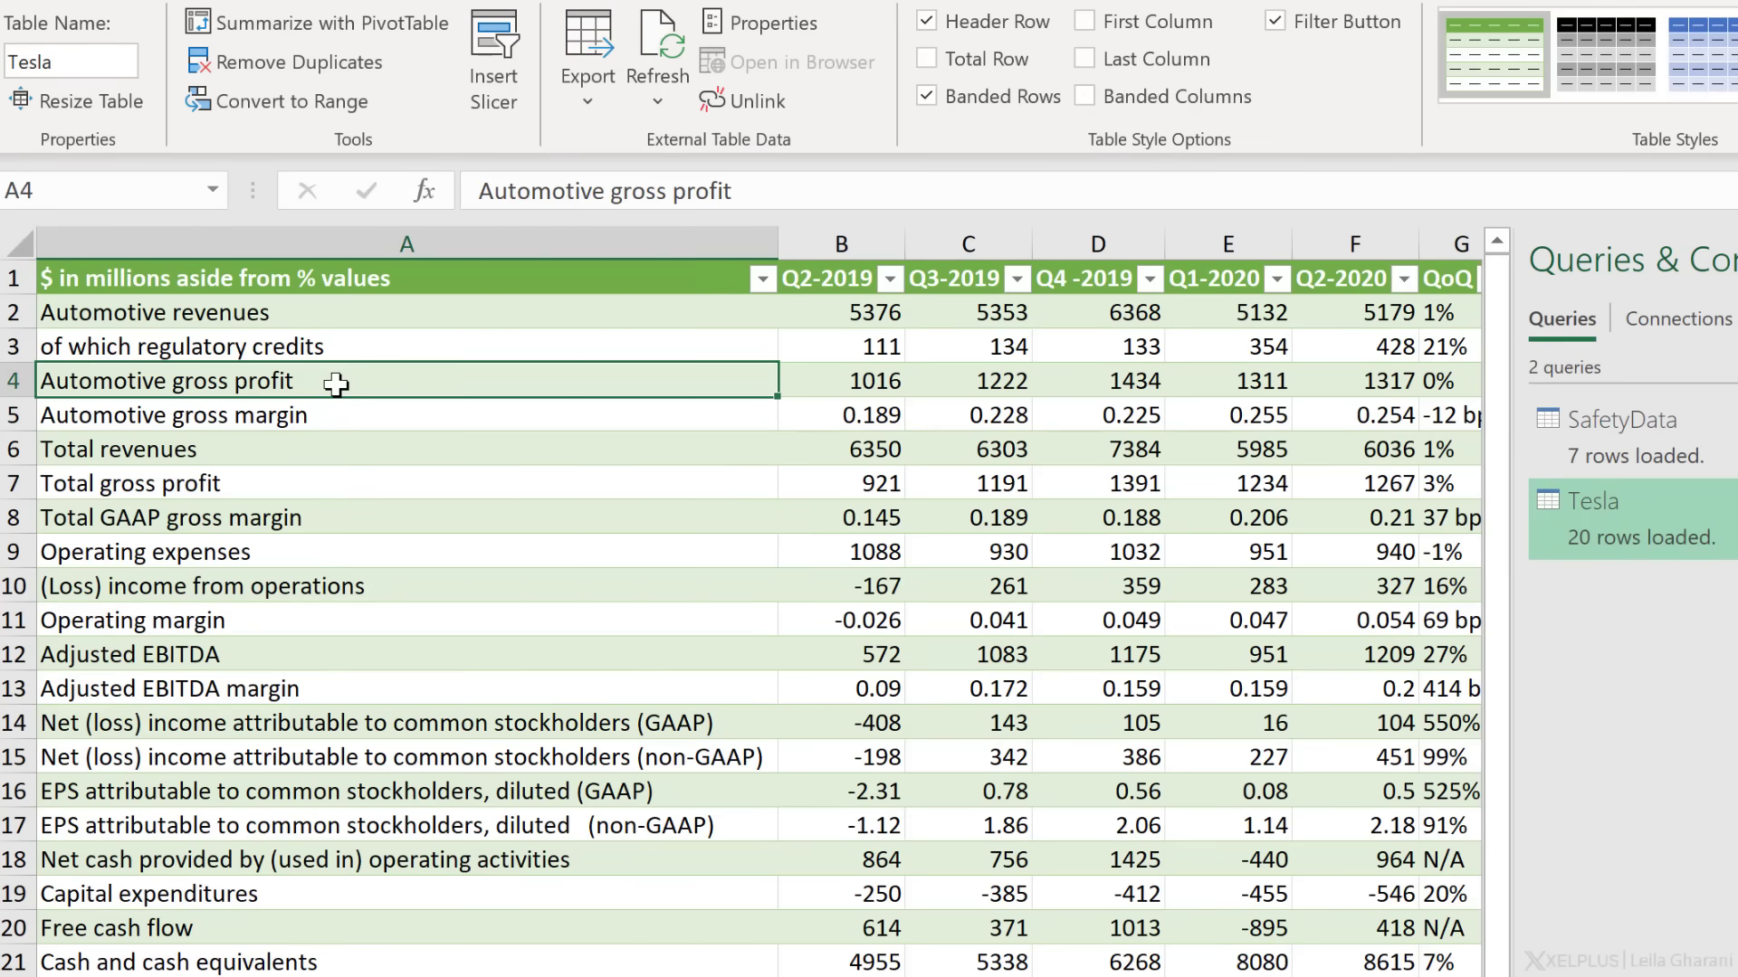
pyautogui.press('Right')
pyautogui.press('Right')
pyautogui.press('Right')
pyautogui.press('Right')
pyautogui.press('Right')
pyautogui.press('Right')
pyautogui.press('Right')
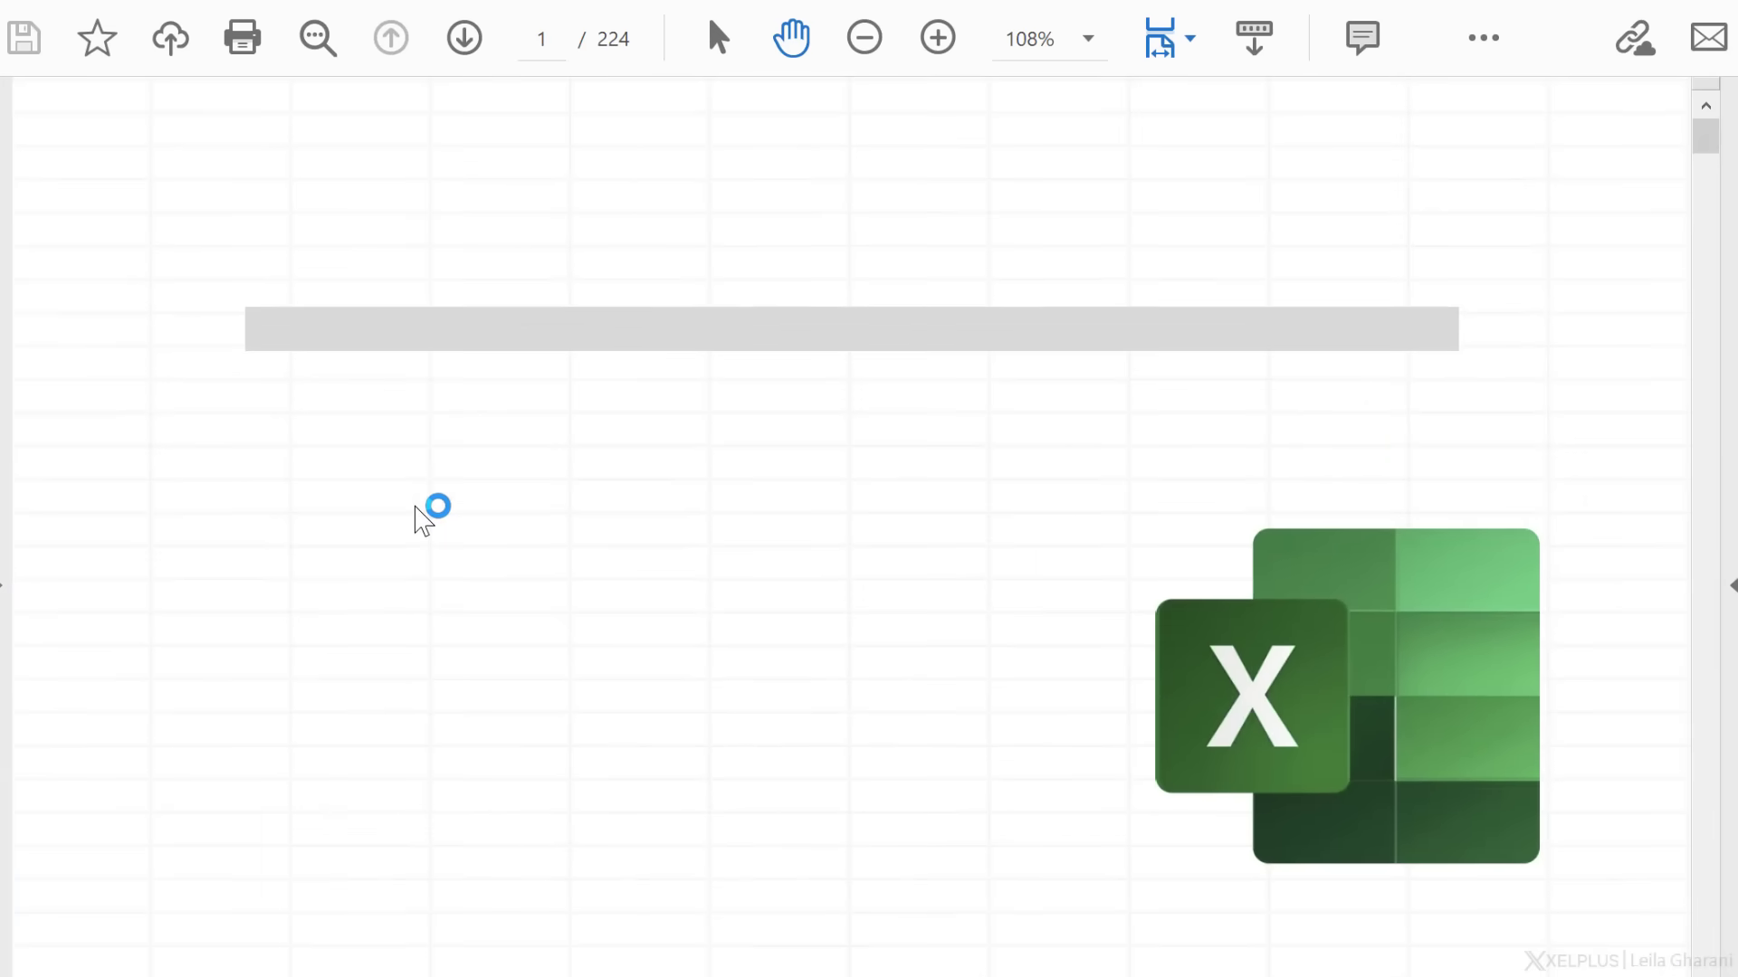
# Zoom out to 75% and page forward to page 5, the last table-of-contents page
pyautogui.click(865, 50)
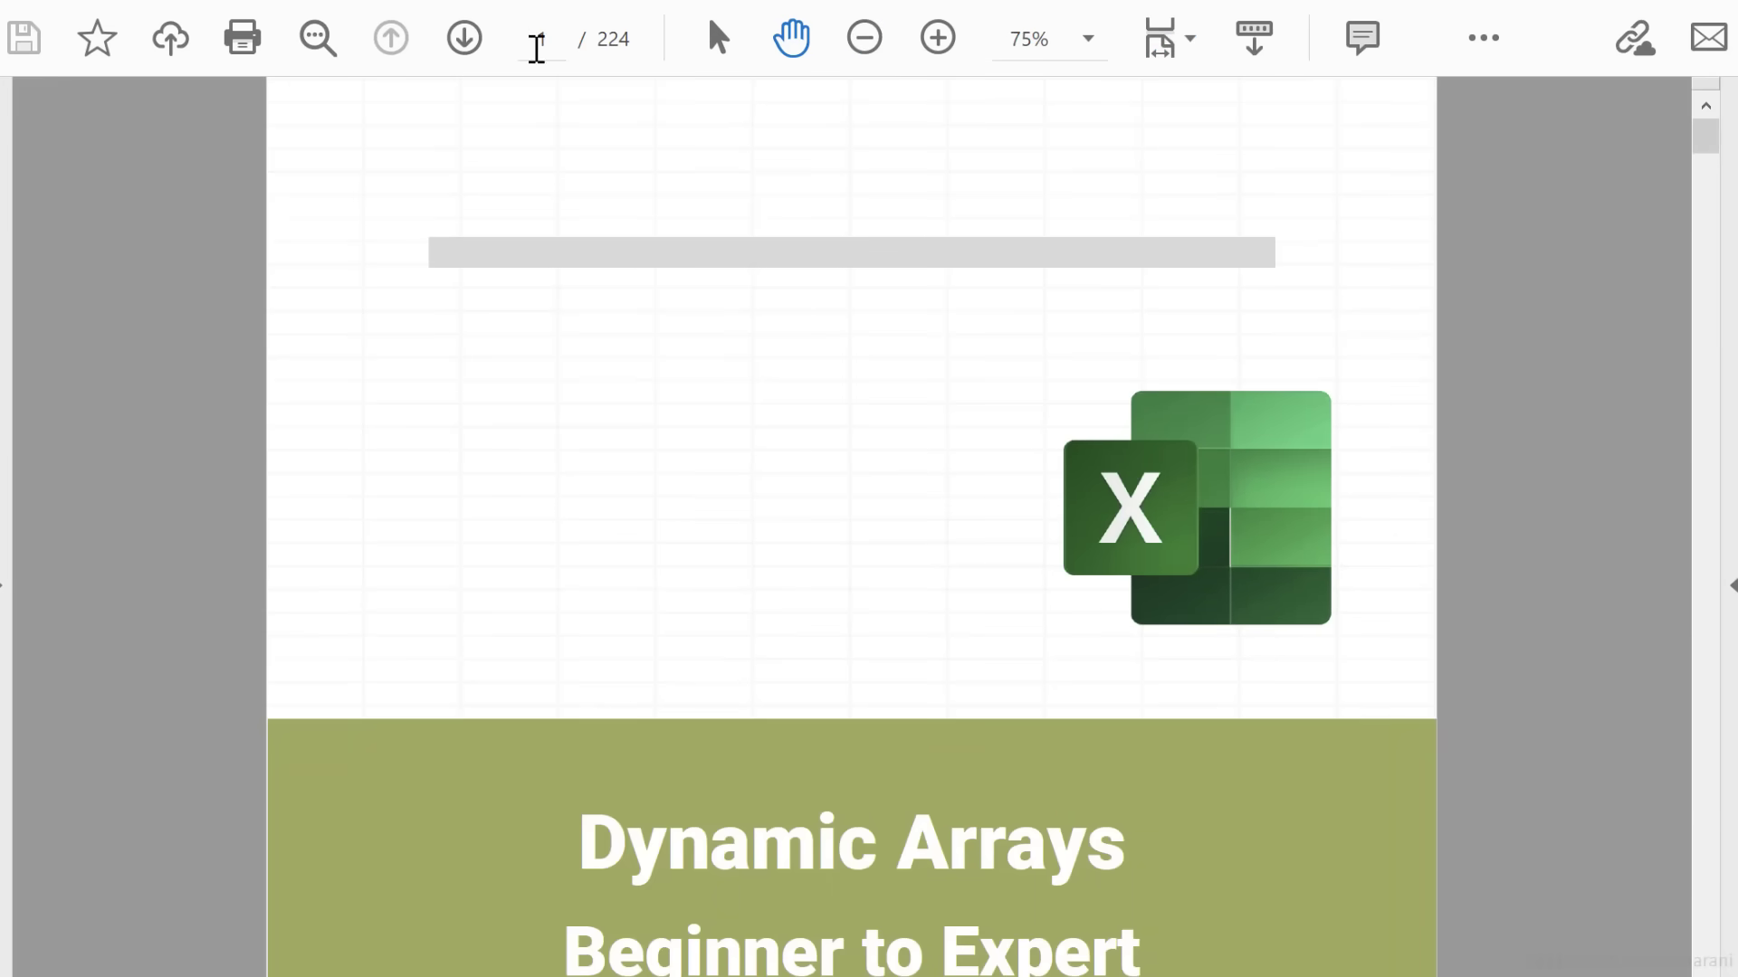
pyautogui.click(470, 44)
pyautogui.click(471, 43)
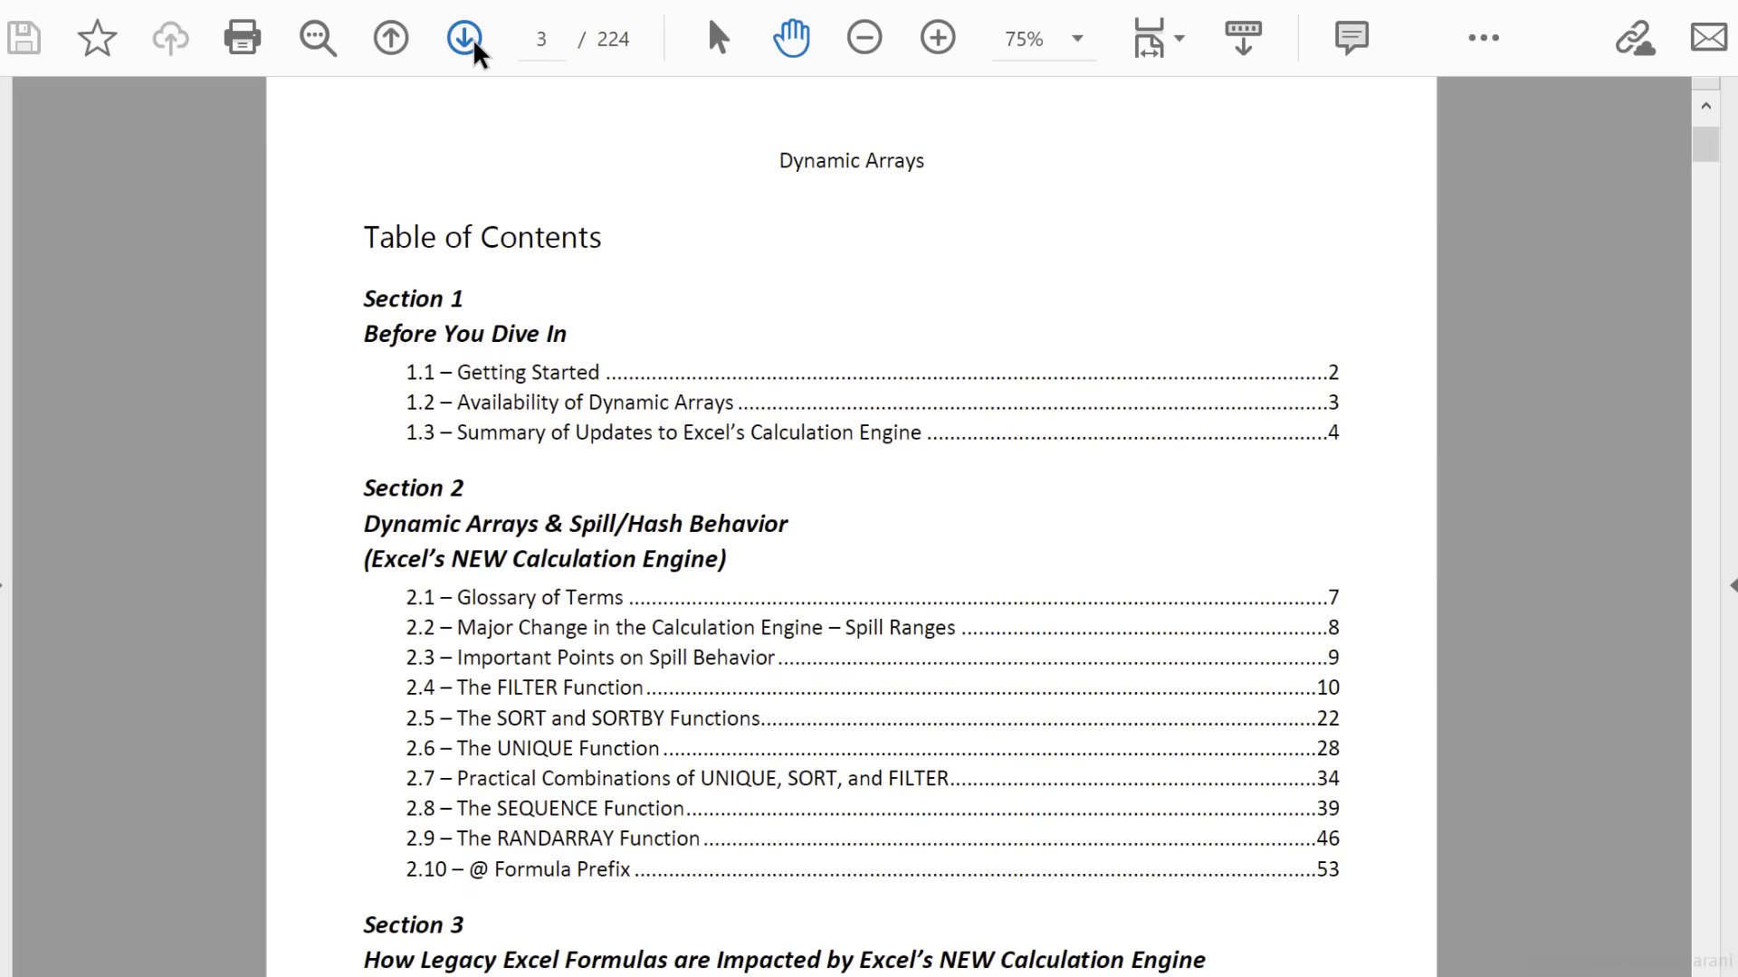
pyautogui.click(470, 44)
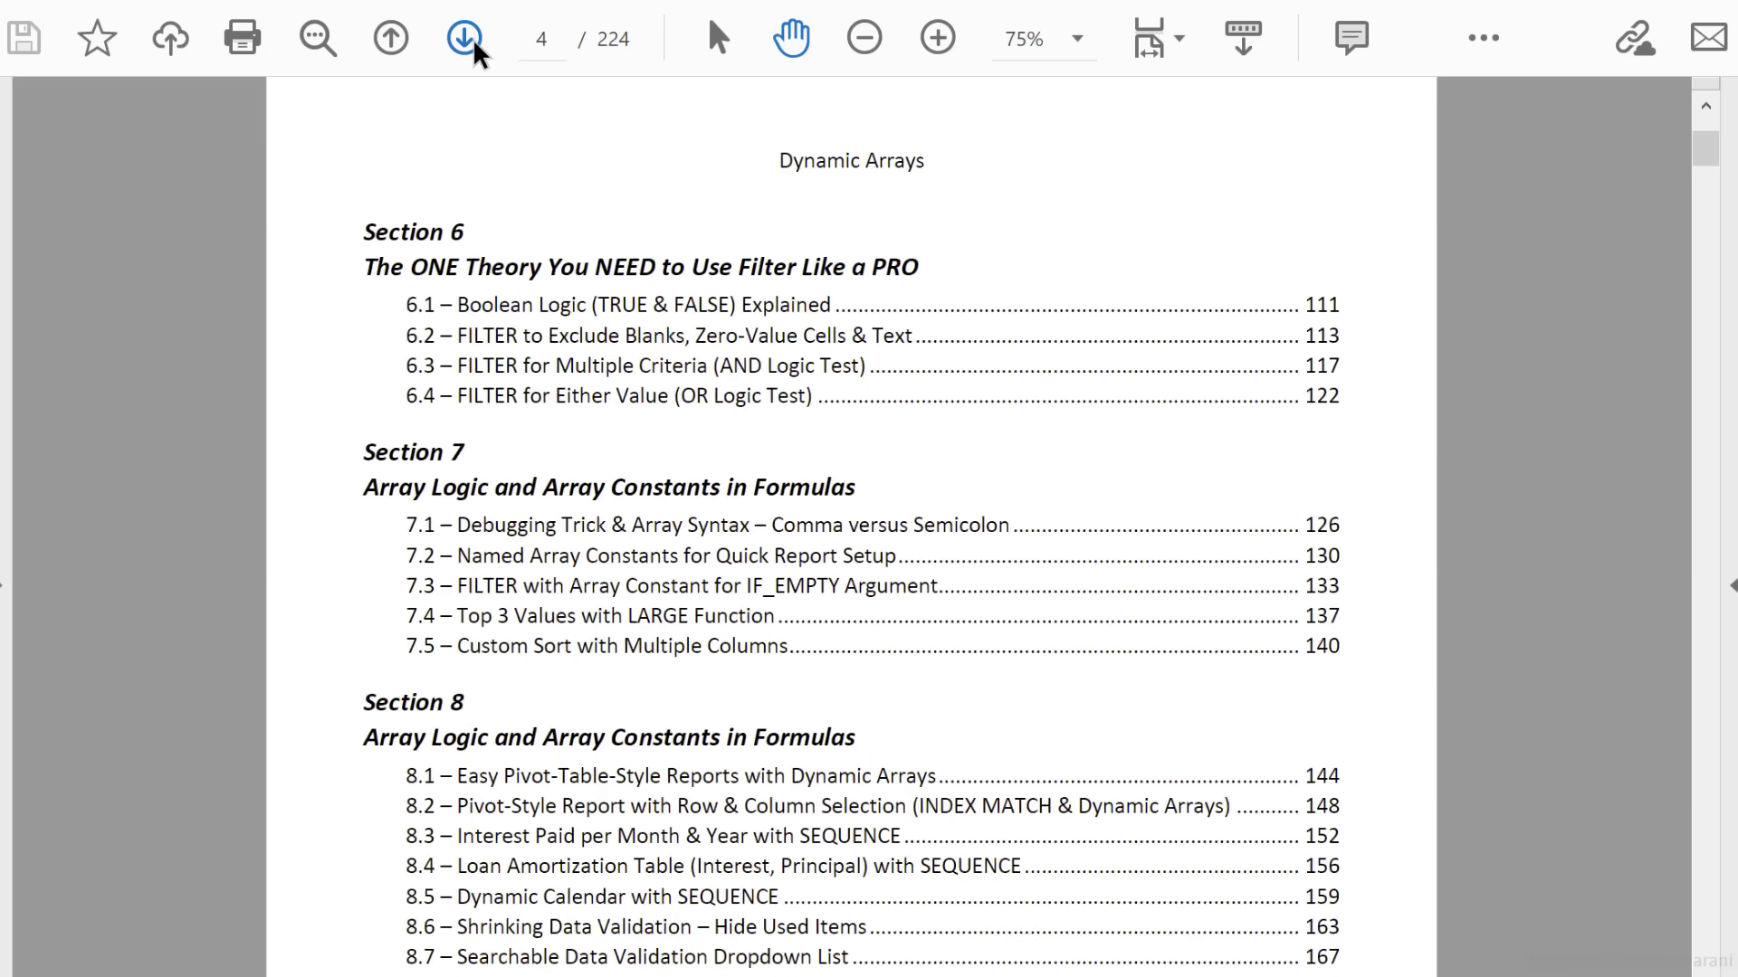
pyautogui.click(471, 43)
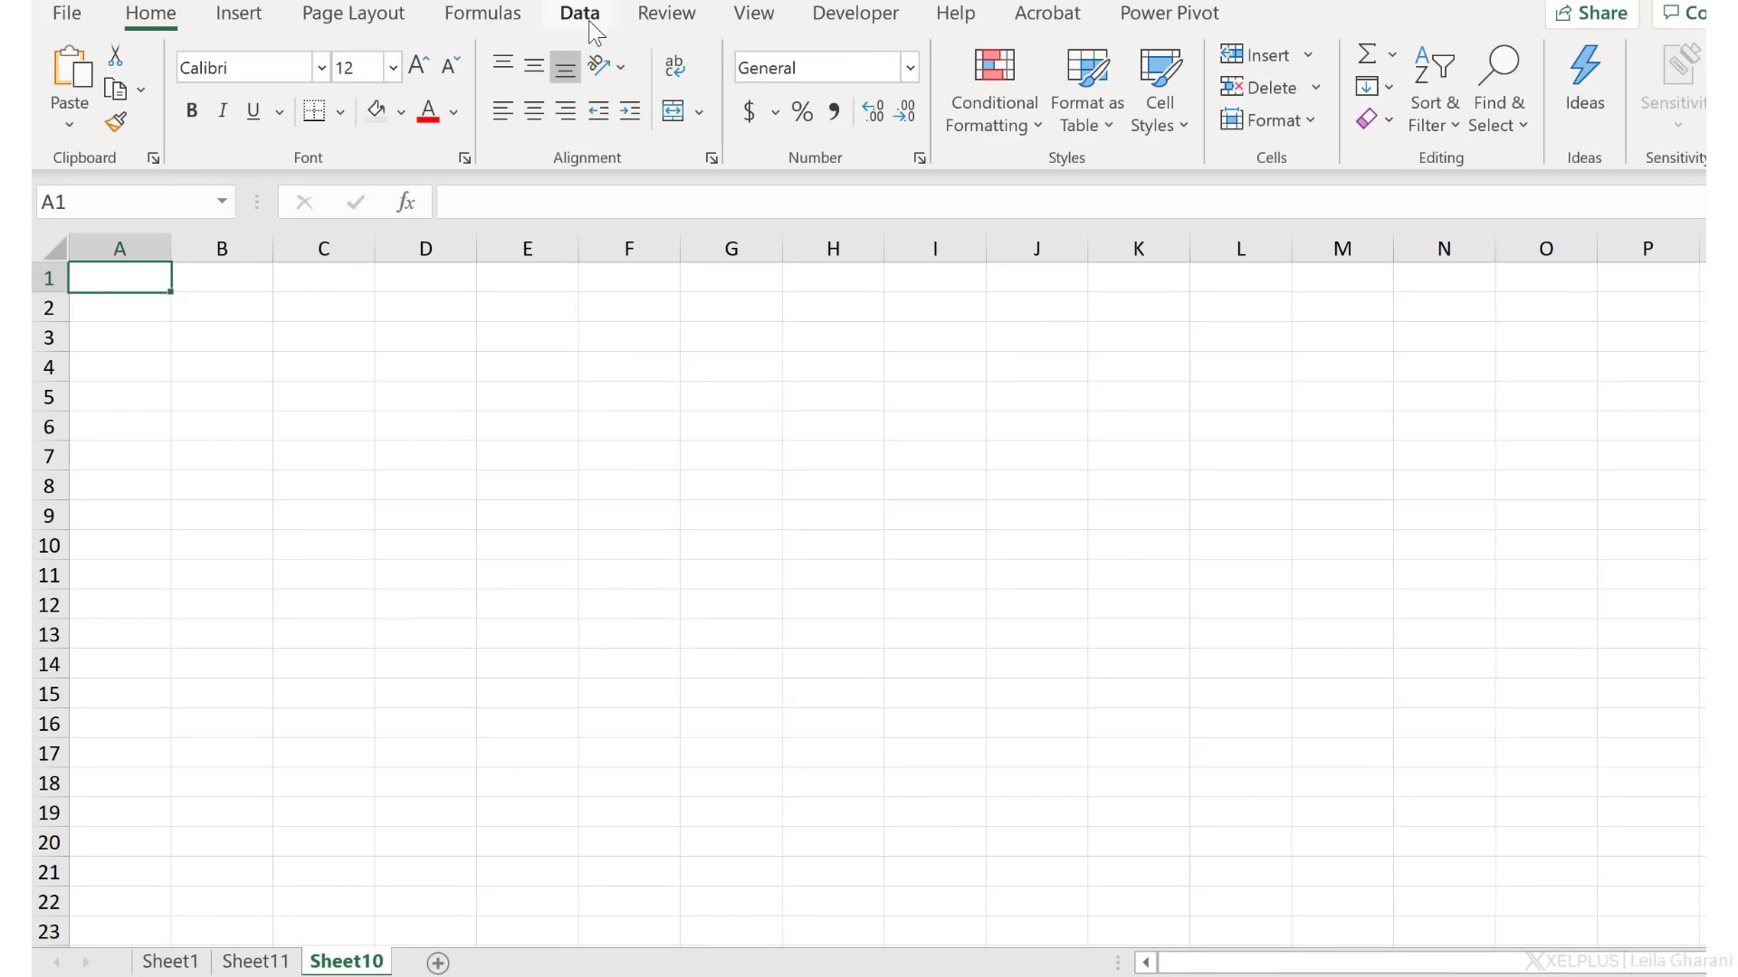
# Import Excel Dynamic Arrays Manual.pdf through Get Data > From File > From PDF
pyautogui.click(584, 16)
pyautogui.click(89, 121)
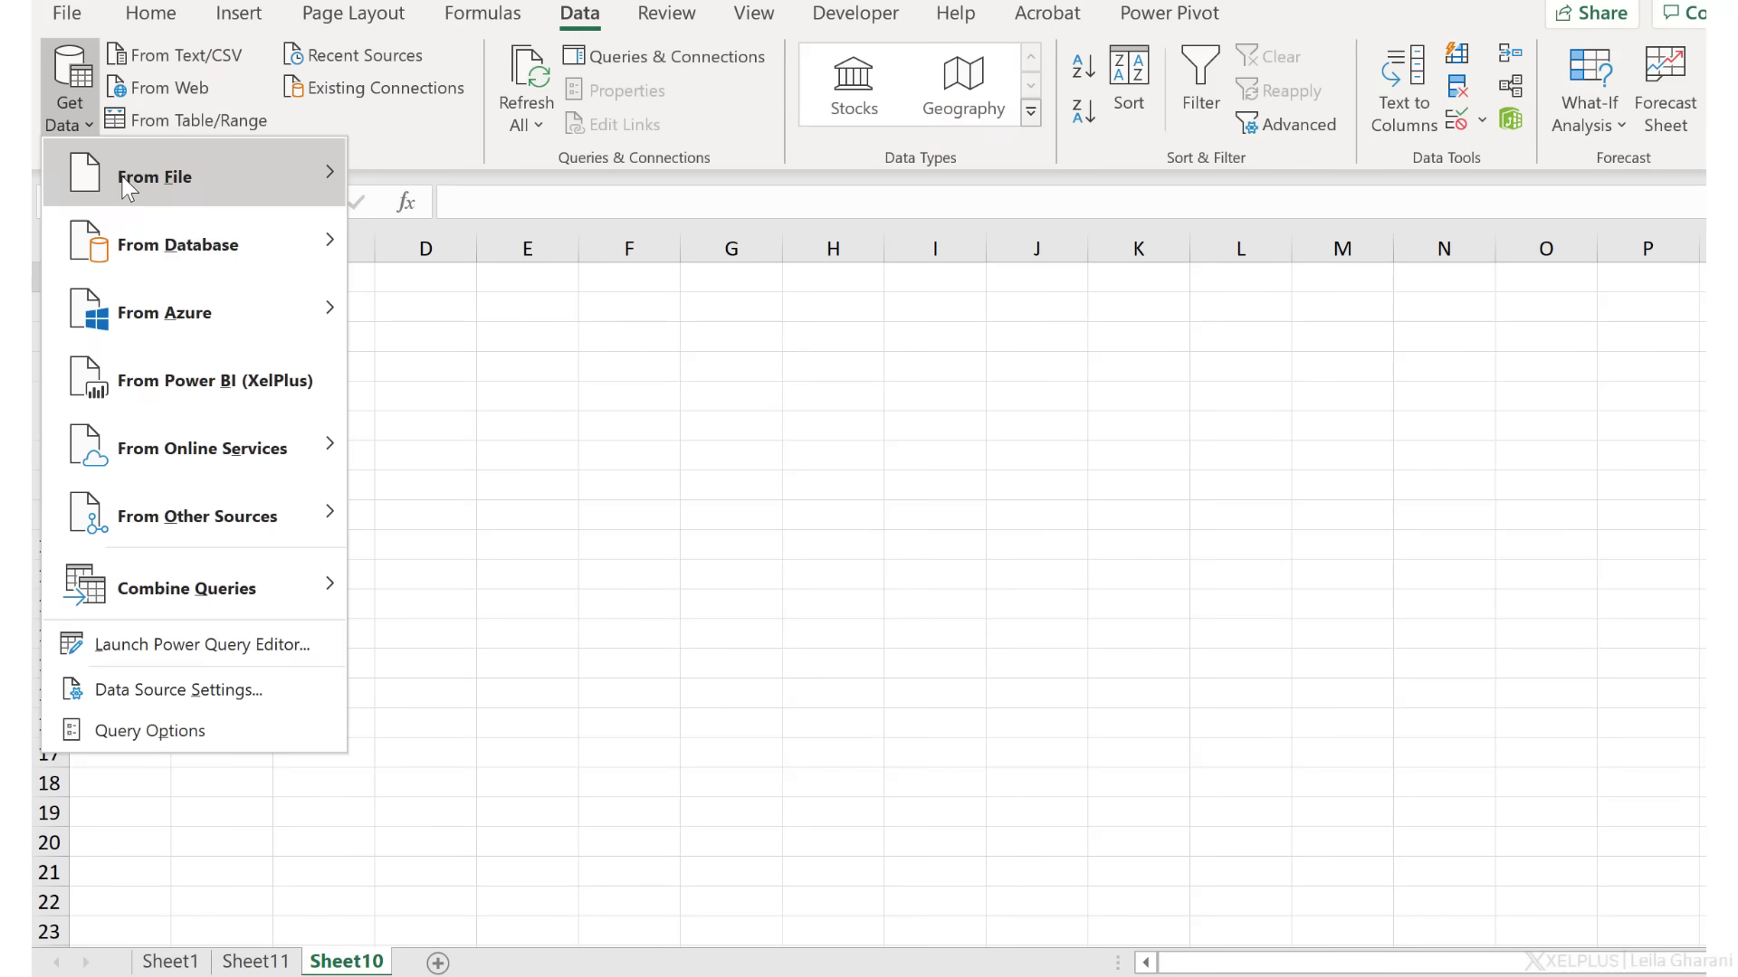
pyautogui.moveTo(155, 178)
pyautogui.click(535, 467)
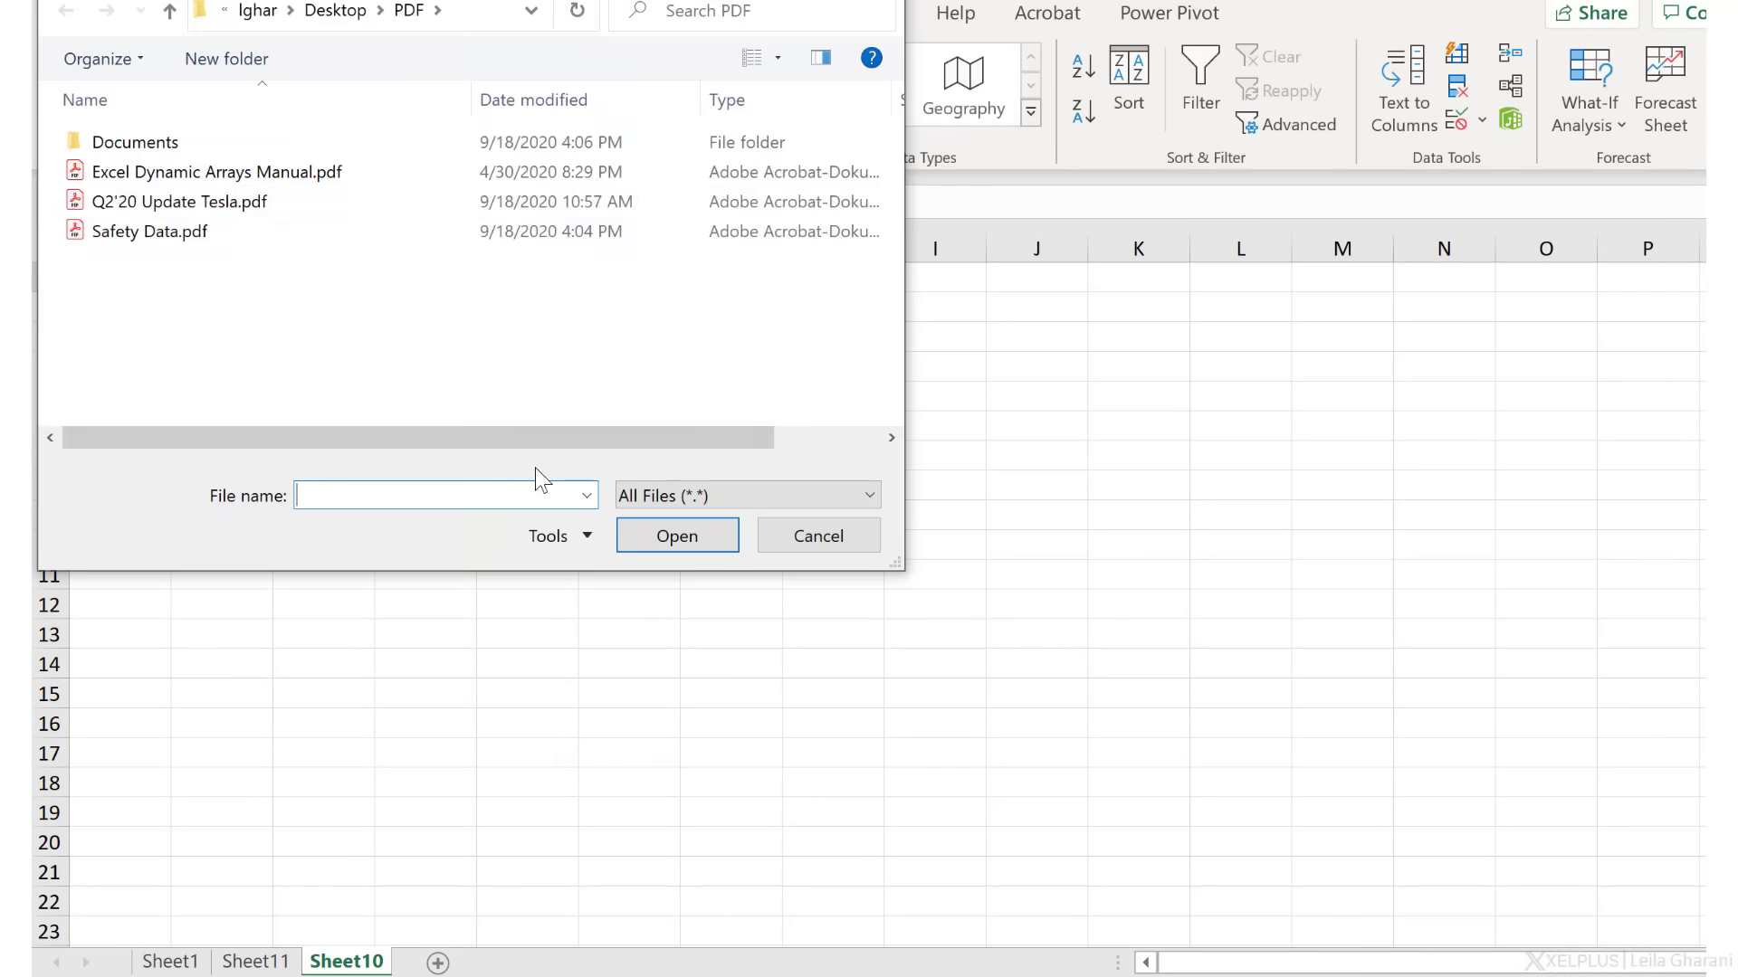
pyautogui.click(219, 172)
pyautogui.click(663, 541)
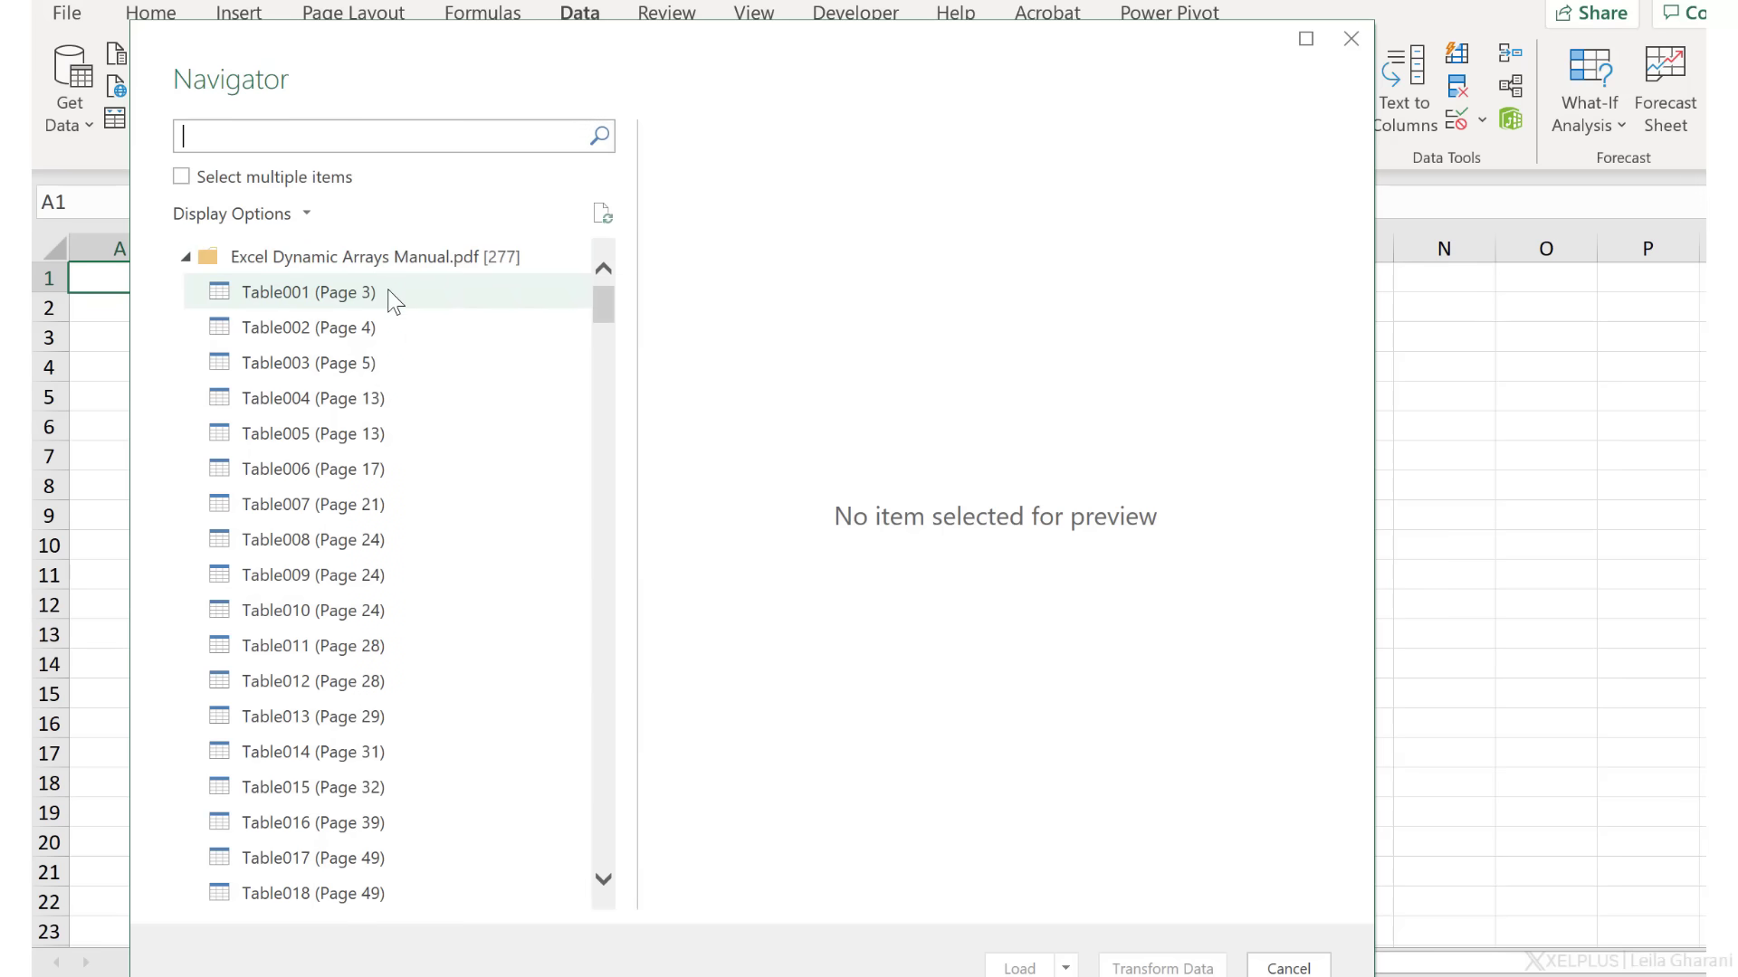
pyautogui.moveTo(608, 303); pyautogui.dragTo(577, 279)
pyautogui.click(352, 306)
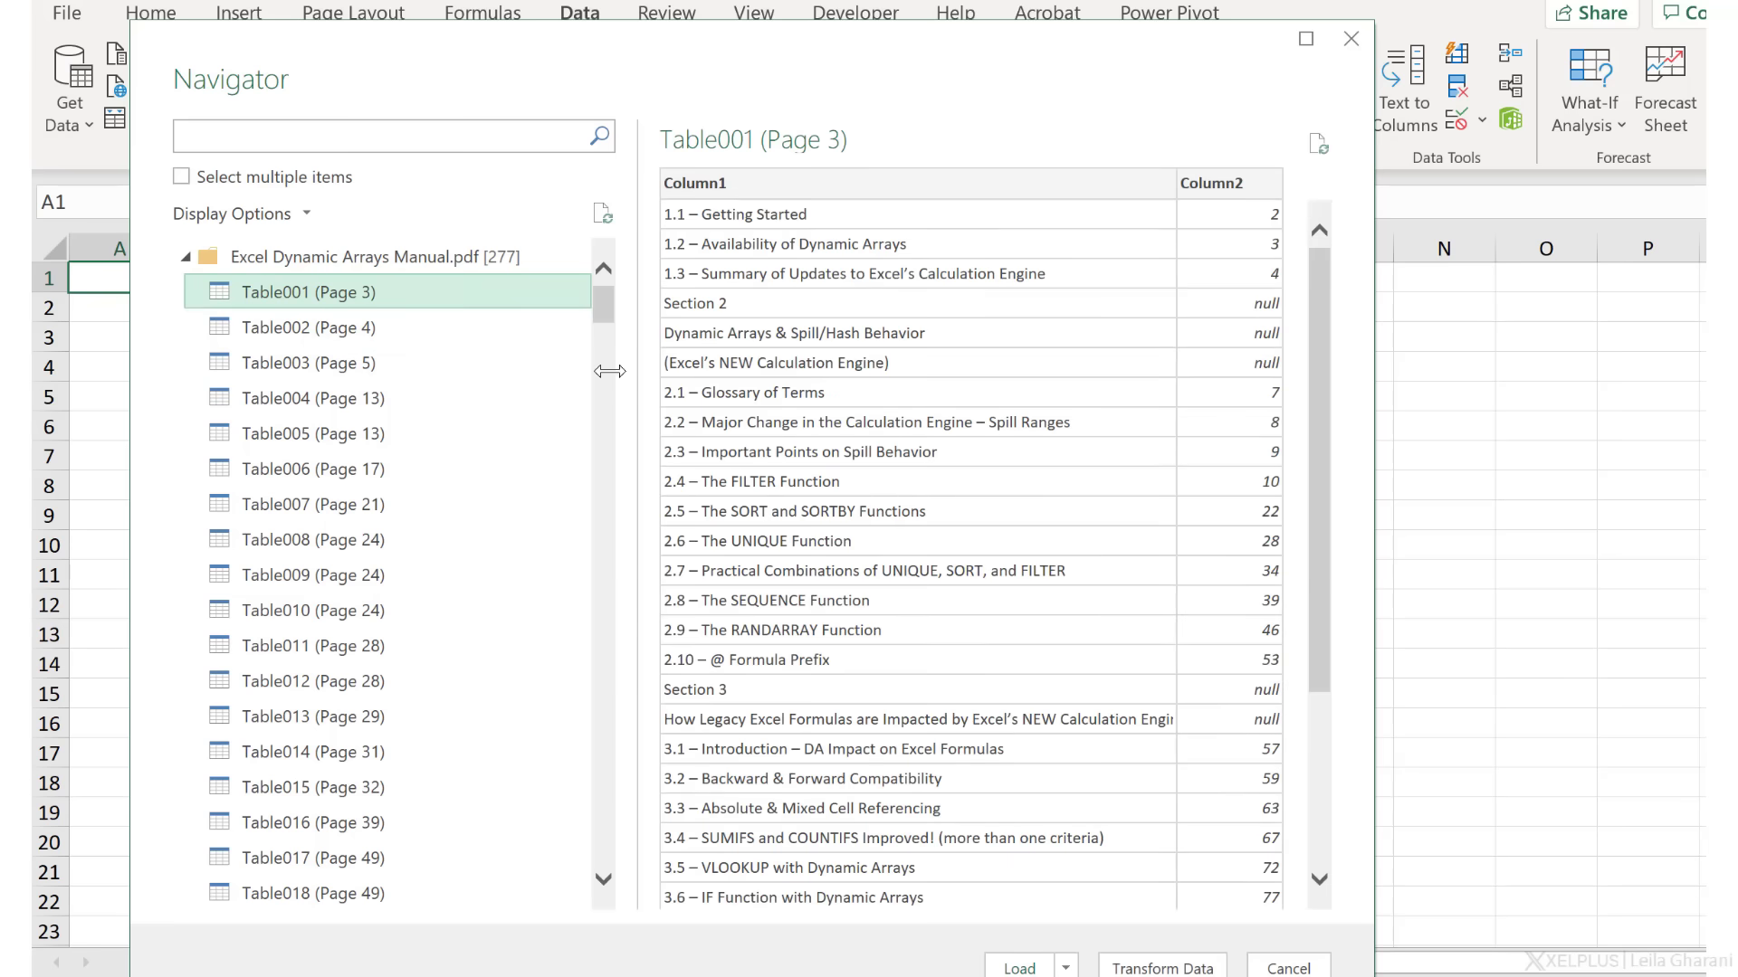
pyautogui.click(369, 325)
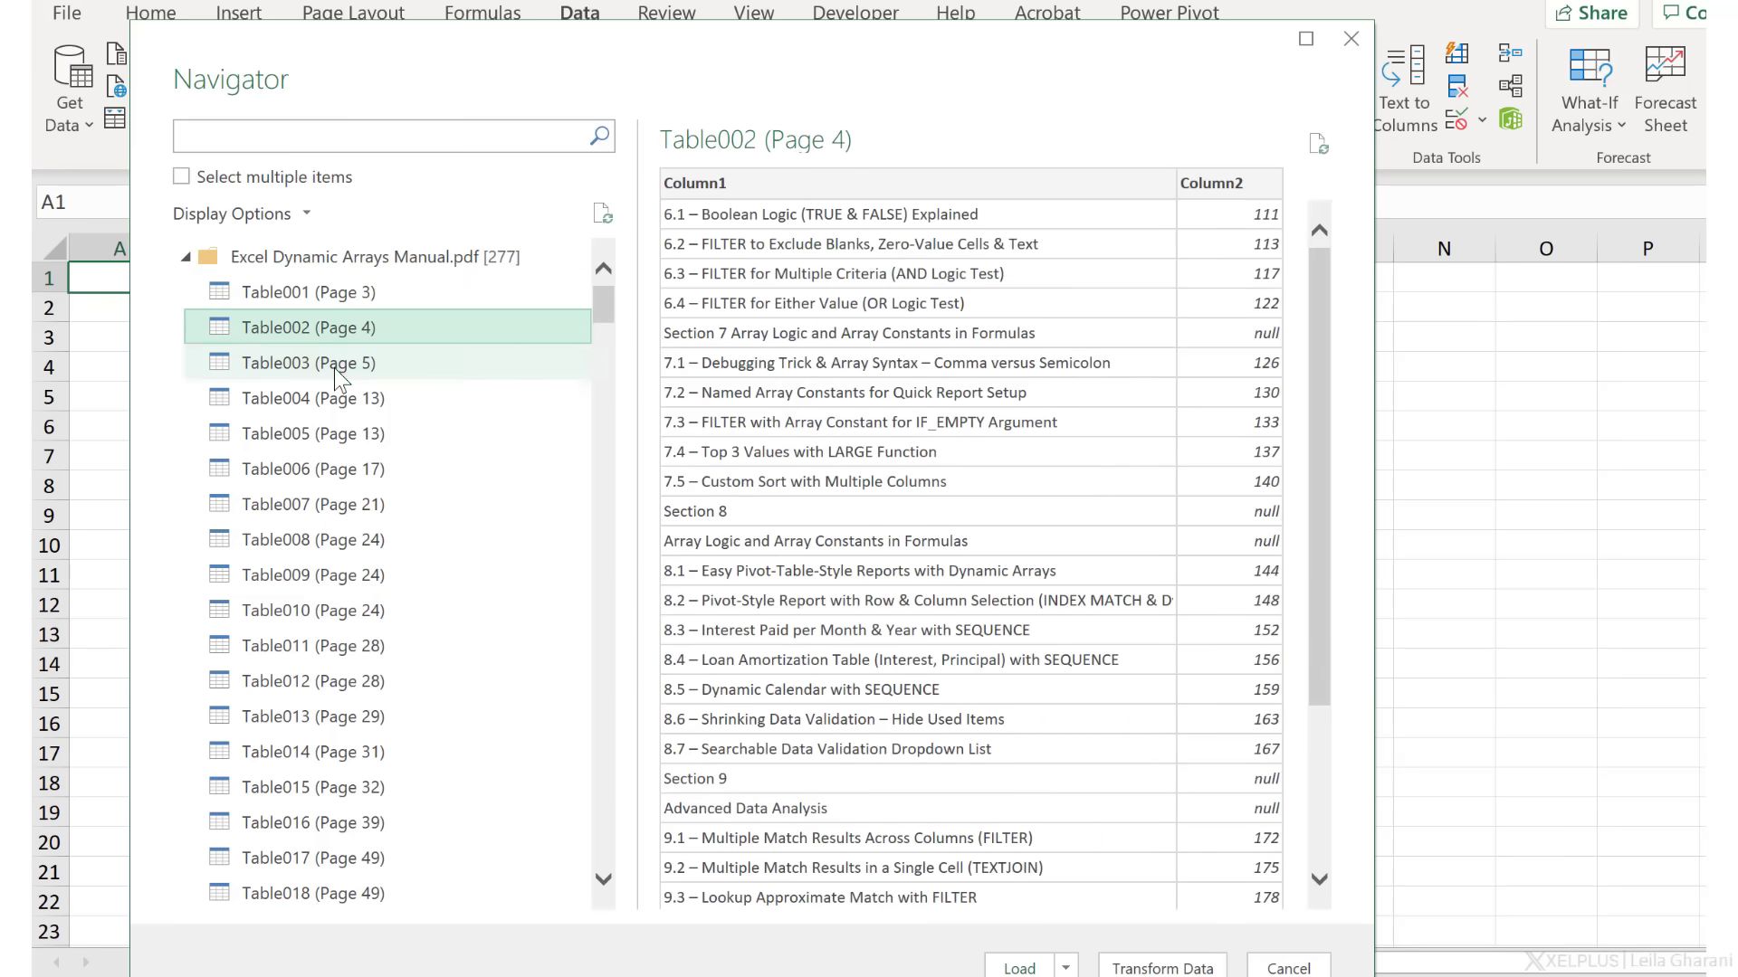
pyautogui.click(356, 362)
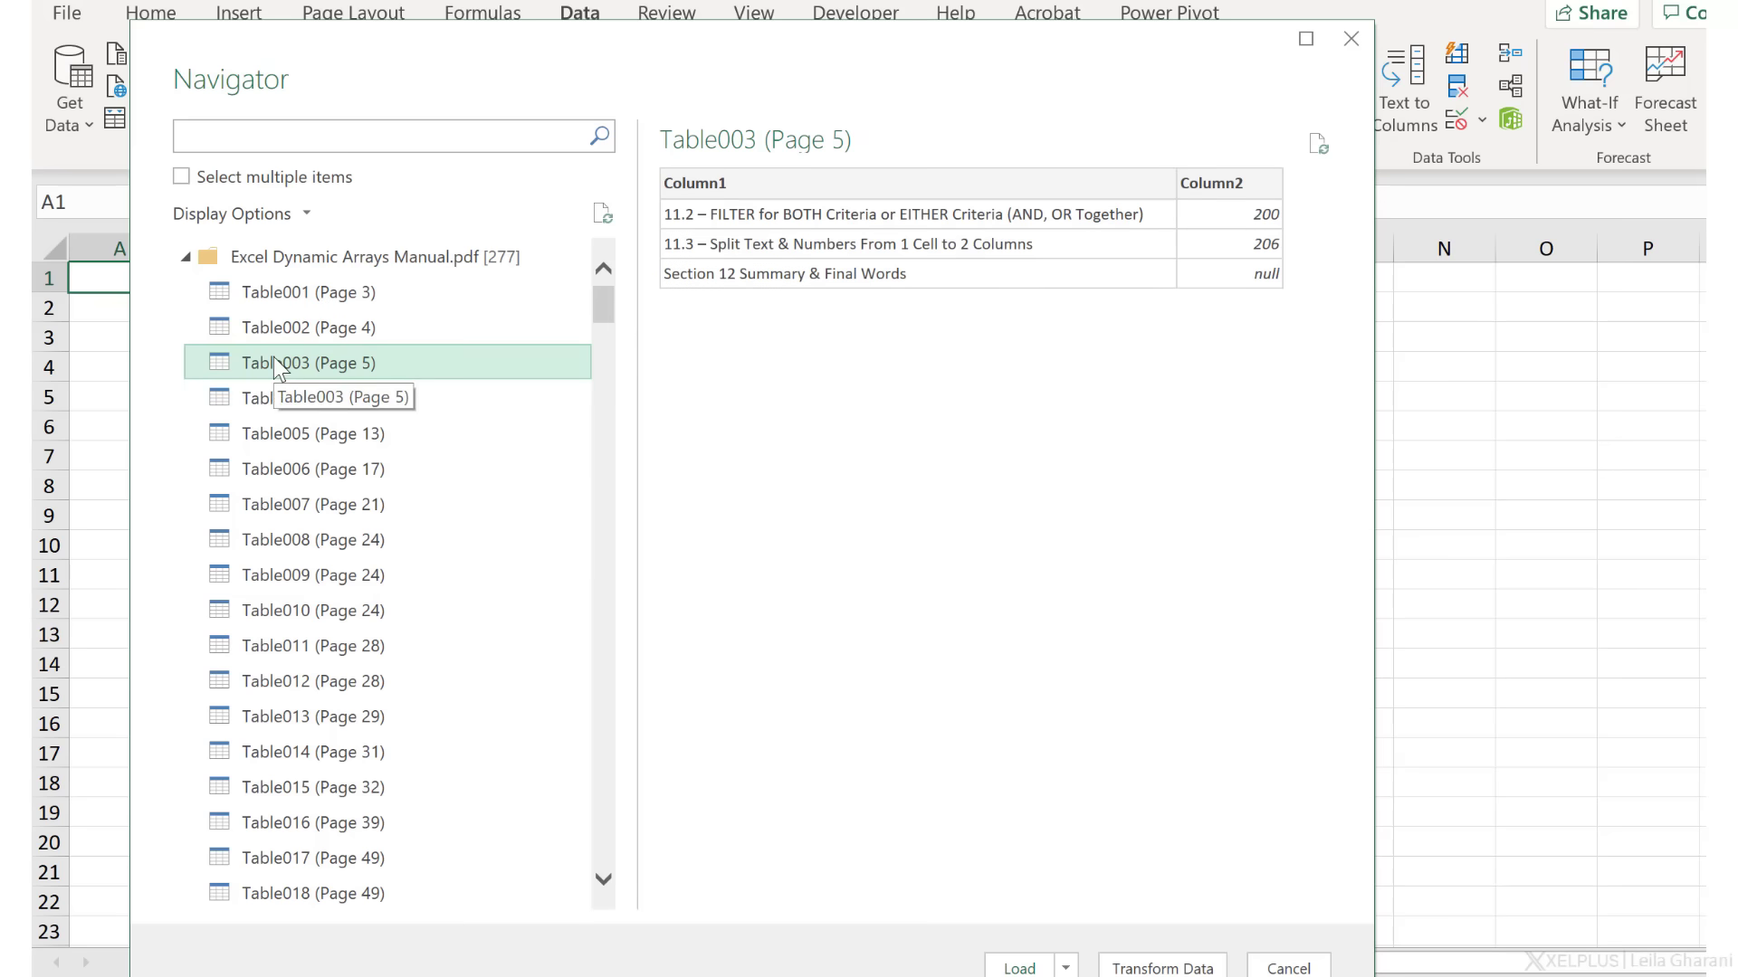
pyautogui.click(197, 178)
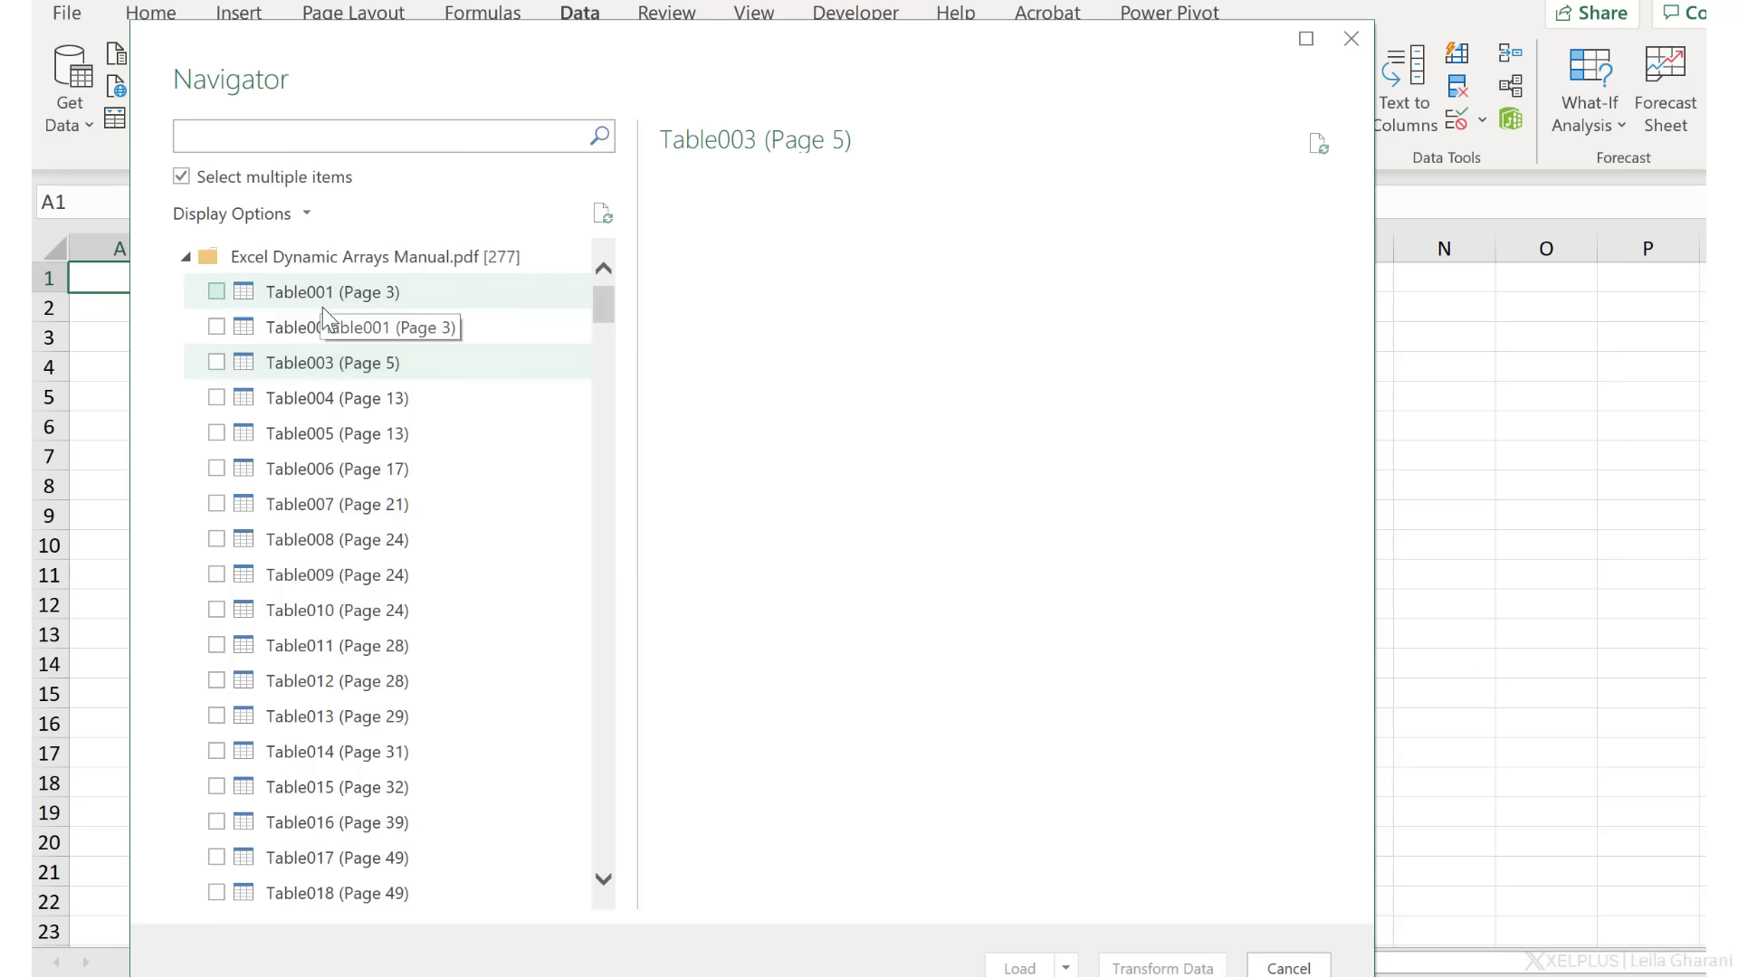
pyautogui.click(182, 178)
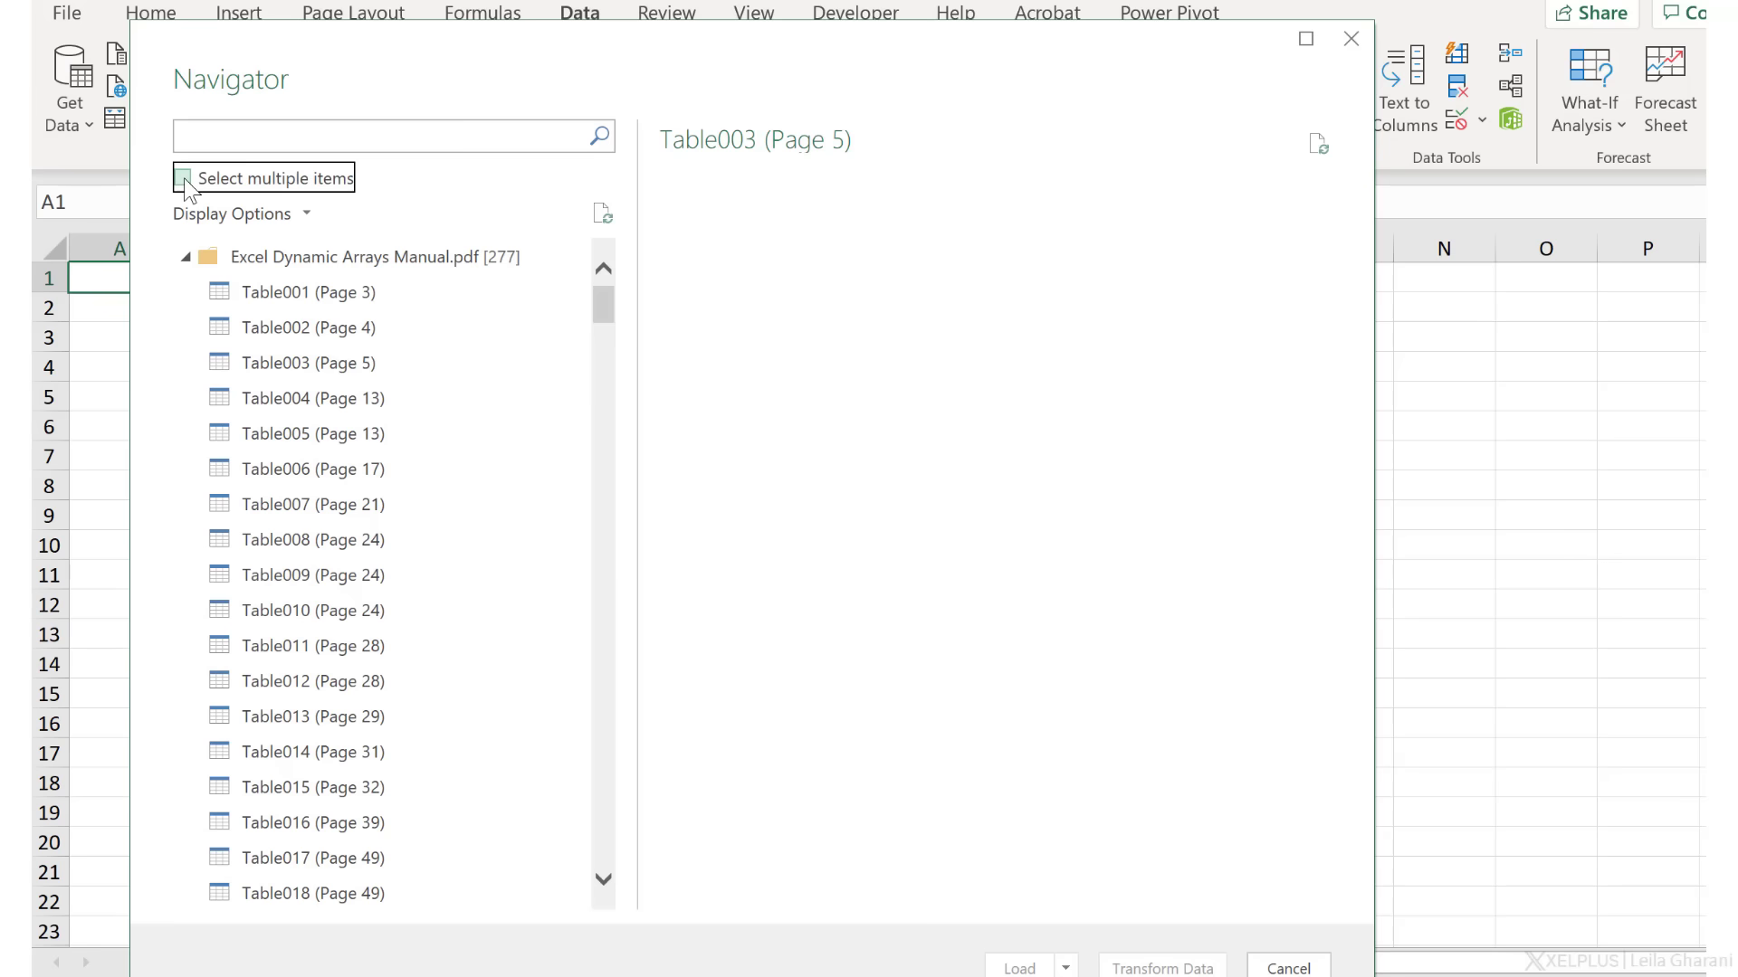
# Load the whole Excel Dynamic Arrays Manual.pdf entry into Power Query
pyautogui.click(317, 262)
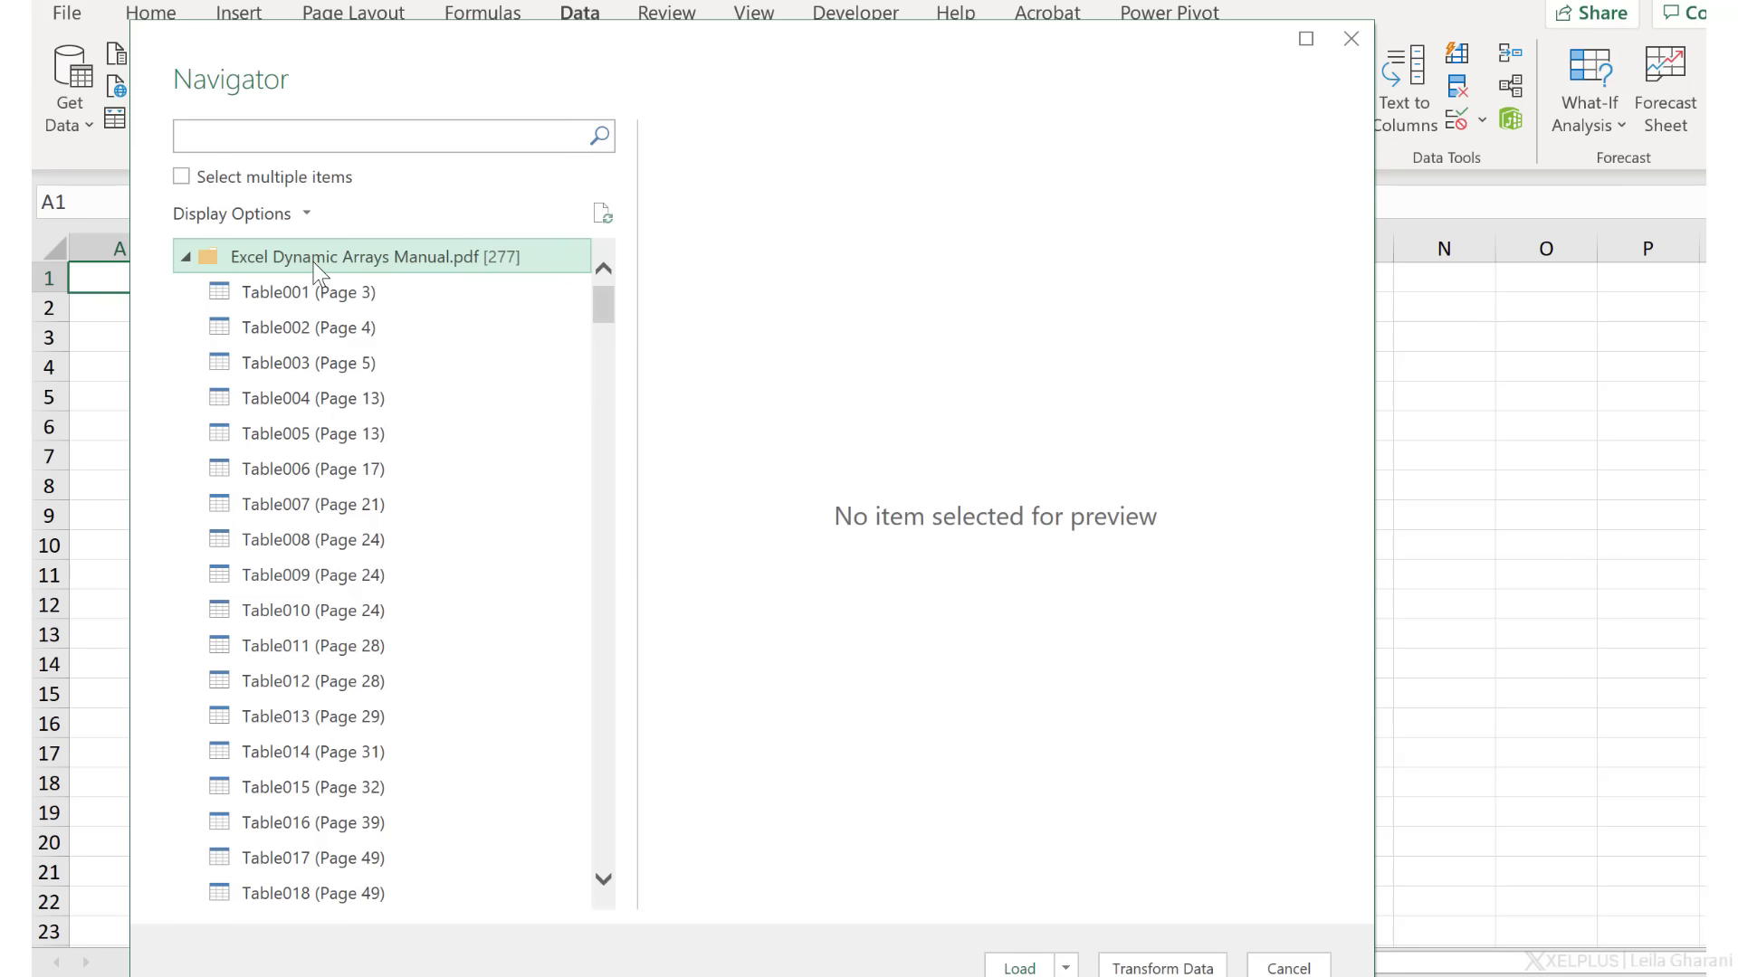
pyautogui.rightClick(318, 270)
pyautogui.click(360, 301)
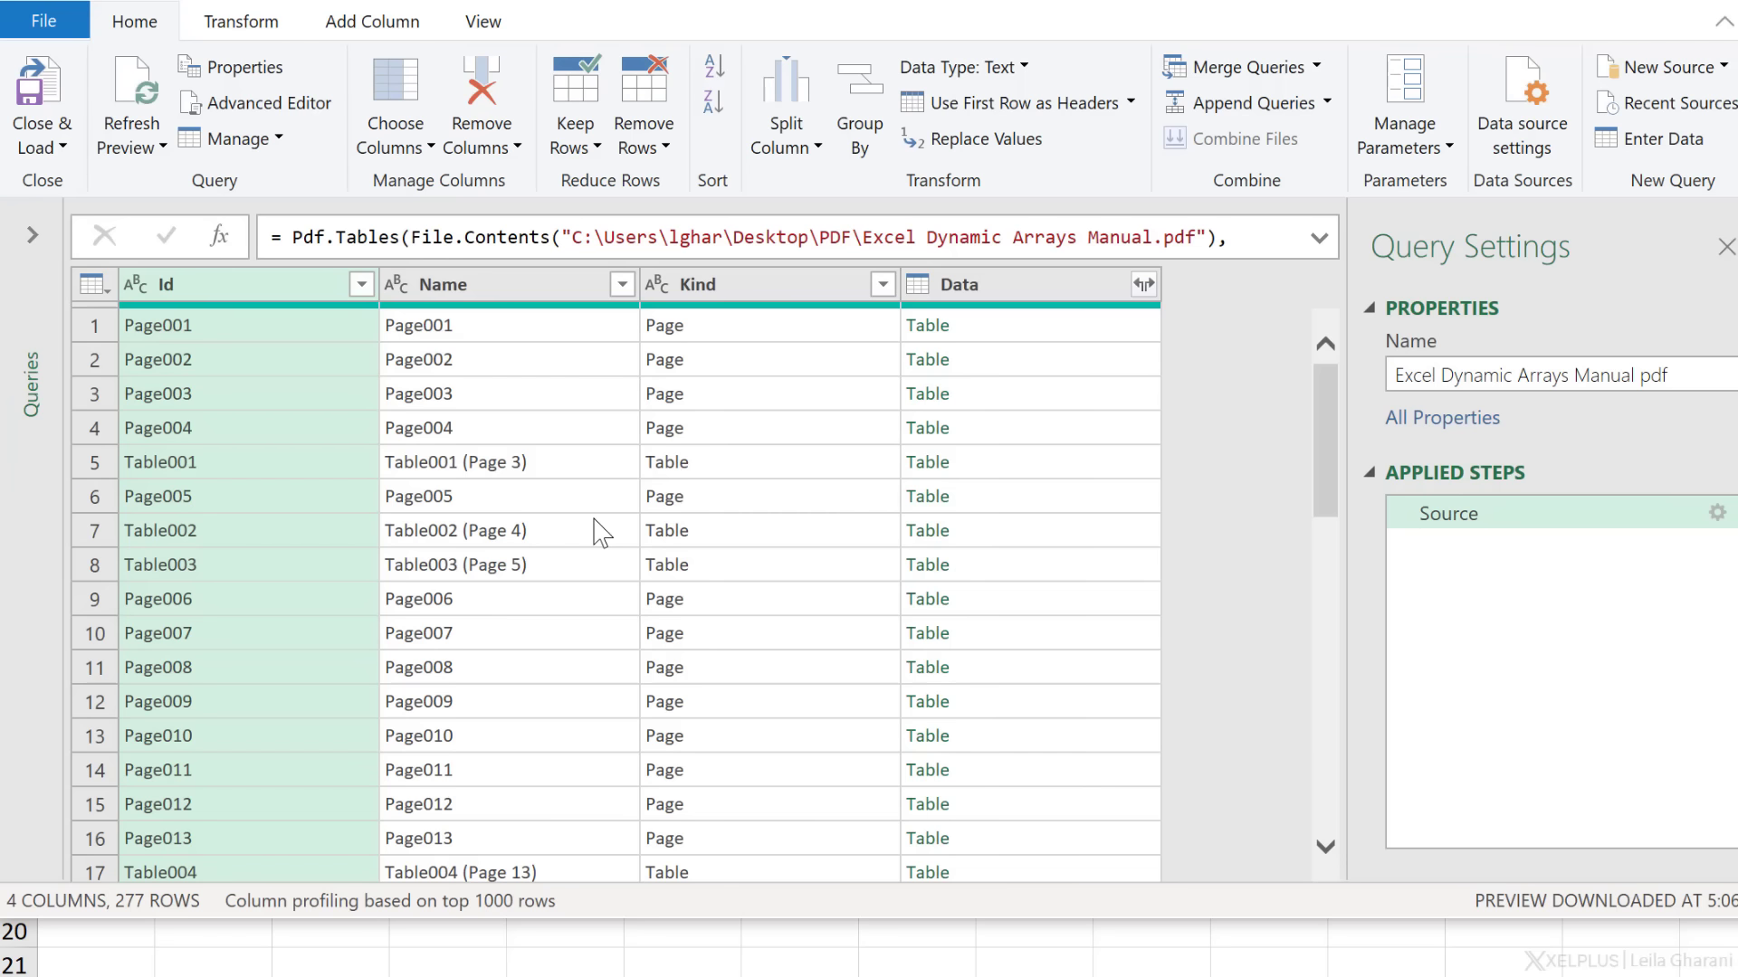
pyautogui.click(437, 469)
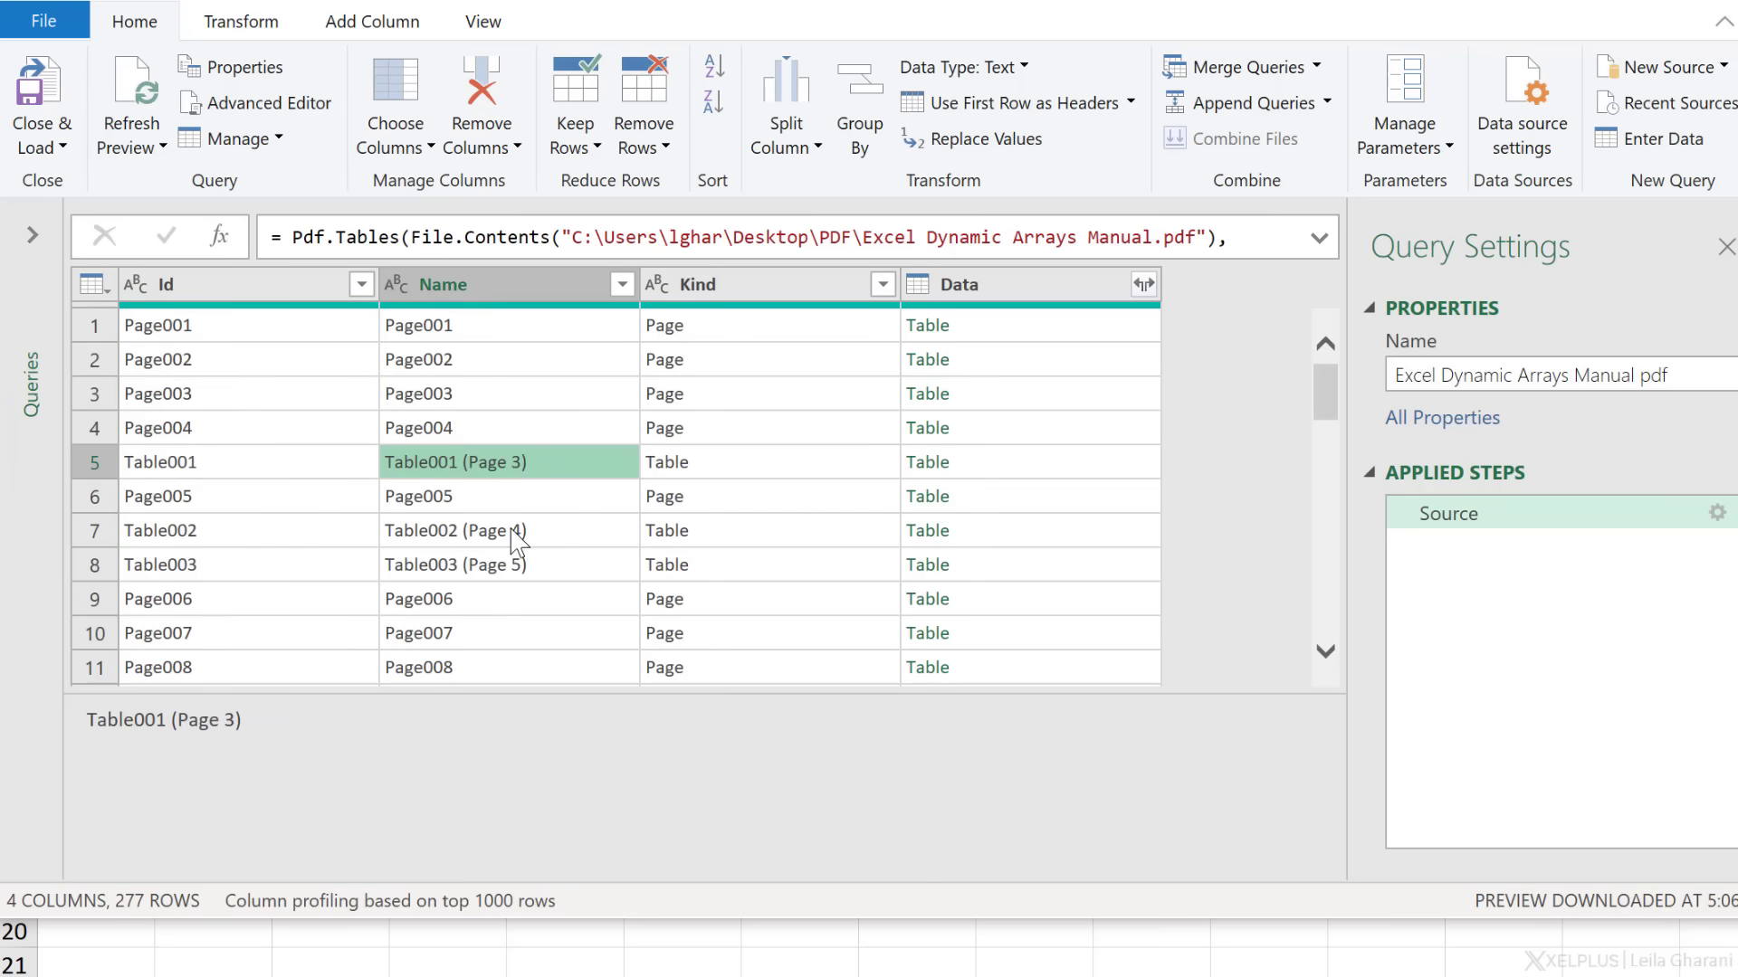
pyautogui.click(515, 536)
pyautogui.click(517, 566)
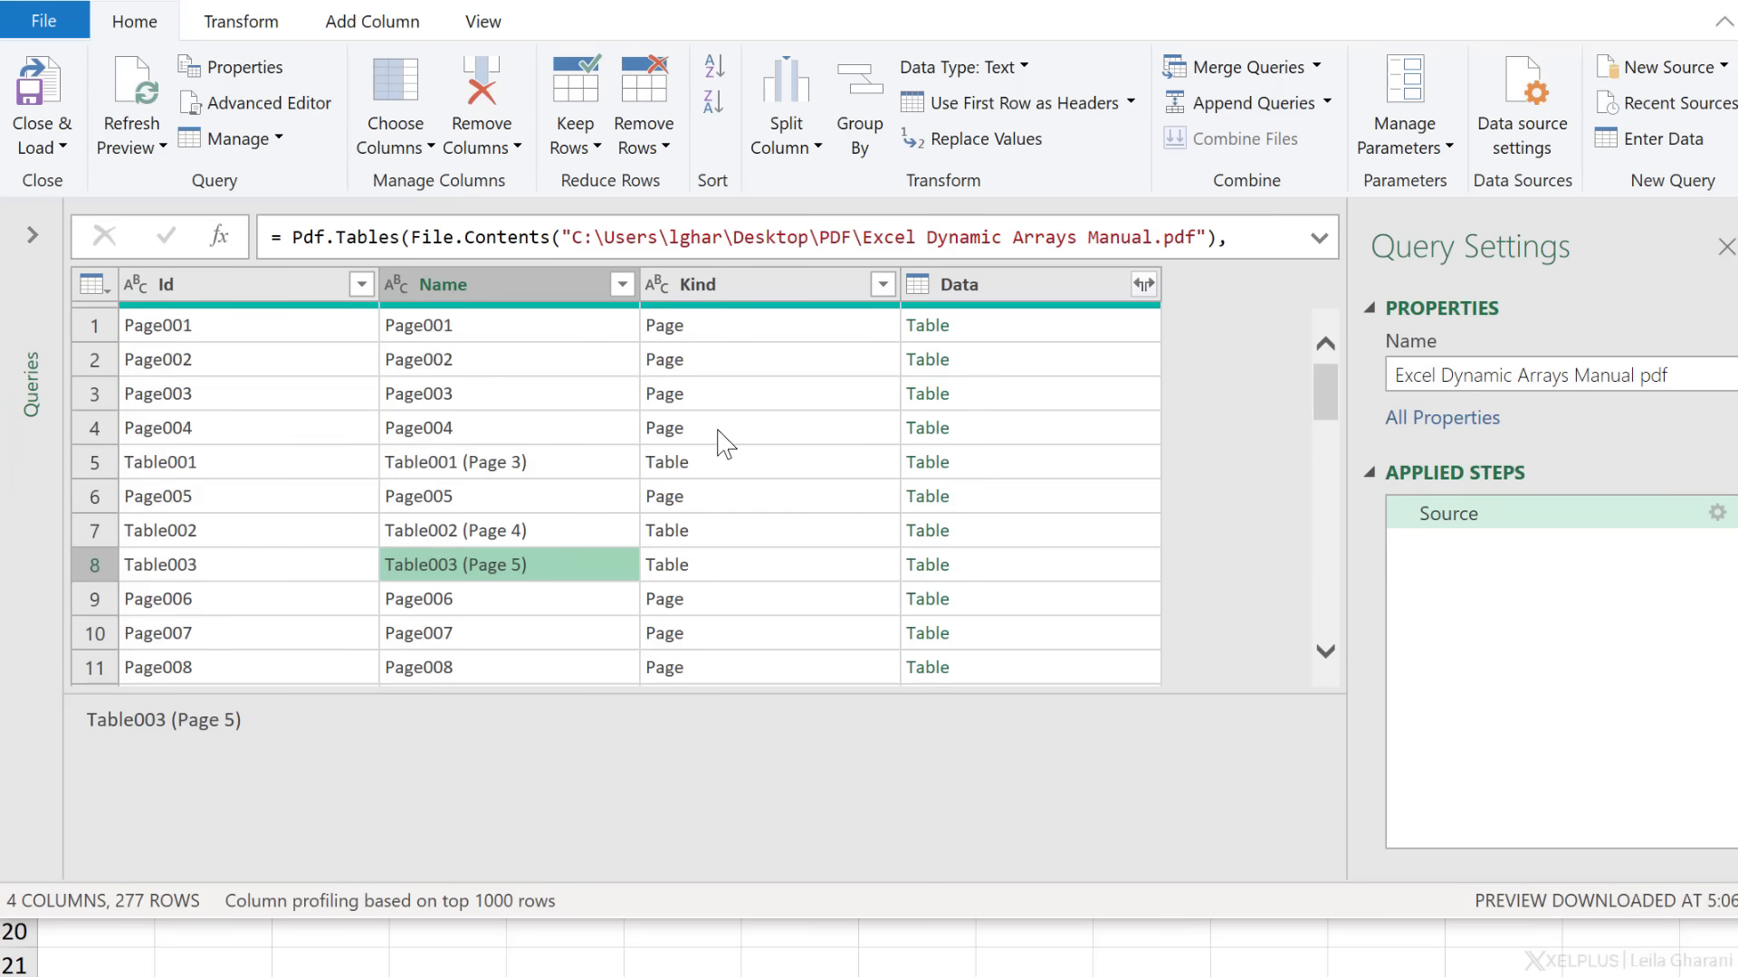
pyautogui.click(727, 470)
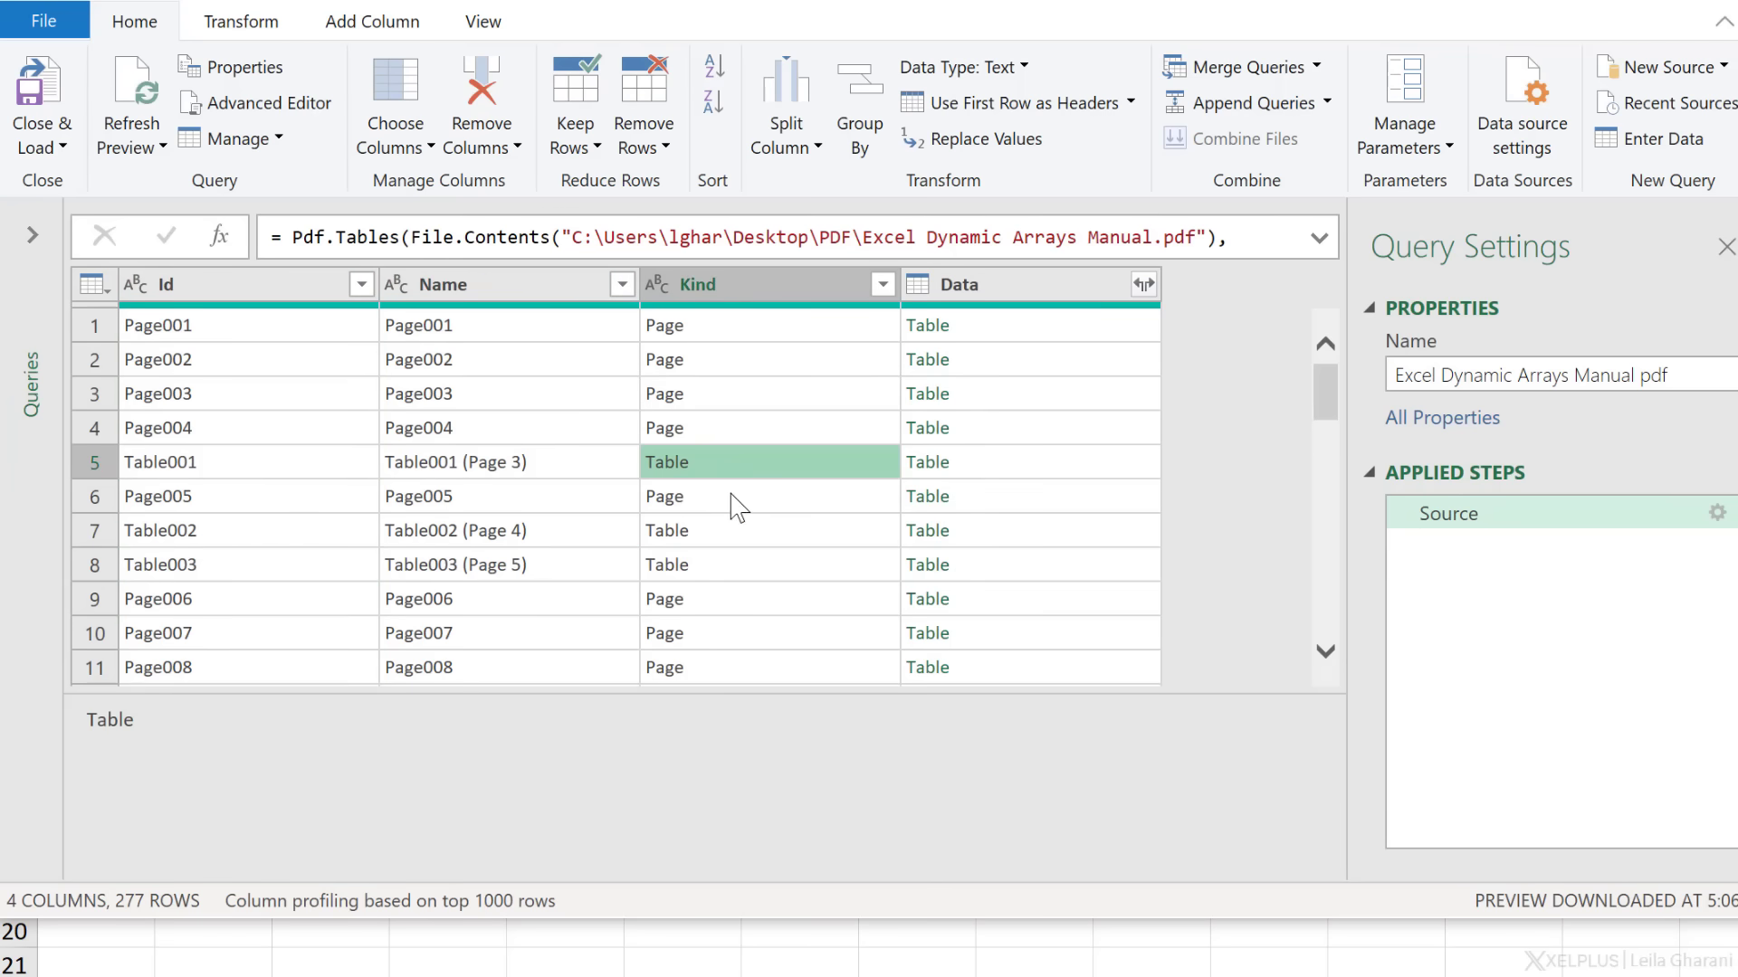
# Filter the Kind column to show only Table items
pyautogui.click(883, 285)
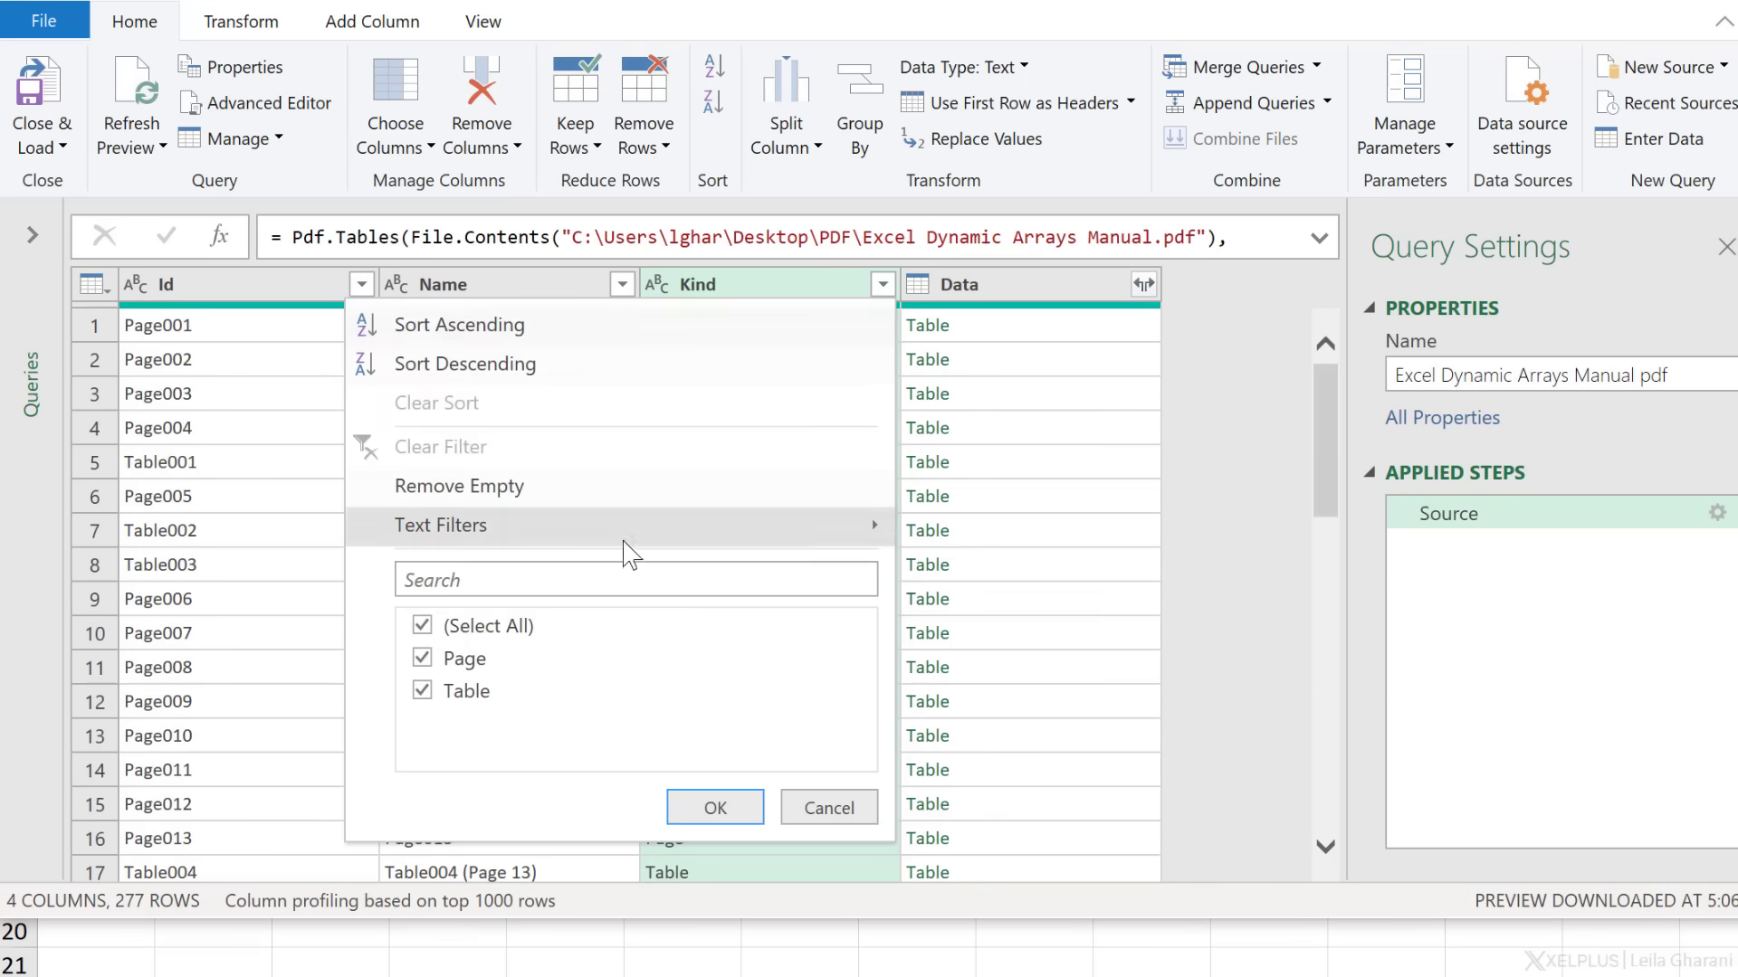
pyautogui.click(424, 626)
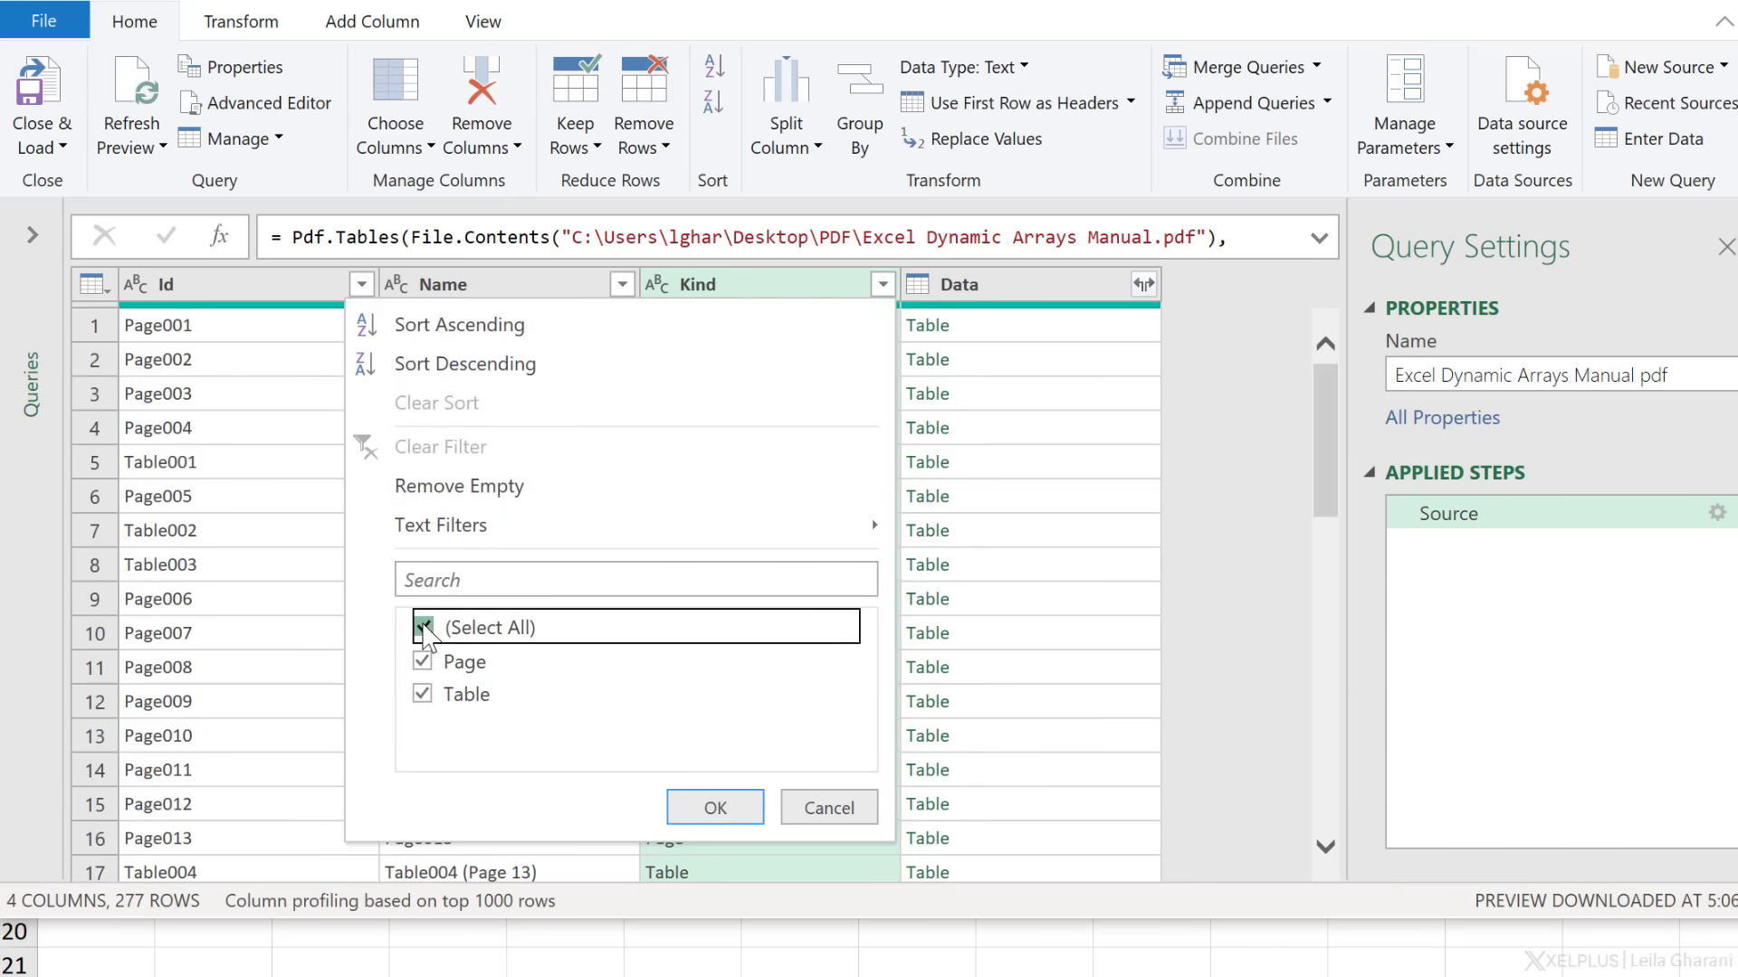
pyautogui.click(426, 695)
pyautogui.click(715, 807)
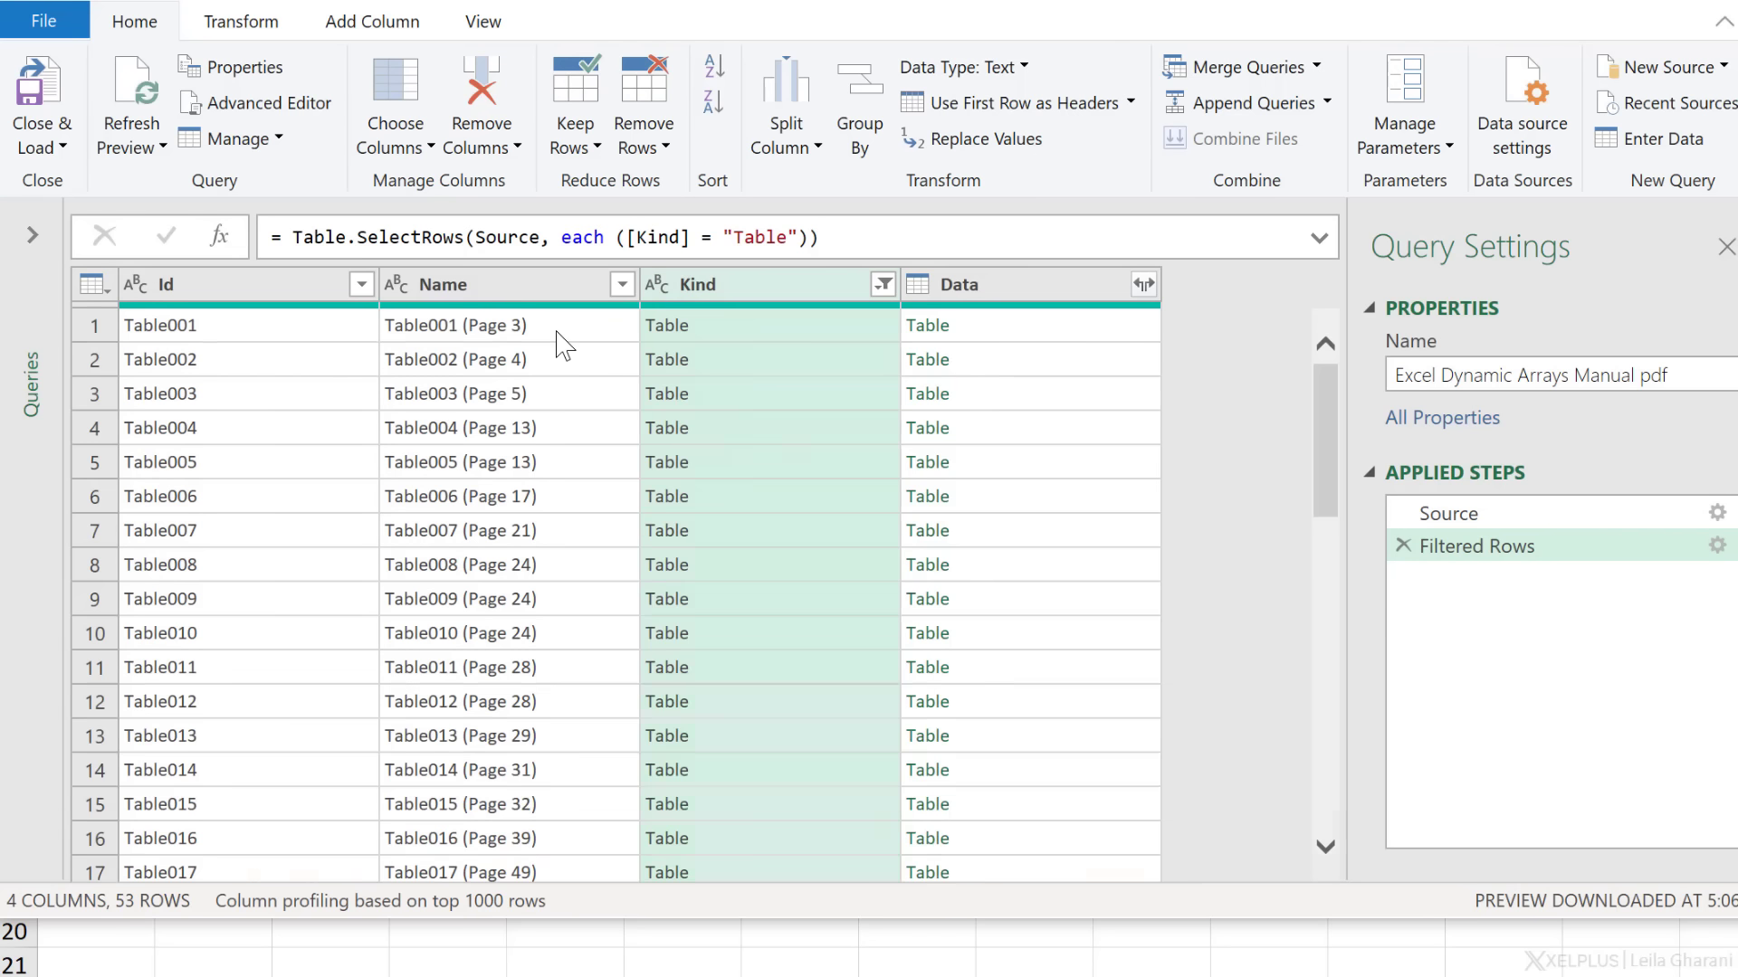
pyautogui.click(557, 332)
pyautogui.click(548, 371)
pyautogui.click(543, 421)
pyautogui.click(535, 398)
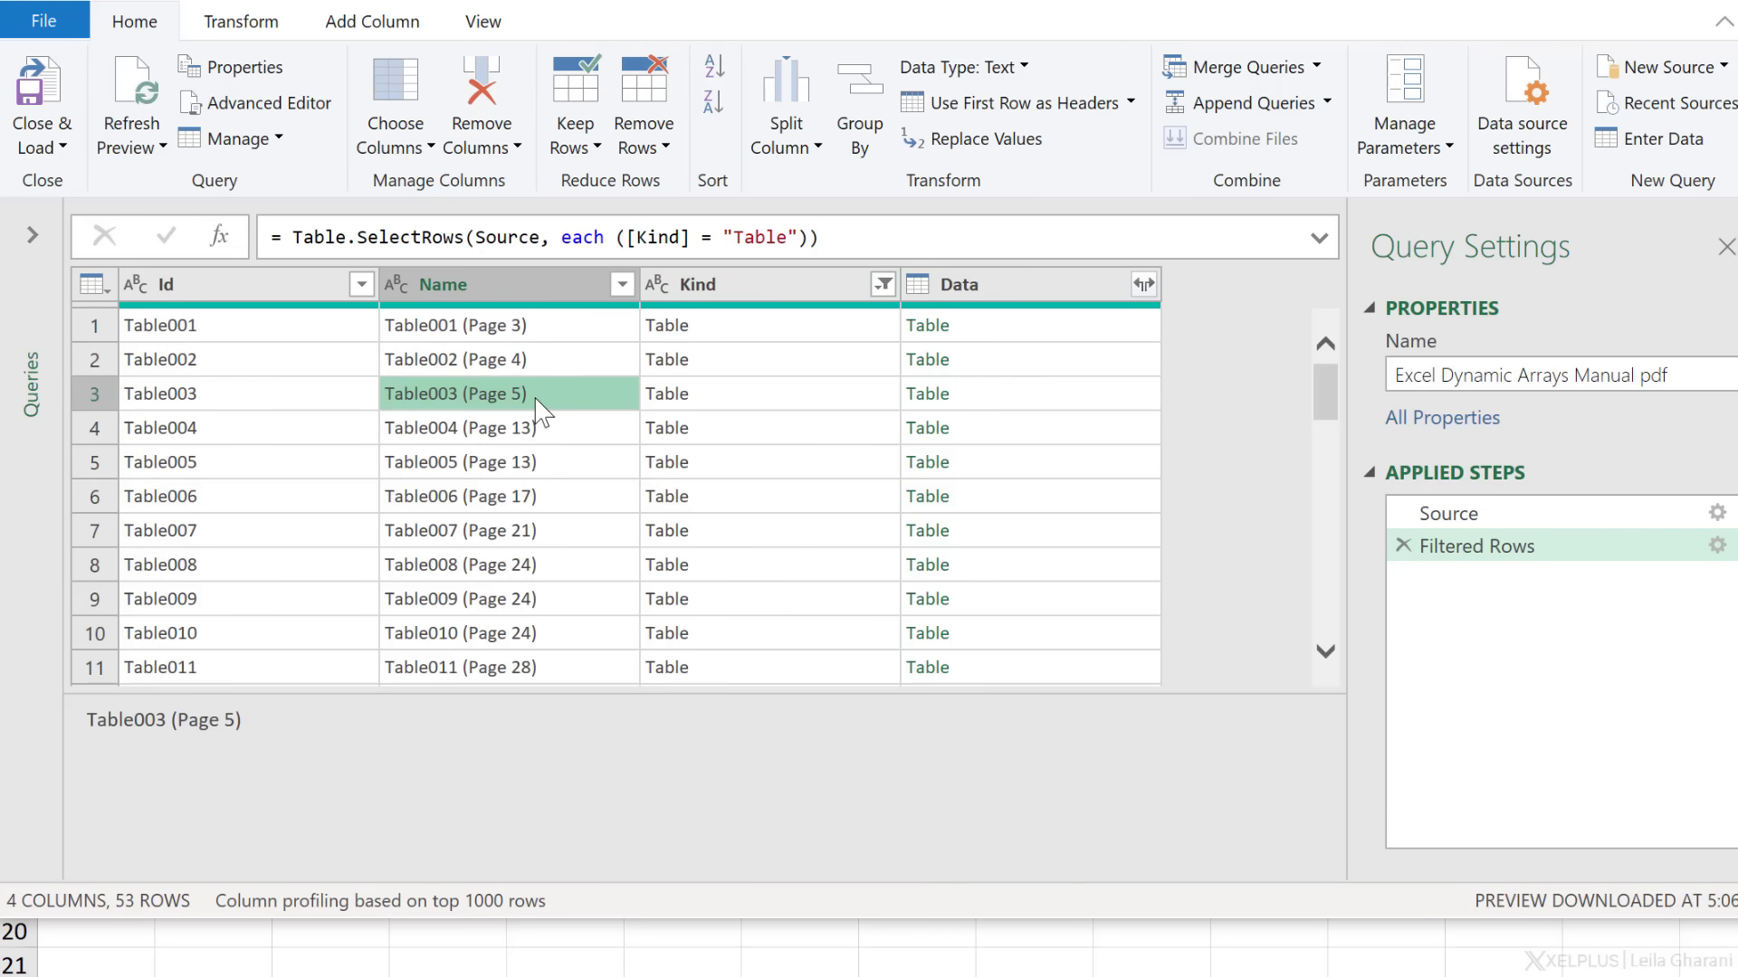
# Keep only the top 3 rows, Table001 to Table003
pyautogui.click(583, 147)
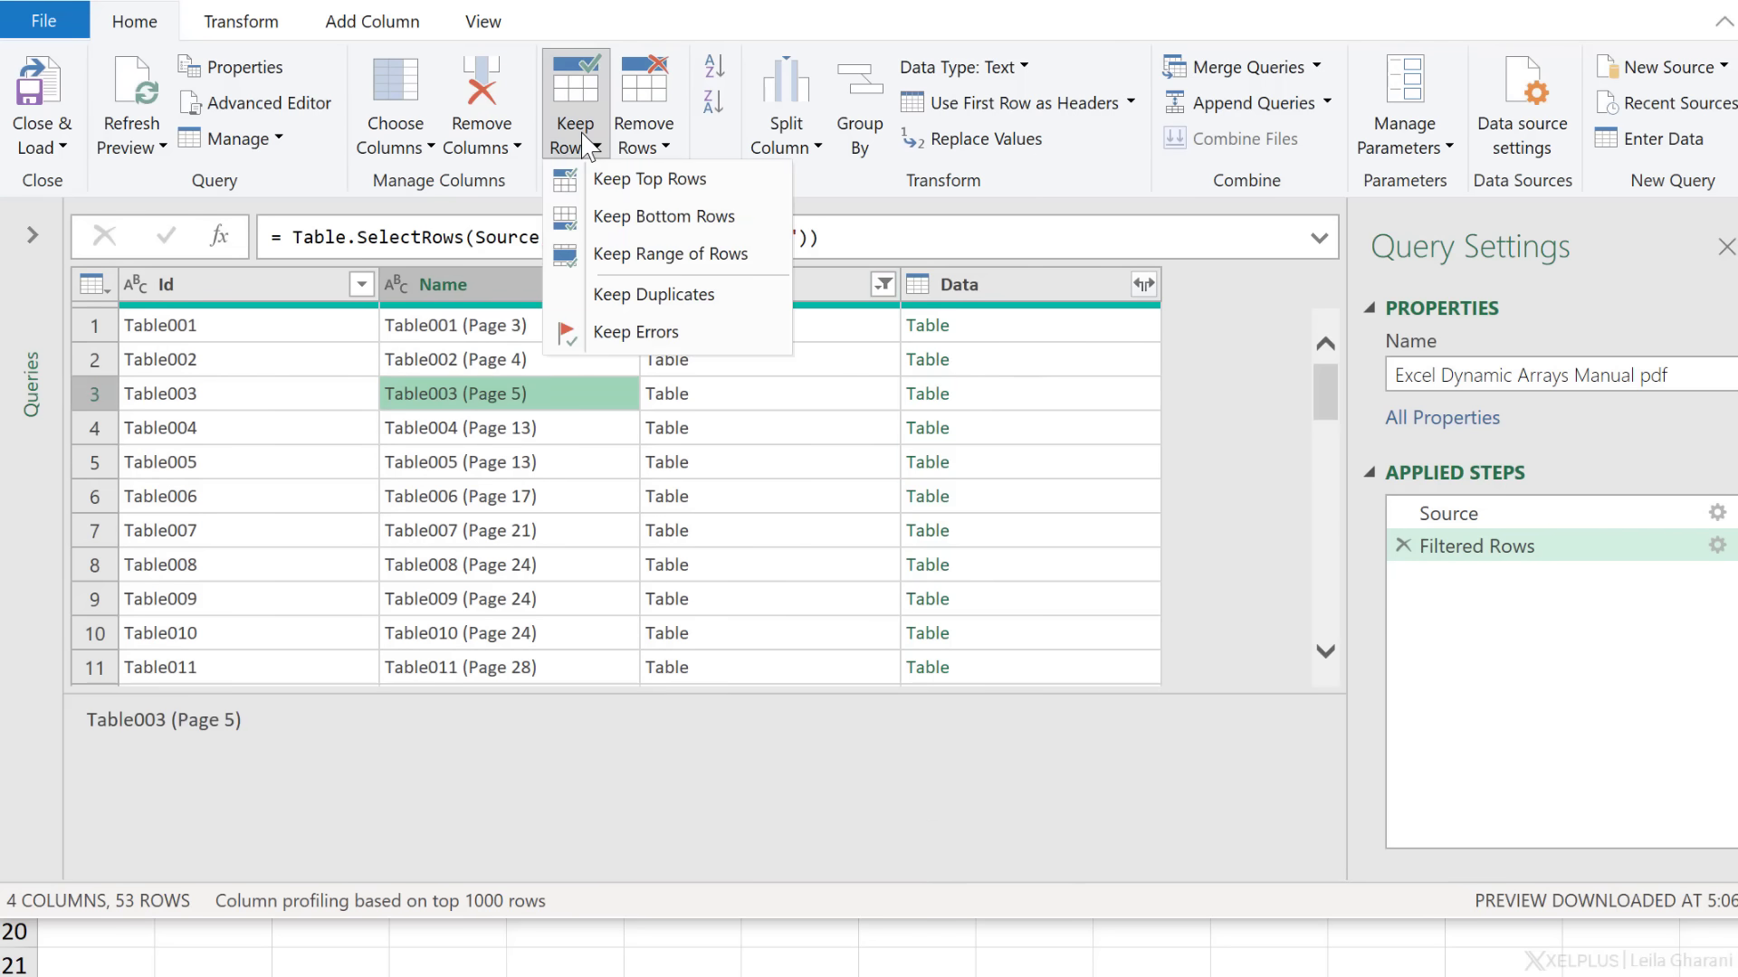
pyautogui.click(618, 180)
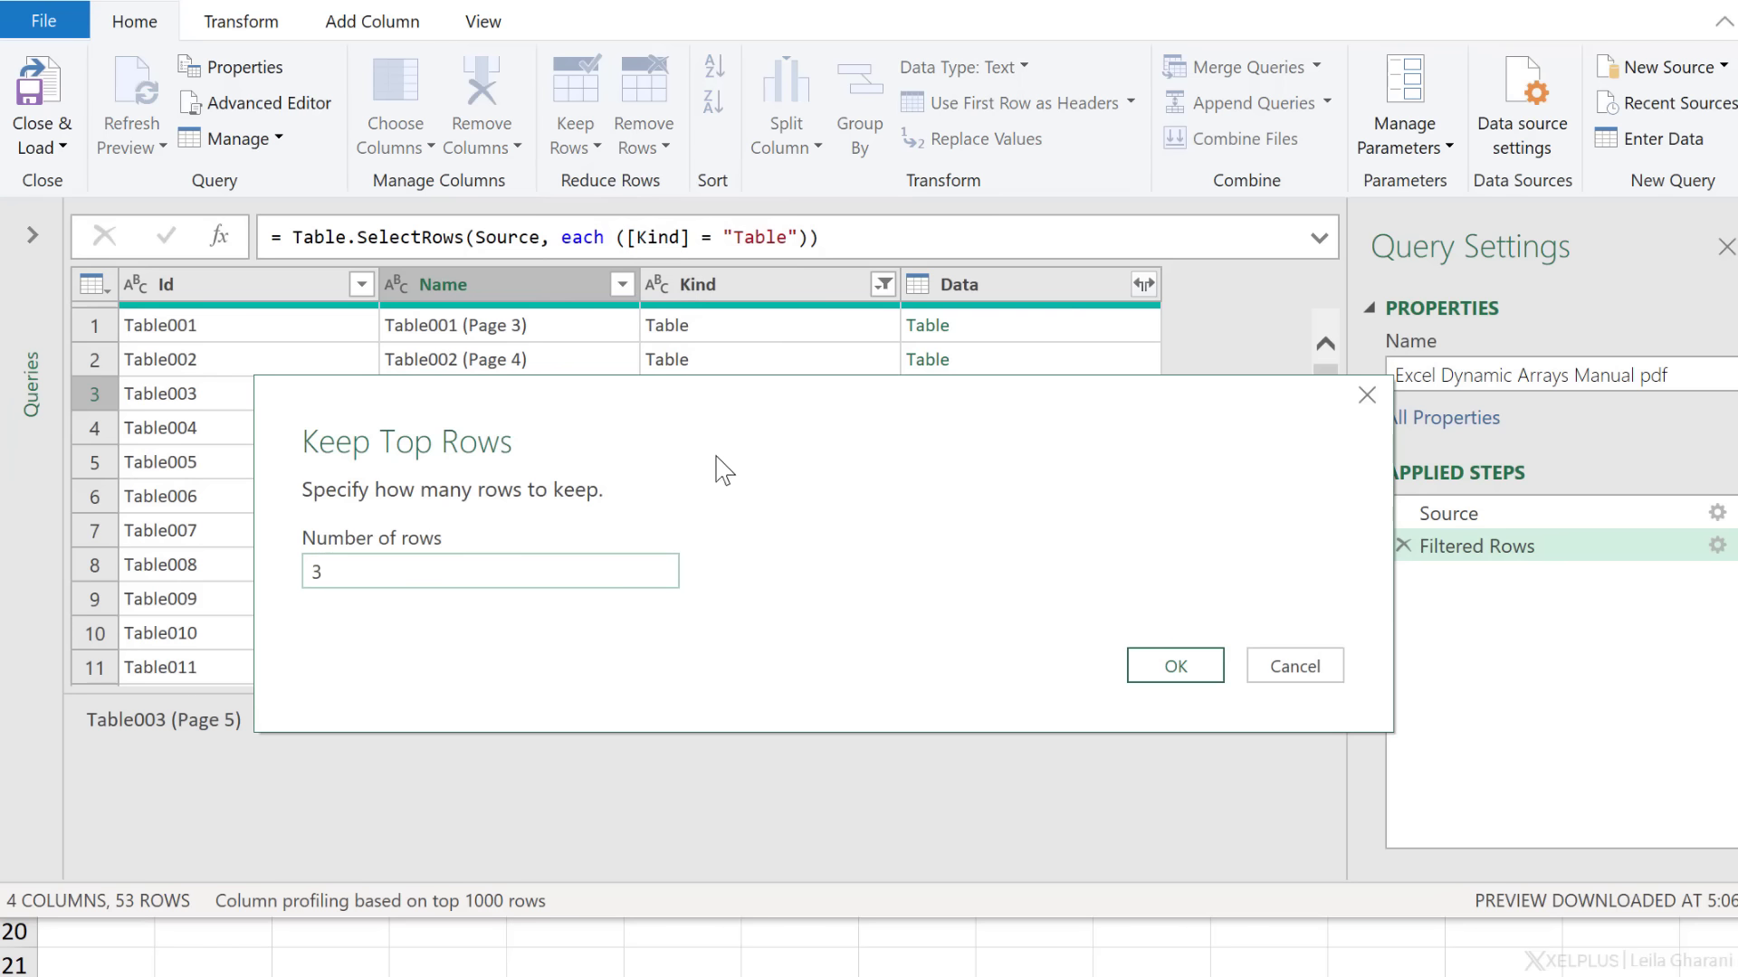
pyautogui.click(1194, 677)
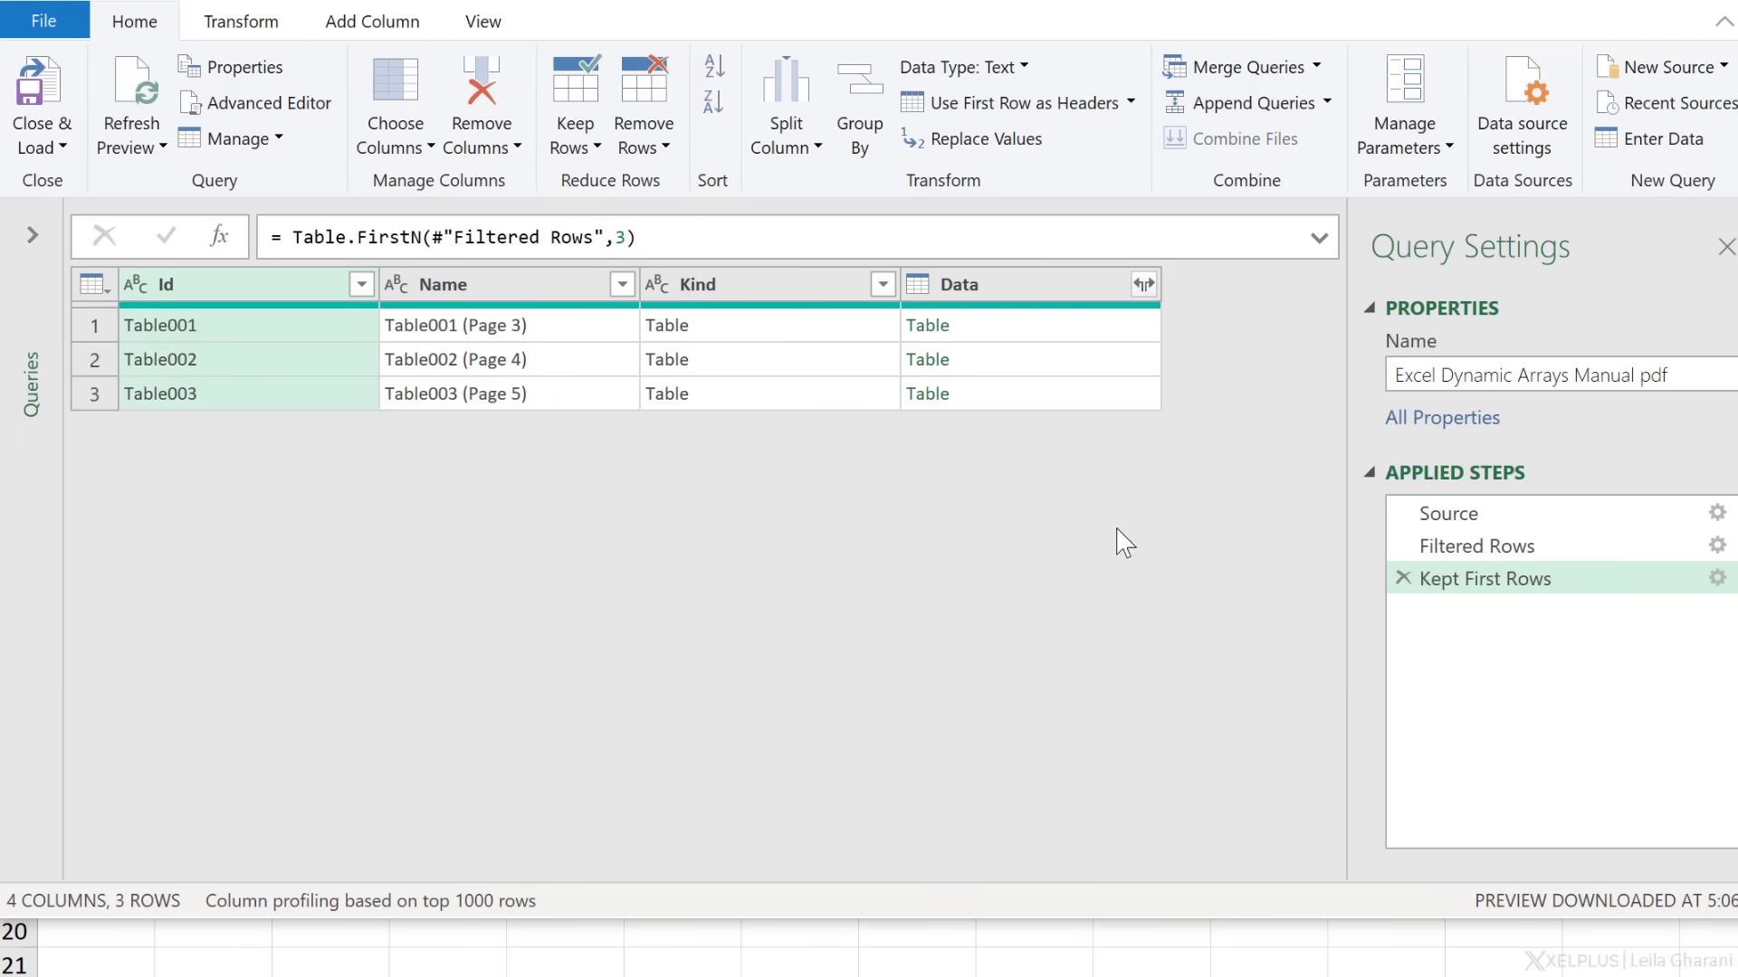
pyautogui.click(1127, 330)
# Delete the Id, Name and Kind columns, keeping only Data
pyautogui.click(1135, 371)
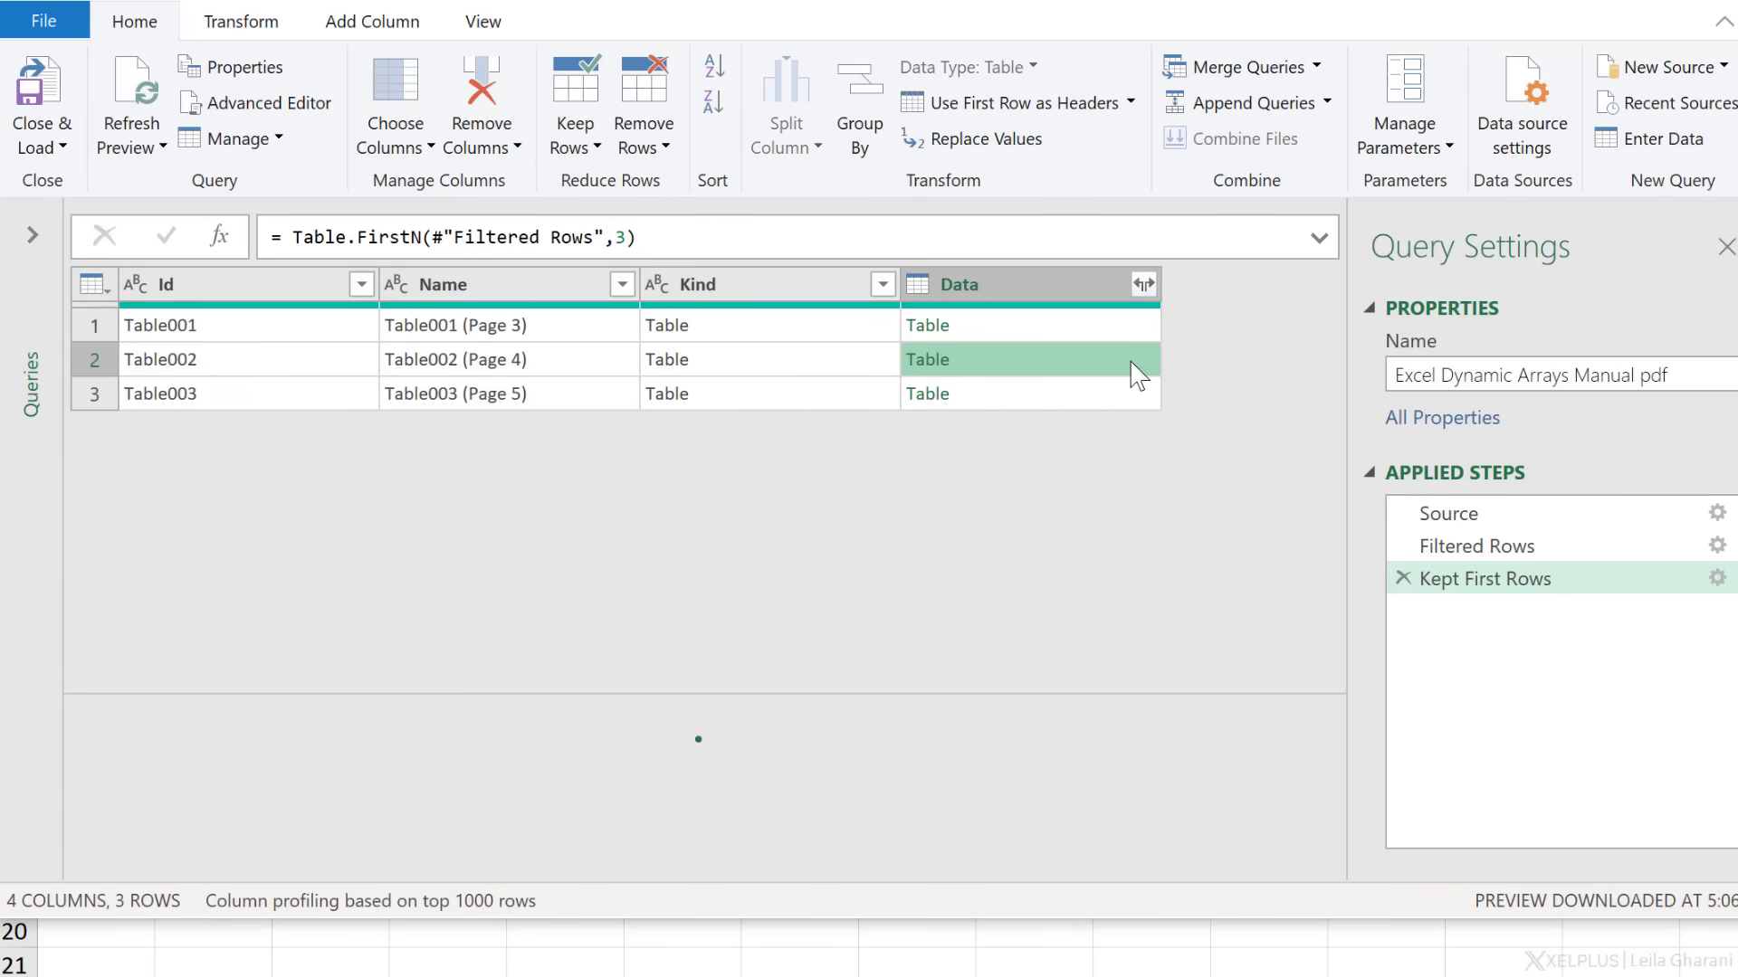
pyautogui.click(1135, 394)
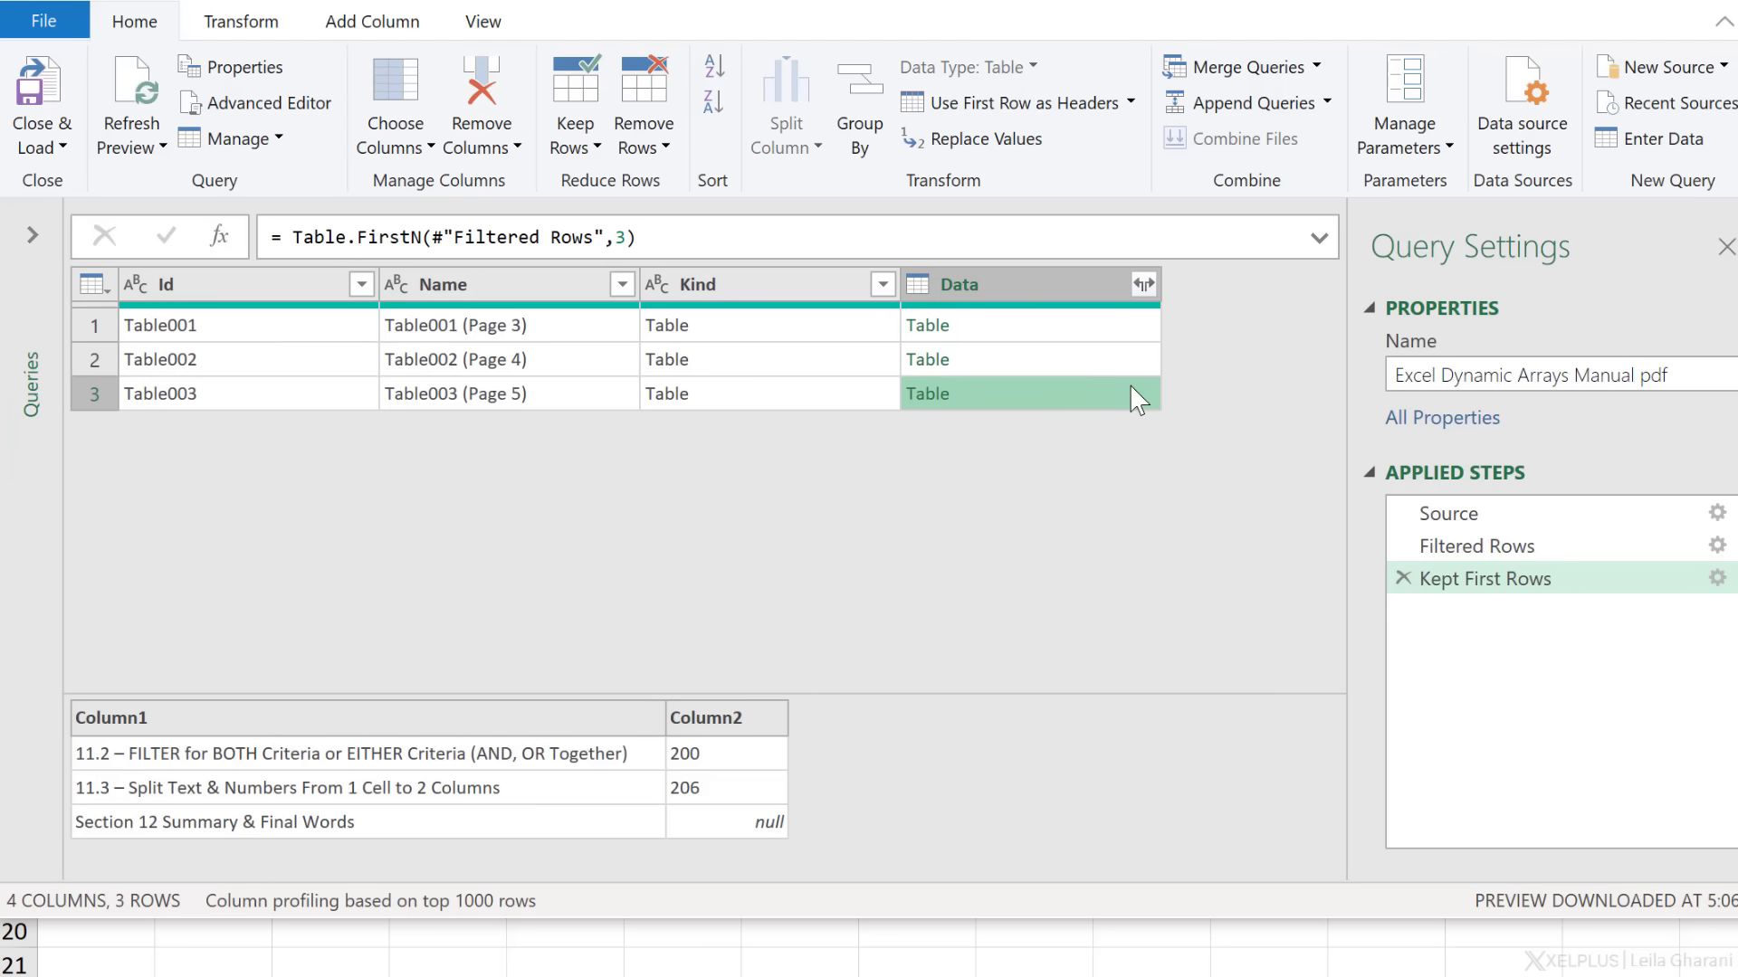
pyautogui.click(774, 287)
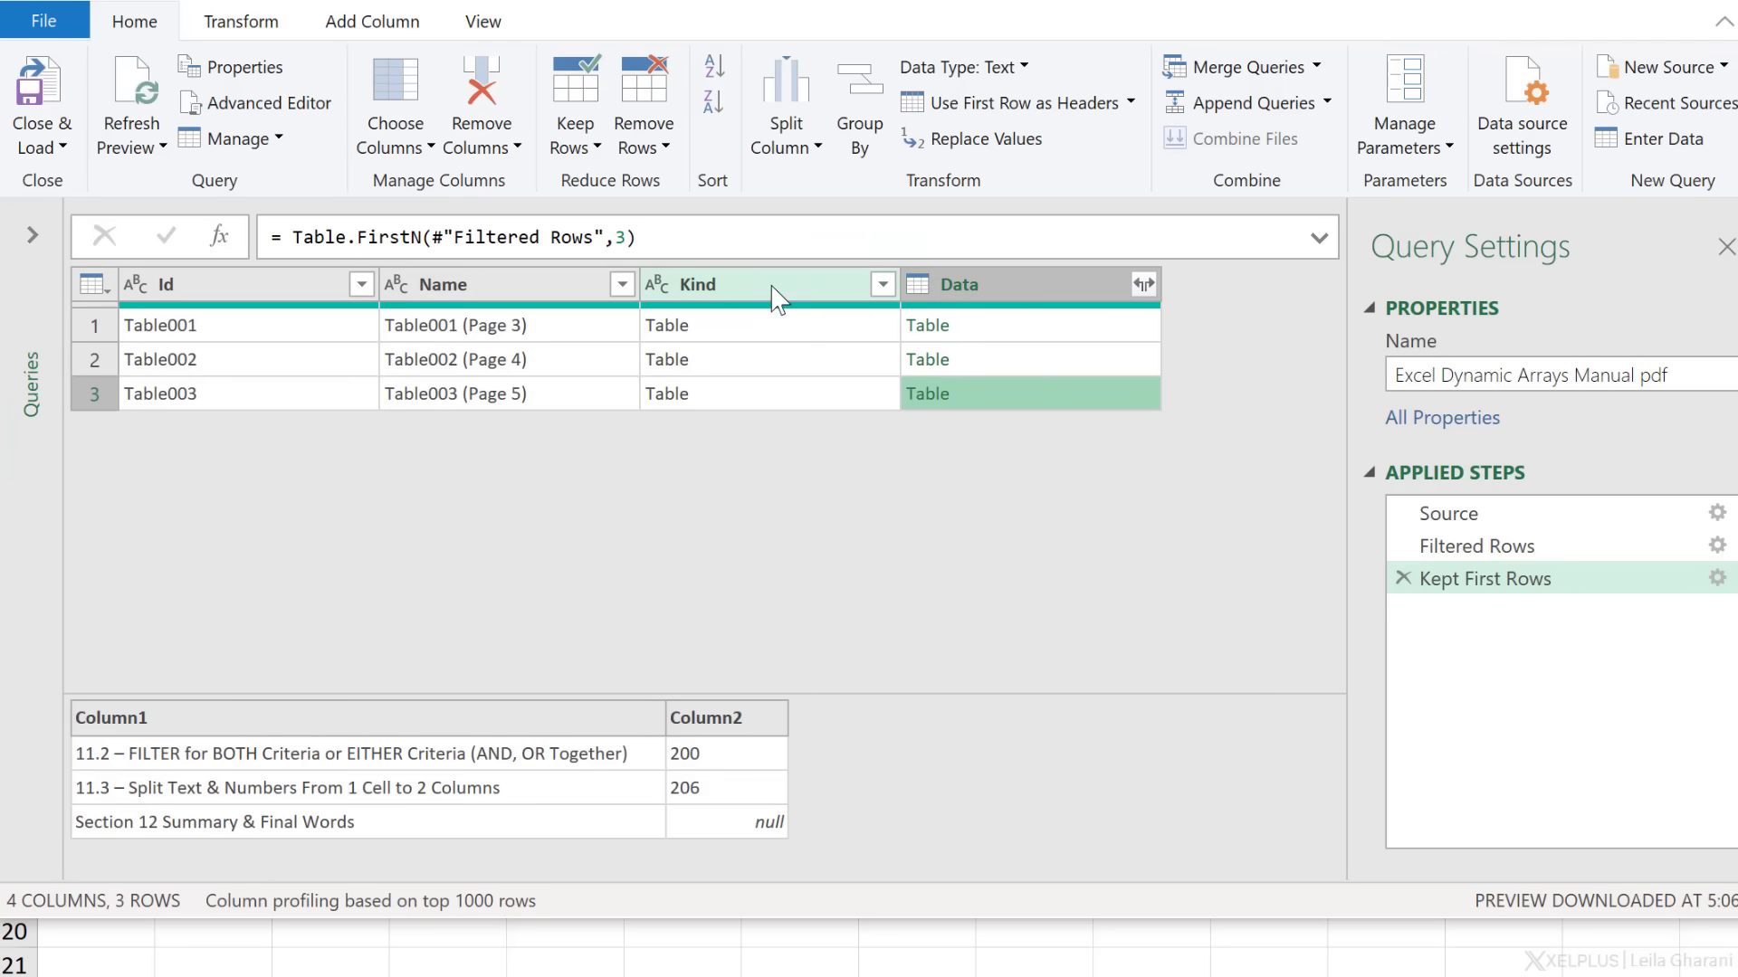
pyautogui.keyDown('ctrl'); pyautogui.click(541, 284); pyautogui.keyUp('ctrl')
pyautogui.keyDown('ctrl'); pyautogui.click(246, 290); pyautogui.keyUp('ctrl')
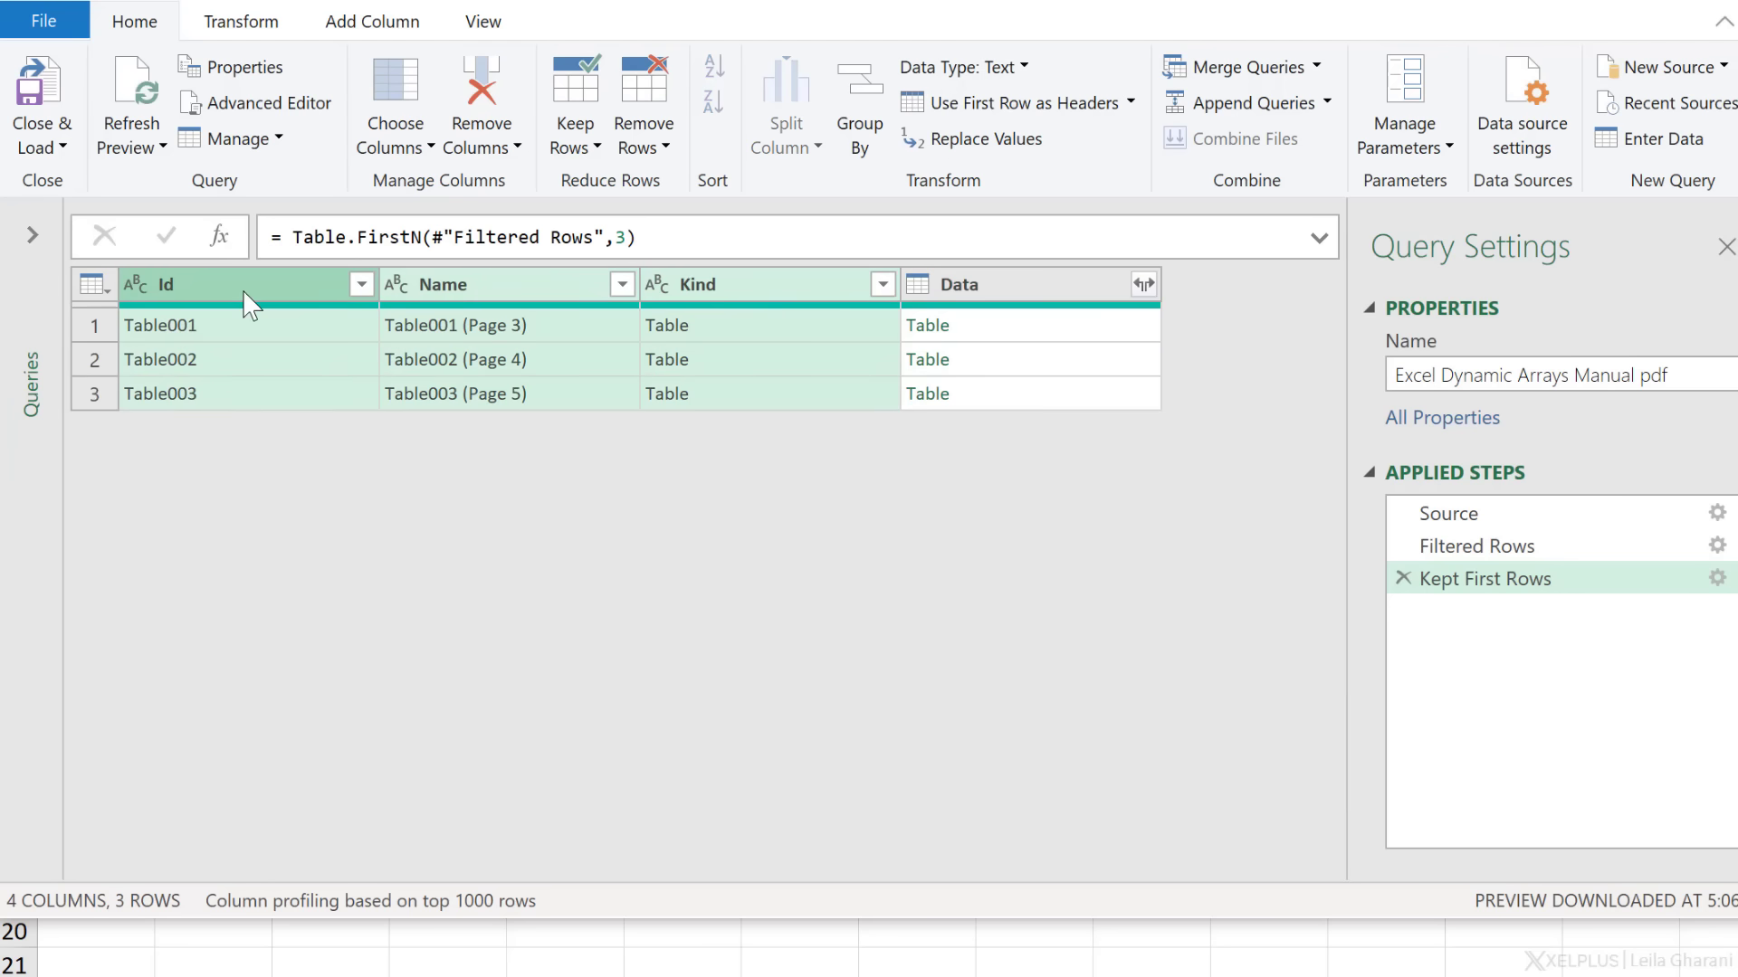
pyautogui.press('Delete')
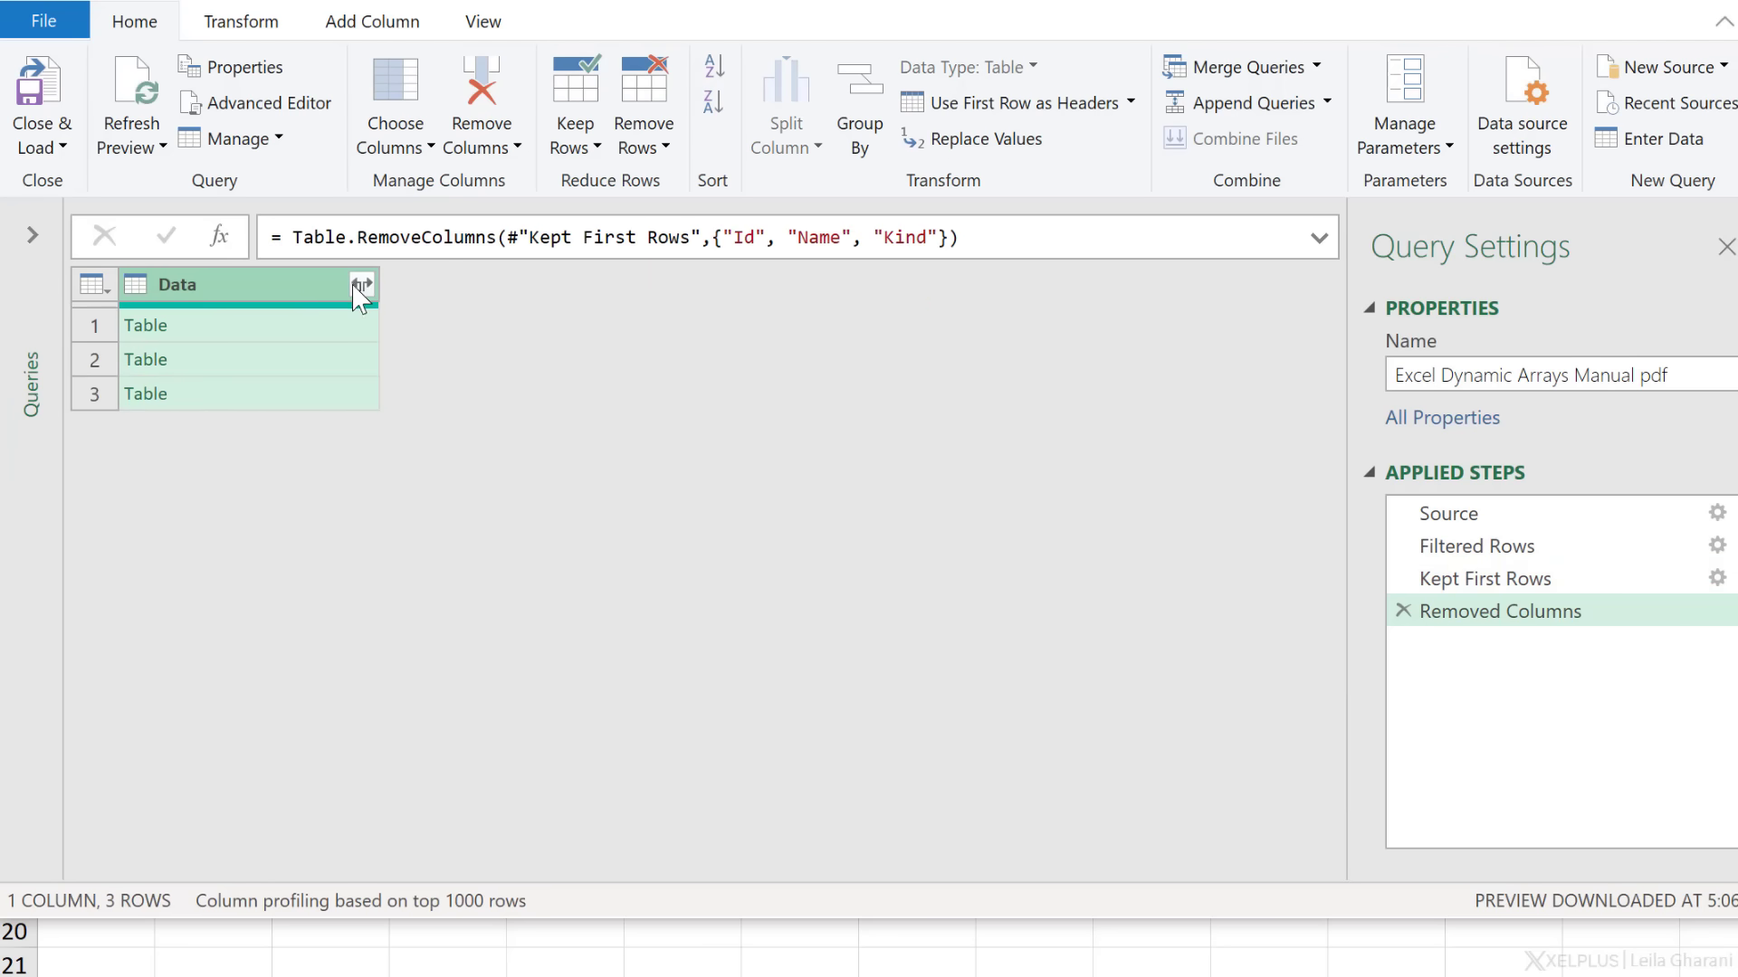
# Expand the Data column's nested tables into columns
pyautogui.click(362, 285)
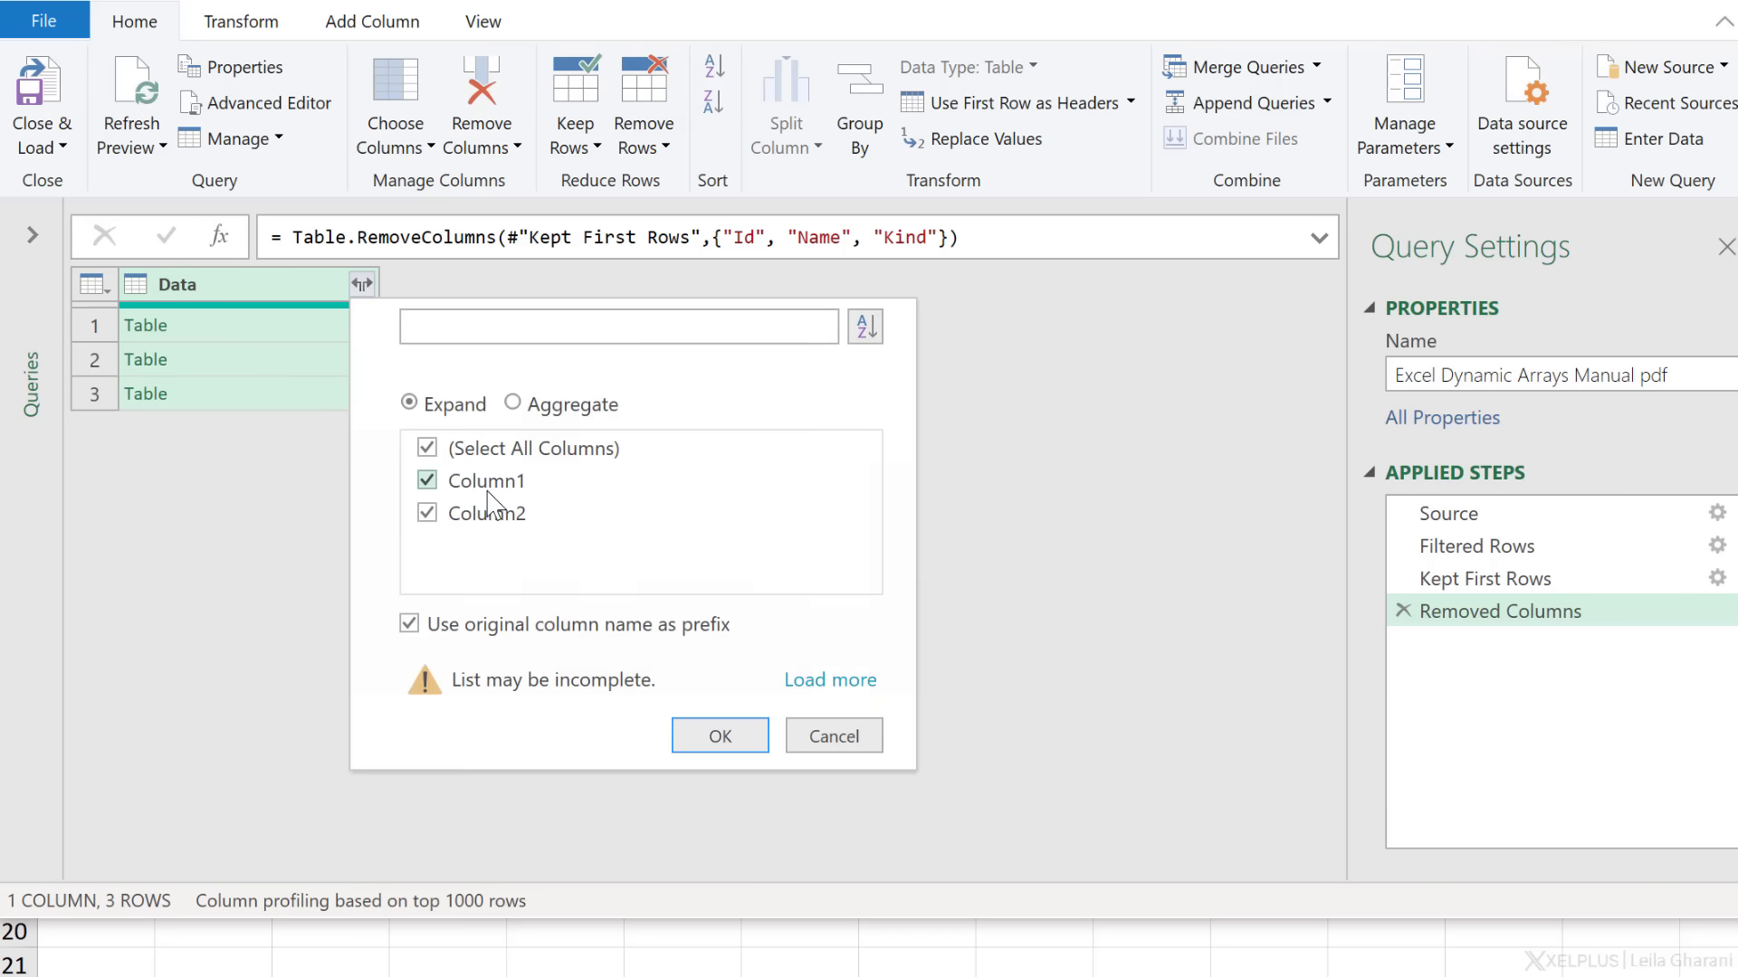
pyautogui.click(716, 753)
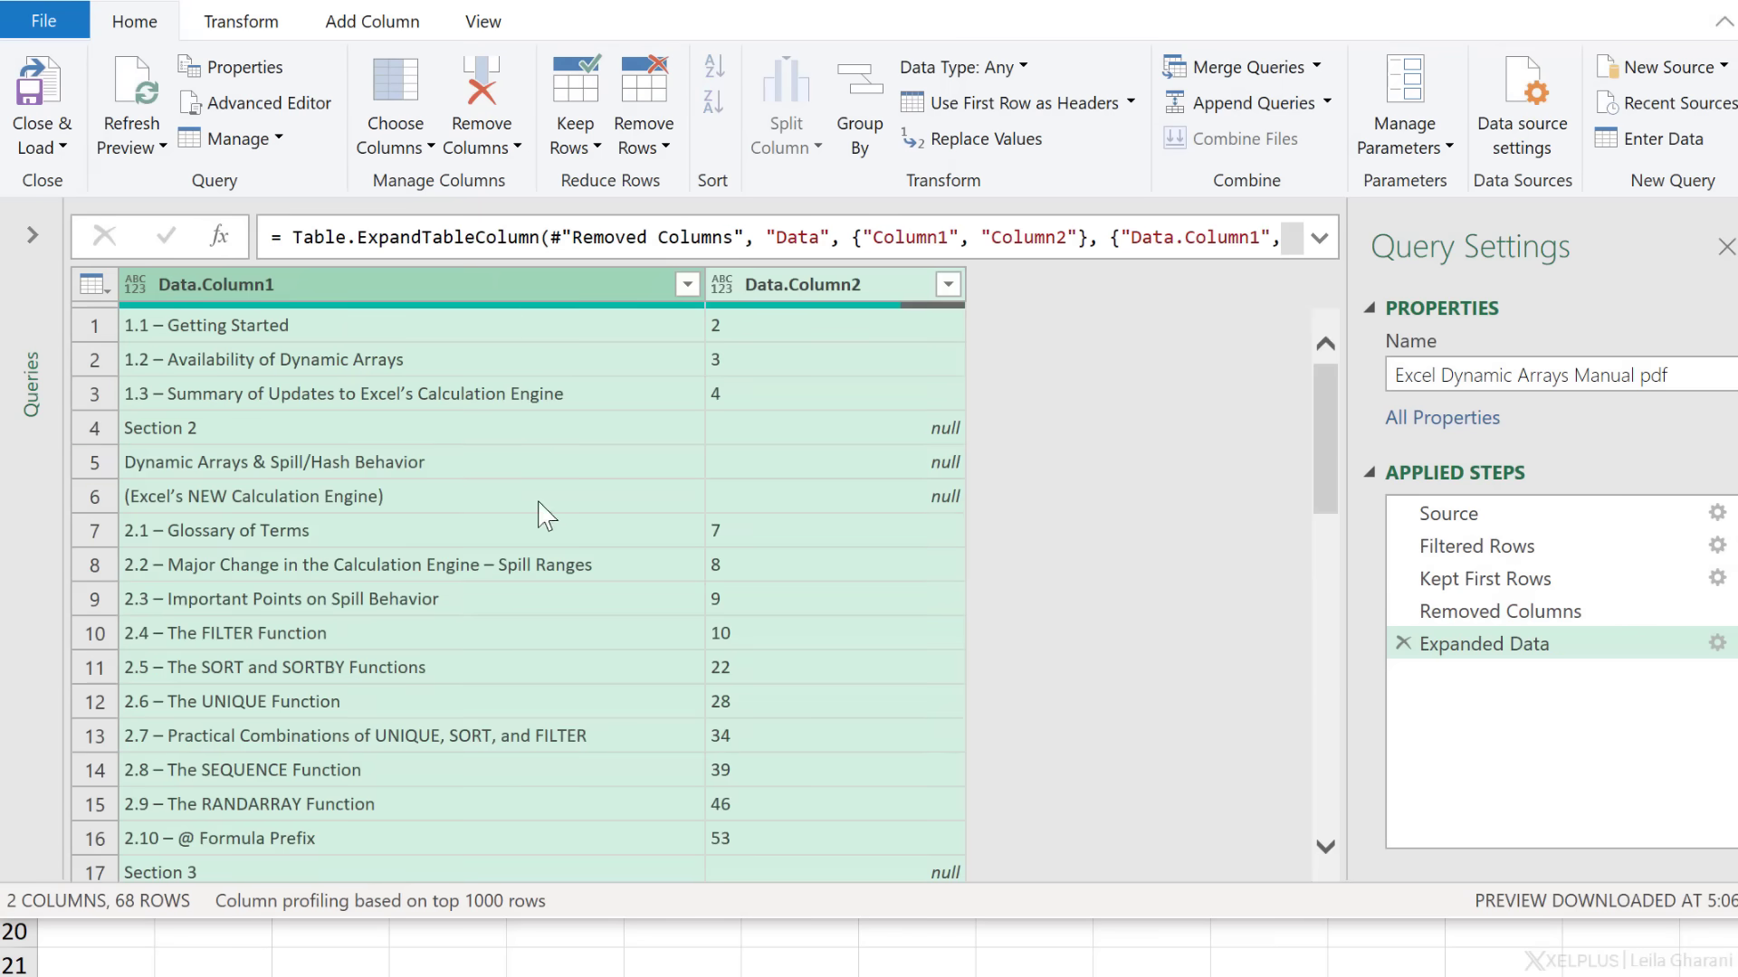
pyautogui.scroll(-8, 489, 411)
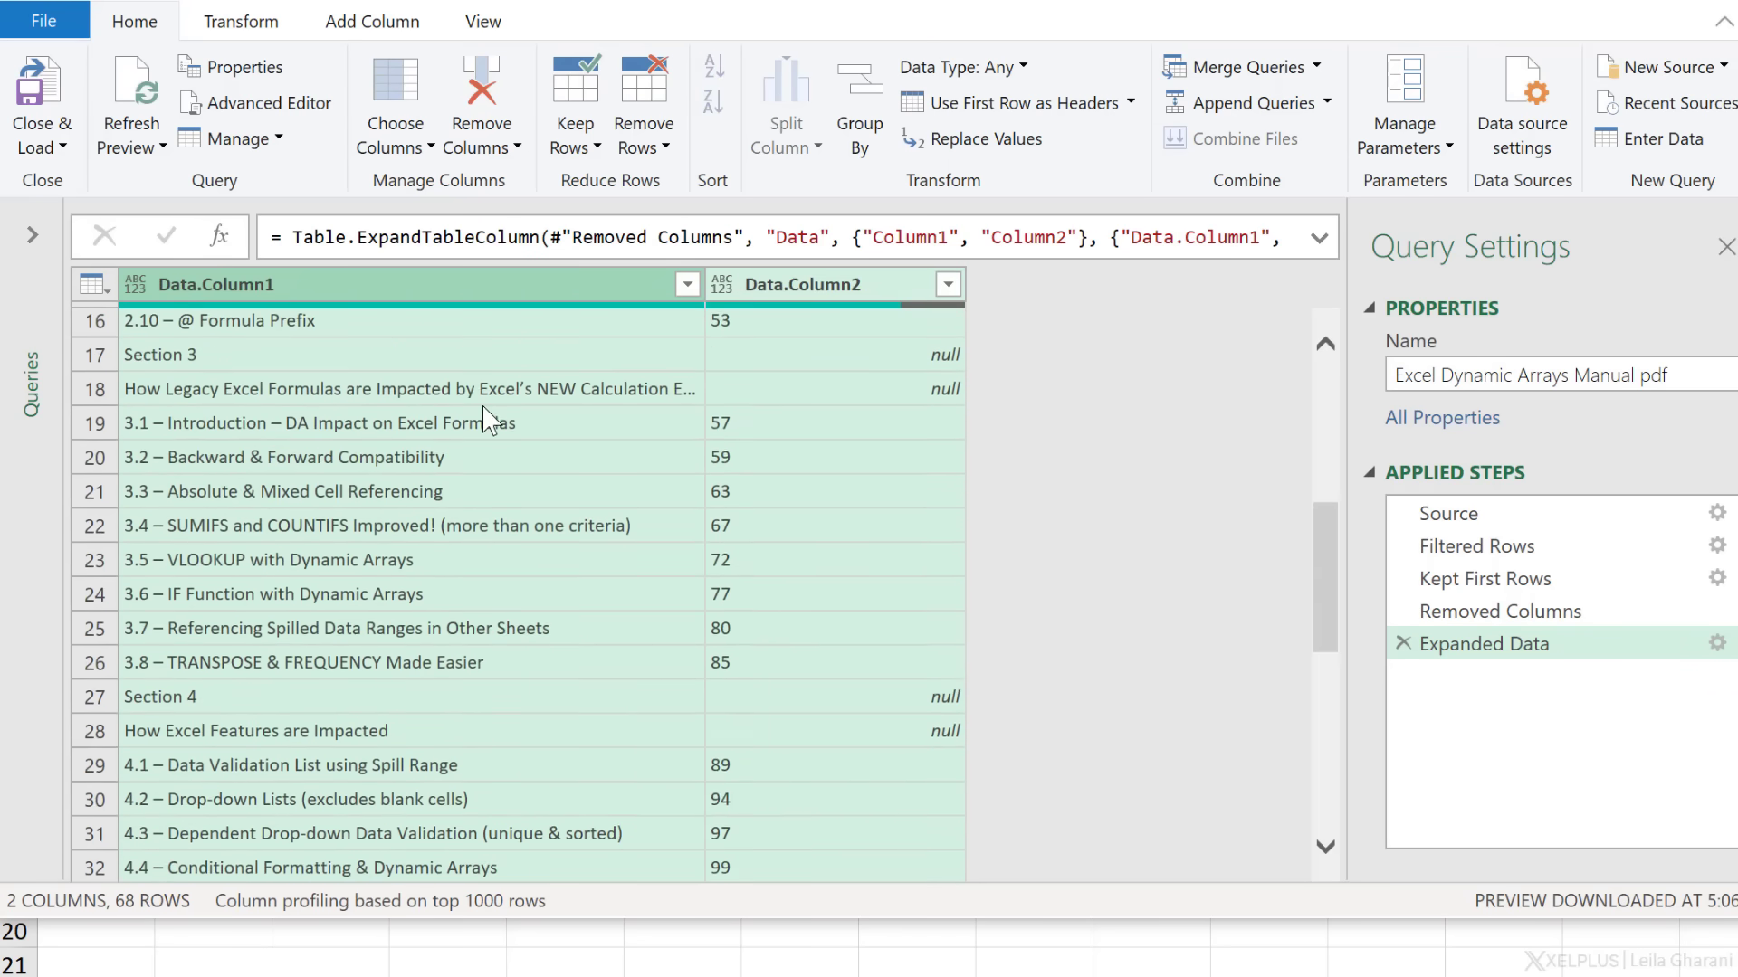
pyautogui.scroll(-3, 487, 419)
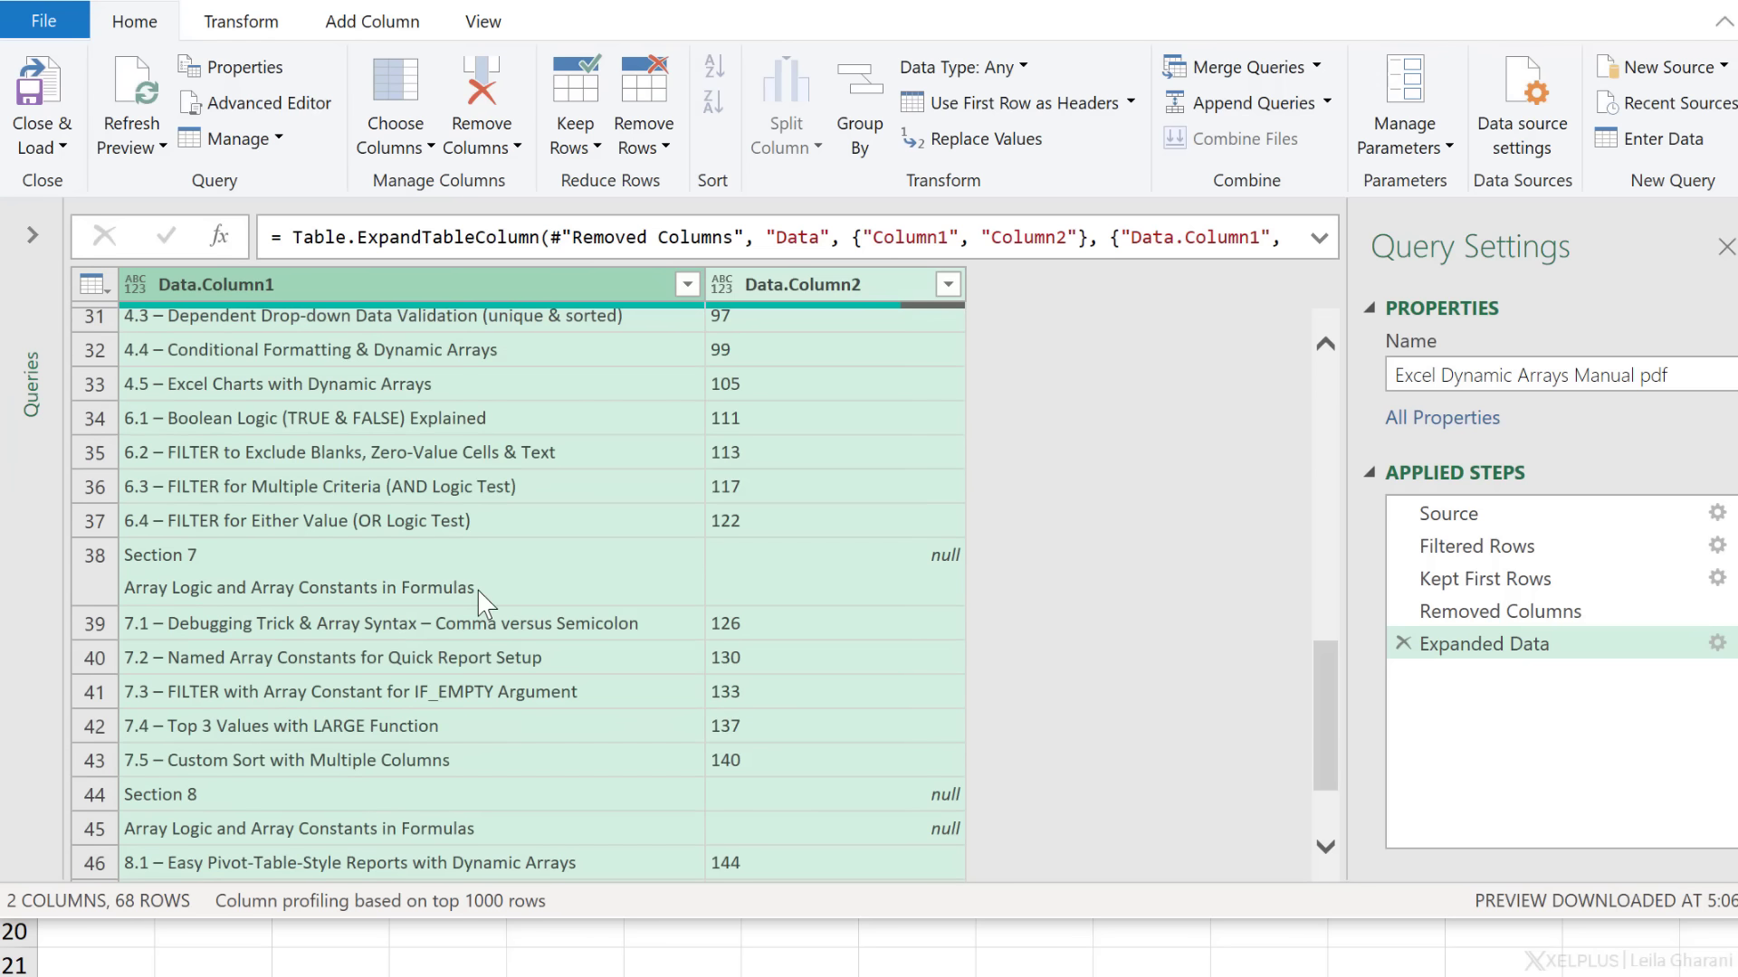
pyautogui.scroll(-2, 480, 597)
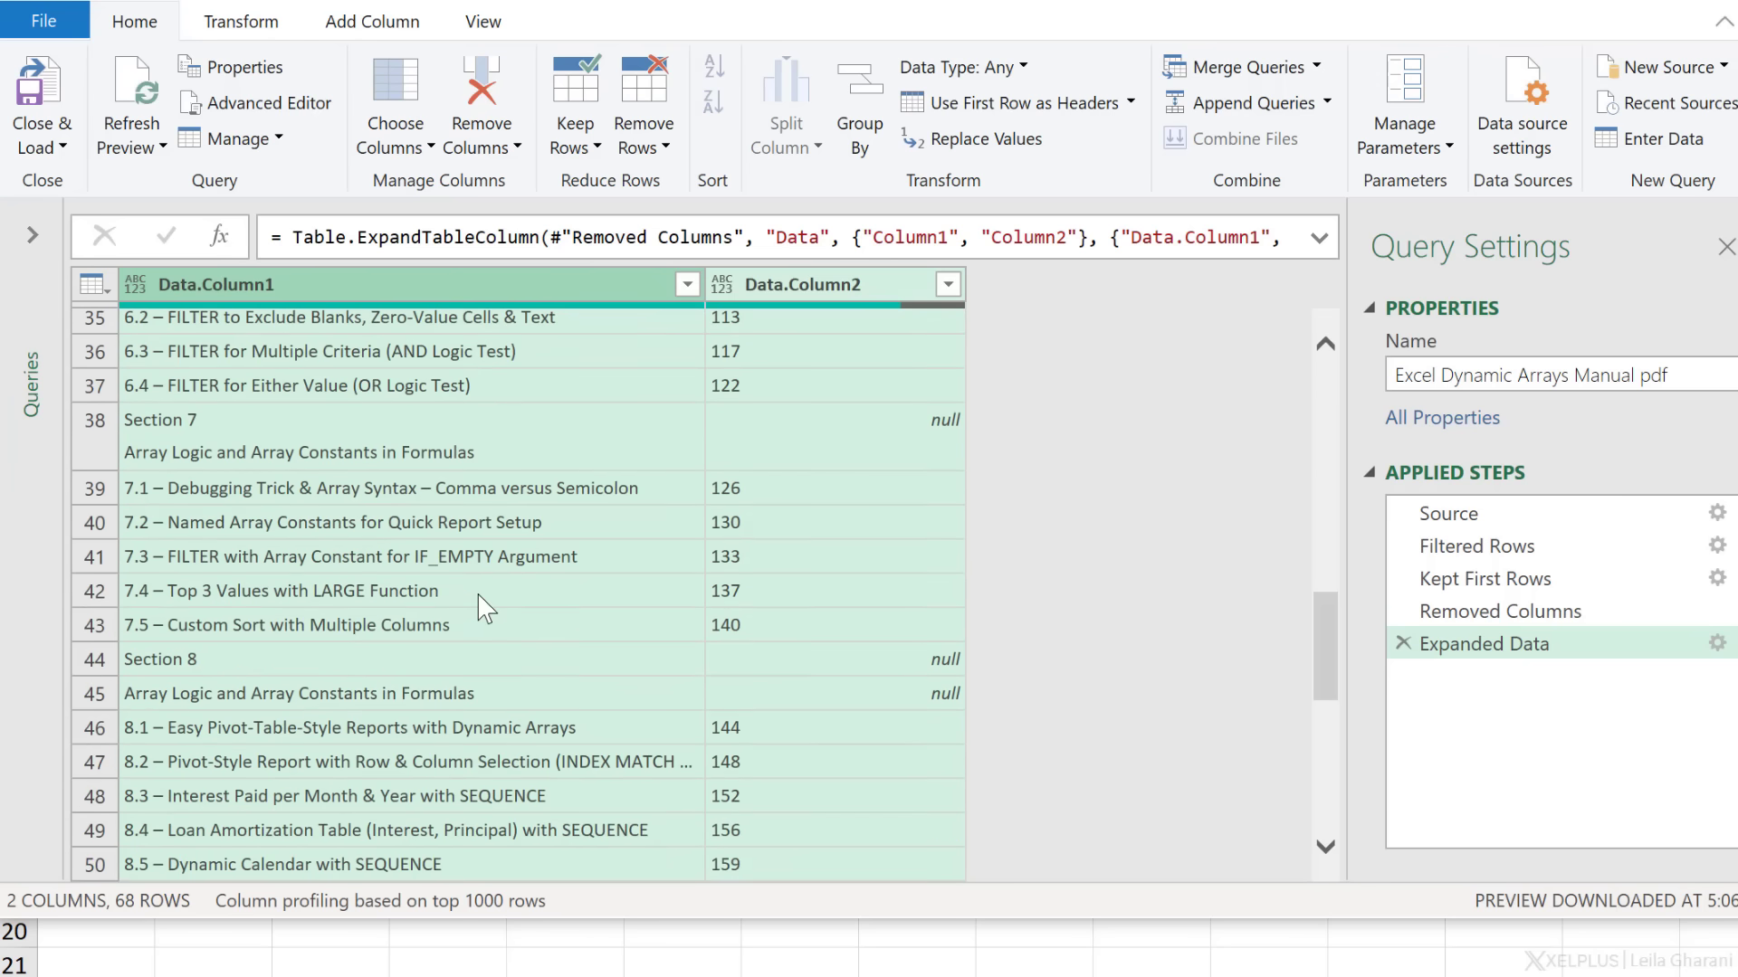
pyautogui.scroll(-2, 487, 609)
# Filter out rows with null page numbers in Data.Column2, leaving 51 rows
pyautogui.click(497, 493)
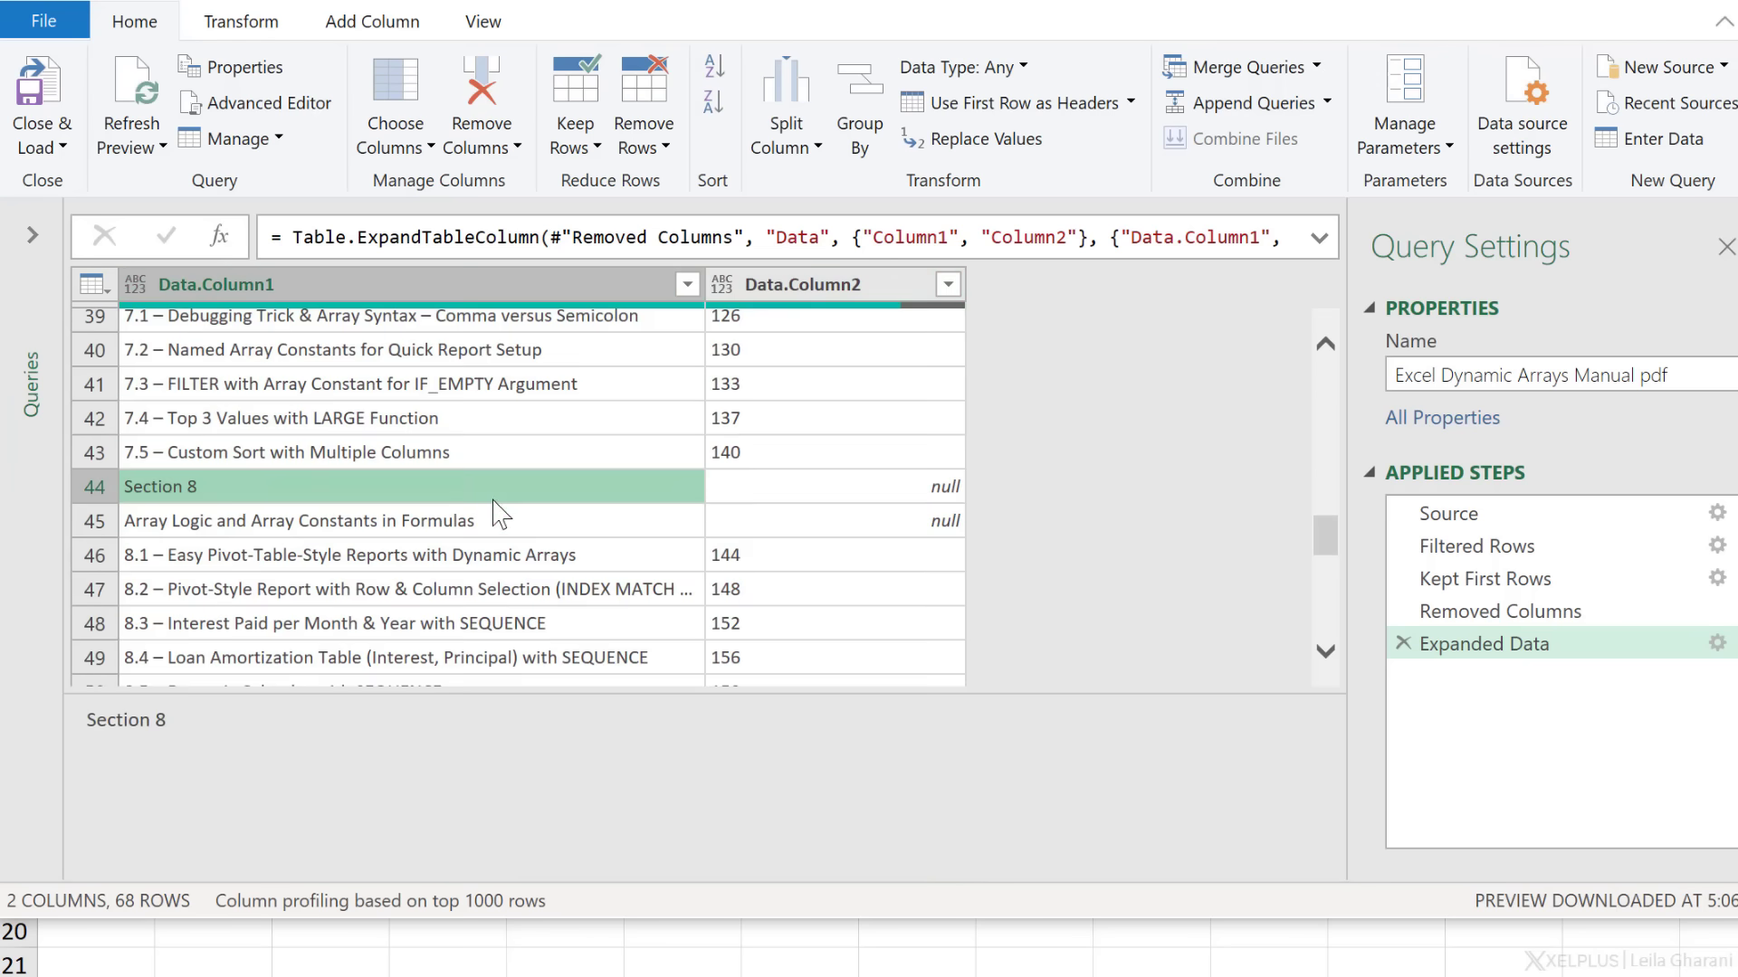
pyautogui.click(715, 496)
pyautogui.click(806, 524)
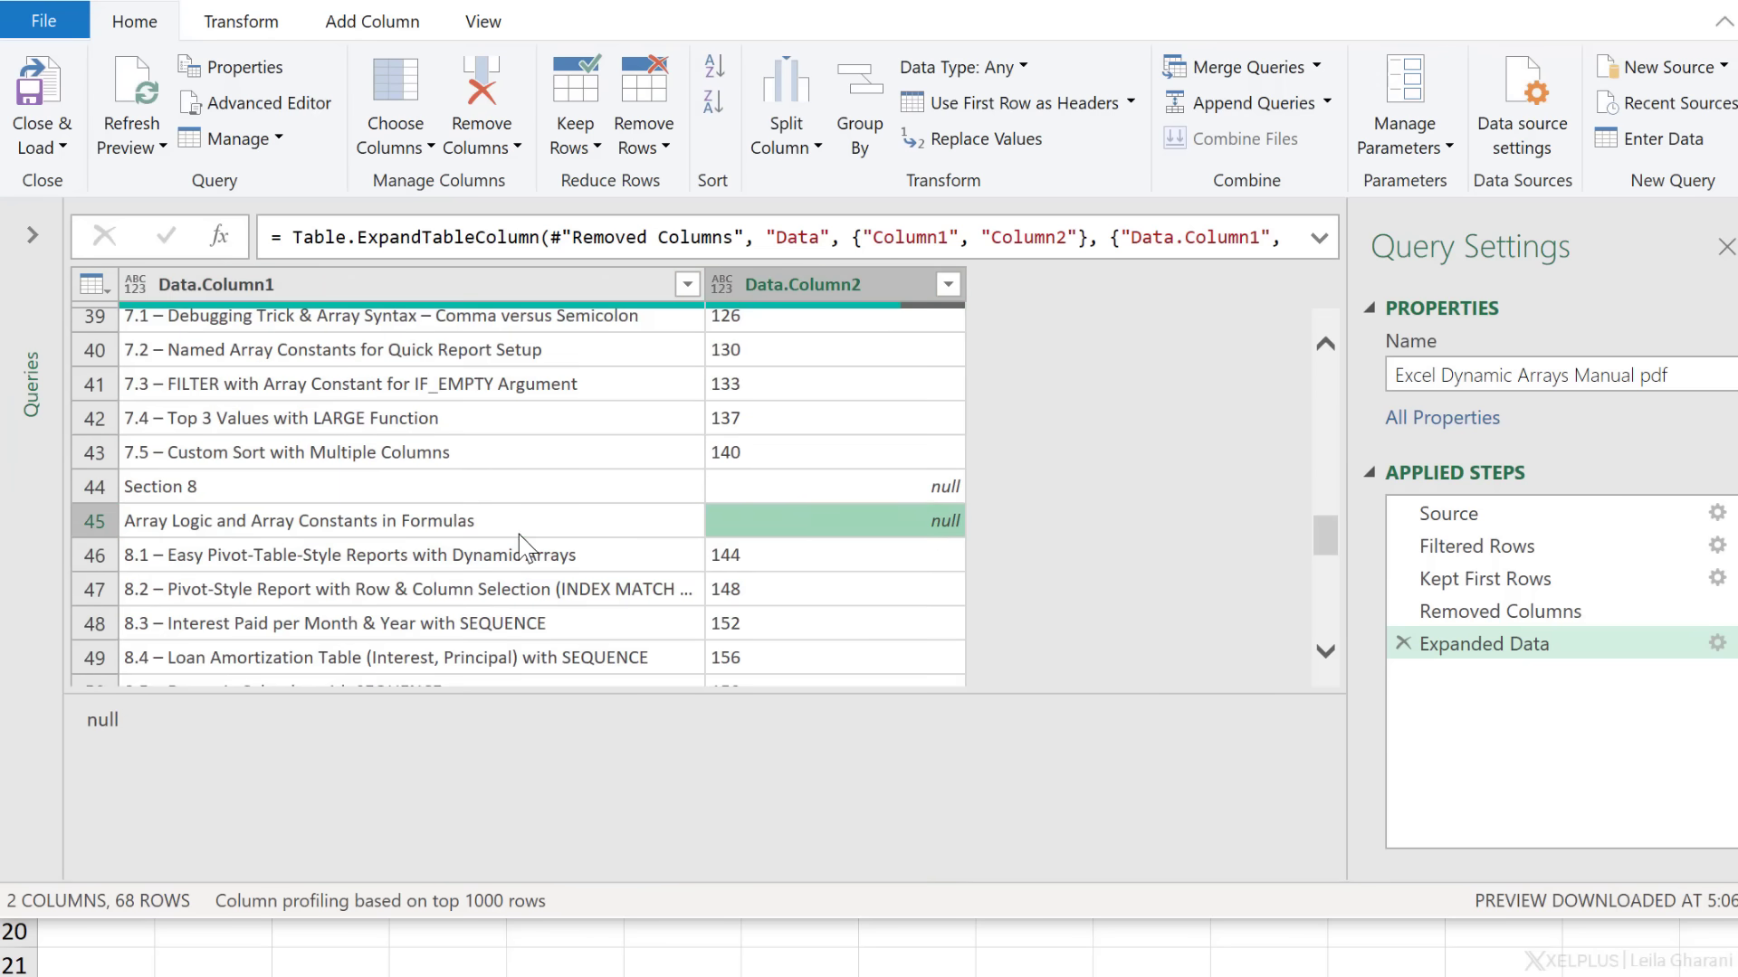
pyautogui.click(521, 536)
pyautogui.click(534, 500)
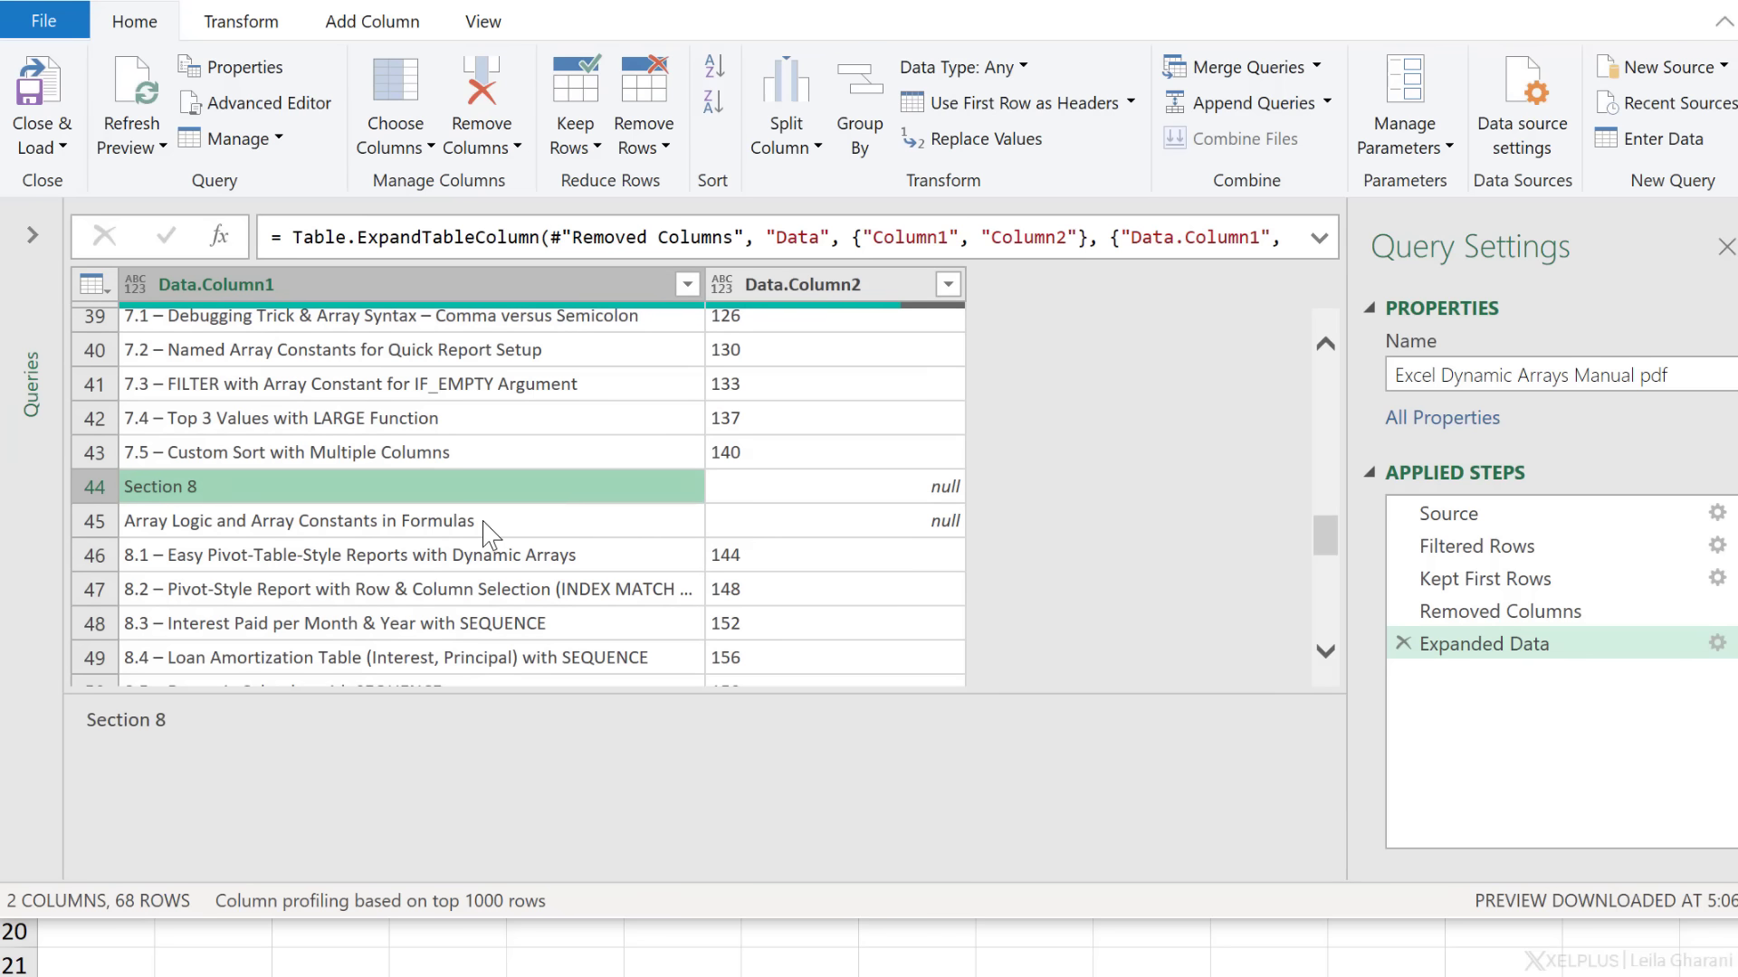
pyautogui.click(498, 528)
pyautogui.click(947, 285)
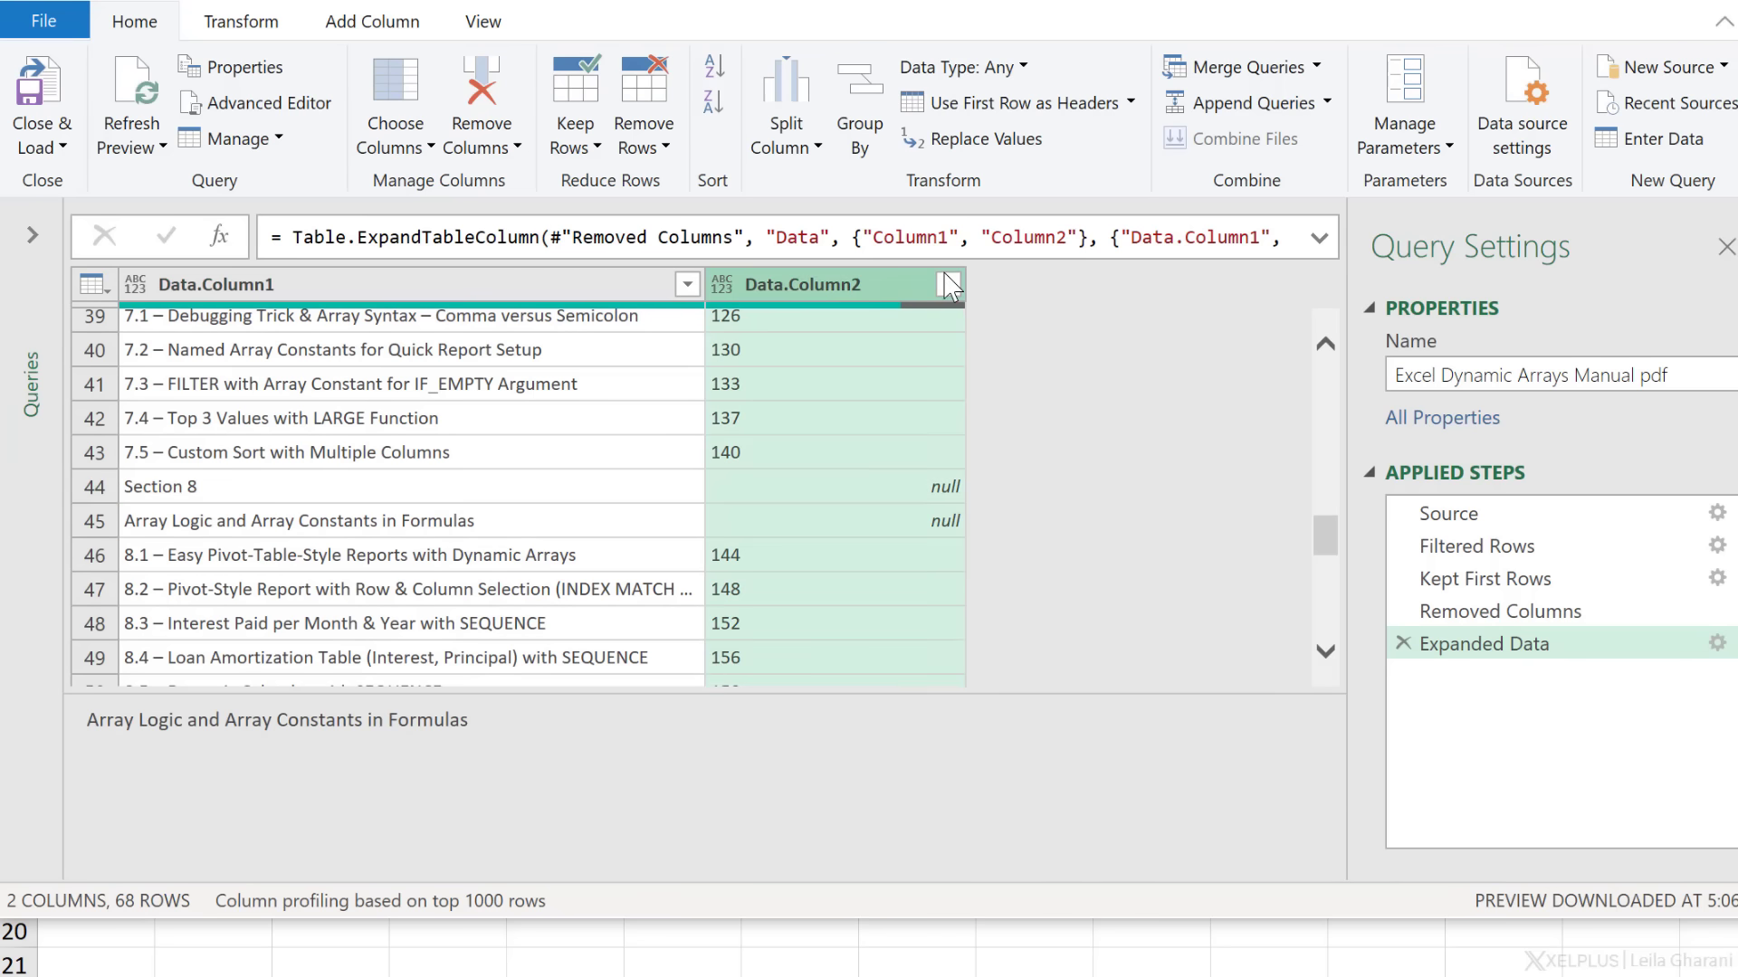
pyautogui.click(487, 659)
pyautogui.click(740, 874)
# Copy the dash character from the 2.2 entry's text in the detail pane
pyautogui.click(438, 491)
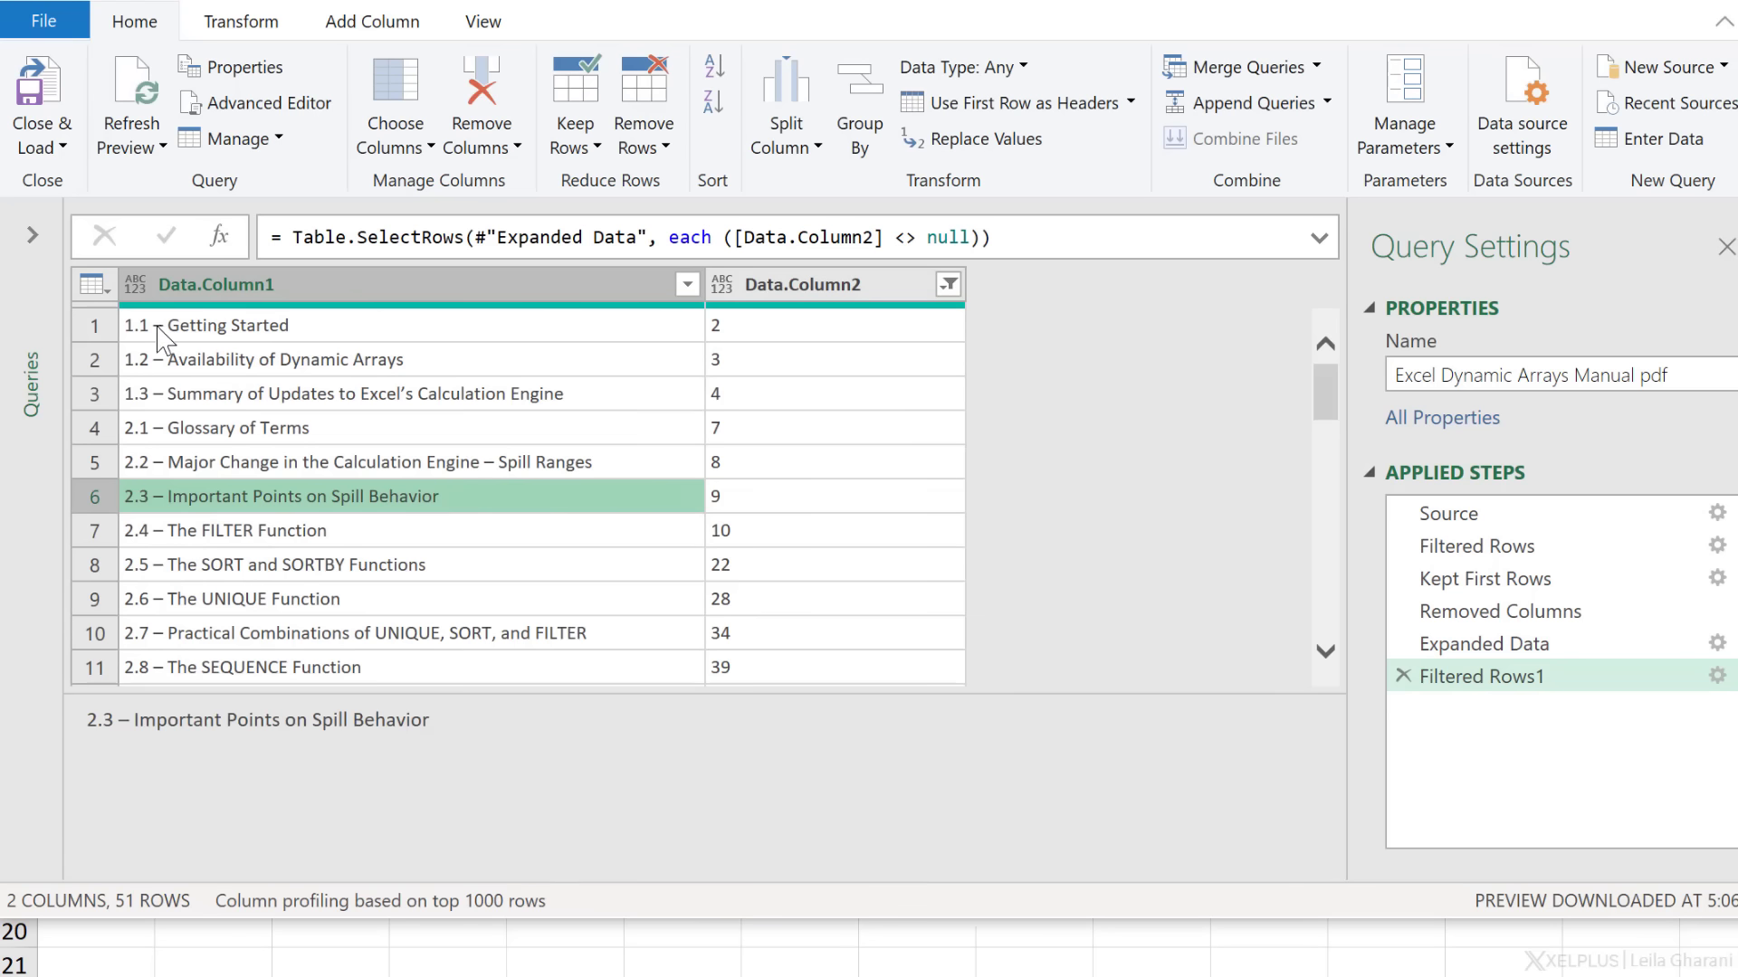
pyautogui.click(164, 467)
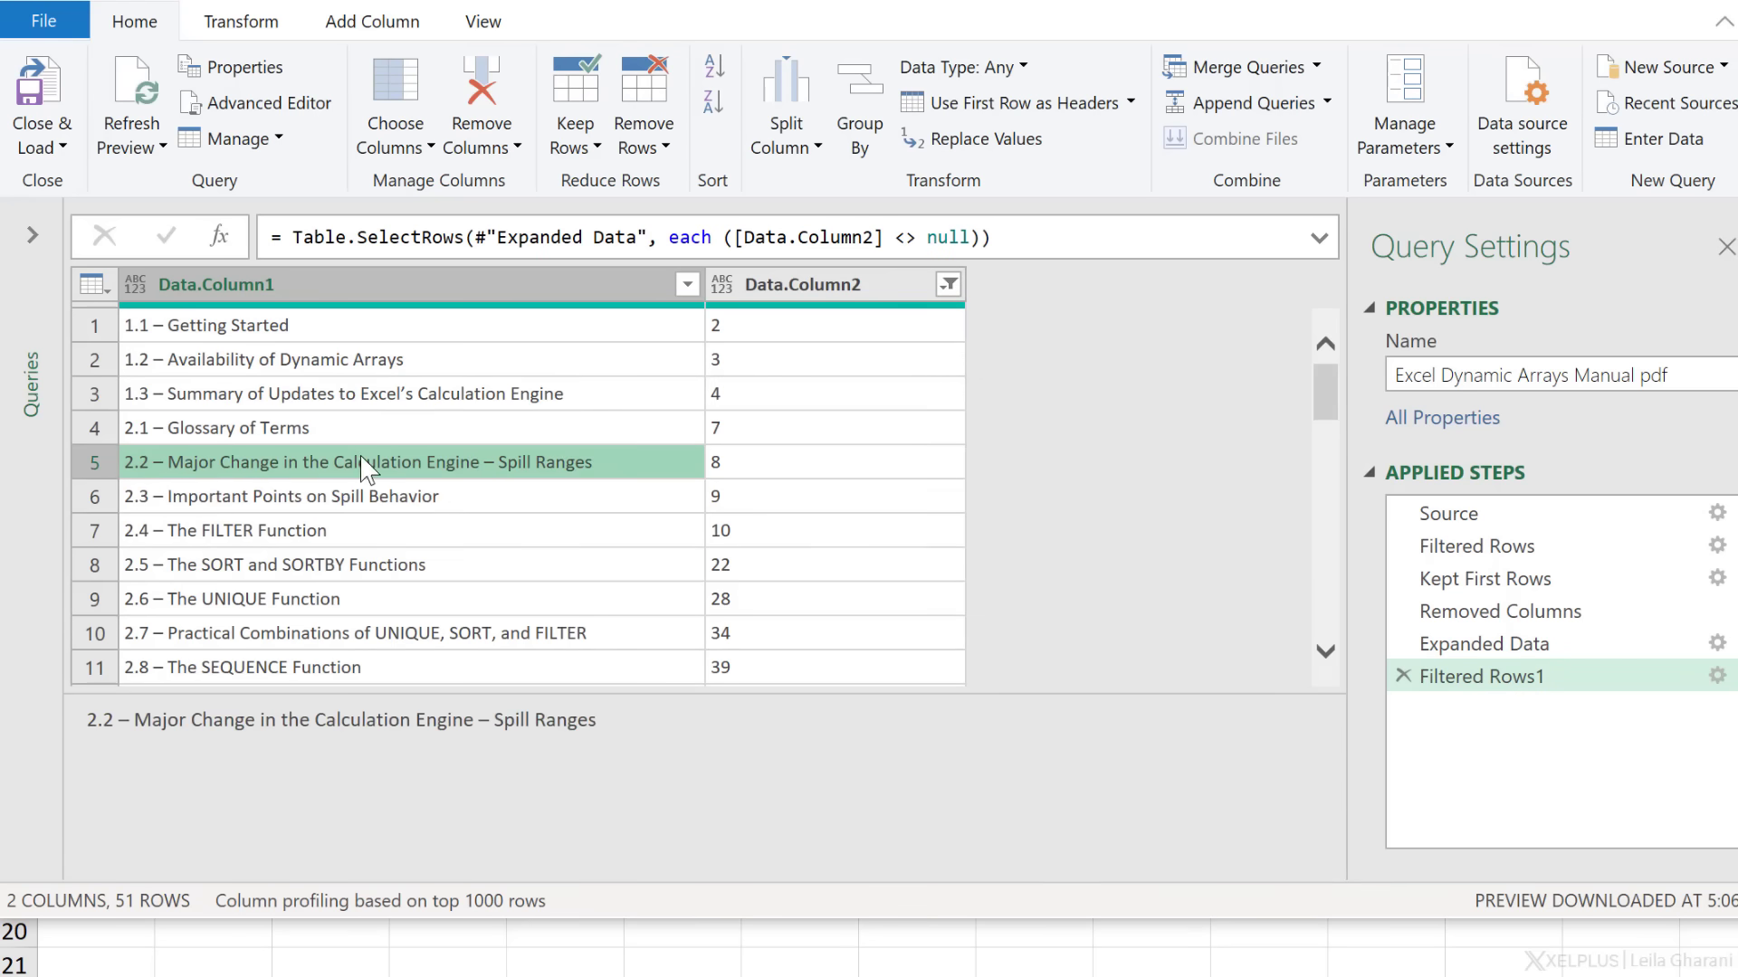
pyautogui.click(131, 716)
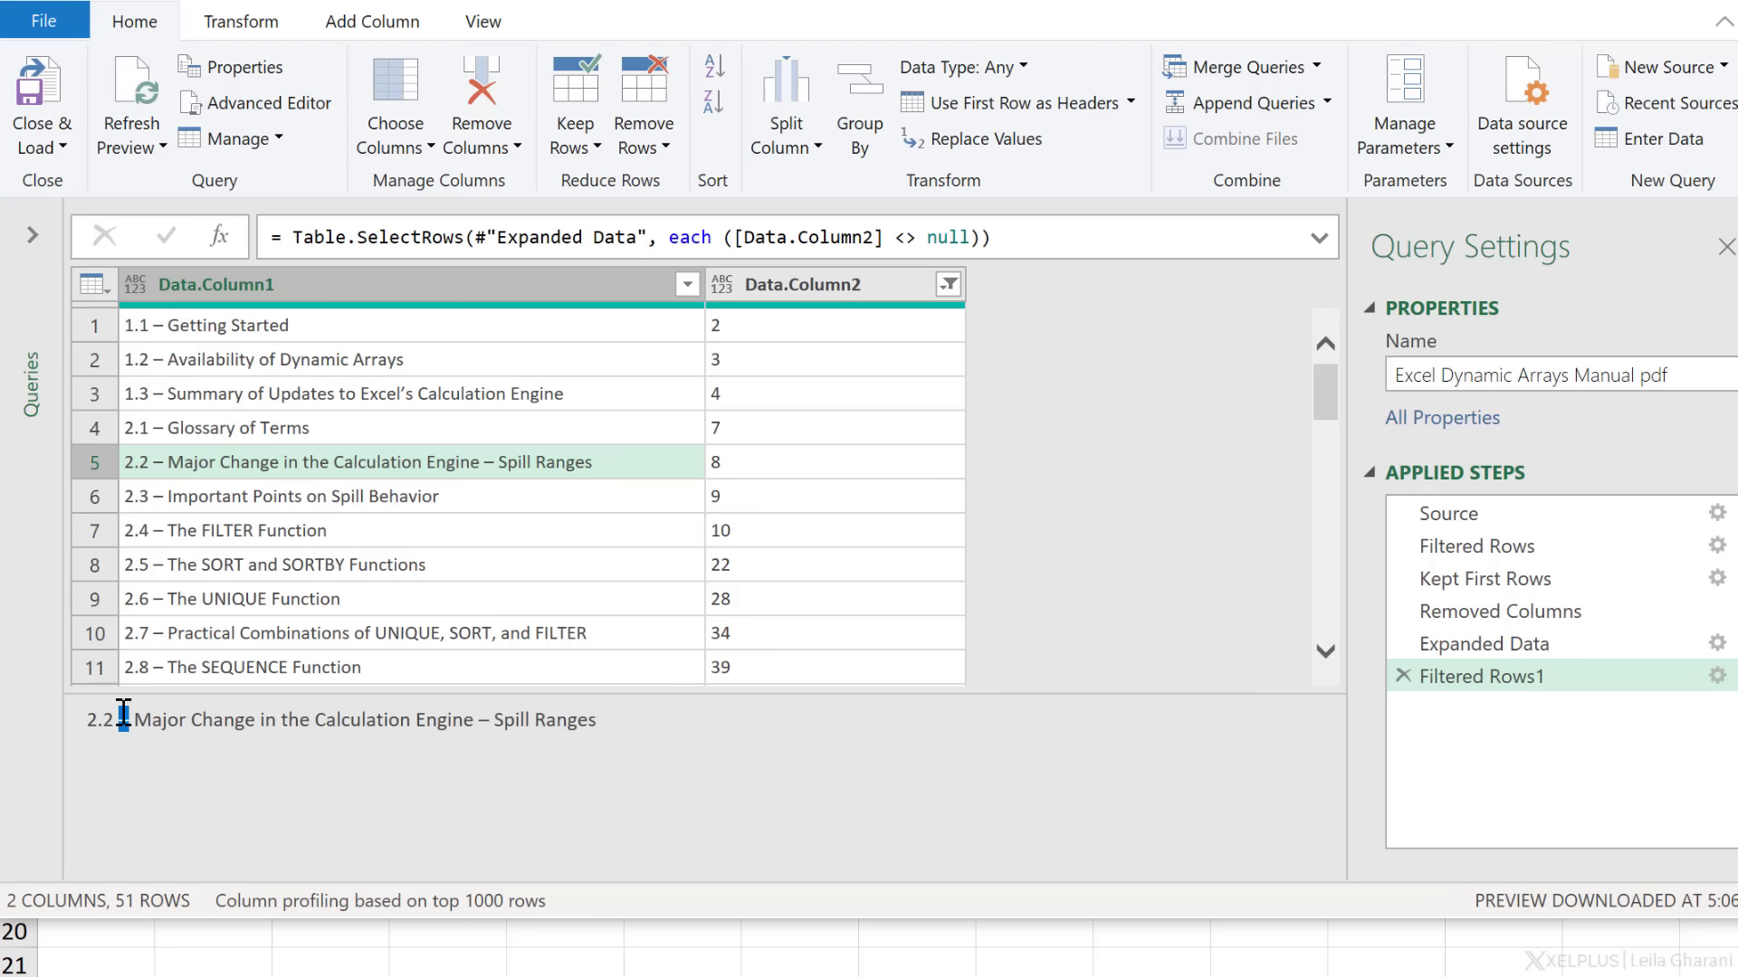
pyautogui.hotkey('ctrl', 'c')
# Split the section-title column at the left-most dash delimiter into two columns
pyautogui.click(452, 284)
pyautogui.click(780, 145)
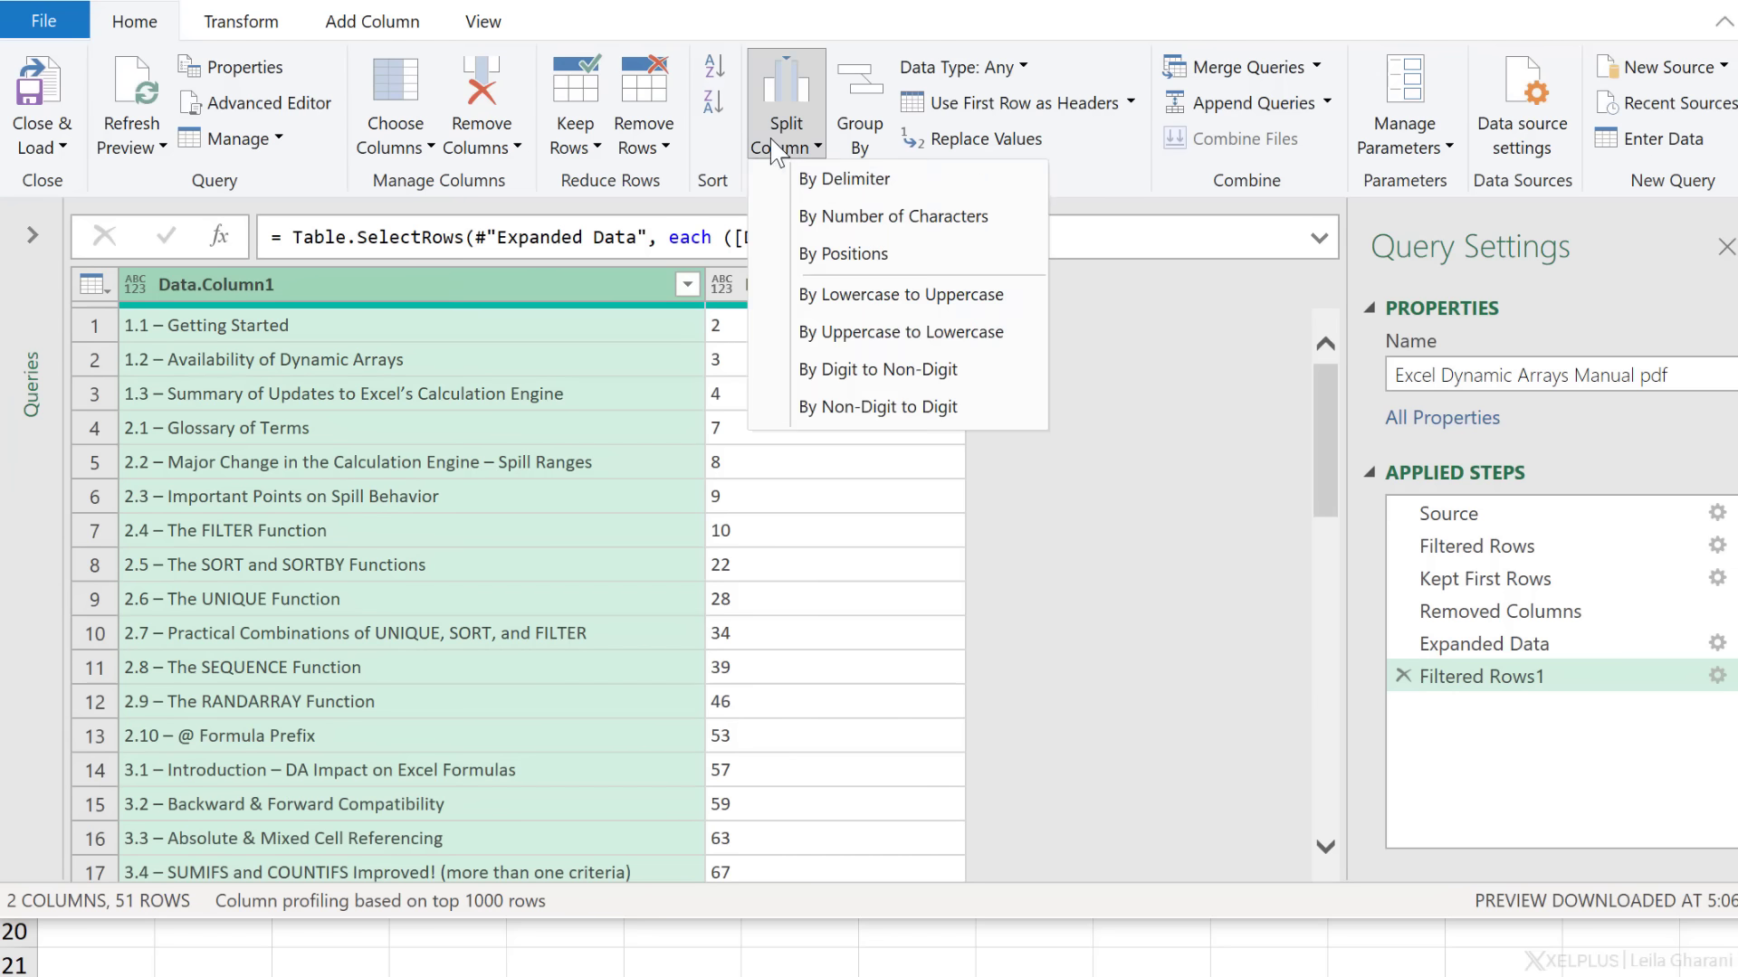
pyautogui.click(814, 178)
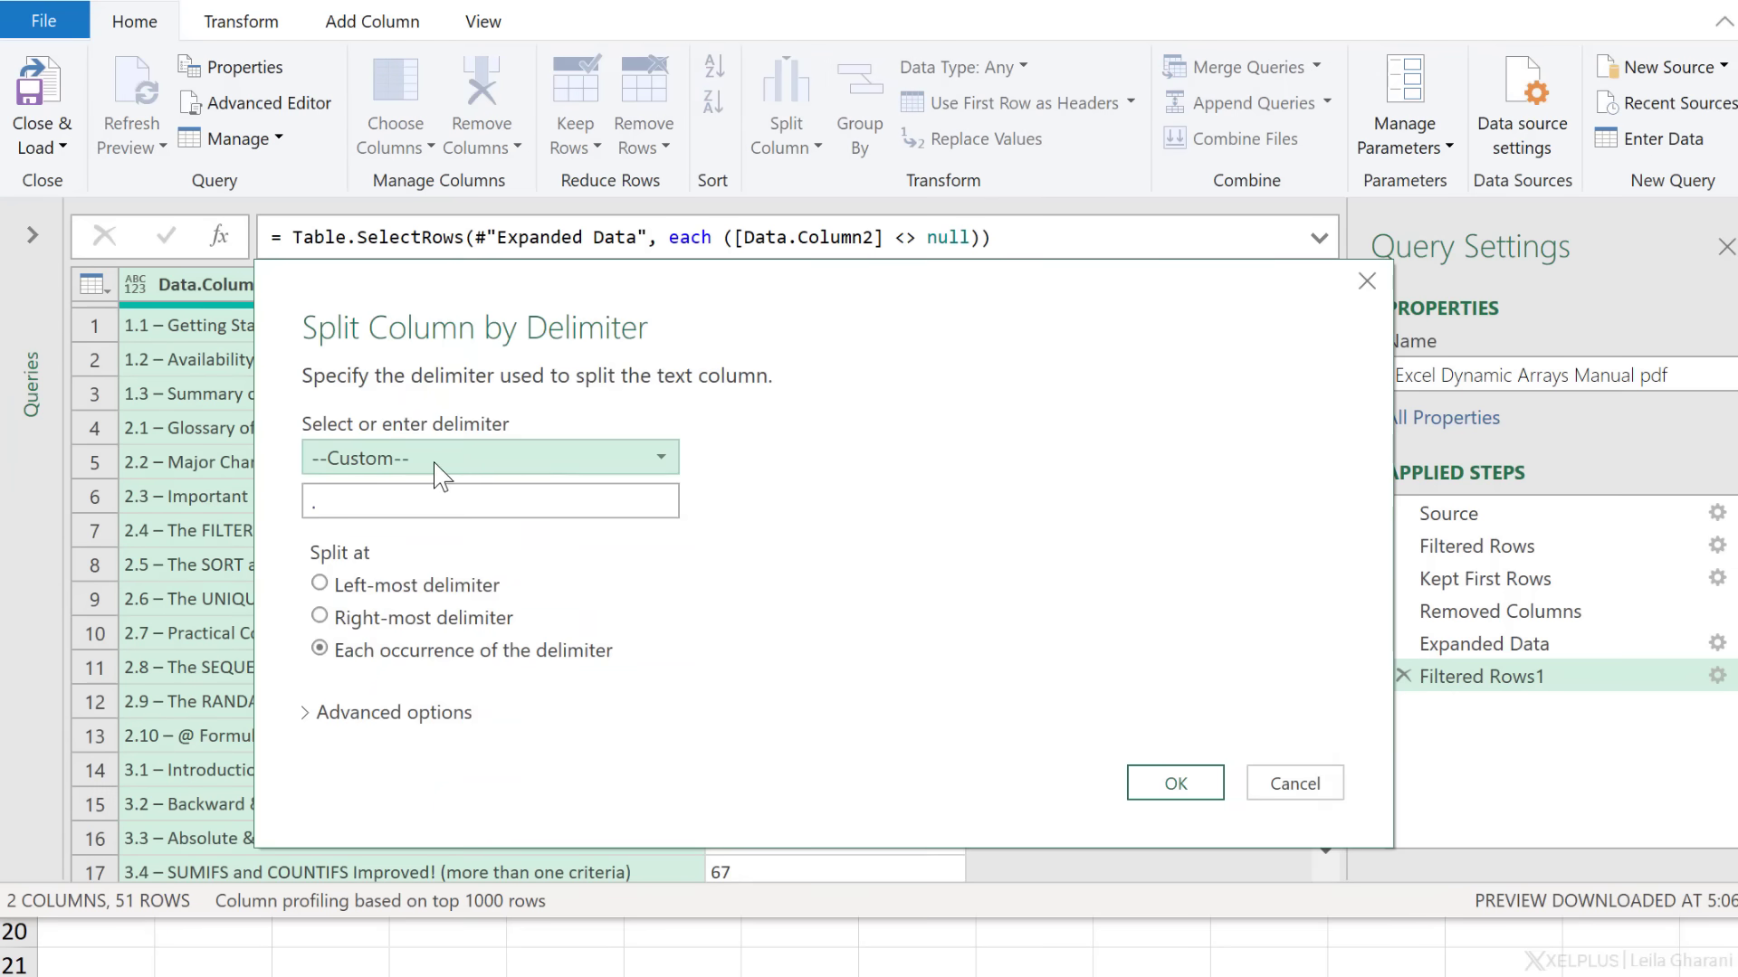
pyautogui.click(315, 512)
pyautogui.doubleClick(332, 509)
pyautogui.hotkey('ctrl', 'v')
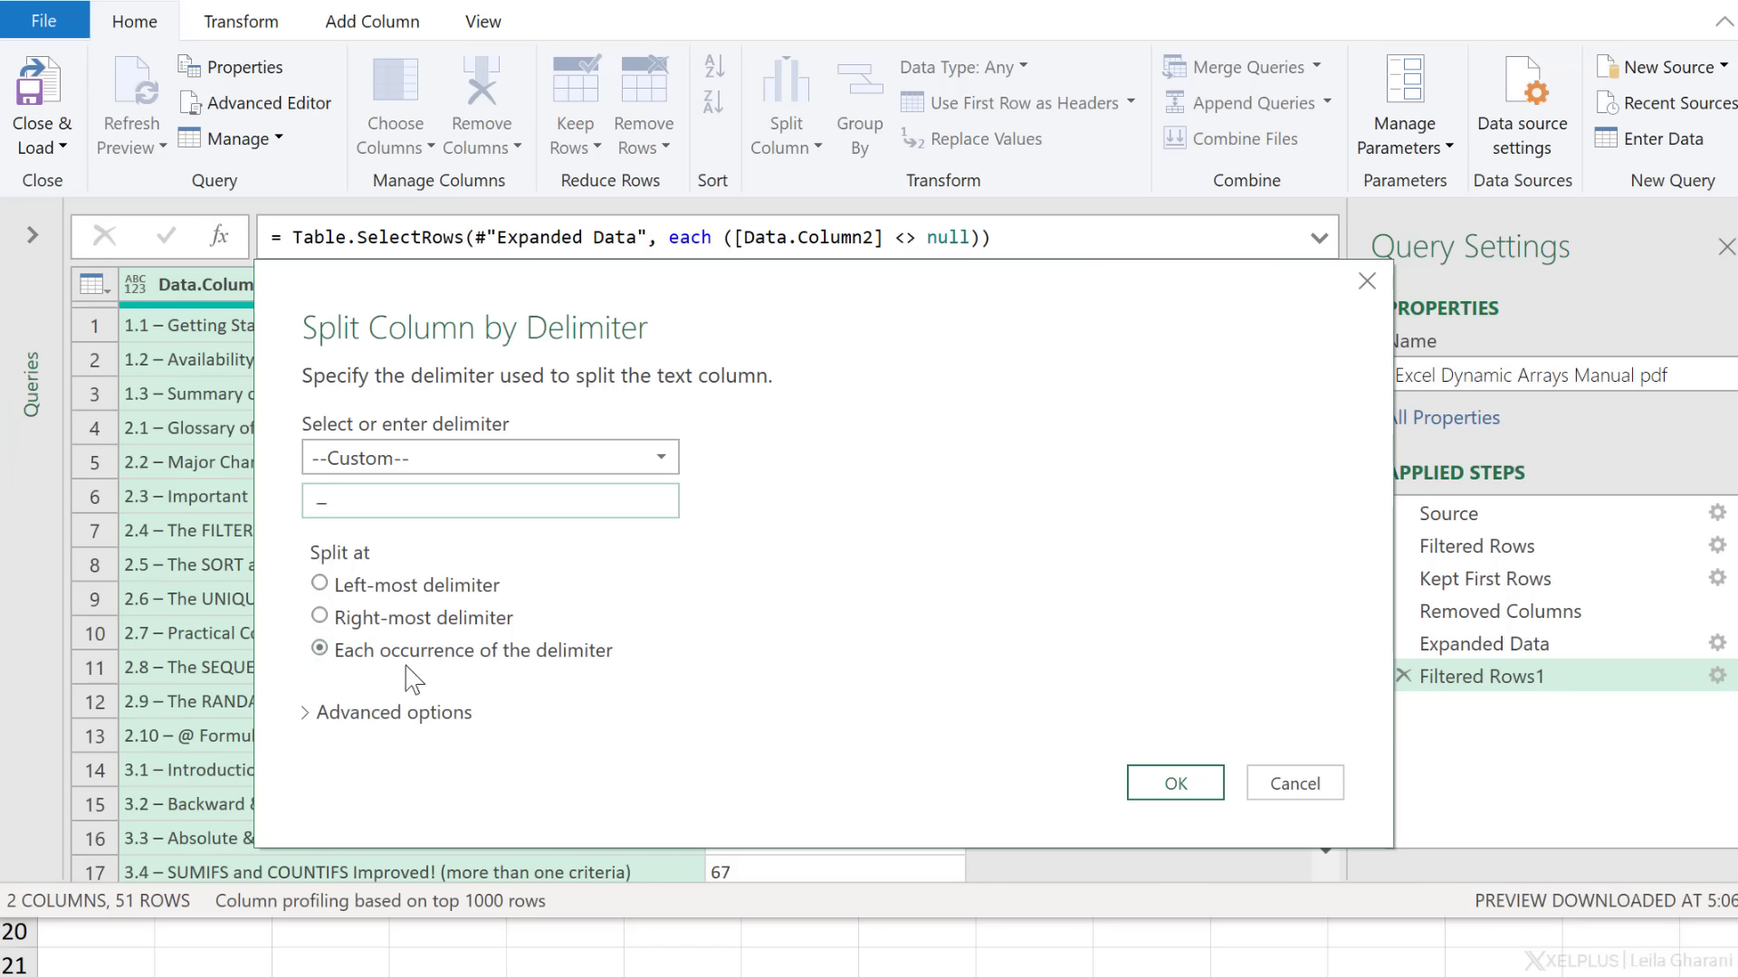
pyautogui.click(349, 596)
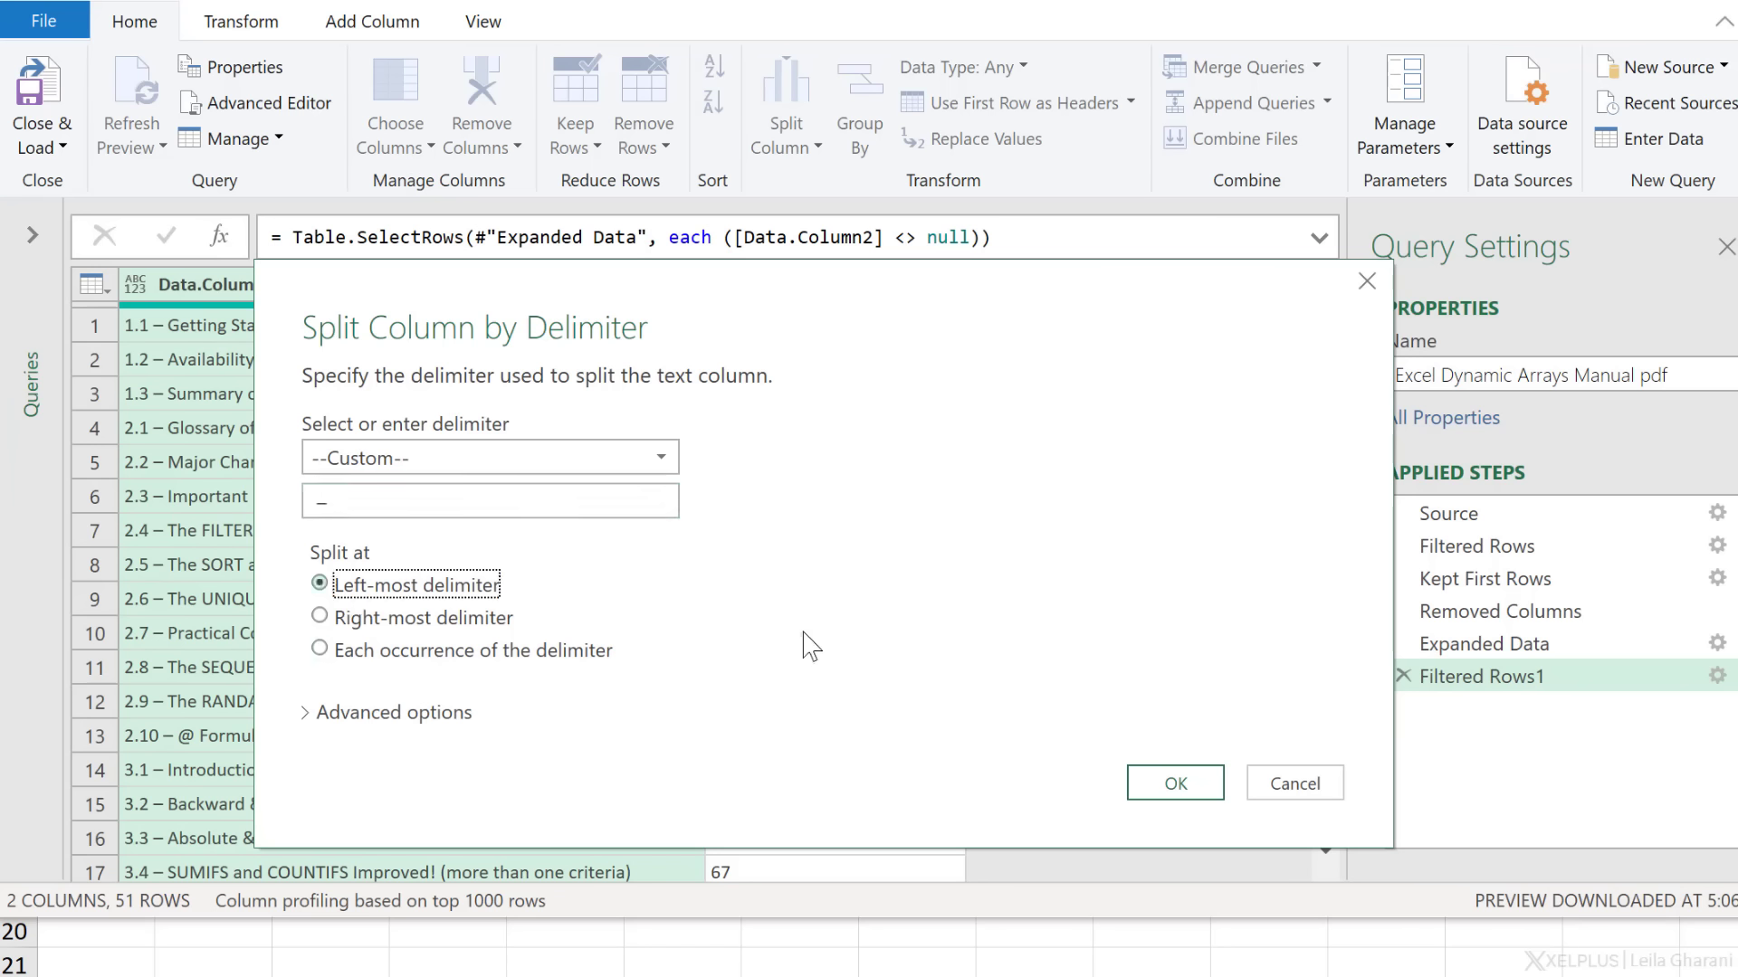
pyautogui.click(1175, 778)
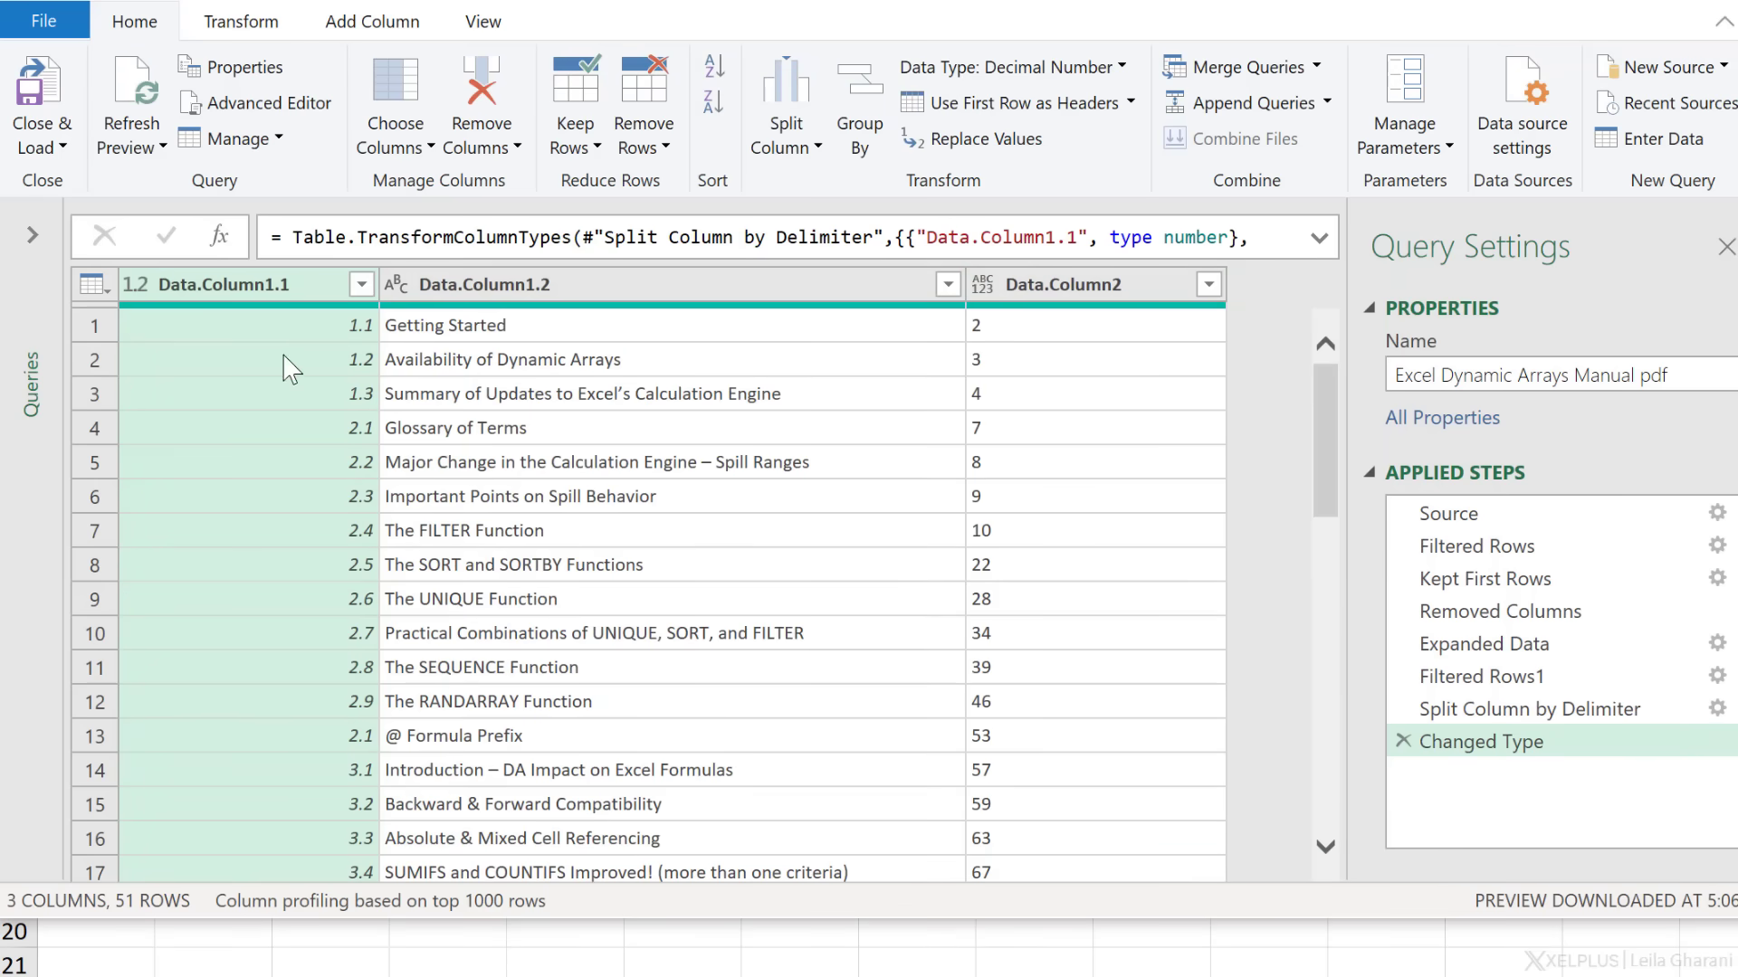
# Rename the three columns Number, Topic and Page numbers
pyautogui.doubleClick(284, 298)
pyautogui.write('Number')
pyautogui.press('Return')
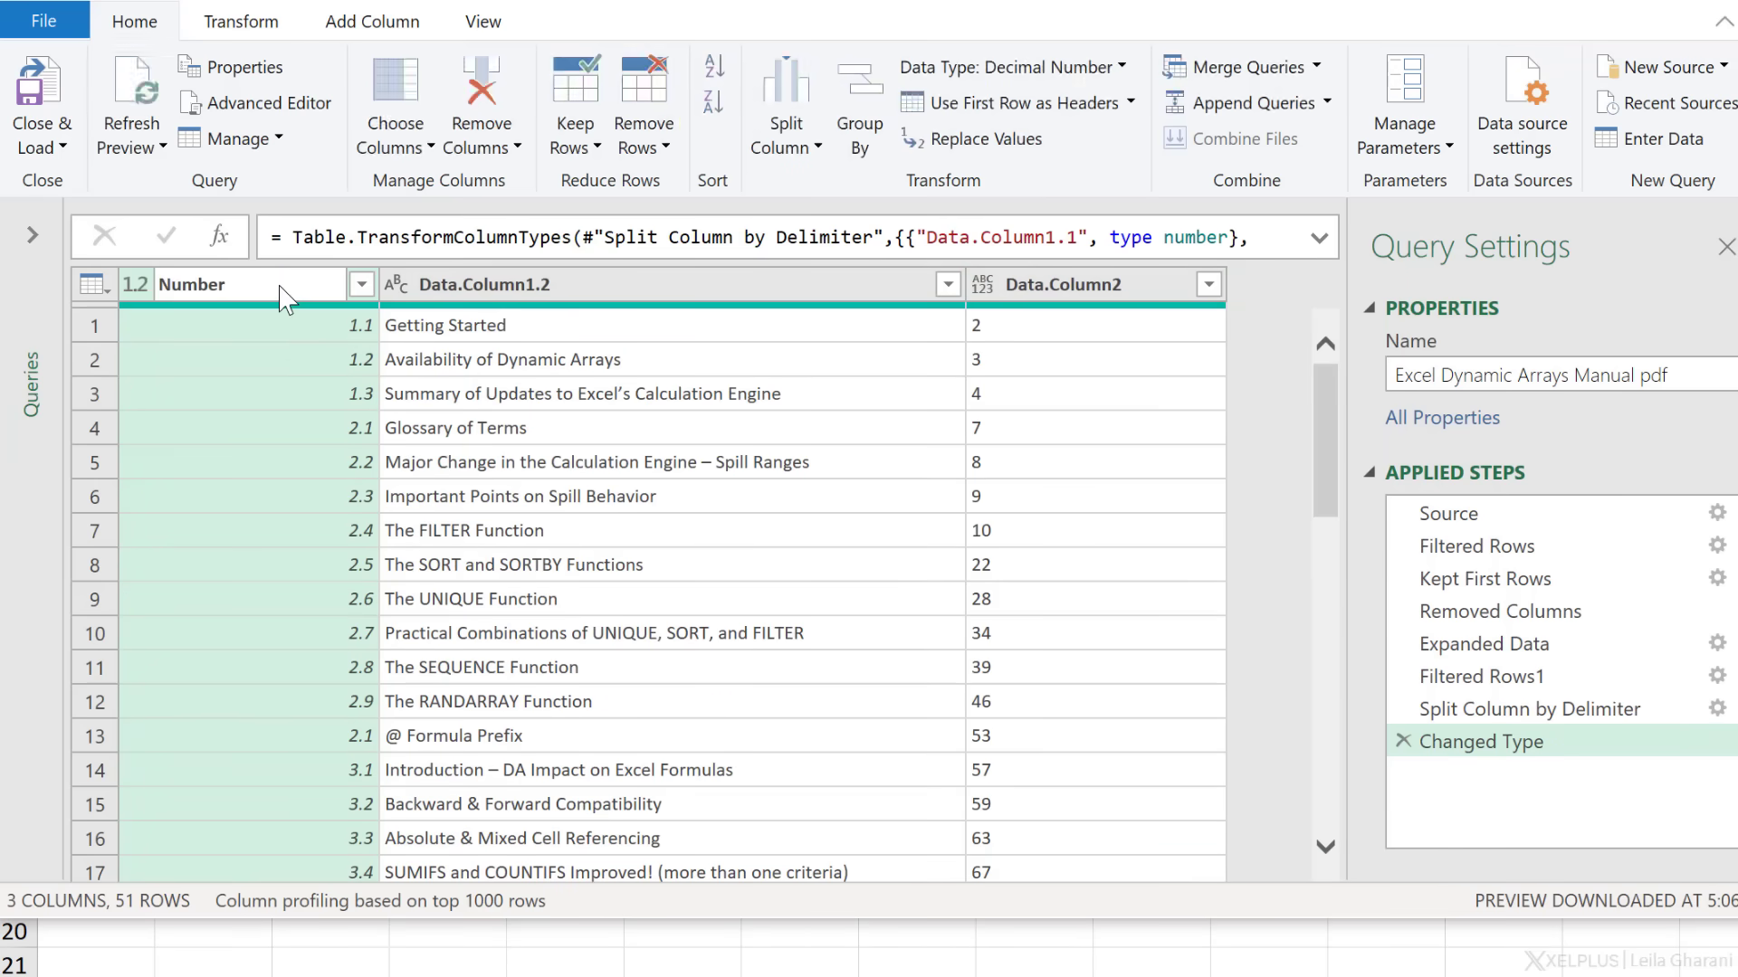
pyautogui.doubleClick(550, 286)
pyautogui.write('Topic')
pyautogui.press('Return')
pyautogui.doubleClick(1120, 286)
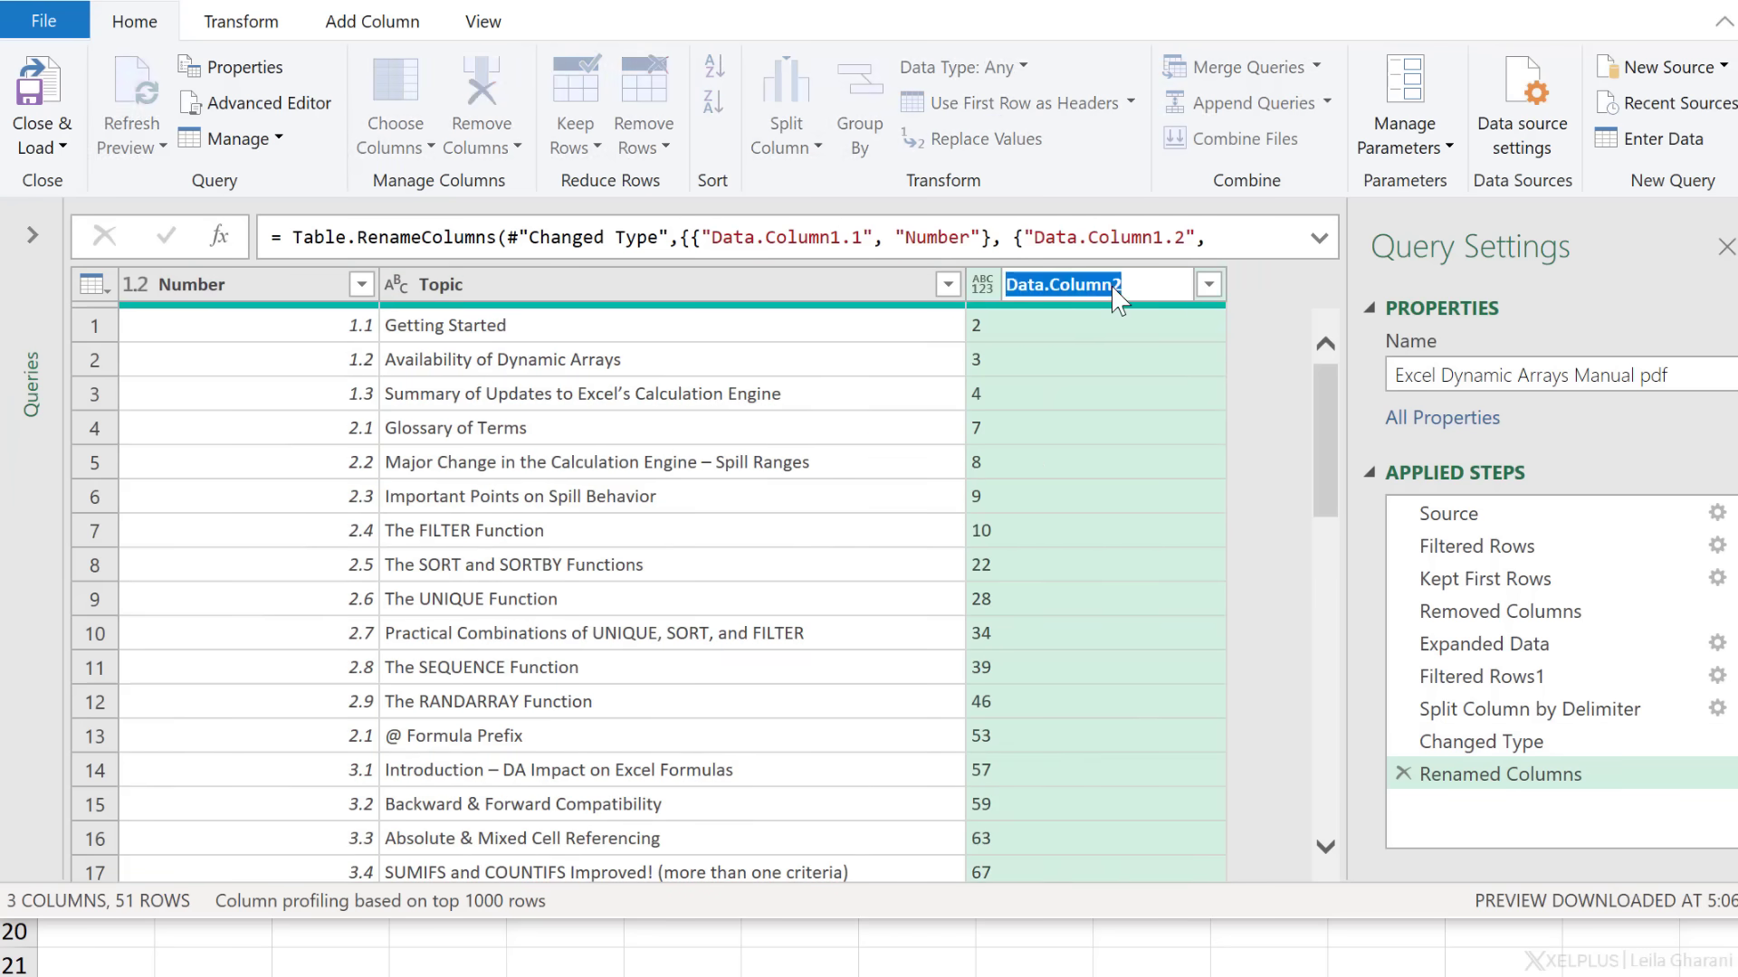
pyautogui.write('Page numbers')
pyautogui.press('Return')
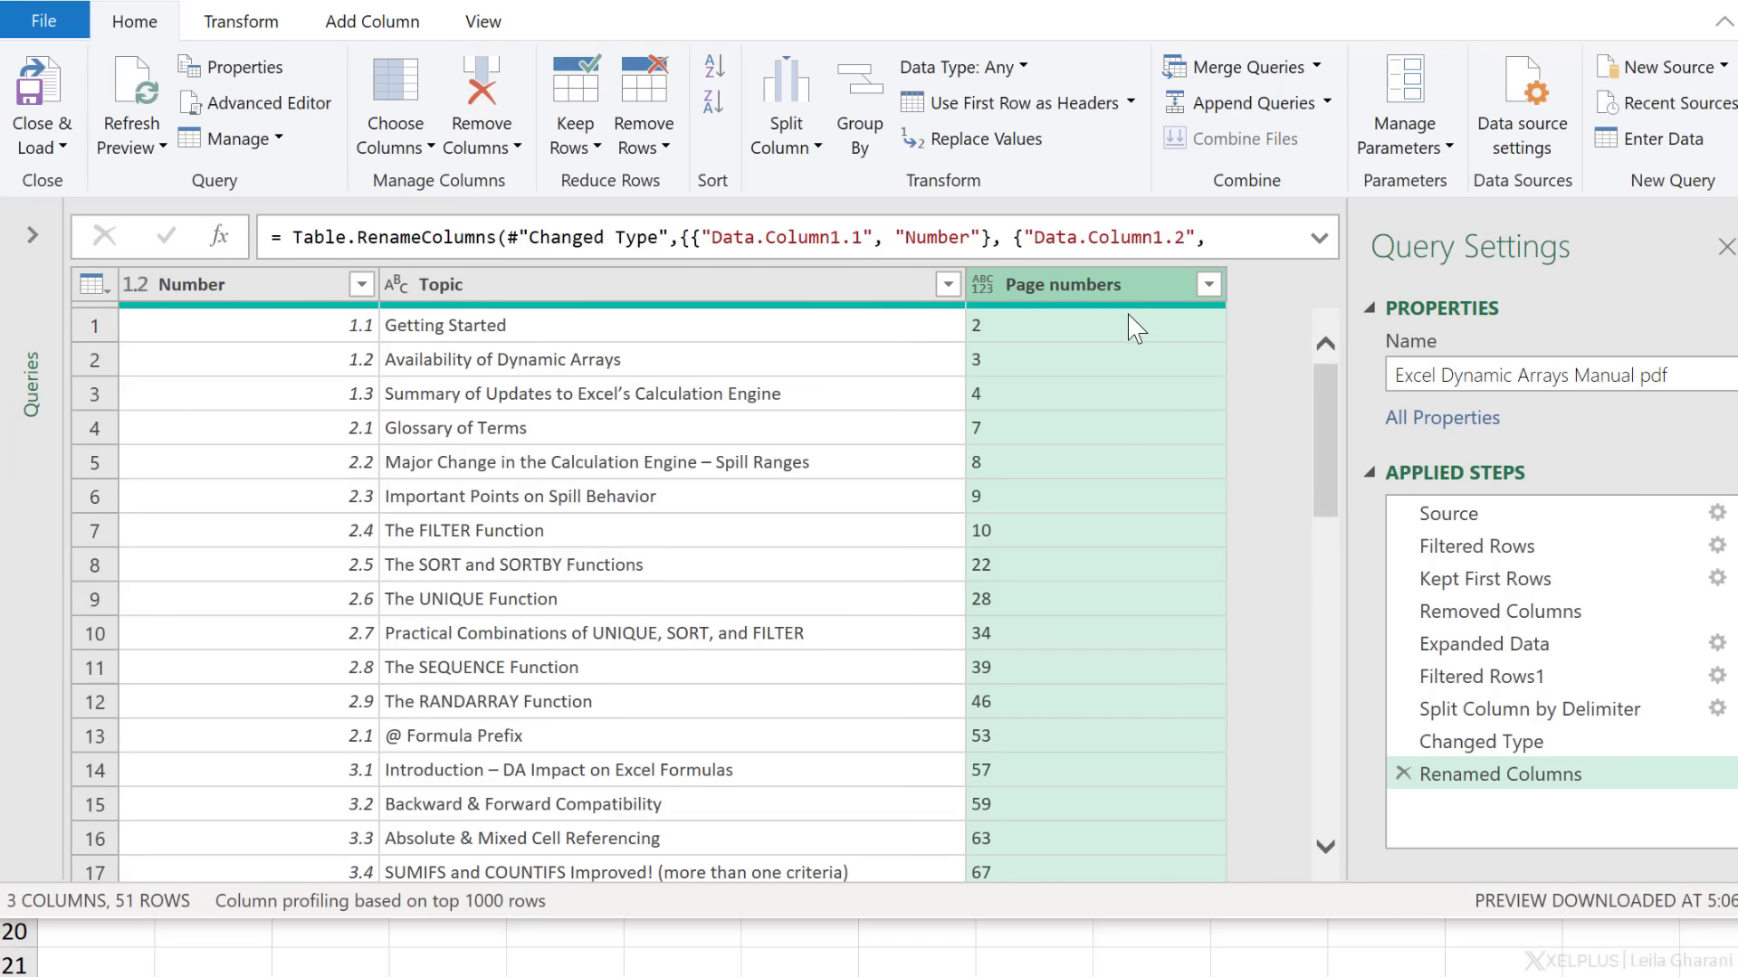
# Set the Page numbers column's data type to Whole Number
pyautogui.click(983, 285)
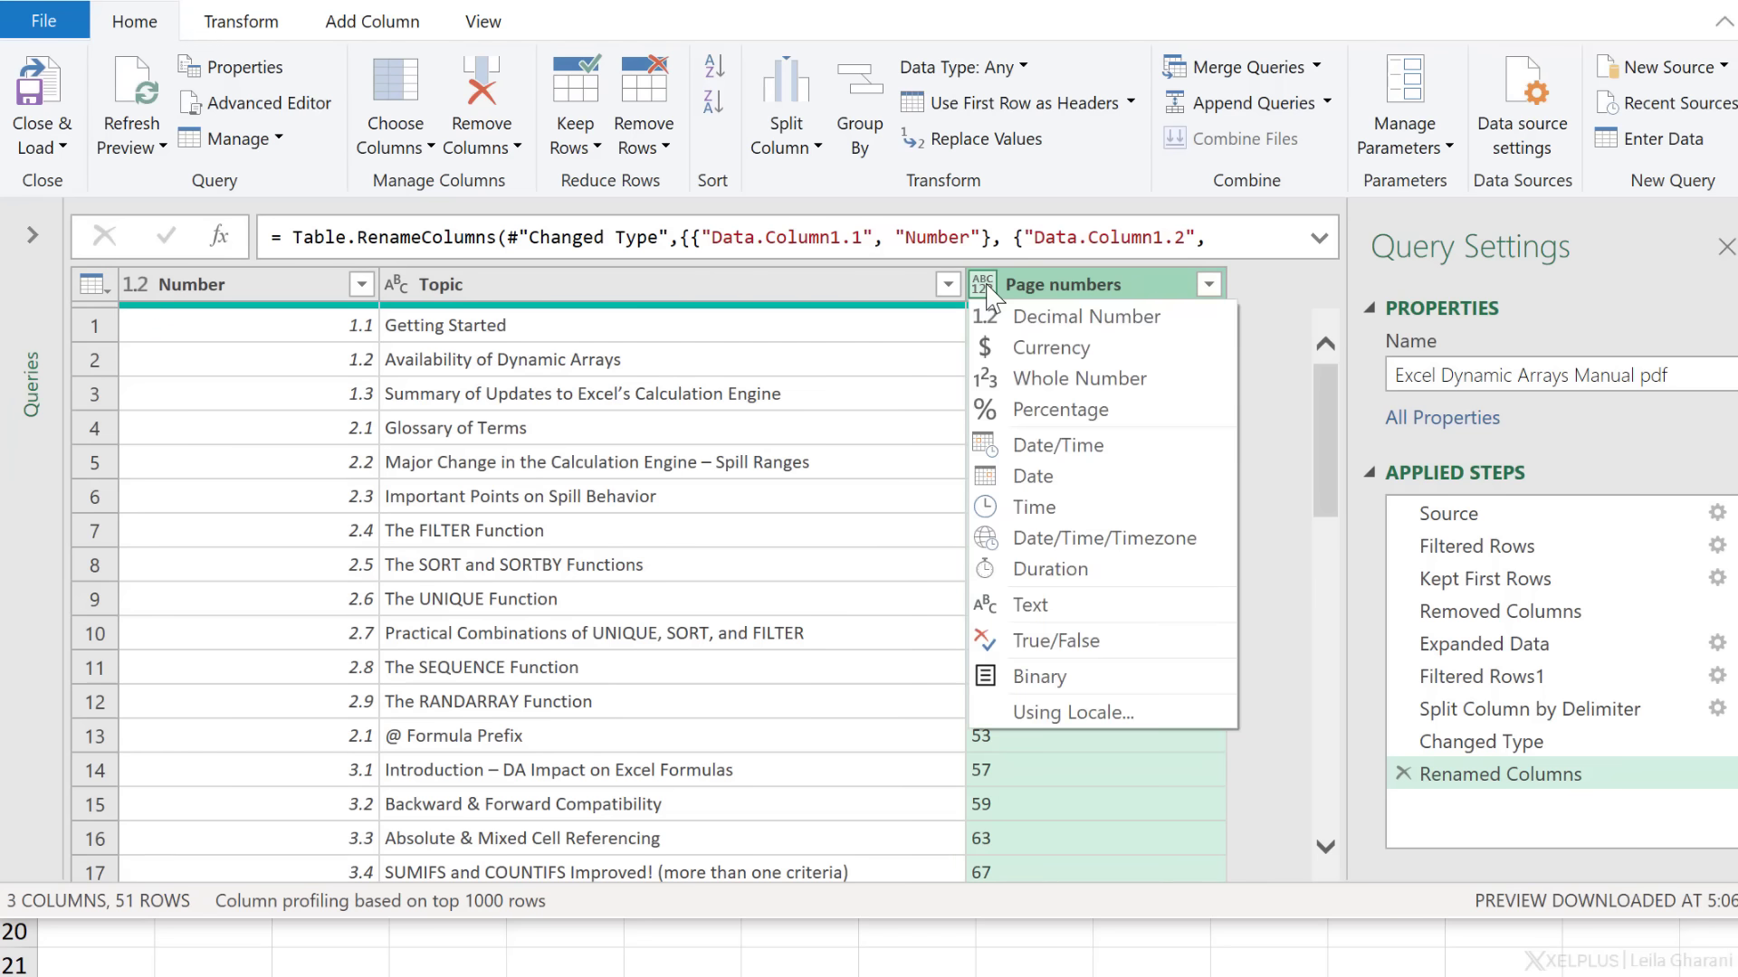
pyautogui.click(1047, 378)
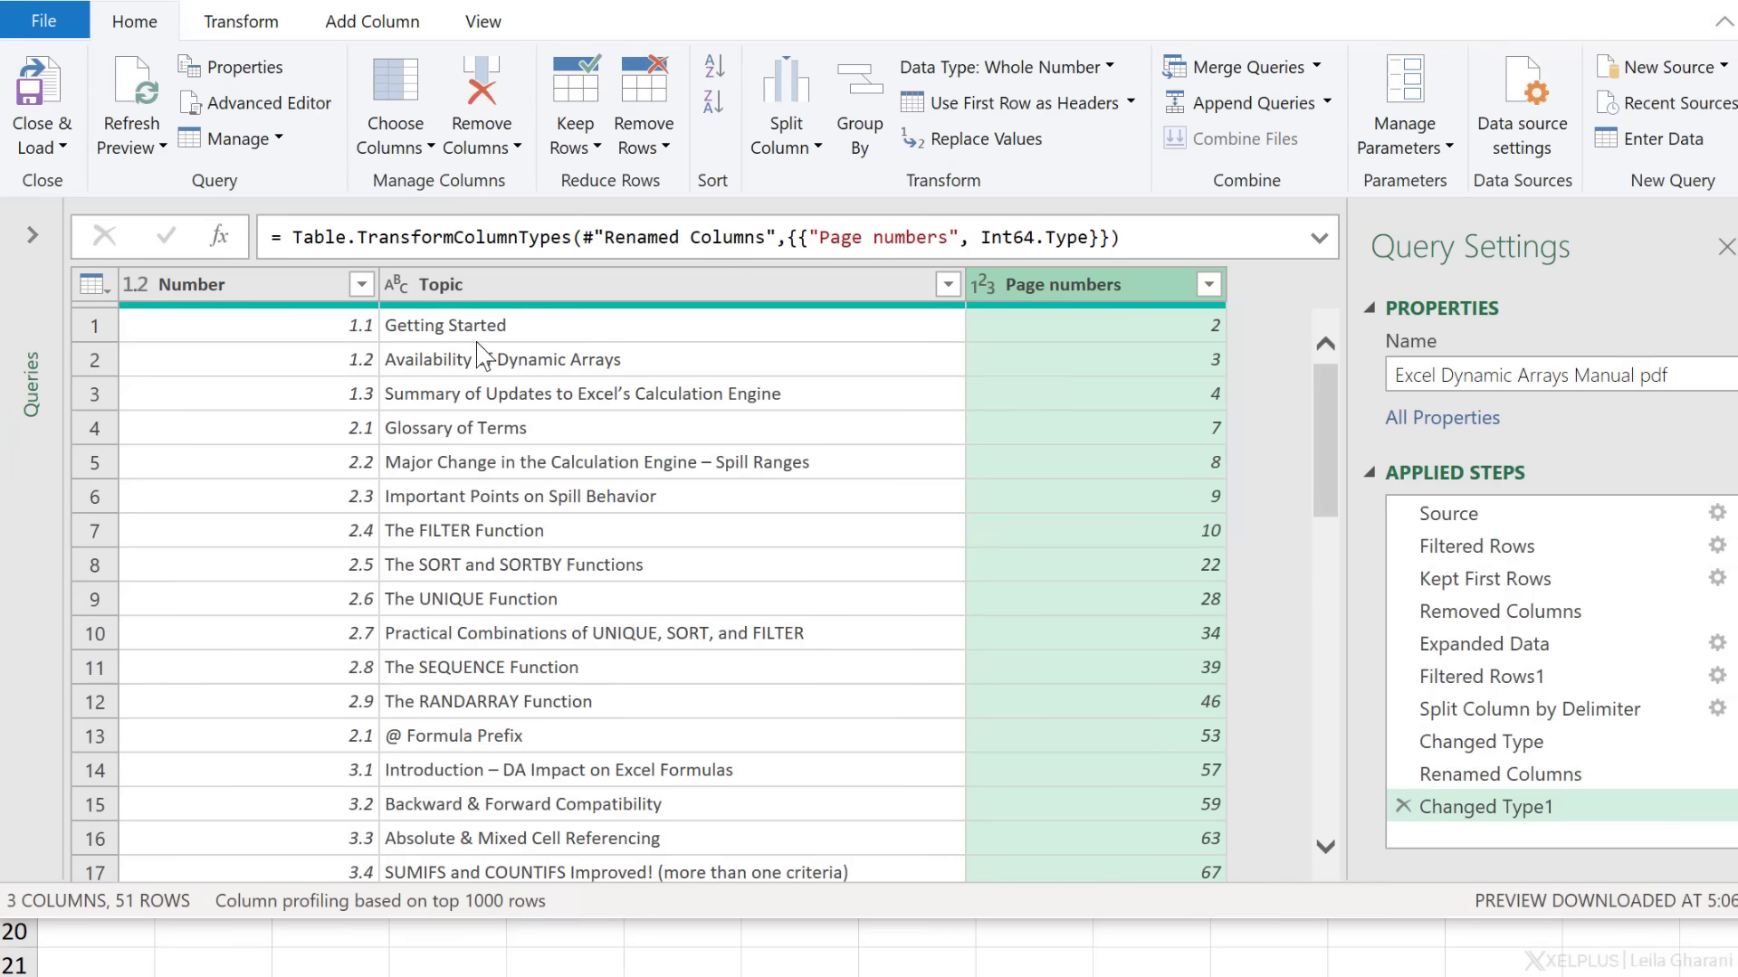
pyautogui.click(276, 376)
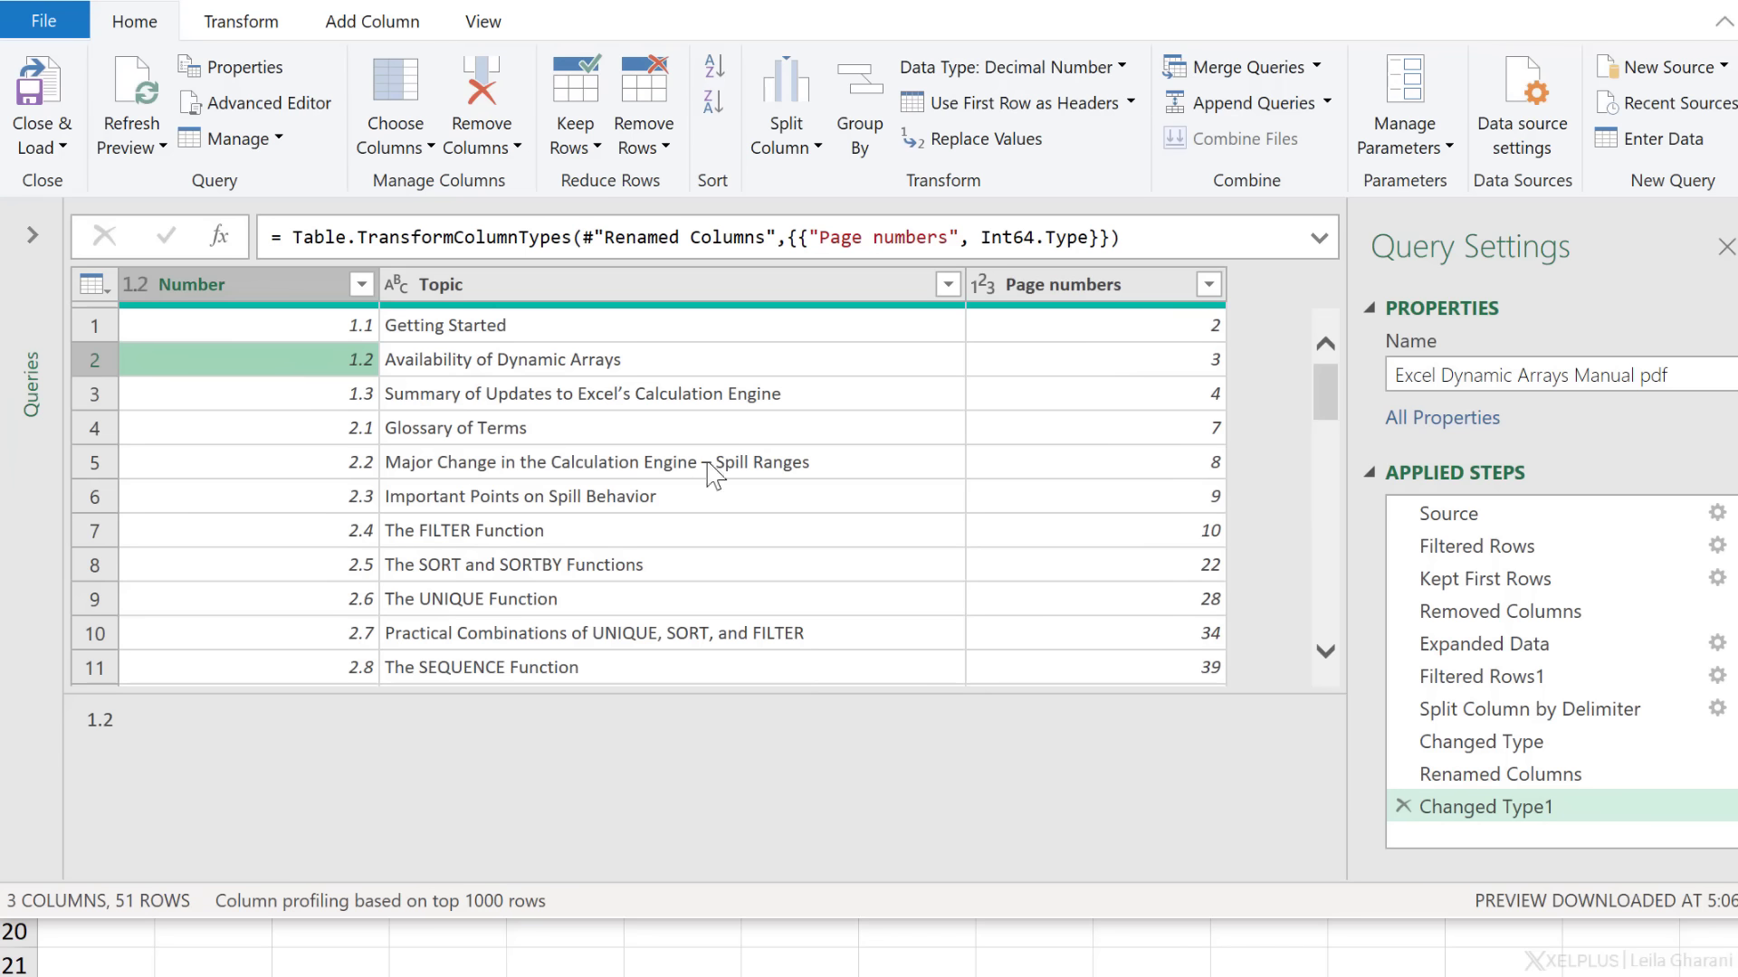
# Close & Load To an existing worksheet, giving a 51-row Number, Topic, Page numbers table
pyautogui.click(43, 146)
pyautogui.click(82, 216)
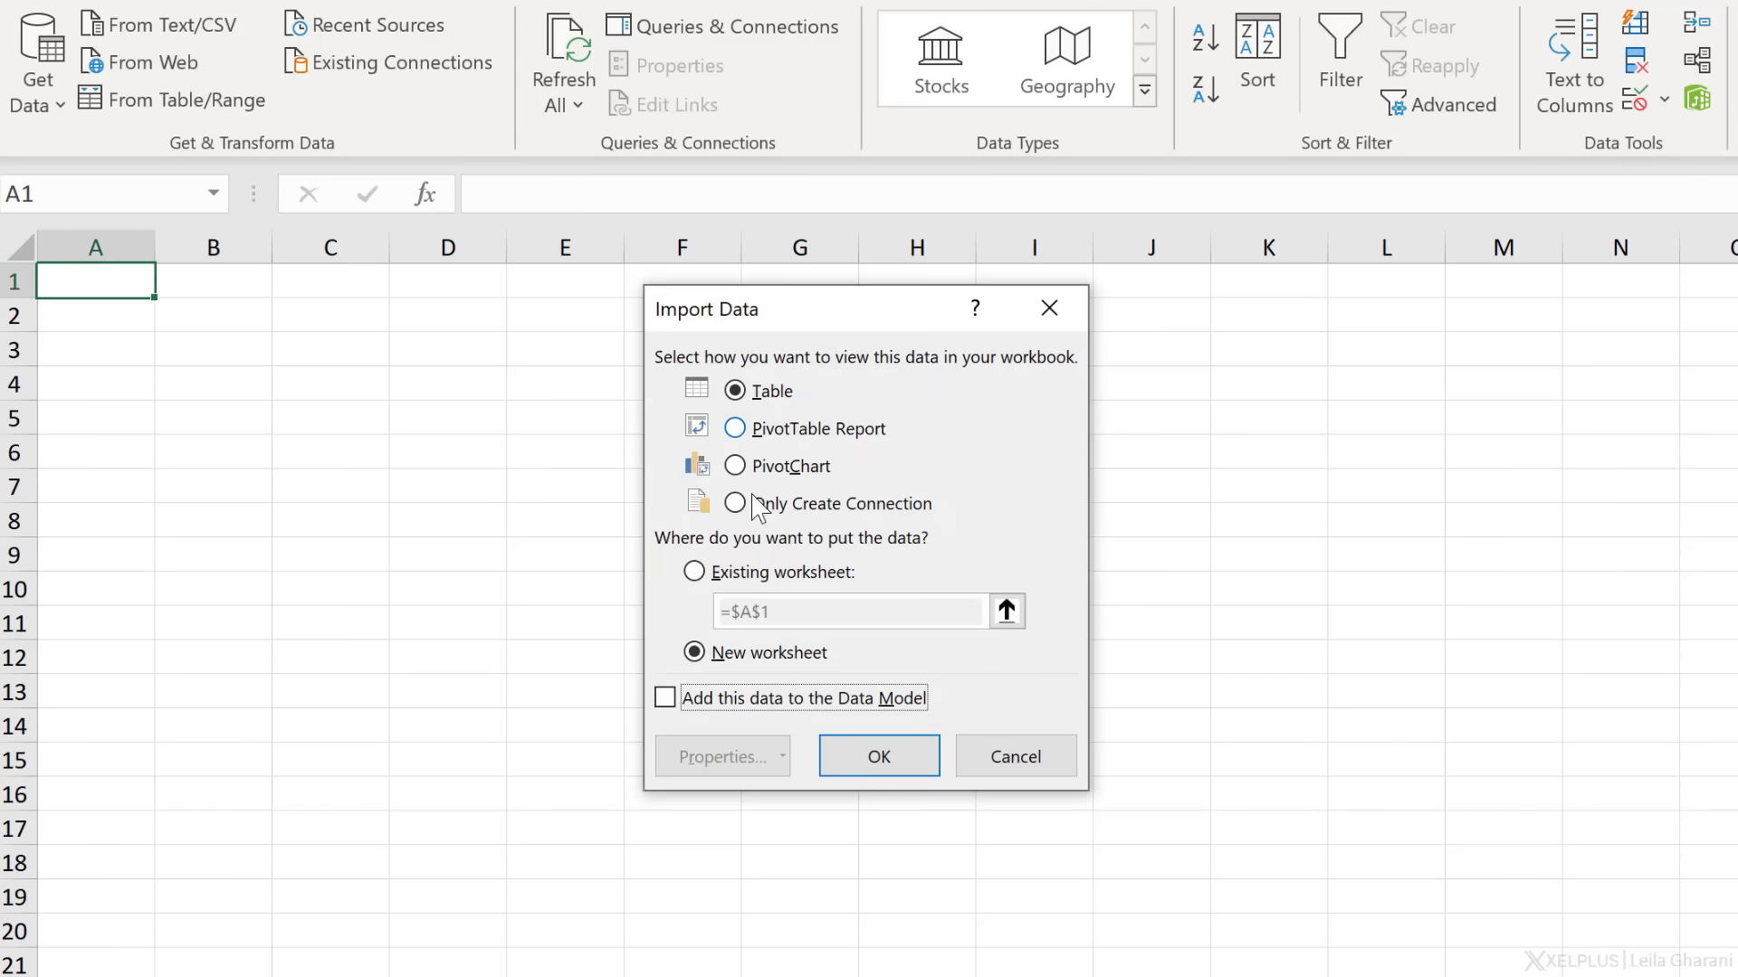
pyautogui.click(744, 572)
pyautogui.click(877, 757)
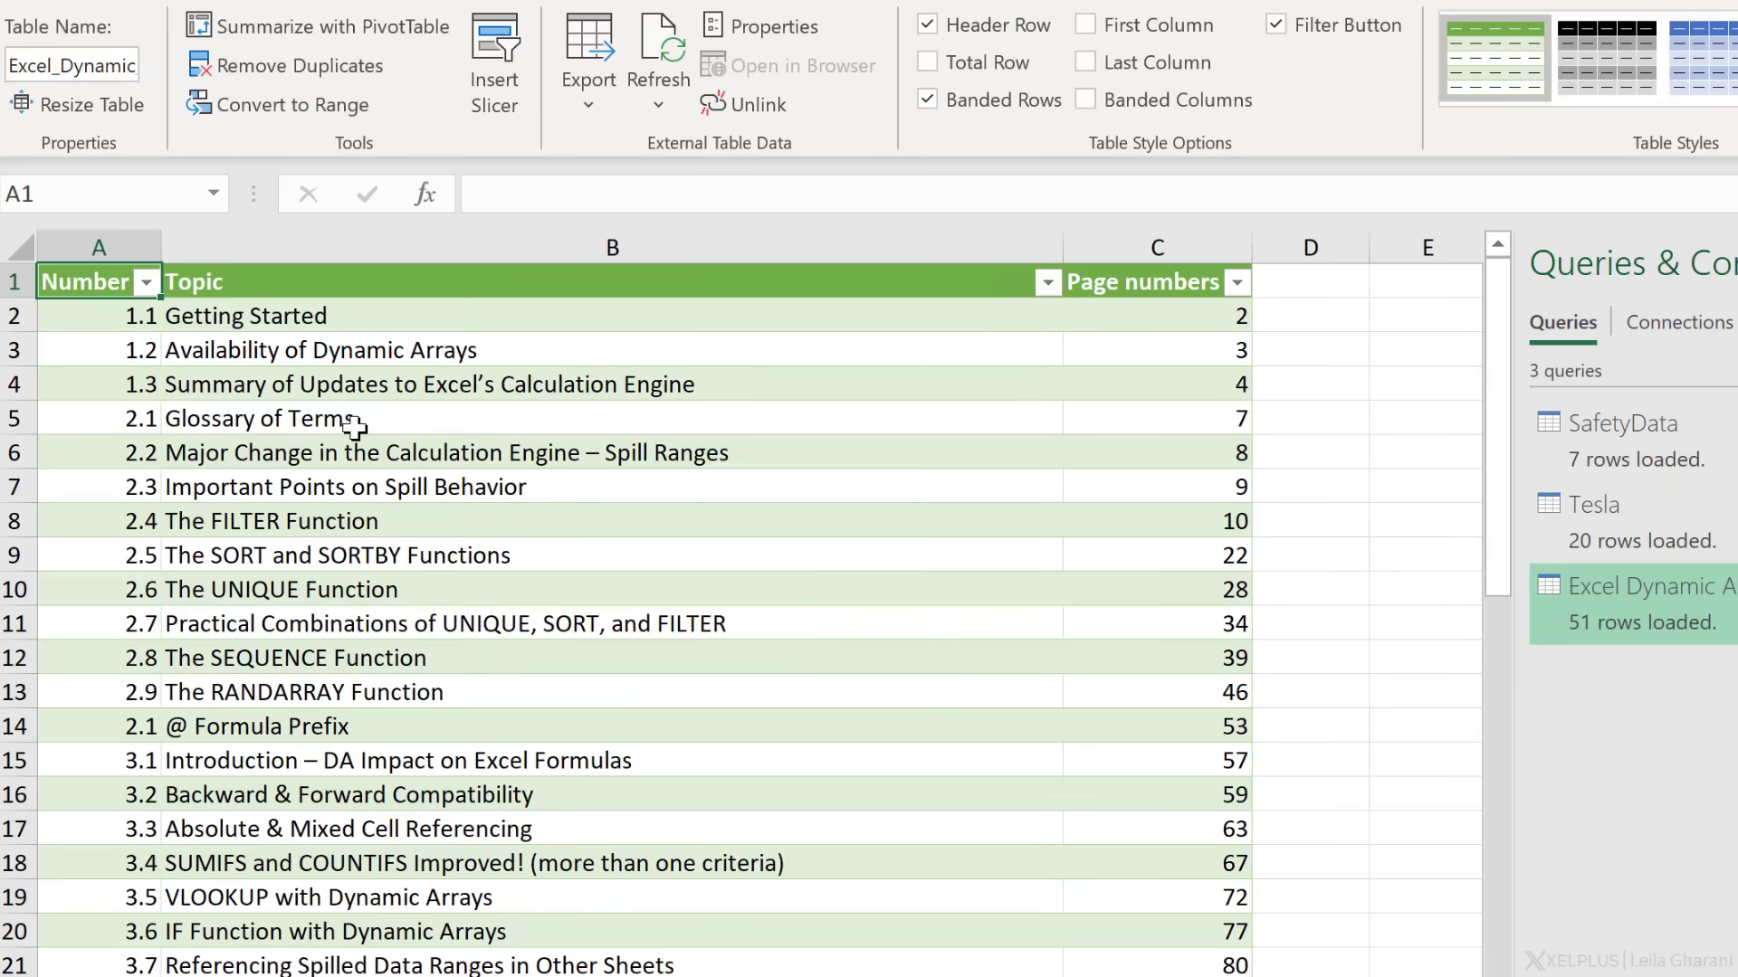
pyautogui.click(353, 426)
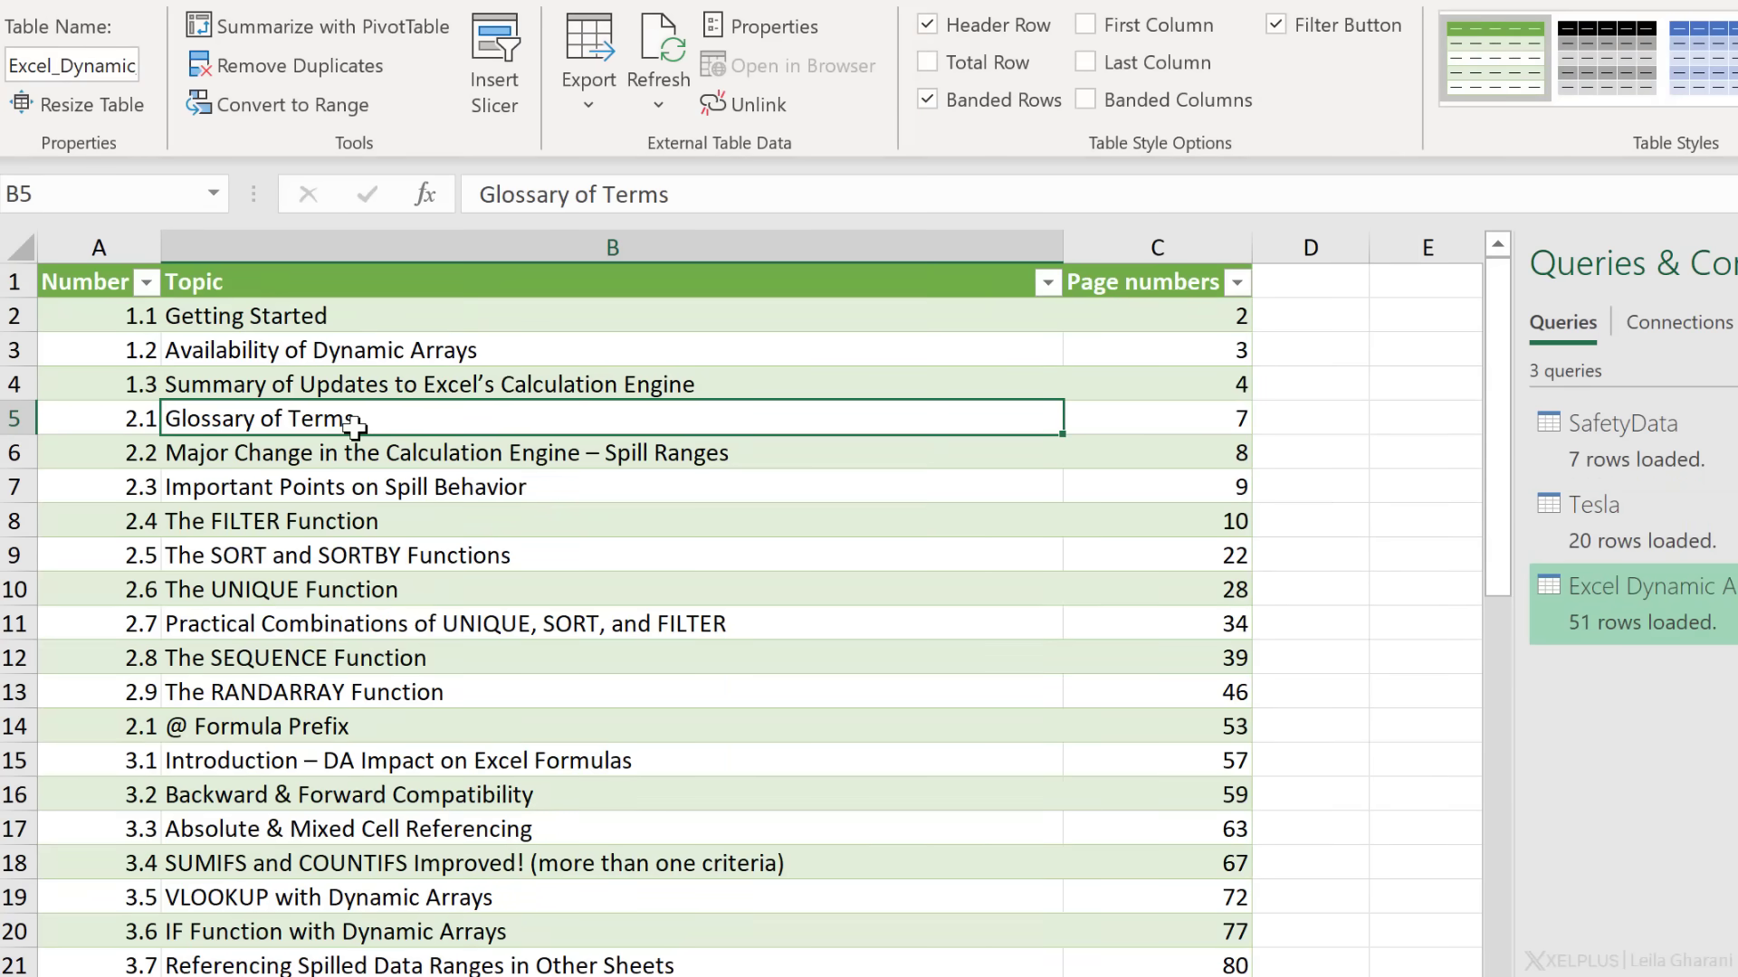
pyautogui.scroll(-9, 353, 425)
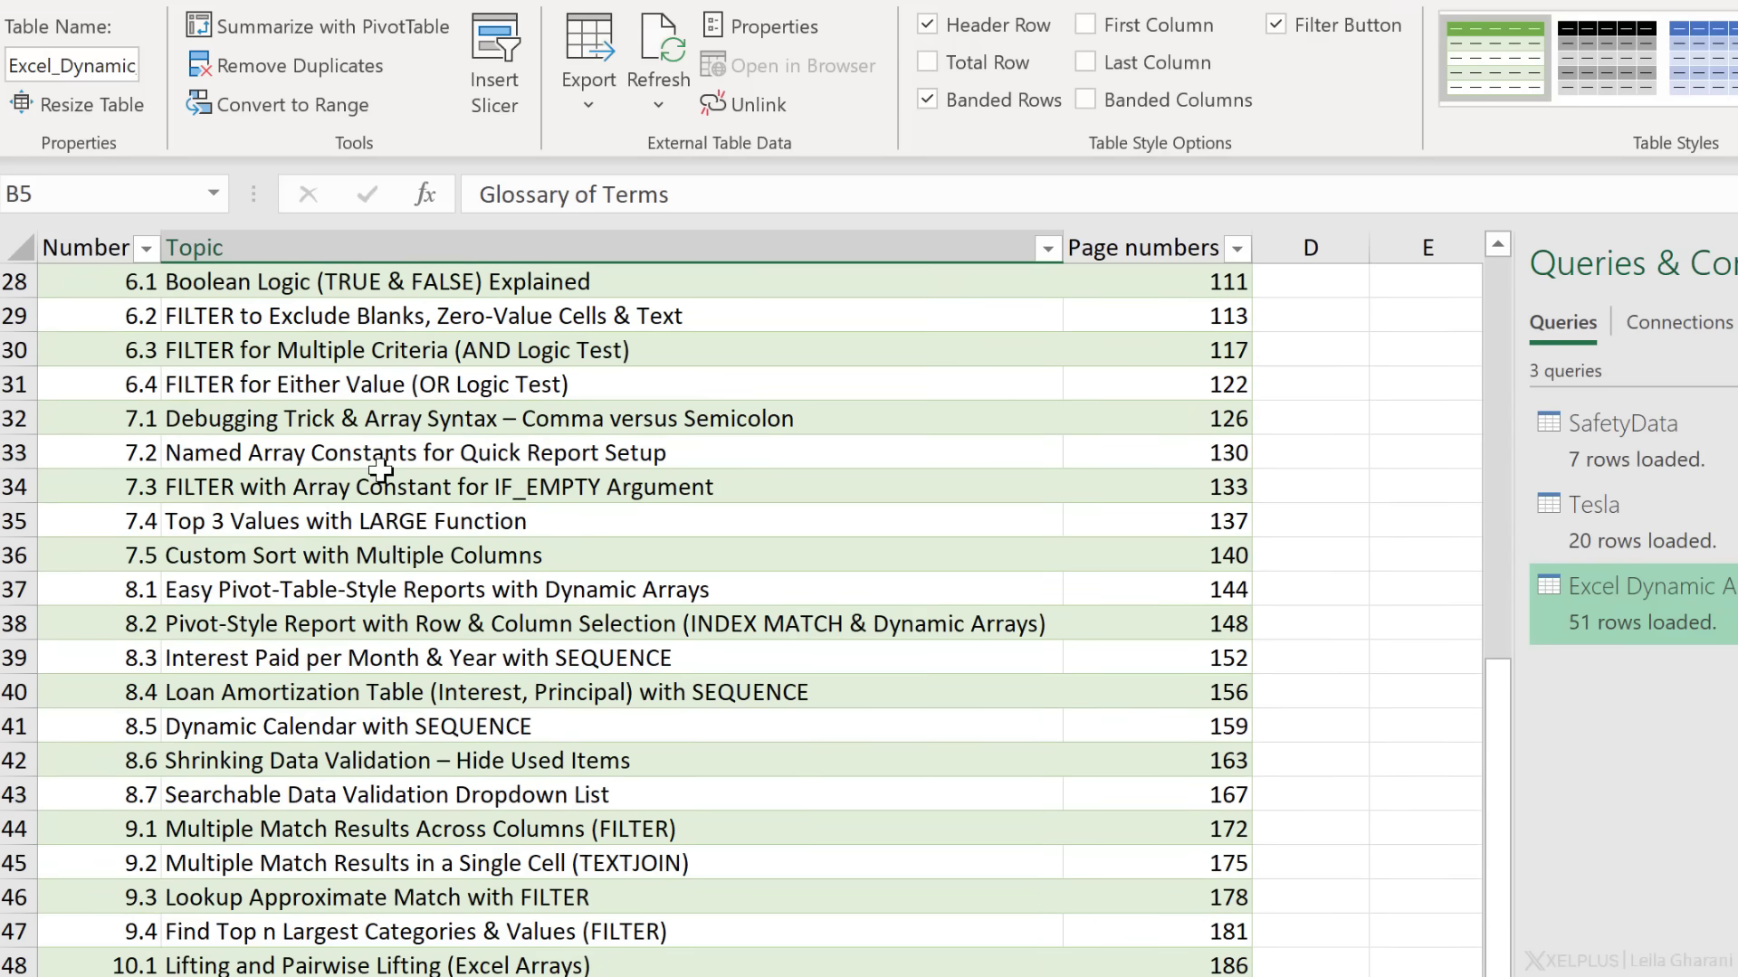
pyautogui.scroll(9, 380, 470)
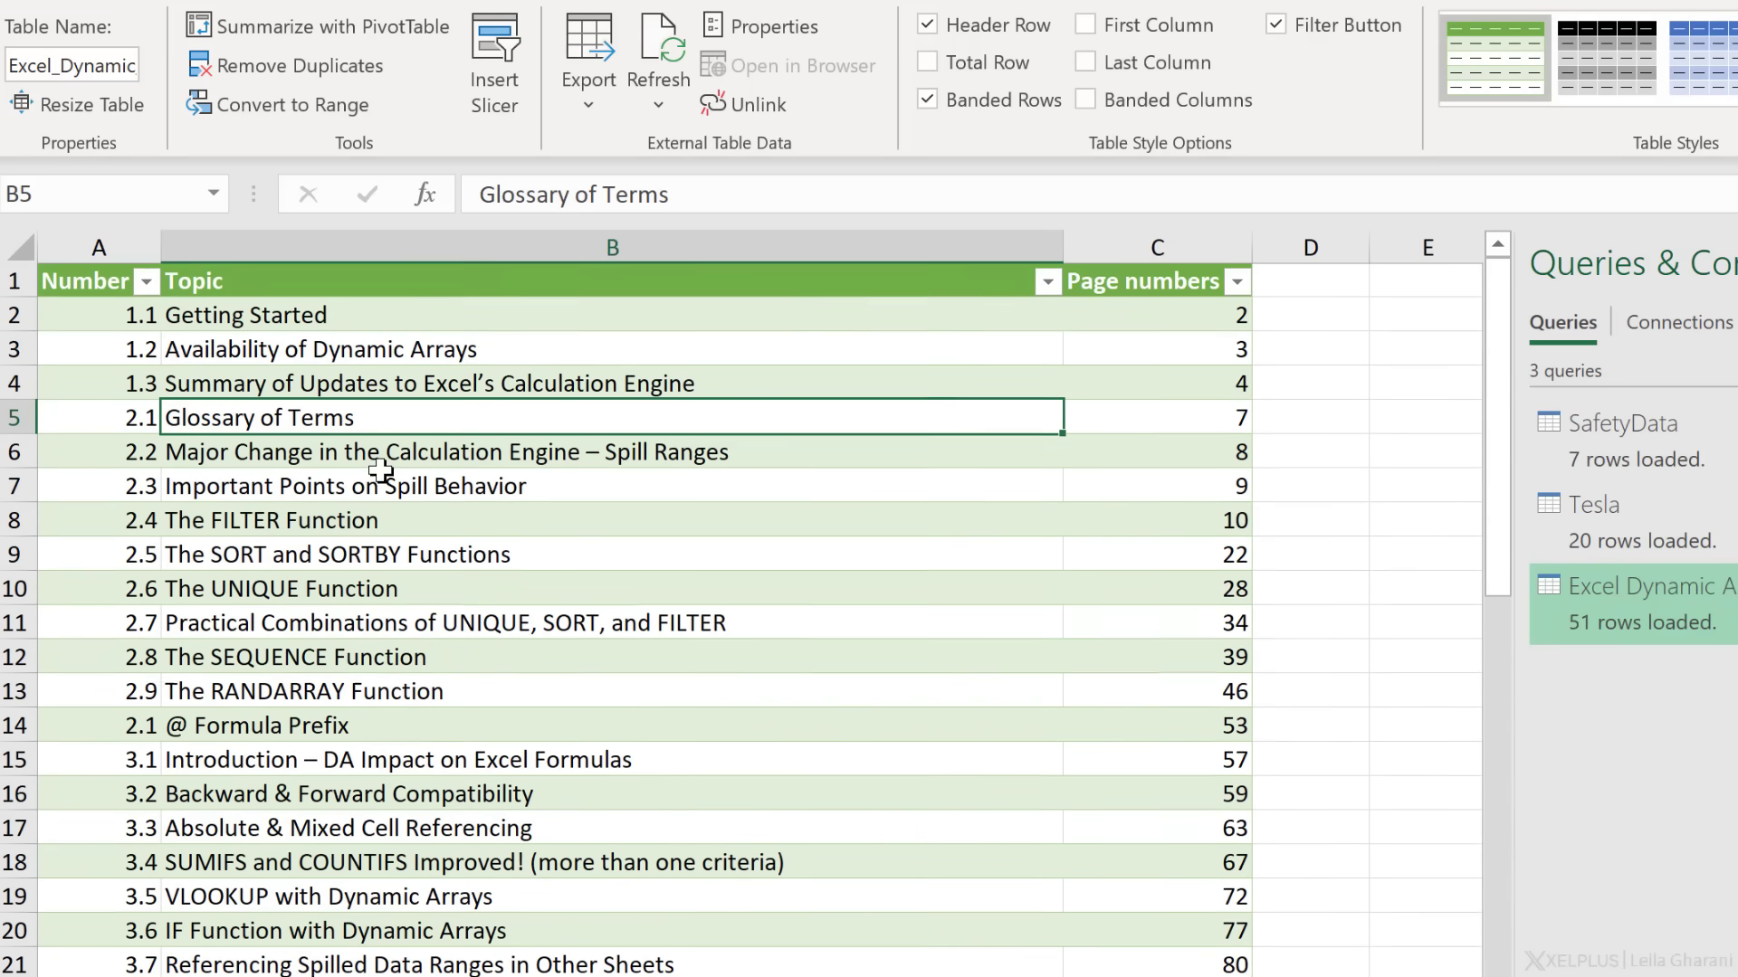